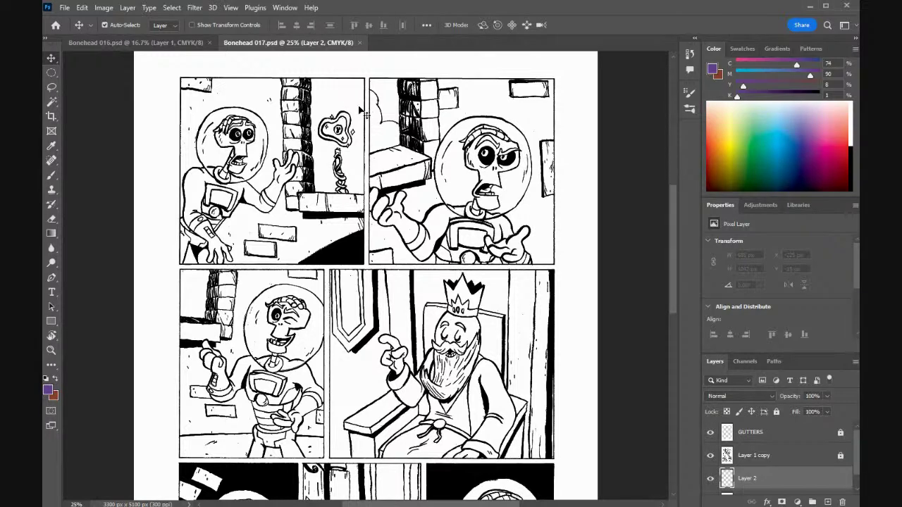
# - Examine the Bonehead 017 line art and layers alongside the coloured Bonehead 016 page
pyautogui.hscroll(-2, 399, 504)
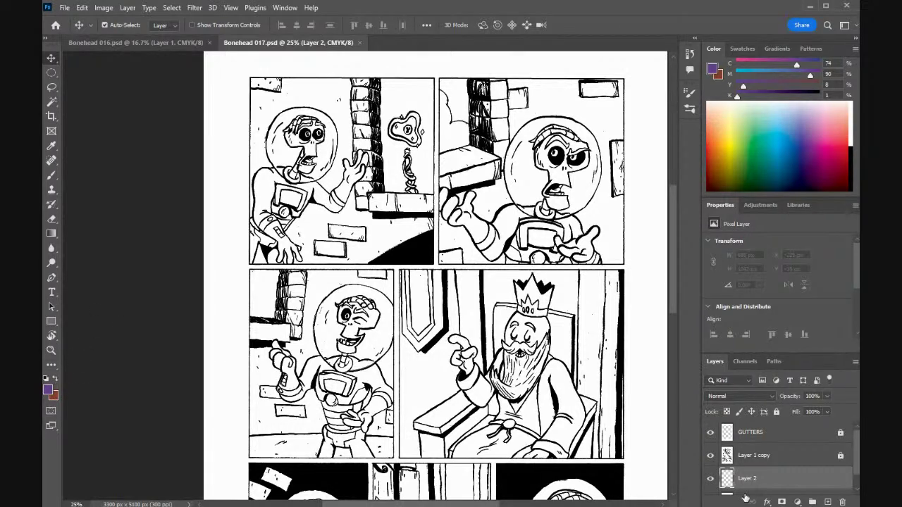
pyautogui.scroll(-1, 857, 457)
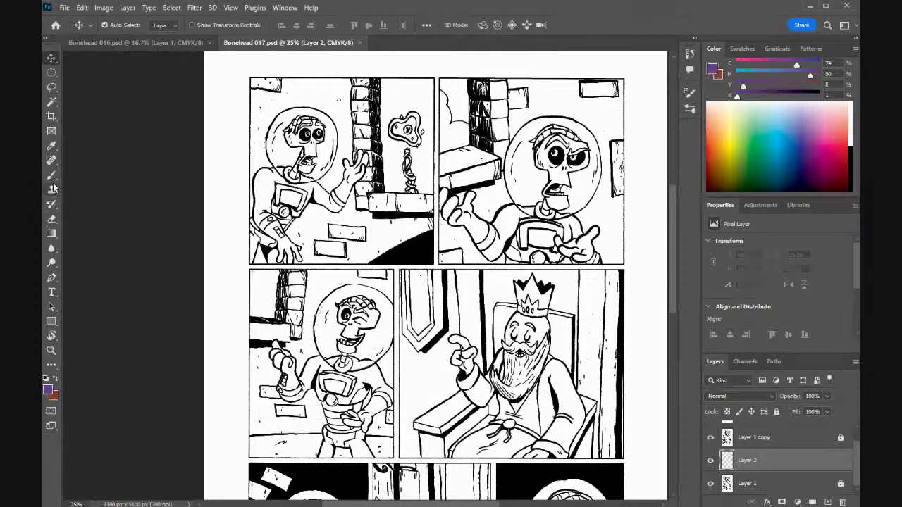
pyautogui.click(114, 42)
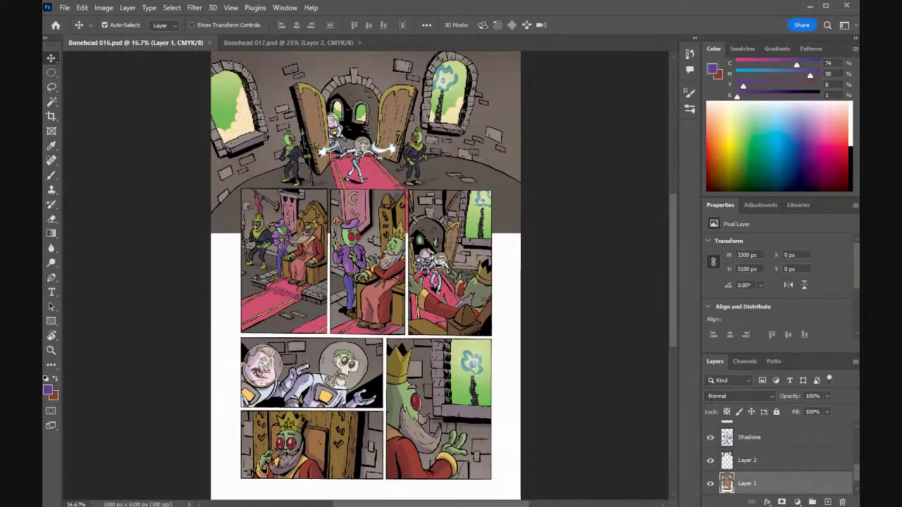
pyautogui.moveTo(370, 505); pyautogui.dragTo(315, 505)
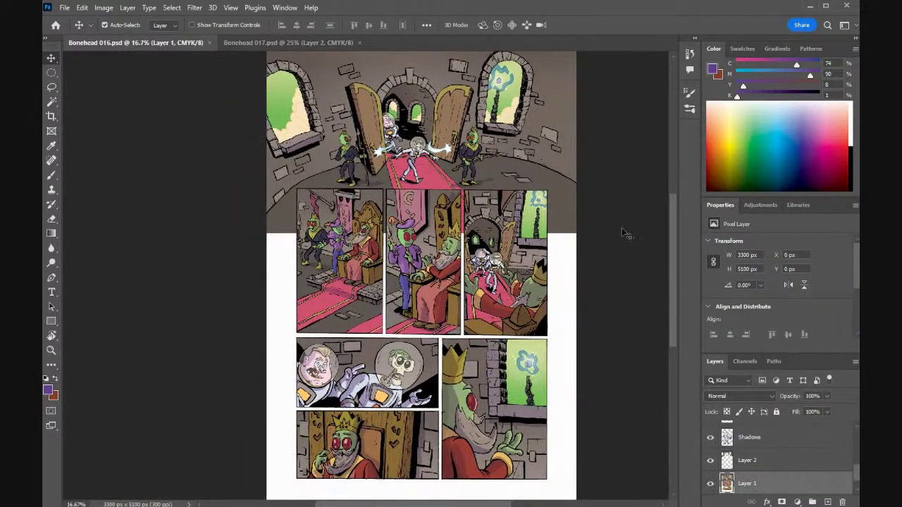
pyautogui.moveTo(673, 214)
pyautogui.mouseDown()
pyautogui.moveTo(675, 239)
pyautogui.moveTo(674, 223)
pyautogui.mouseUp()
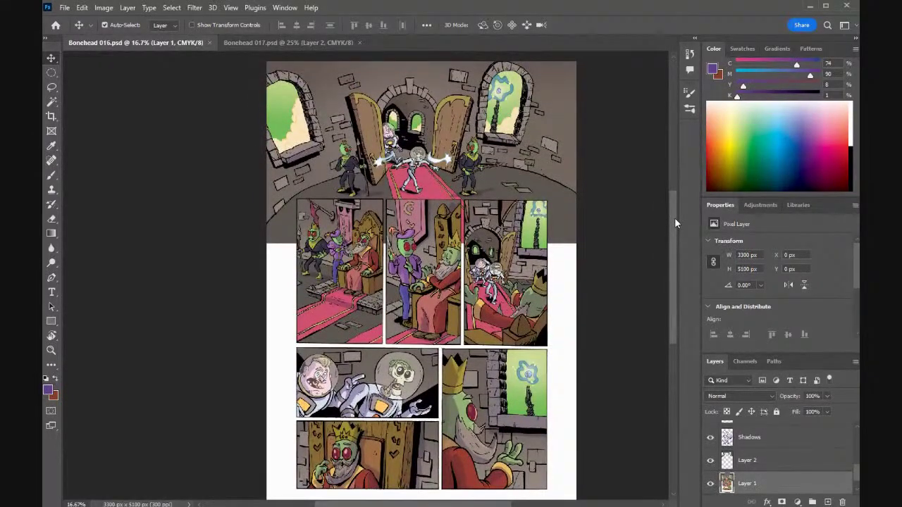
pyautogui.click(239, 44)
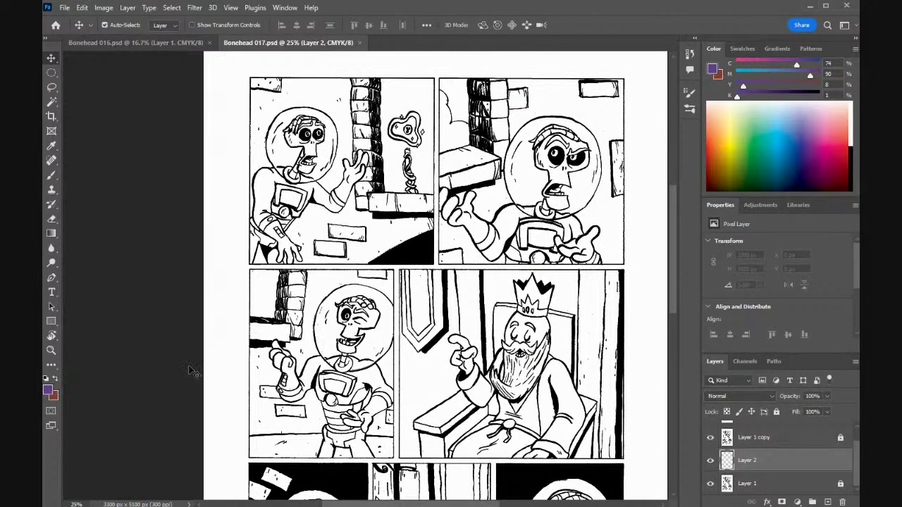
# - Sample the grey-brown castle wall colour (C 51, M 51, Y 53, K 17) from Bonehead 016 and return to Bonehead 017
pyautogui.click(165, 45)
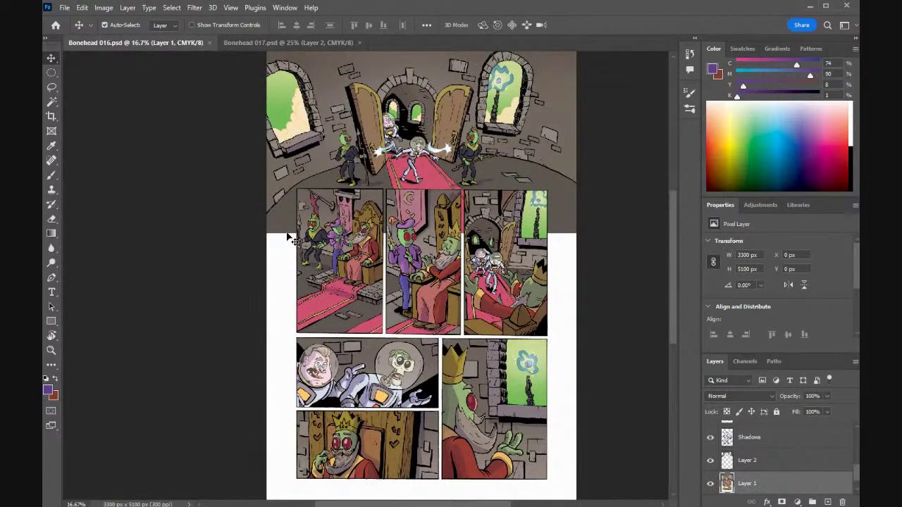
pyautogui.press('i')
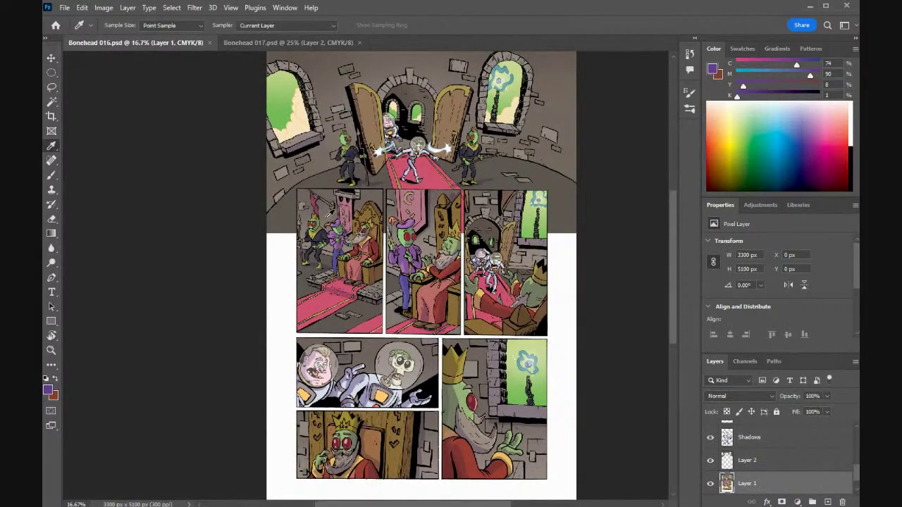
pyautogui.click(271, 46)
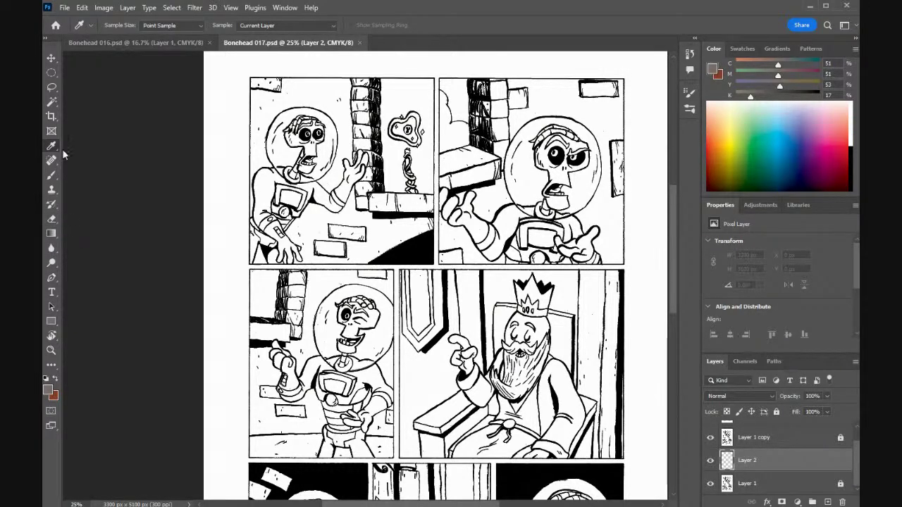
pyautogui.click(53, 73)
pyautogui.click(98, 73)
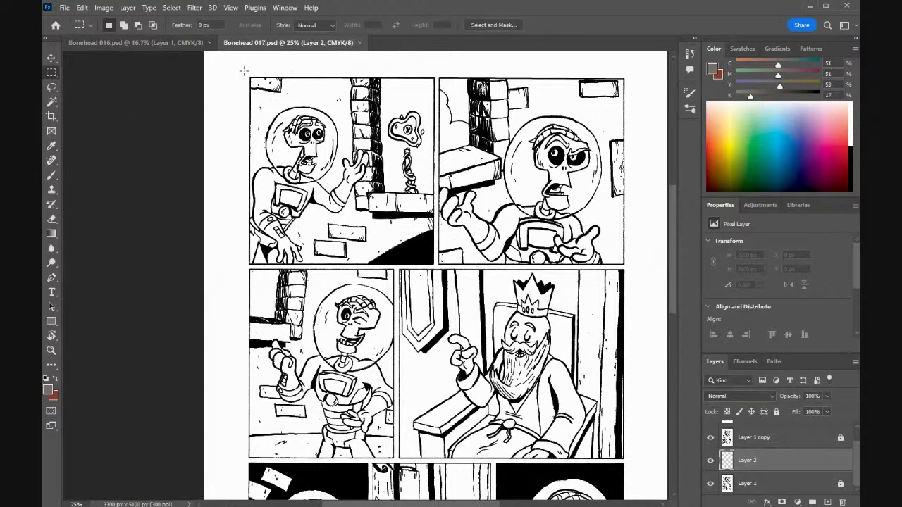
pyautogui.moveTo(250, 77); pyautogui.dragTo(436, 264)
pyautogui.click(238, 89)
# - Isolate the GUTTERS layer to inspect its panel borders, and show all the other layers again
pyautogui.scroll(1, 842, 460)
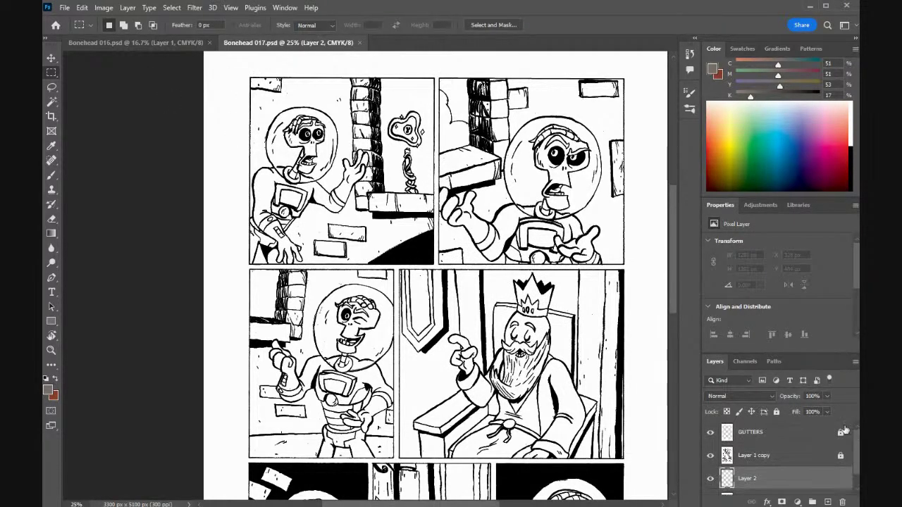
pyautogui.click(754, 438)
pyautogui.click(710, 433)
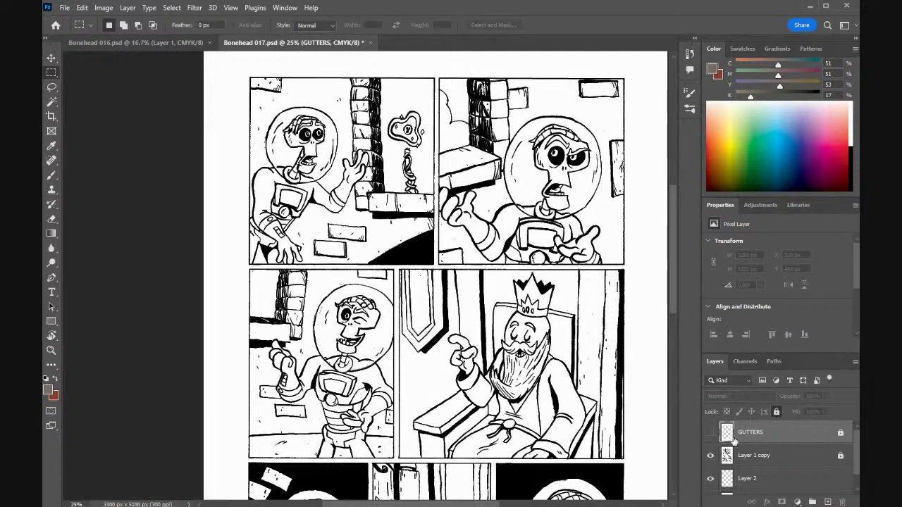
pyautogui.moveTo(710, 456); pyautogui.dragTo(711, 493)
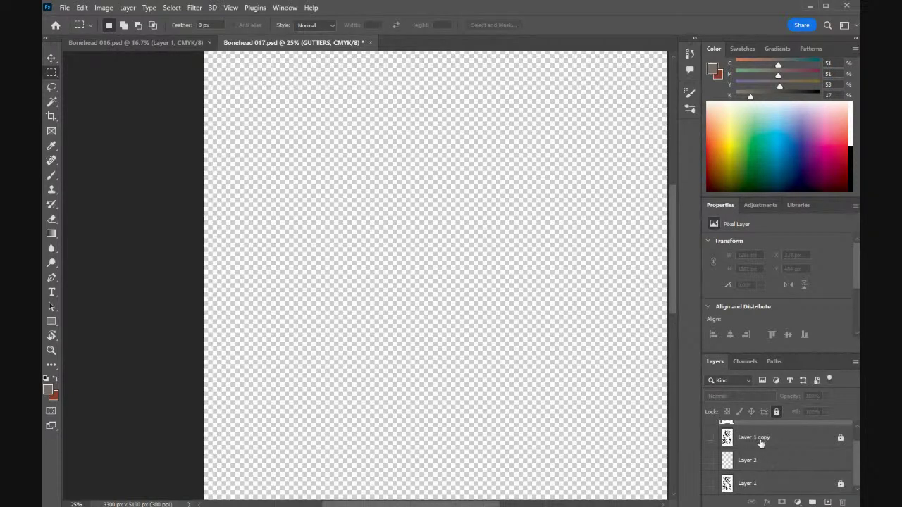
pyautogui.scroll(1, 857, 452)
pyautogui.click(710, 432)
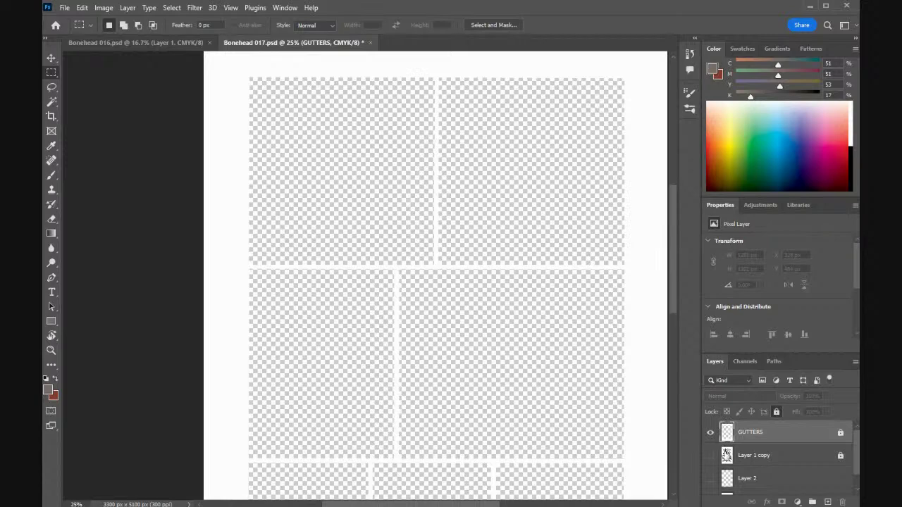
pyautogui.moveTo(710, 455); pyautogui.dragTo(712, 505)
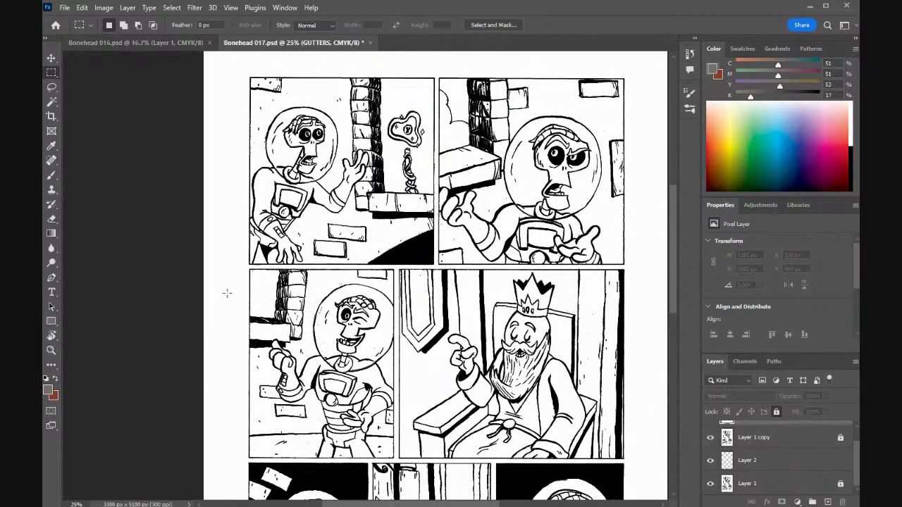
pyautogui.press('g')
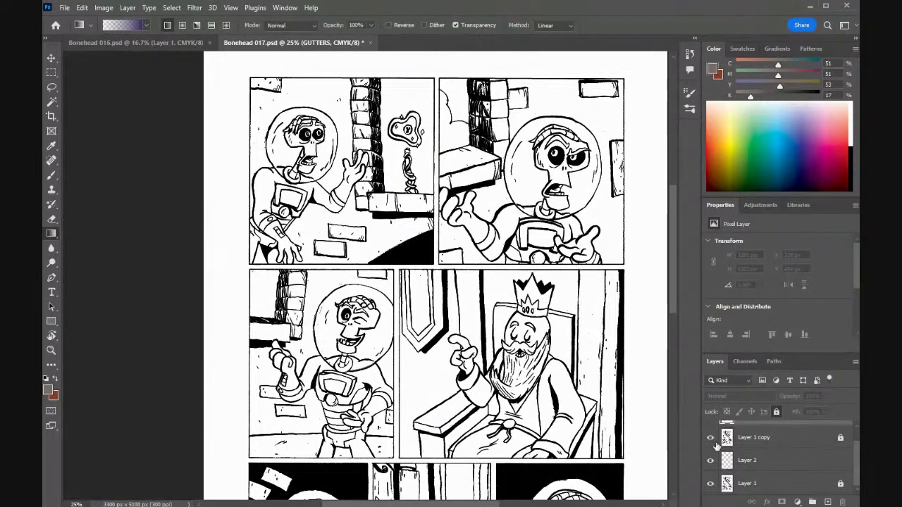
pyautogui.click(747, 460)
pyautogui.moveTo(359, 207); pyautogui.dragTo(375, 207)
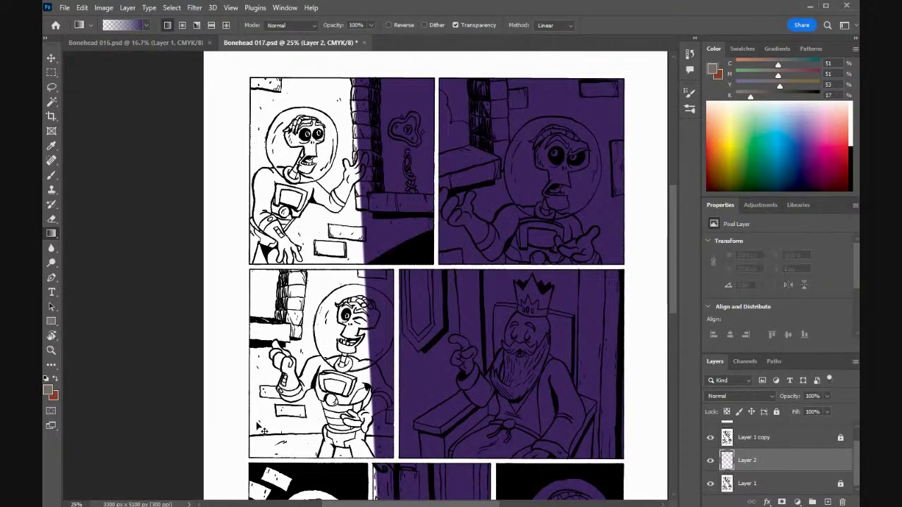
pyautogui.hotkey('ctrl', 'z')
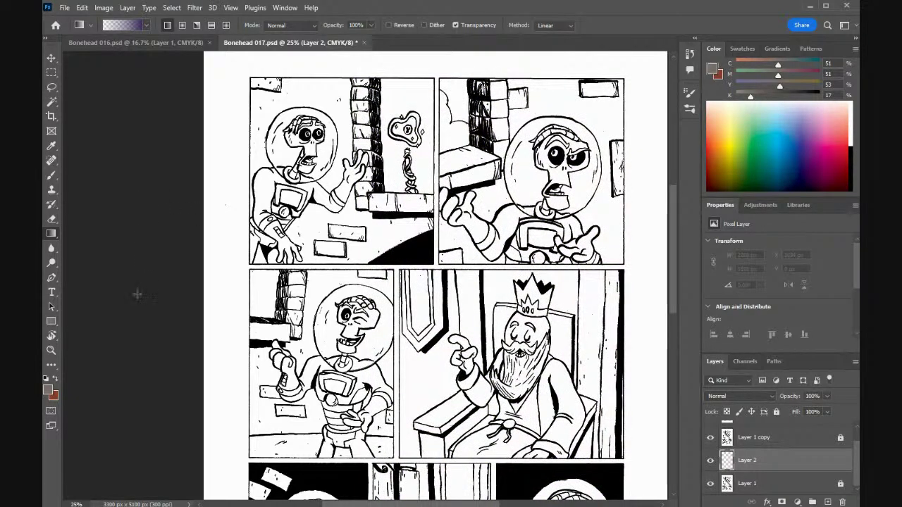
# - Fill all of Layer 2 with the sampled grey-brown wall colour using the Paint Bucket tool
pyautogui.moveTo(52, 233); pyautogui.dragTo(82, 245)
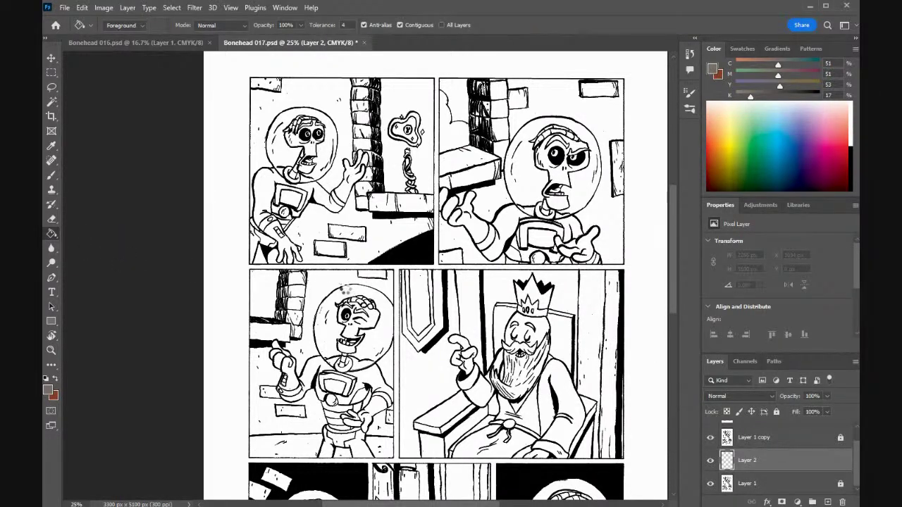
pyautogui.click(343, 289)
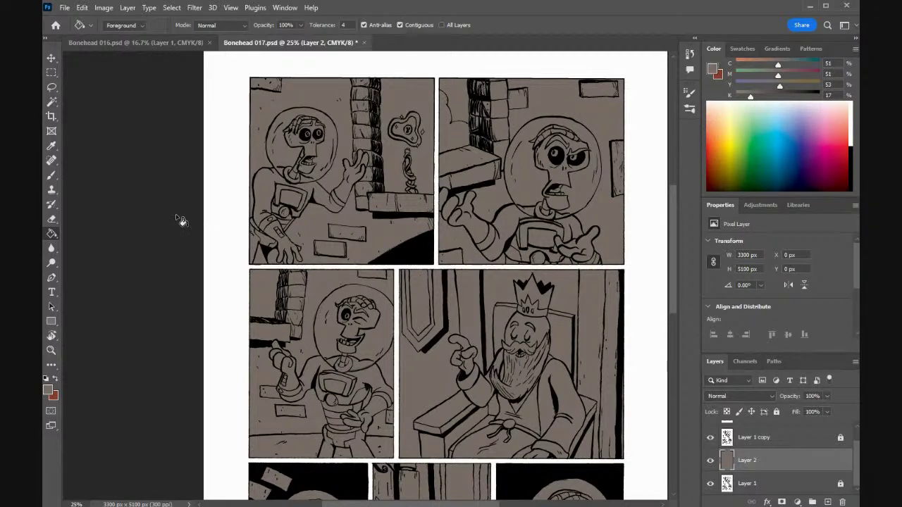
# - Sample the skeleton's pale cream bone colour (C 13, M 7, Y 36, K 0) from Bonehead 016 and return to Bonehead 017
pyautogui.click(158, 43)
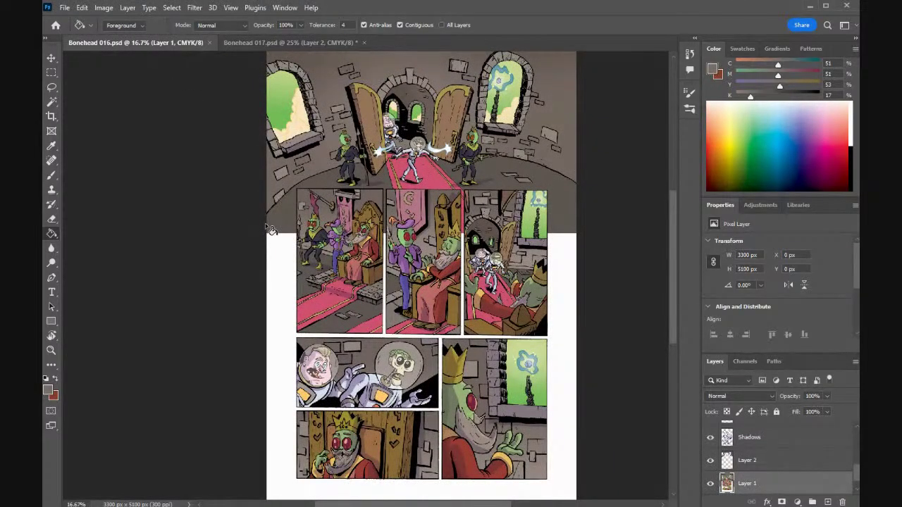
pyautogui.press('i')
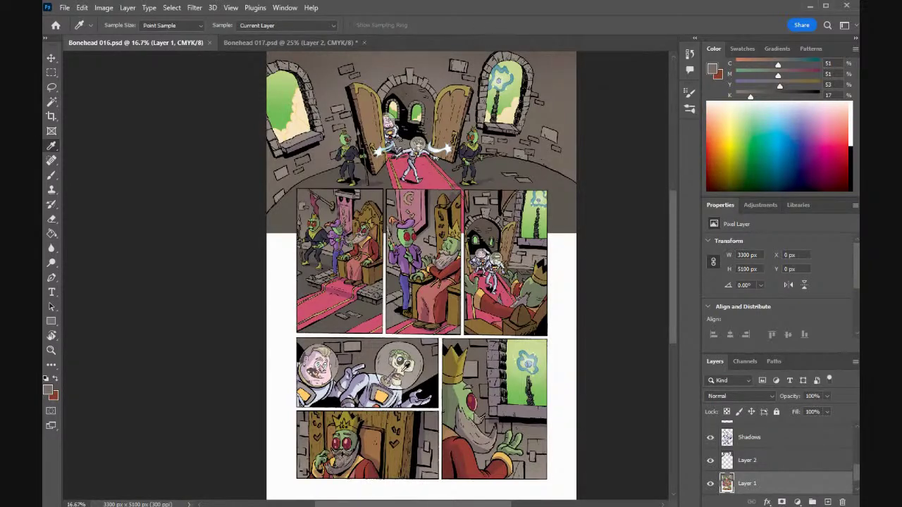
pyautogui.click(404, 367)
pyautogui.click(310, 41)
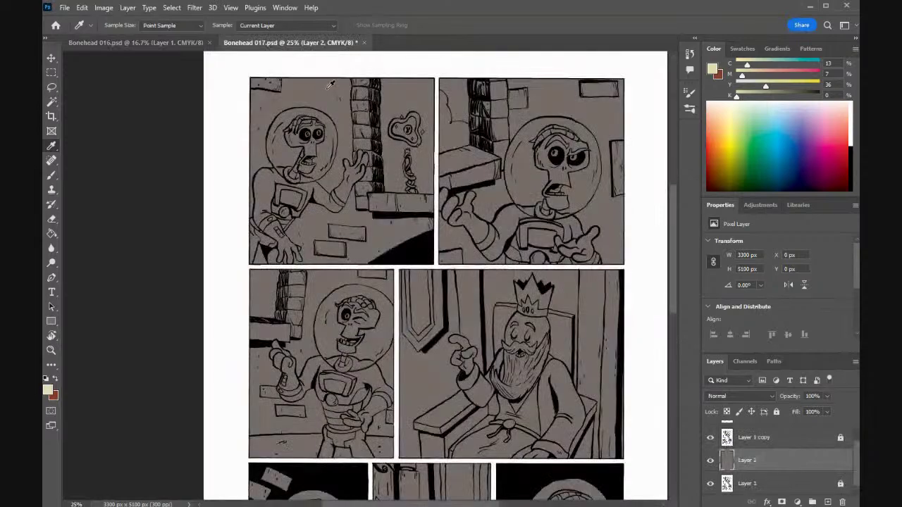
# - Brush the cream bone colour along the inside edges of the skeleton's skull and jaw in the first panel on Layer 2
pyautogui.moveTo(673, 235)
pyautogui.mouseDown()
pyautogui.moveTo(675, 281)
pyautogui.moveTo(671, 228)
pyautogui.mouseUp()
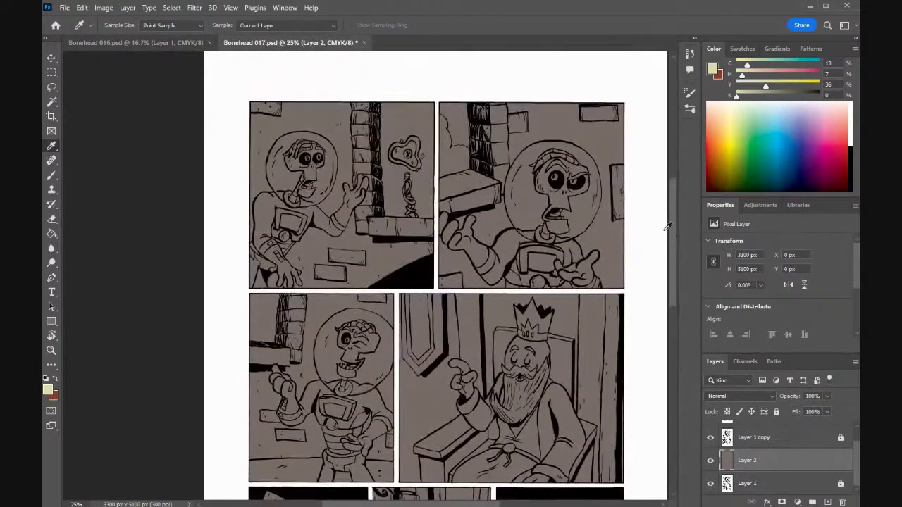
pyautogui.hotkey('ctrl', '+')
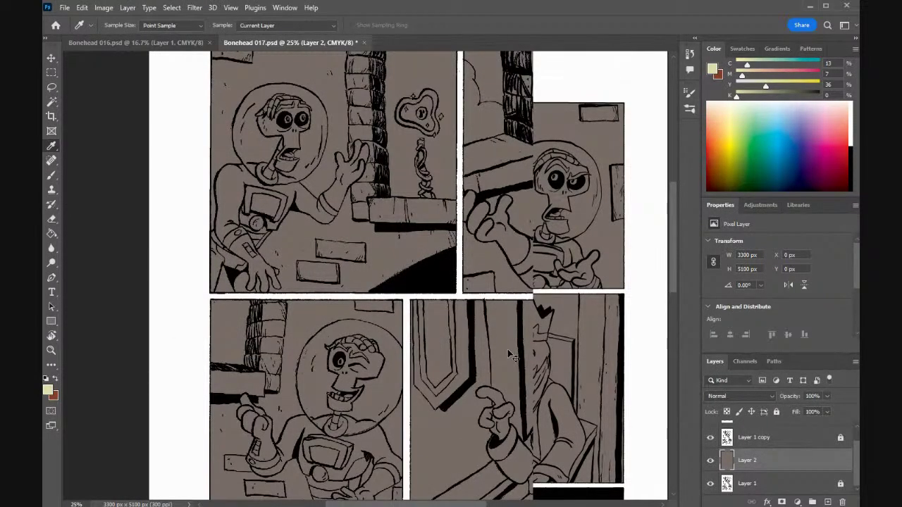
pyautogui.hotkey('ctrl', '+')
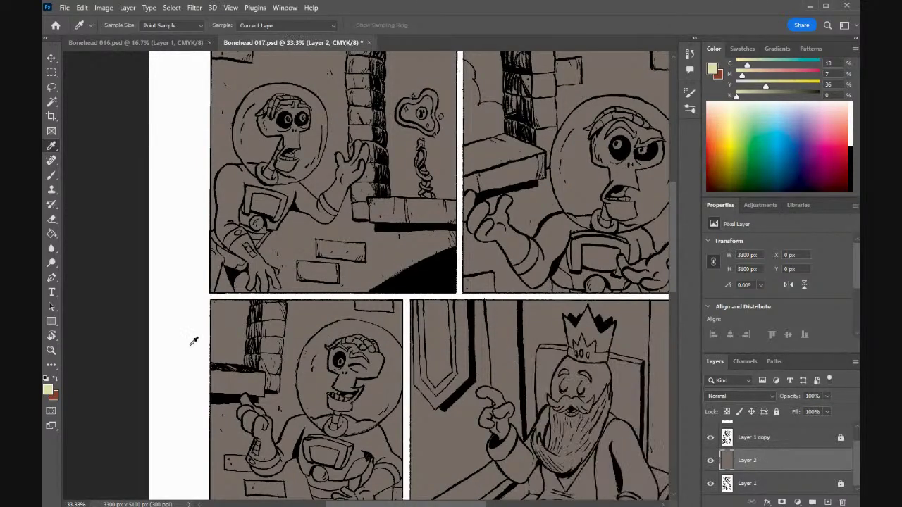
pyautogui.click(51, 175)
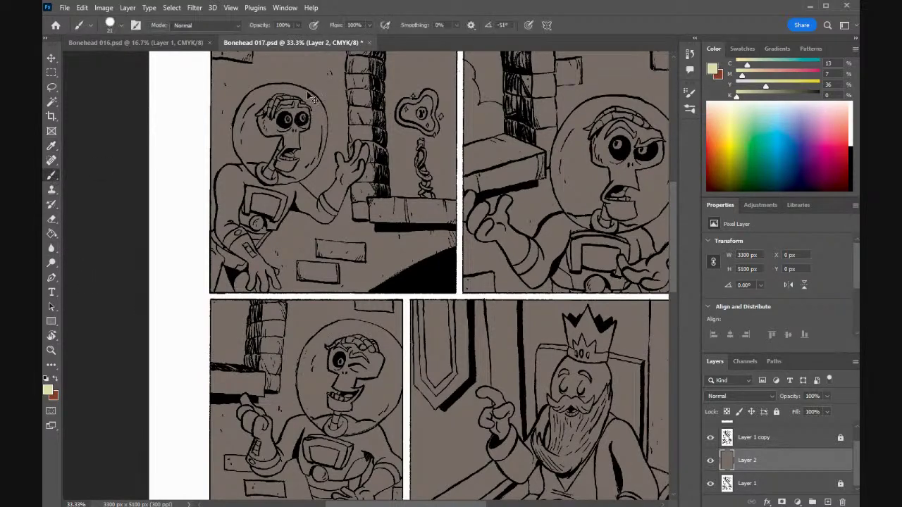
pyautogui.hotkey('ctrl', '+')
pyautogui.hotkey('ctrl', '+')
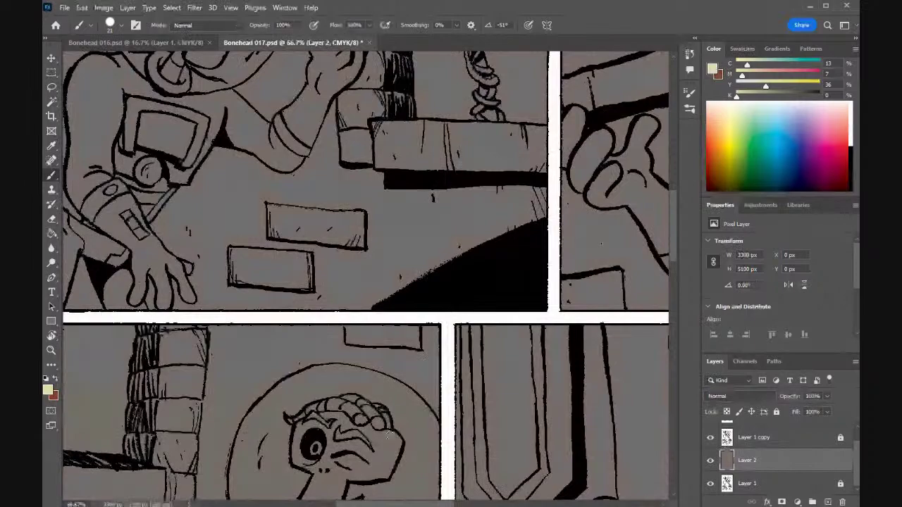
pyautogui.hscroll(-5, 671, 244)
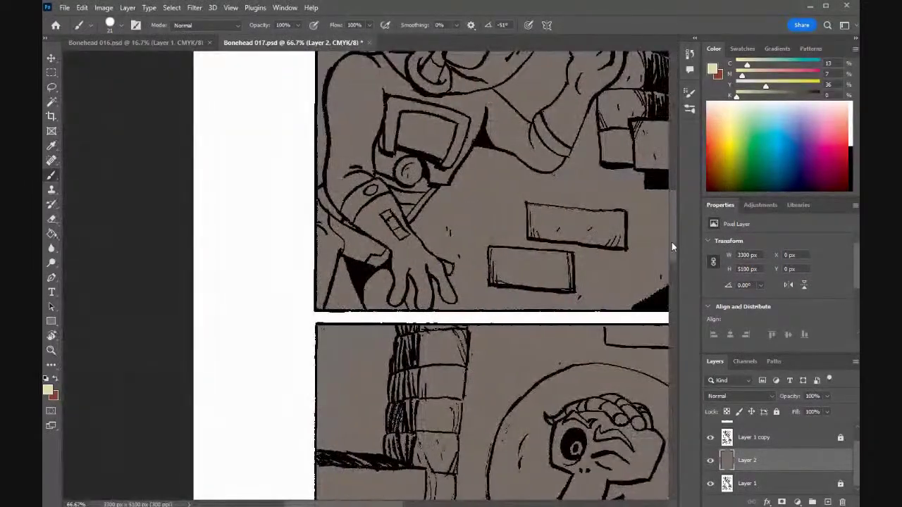
pyautogui.scroll(5, 673, 219)
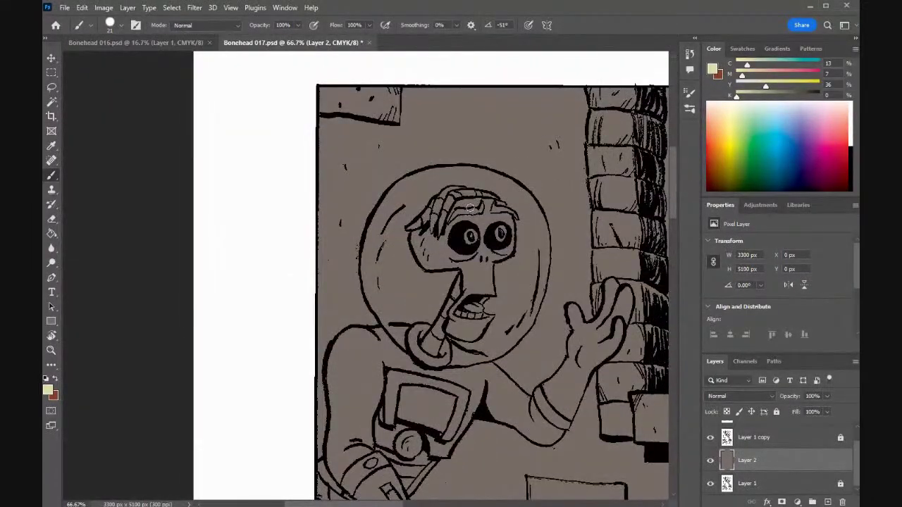
pyautogui.moveTo(508, 217)
pyautogui.mouseDown()
pyautogui.moveTo(507, 253)
pyautogui.moveTo(492, 257)
pyautogui.moveTo(507, 236)
pyautogui.moveTo(503, 204)
pyautogui.moveTo(494, 202)
pyautogui.moveTo(449, 205)
pyautogui.moveTo(440, 220)
pyautogui.moveTo(411, 228)
pyautogui.moveTo(428, 267)
pyautogui.moveTo(458, 264)
pyautogui.moveTo(464, 279)
pyautogui.moveTo(453, 329)
pyautogui.mouseUp()
pyautogui.moveTo(466, 339)
pyautogui.mouseDown()
pyautogui.moveTo(491, 319)
pyautogui.moveTo(481, 305)
pyautogui.moveTo(480, 312)
pyautogui.mouseUp()
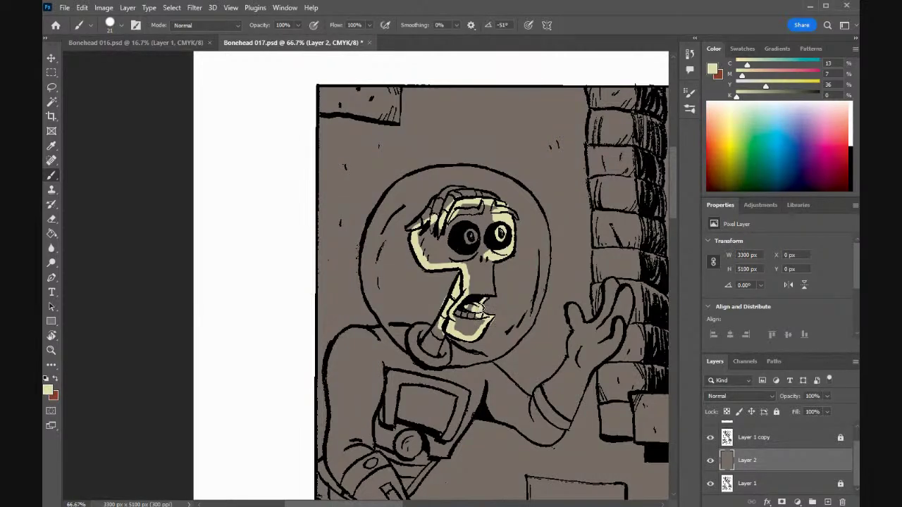
# - Paint the remaining areas of the first-panel skeleton's face, teeth and neck bone with the cream colour
pyautogui.moveTo(491, 292)
pyautogui.mouseDown()
pyautogui.moveTo(484, 257)
pyautogui.moveTo(482, 290)
pyautogui.moveTo(467, 295)
pyautogui.moveTo(460, 328)
pyautogui.mouseUp()
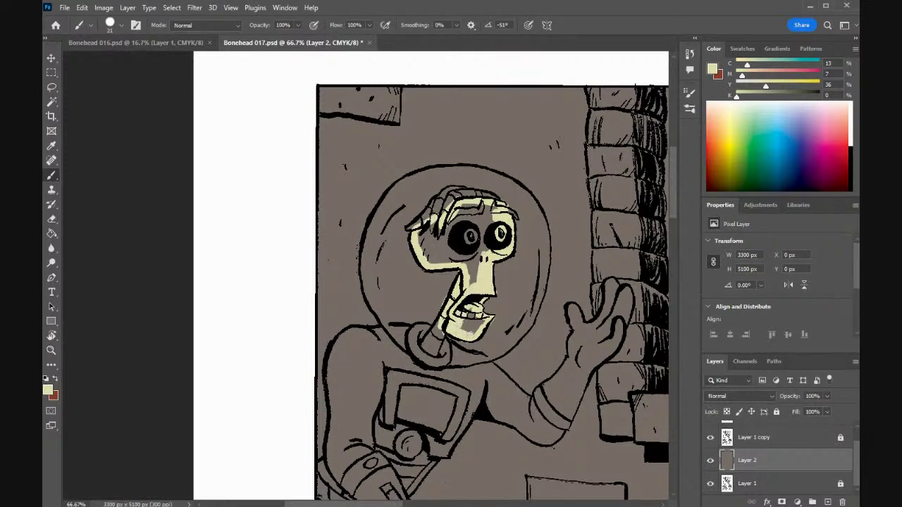
pyautogui.moveTo(469, 285)
pyautogui.mouseDown()
pyautogui.moveTo(468, 257)
pyautogui.moveTo(491, 214)
pyautogui.moveTo(458, 205)
pyautogui.moveTo(418, 239)
pyautogui.moveTo(424, 257)
pyautogui.moveTo(458, 260)
pyautogui.moveTo(430, 261)
pyautogui.moveTo(428, 236)
pyautogui.moveTo(456, 258)
pyautogui.moveTo(448, 218)
pyautogui.moveTo(468, 223)
pyautogui.moveTo(481, 211)
pyautogui.moveTo(438, 214)
pyautogui.moveTo(417, 233)
pyautogui.mouseUp()
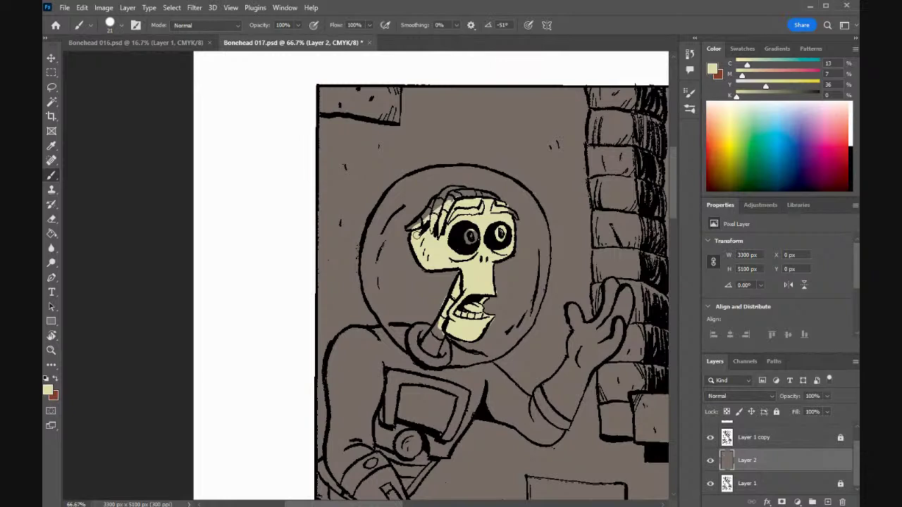
pyautogui.moveTo(438, 330)
pyautogui.mouseDown()
pyautogui.moveTo(437, 348)
pyautogui.moveTo(423, 344)
pyautogui.moveTo(431, 331)
pyautogui.moveTo(425, 352)
pyautogui.mouseUp()
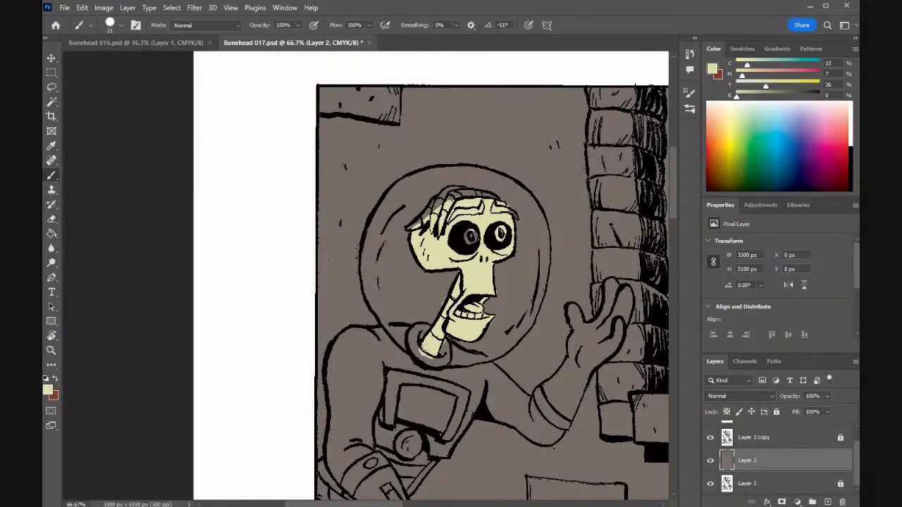
# - Clean up the first-panel skeleton's jaw and neck edges with the sampled grey-brown (C 51, M 51, Y 53, K 17) and cream colours
pyautogui.press('i')
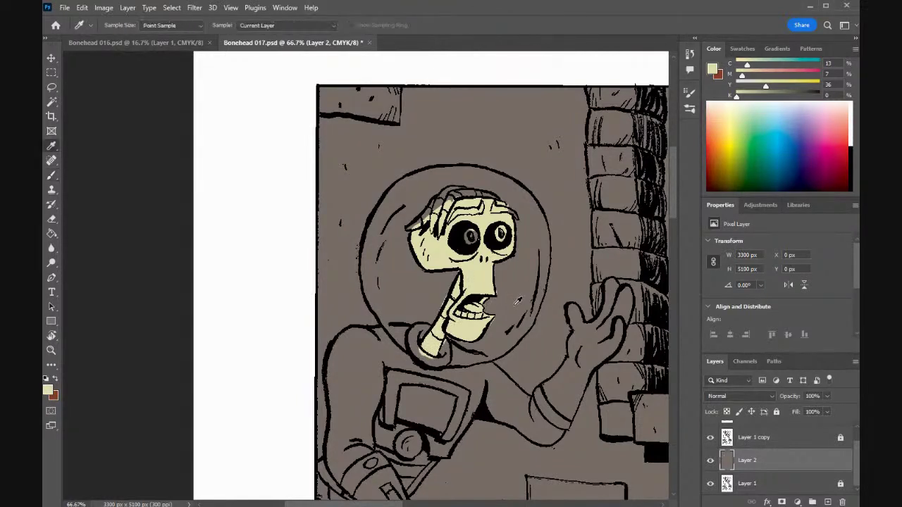
pyautogui.click(504, 285)
pyautogui.press('b')
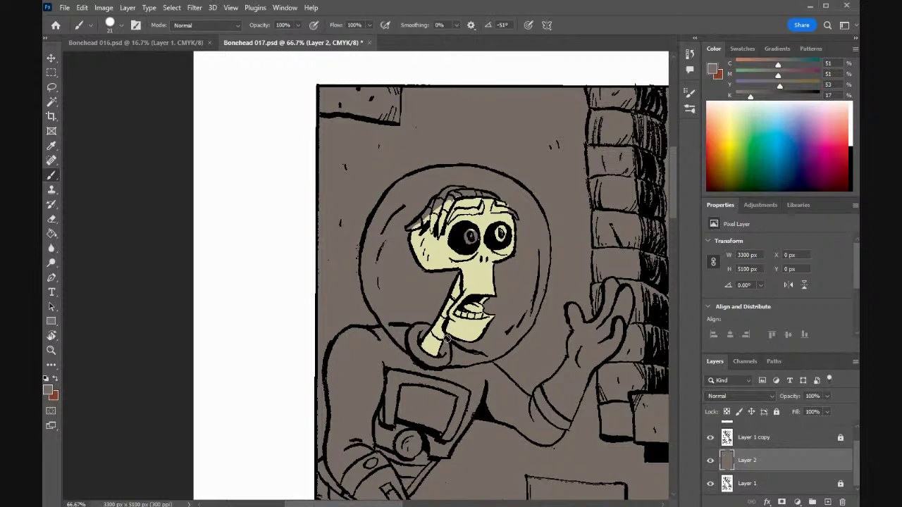
pyautogui.press('i')
pyautogui.click(447, 336)
pyautogui.press('b')
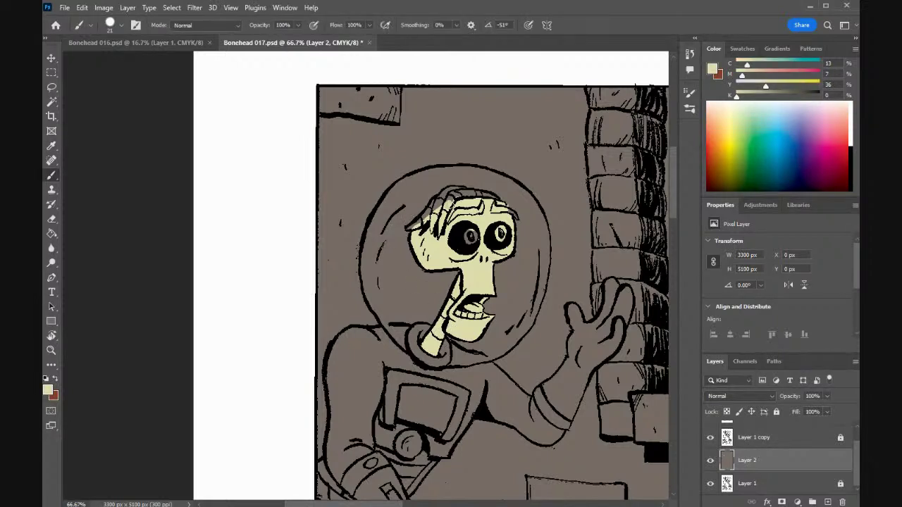
# - Sample the grey-brown wall colour and brush it over the first-panel skeleton's hair and eyebrows on Layer 2
pyautogui.keyDown('alt'); pyautogui.click(509, 202); pyautogui.keyUp('alt')
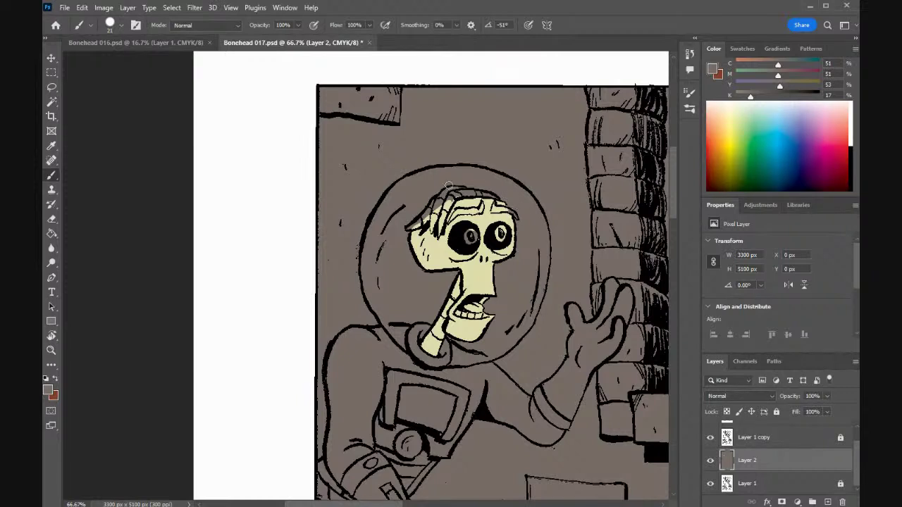
pyautogui.moveTo(454, 198)
pyautogui.mouseDown()
pyautogui.moveTo(438, 232)
pyautogui.moveTo(441, 225)
pyautogui.moveTo(409, 233)
pyautogui.mouseUp()
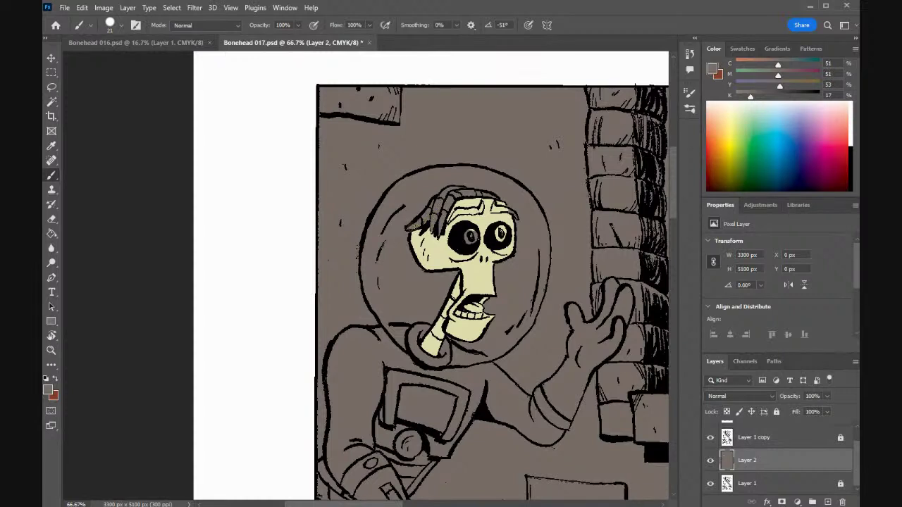
pyautogui.moveTo(455, 209)
pyautogui.mouseDown()
pyautogui.moveTo(483, 210)
pyautogui.moveTo(452, 215)
pyautogui.moveTo(513, 214)
pyautogui.moveTo(493, 209)
pyautogui.mouseUp()
# - Touch up the first-panel skeleton's brow area with sampled cream and paint both pupils grey-brown
pyautogui.press('i')
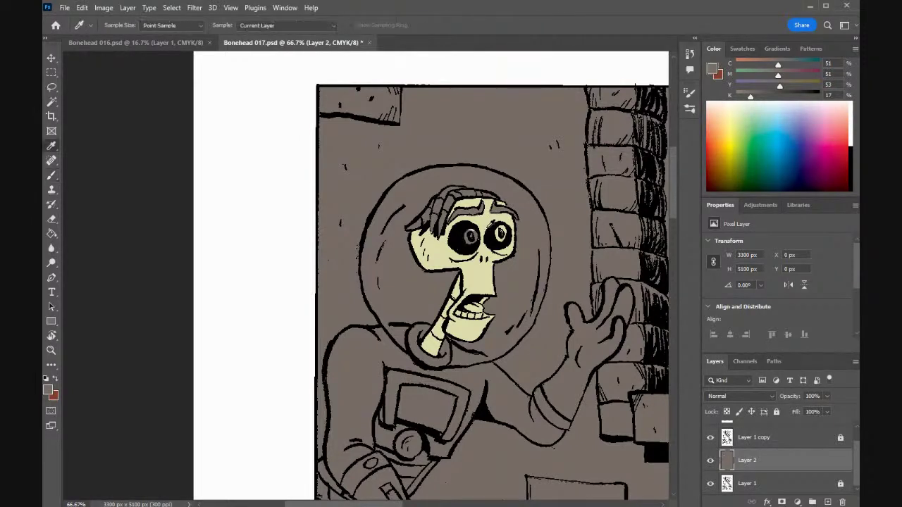
pyautogui.click(491, 215)
pyautogui.press('b')
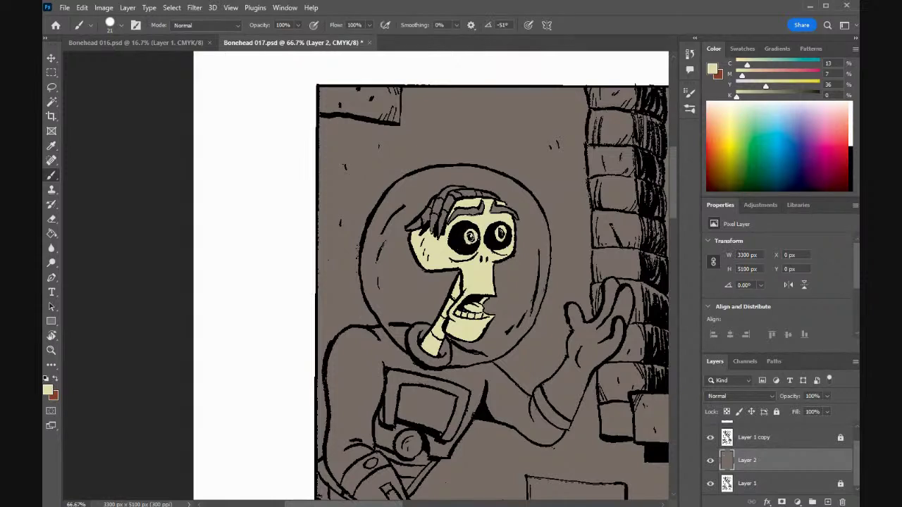
pyautogui.press('i')
pyautogui.click(469, 241)
pyautogui.press('b')
pyautogui.click(470, 238)
pyautogui.click(503, 237)
pyautogui.click(502, 236)
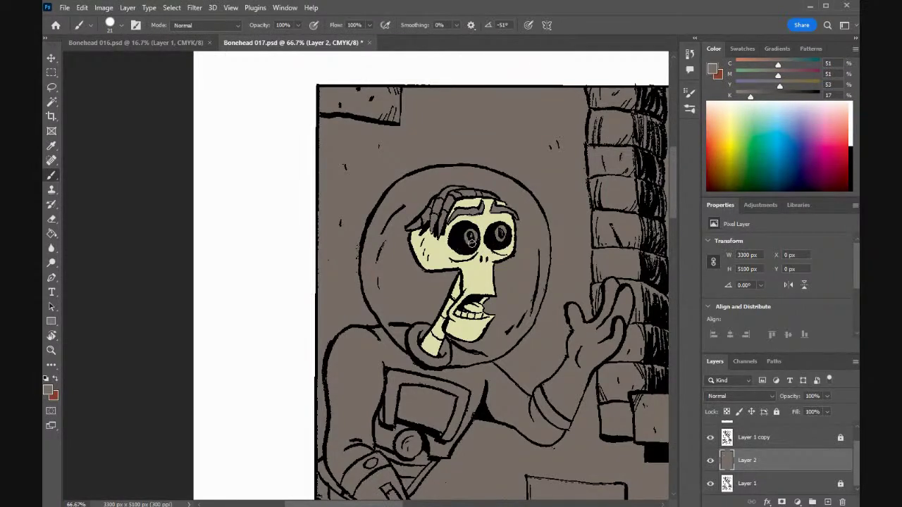
# - Paint the inside of the first-panel skeleton's mouth grey-brown and touch up its teeth with sampled cream
pyautogui.keyDown('alt'); pyautogui.click(479, 220); pyautogui.keyUp('alt')
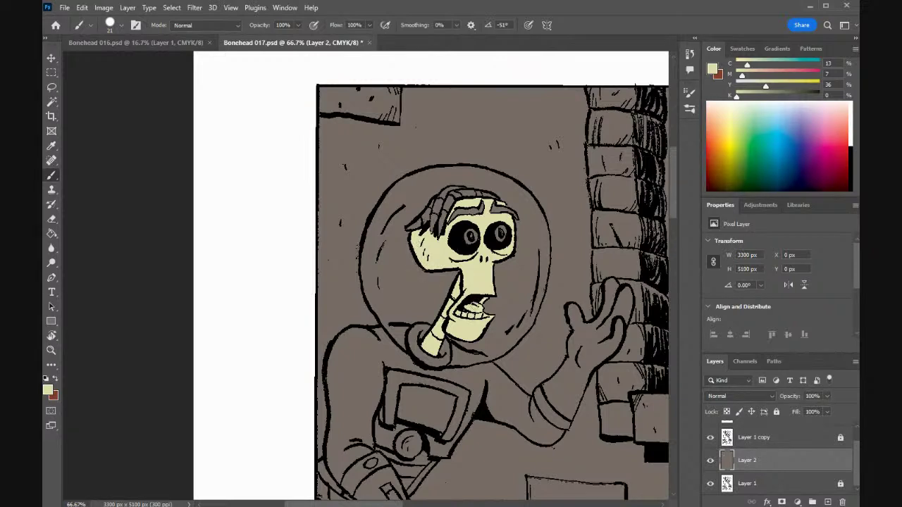
pyautogui.press('i')
pyautogui.click(469, 307)
pyautogui.press('b')
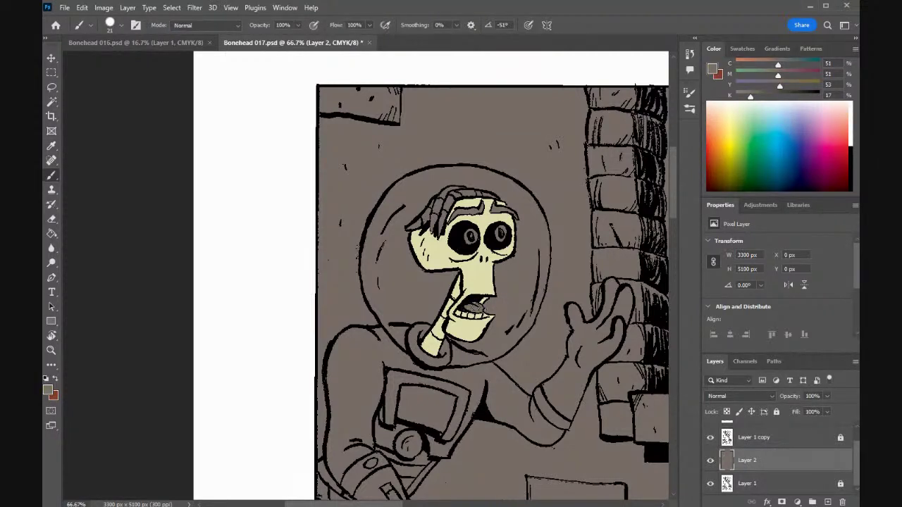
pyautogui.press('i')
pyautogui.click(483, 315)
pyautogui.press('b')
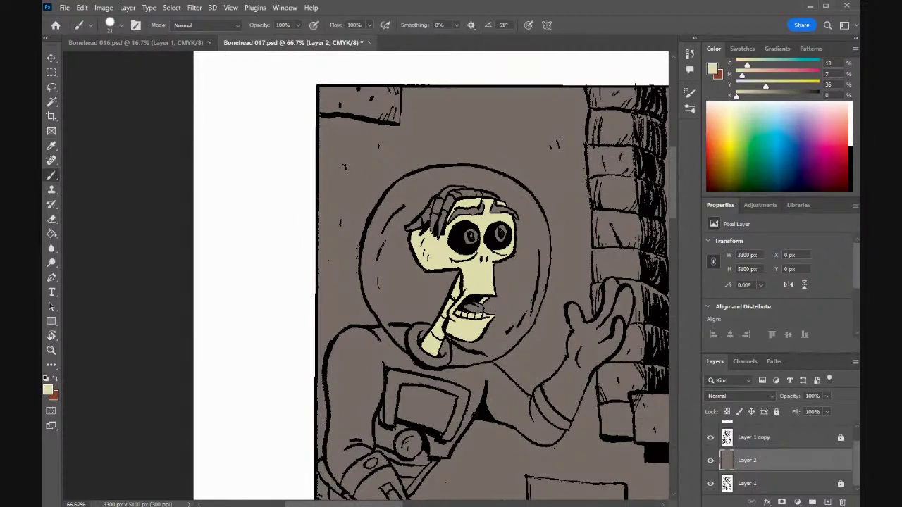
# - Brush the cream bone colour over the nose, upper jaw and chin of the skeleton in the top row's second panel
pyautogui.moveTo(482, 269); pyautogui.dragTo(252, 269)
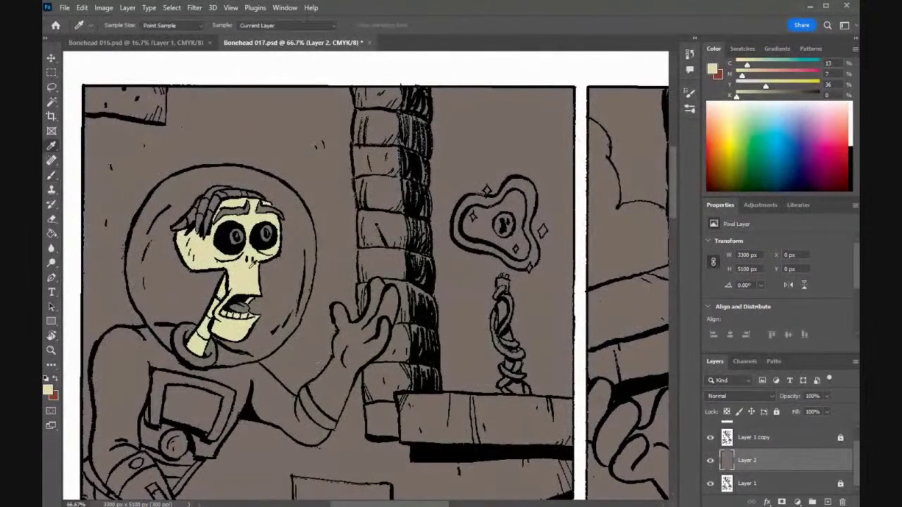
pyautogui.moveTo(369, 504); pyautogui.dragTo(451, 505)
pyautogui.moveTo(474, 339)
pyautogui.mouseDown()
pyautogui.moveTo(486, 376)
pyautogui.moveTo(439, 365)
pyautogui.moveTo(417, 393)
pyautogui.moveTo(434, 405)
pyautogui.moveTo(477, 402)
pyautogui.moveTo(480, 430)
pyautogui.moveTo(444, 433)
pyautogui.moveTo(423, 401)
pyautogui.moveTo(434, 422)
pyautogui.moveTo(458, 427)
pyautogui.moveTo(470, 415)
pyautogui.moveTo(465, 427)
pyautogui.moveTo(429, 402)
pyautogui.mouseUp()
pyautogui.moveTo(441, 358)
pyautogui.mouseDown()
pyautogui.moveTo(426, 331)
pyautogui.moveTo(432, 349)
pyautogui.moveTo(437, 321)
pyautogui.moveTo(447, 361)
pyautogui.moveTo(464, 358)
pyautogui.moveTo(452, 320)
pyautogui.moveTo(461, 358)
pyautogui.moveTo(468, 316)
pyautogui.moveTo(478, 365)
pyautogui.mouseUp()
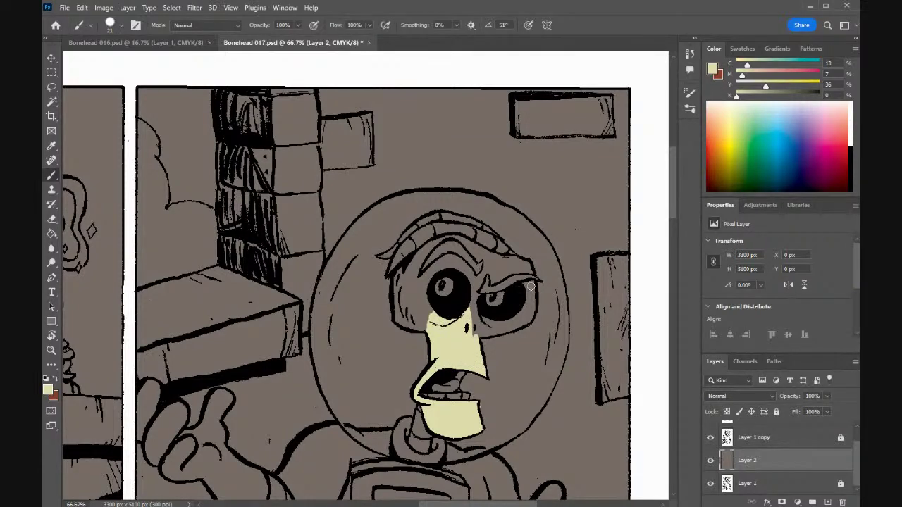
# - Paint the second-panel skeleton's cheeks, forehead and side of the skull with the cream bone colour
pyautogui.moveTo(533, 282)
pyautogui.mouseDown()
pyautogui.moveTo(513, 315)
pyautogui.moveTo(478, 320)
pyautogui.moveTo(508, 327)
pyautogui.moveTo(524, 317)
pyautogui.moveTo(521, 325)
pyautogui.moveTo(533, 306)
pyautogui.moveTo(530, 325)
pyautogui.moveTo(531, 288)
pyautogui.moveTo(528, 315)
pyautogui.mouseUp()
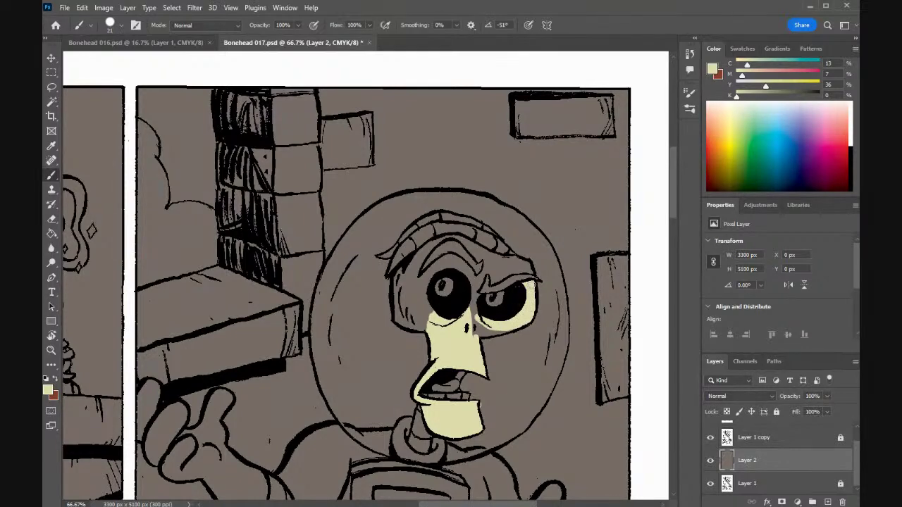
pyautogui.moveTo(524, 271)
pyautogui.mouseDown()
pyautogui.moveTo(490, 269)
pyautogui.moveTo(490, 253)
pyautogui.moveTo(494, 262)
pyautogui.moveTo(513, 260)
pyautogui.moveTo(505, 269)
pyautogui.moveTo(489, 264)
pyautogui.moveTo(474, 298)
pyautogui.moveTo(481, 329)
pyautogui.moveTo(510, 326)
pyautogui.moveTo(477, 328)
pyautogui.moveTo(516, 327)
pyautogui.moveTo(477, 327)
pyautogui.moveTo(486, 330)
pyautogui.moveTo(449, 314)
pyautogui.moveTo(475, 283)
pyautogui.moveTo(466, 265)
pyautogui.moveTo(474, 277)
pyautogui.moveTo(437, 262)
pyautogui.moveTo(424, 283)
pyautogui.moveTo(449, 262)
pyautogui.moveTo(428, 276)
pyautogui.moveTo(423, 324)
pyautogui.moveTo(393, 322)
pyautogui.moveTo(396, 283)
pyautogui.moveTo(426, 245)
pyautogui.moveTo(462, 234)
pyautogui.moveTo(481, 260)
pyautogui.moveTo(471, 255)
pyautogui.moveTo(462, 239)
pyautogui.moveTo(485, 263)
pyautogui.mouseUp()
pyautogui.moveTo(418, 285)
pyautogui.mouseDown()
pyautogui.moveTo(412, 326)
pyautogui.moveTo(401, 317)
pyautogui.moveTo(408, 268)
pyautogui.moveTo(402, 312)
pyautogui.moveTo(418, 325)
pyautogui.mouseUp()
# - Clean up the second-panel skull's outline, eyebrows and hairline by alternating the sampled grey-brown and cream colours
pyautogui.press('i')
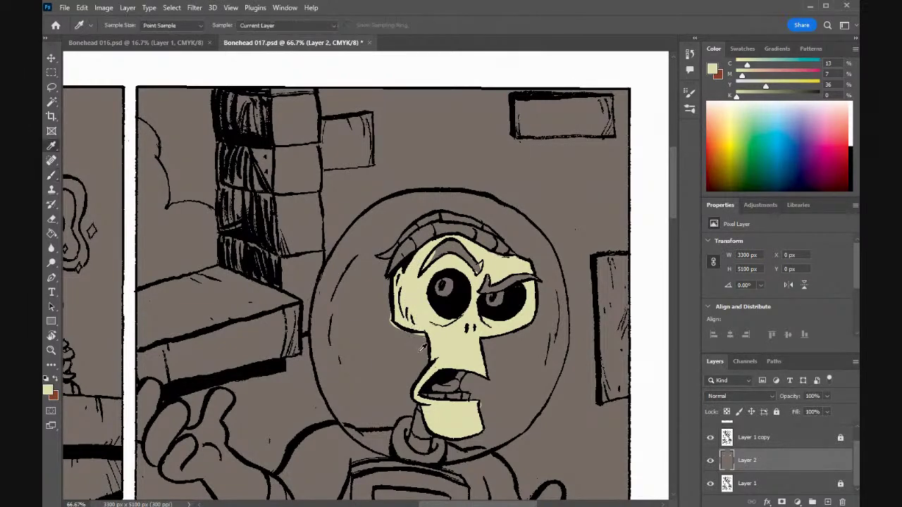
pyautogui.click(422, 349)
pyautogui.press('b')
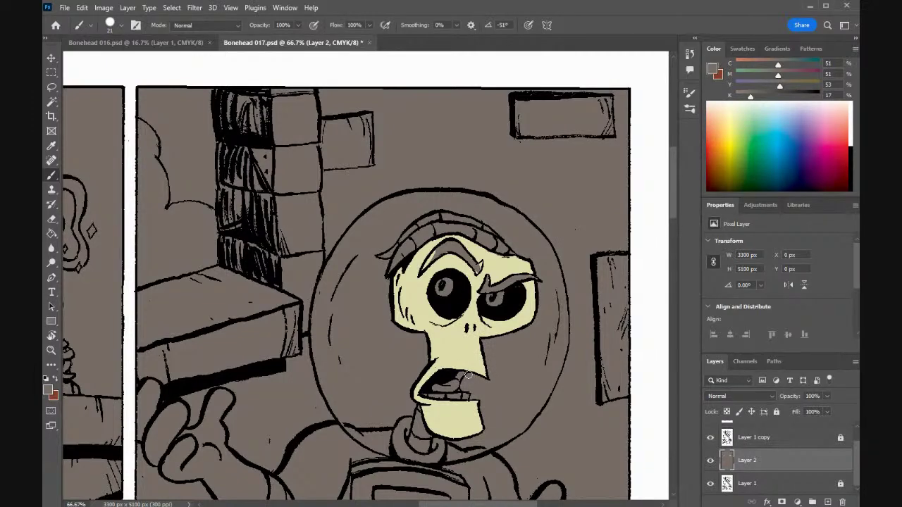
pyautogui.keyDown('alt'); pyautogui.click(477, 279); pyautogui.keyUp('alt')
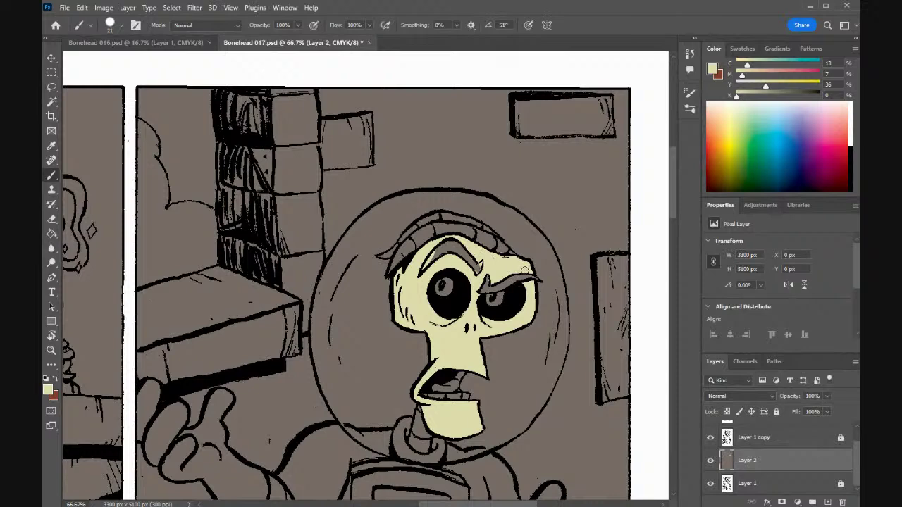
pyautogui.keyDown('alt'); pyautogui.click(455, 243); pyautogui.keyUp('alt')
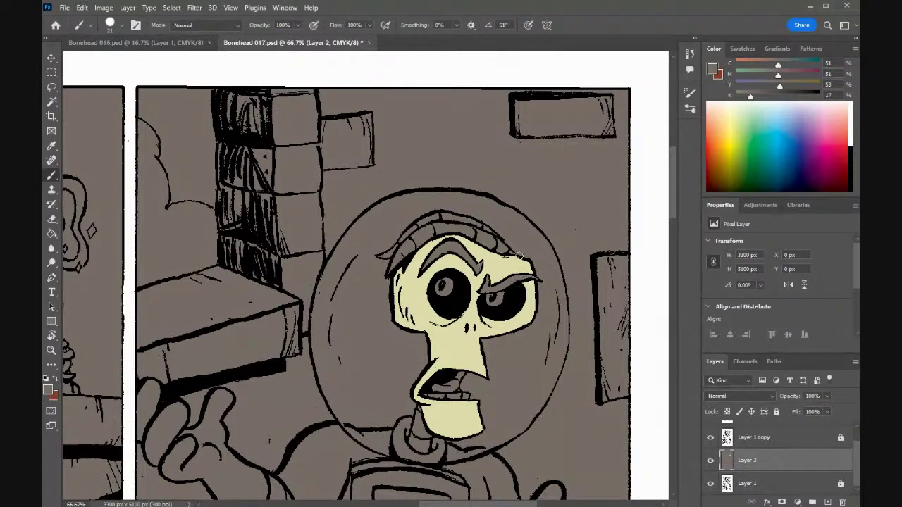
pyautogui.press('i')
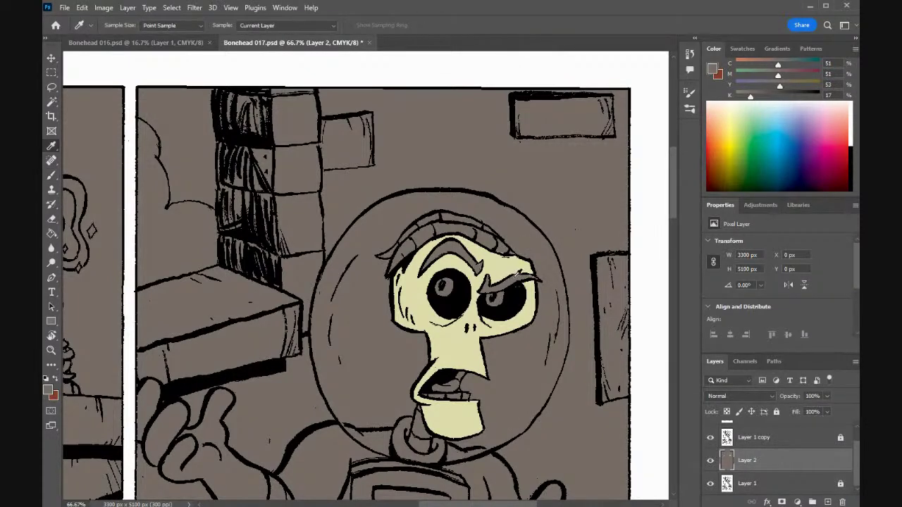
pyautogui.press('b')
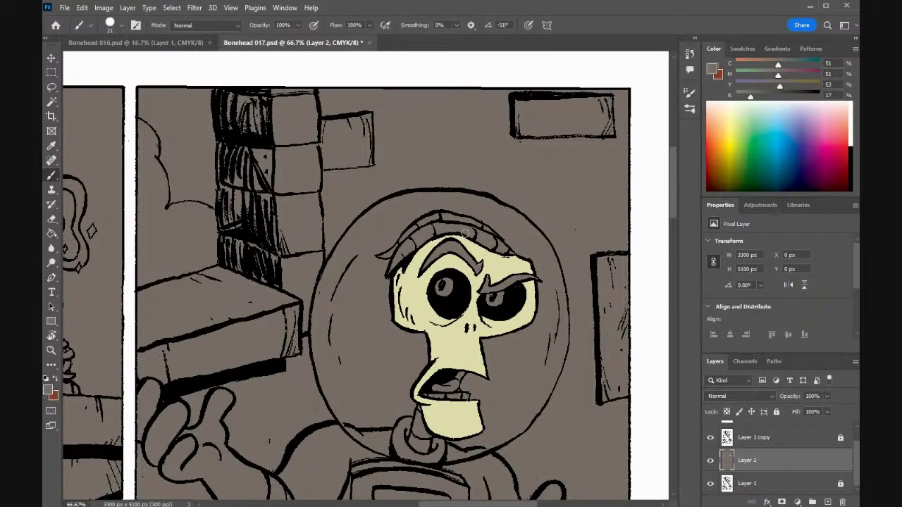
pyautogui.press('i')
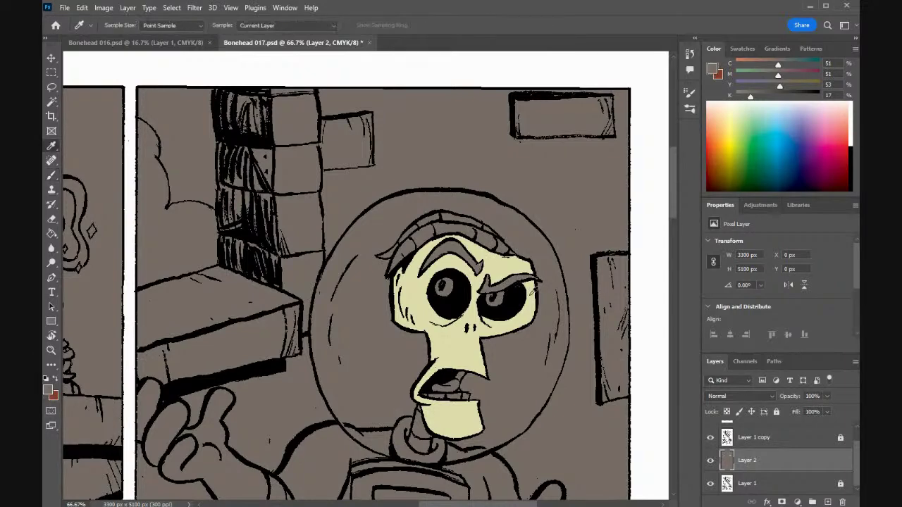
# - Sample the cream bone colour from the face and paint the second-panel skeleton's neck bone
pyautogui.click(525, 288)
pyautogui.press('b')
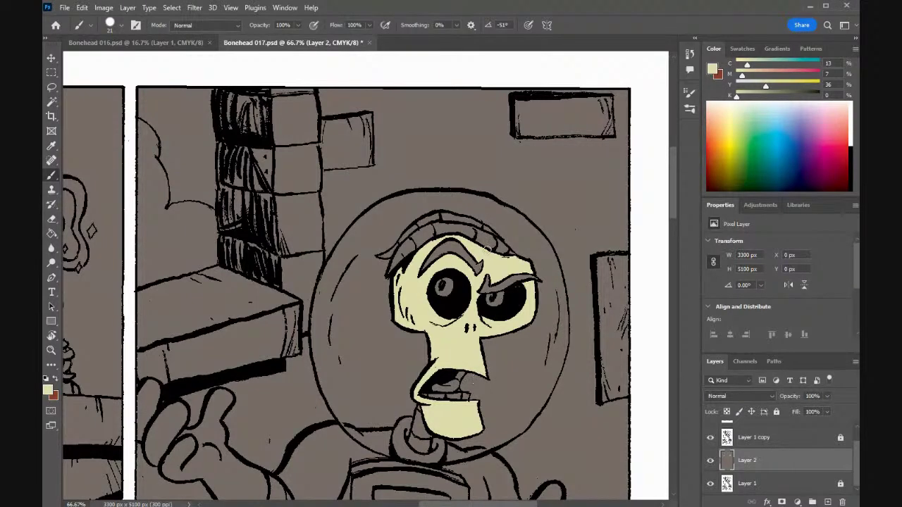
pyautogui.moveTo(426, 432)
pyautogui.mouseDown()
pyautogui.moveTo(422, 451)
pyautogui.moveTo(412, 444)
pyautogui.moveTo(418, 406)
pyautogui.moveTo(418, 446)
pyautogui.mouseUp()
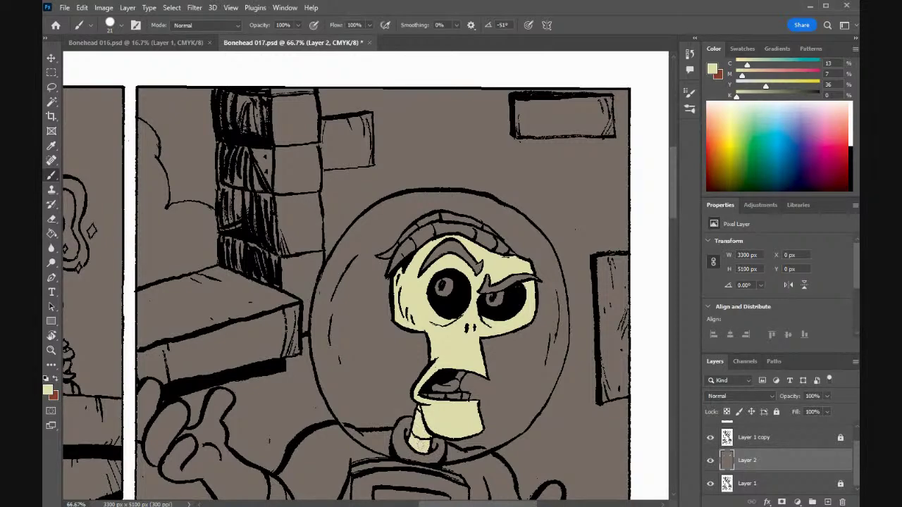
# - Paint the skull, jaw and neck bone of the winking skeleton in the second row's first panel cream
pyautogui.moveTo(673, 202); pyautogui.dragTo(677, 243)
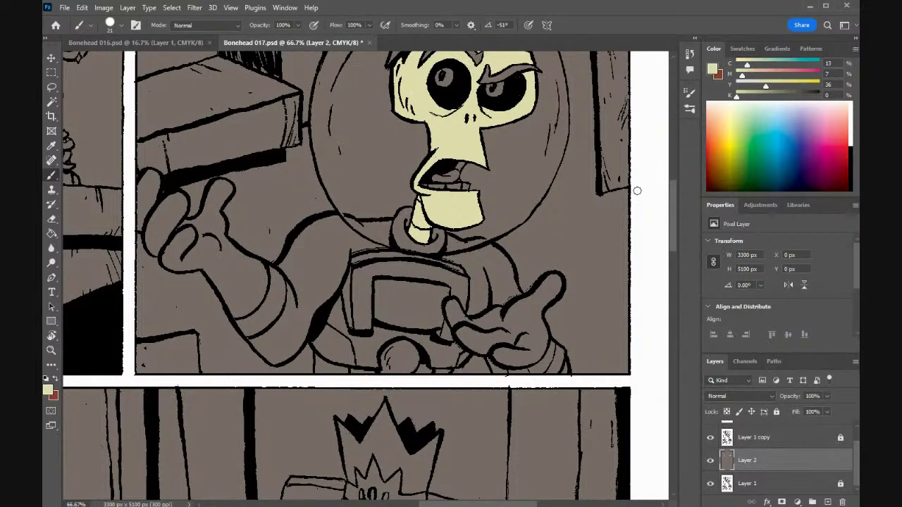
pyautogui.moveTo(672, 202); pyautogui.dragTo(675, 177)
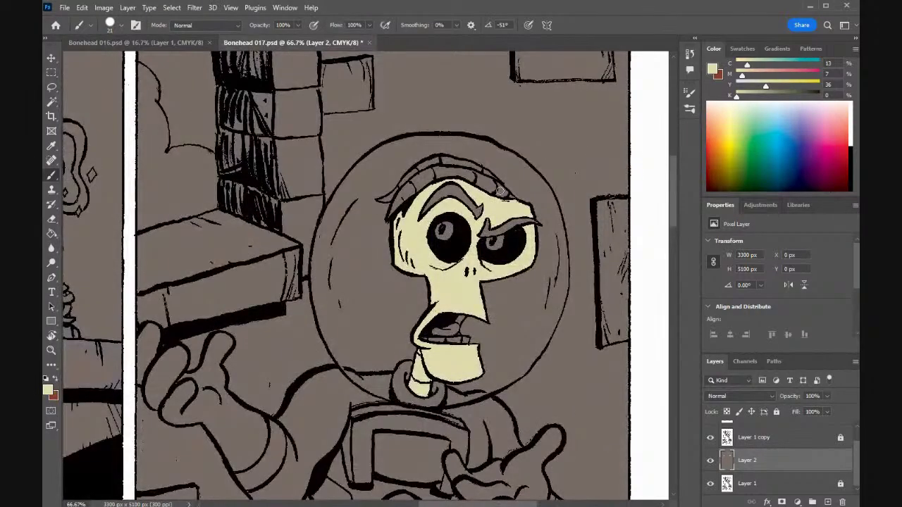
pyautogui.moveTo(673, 217); pyautogui.dragTo(676, 290)
pyautogui.moveTo(432, 504); pyautogui.dragTo(261, 504)
pyautogui.moveTo(368, 331)
pyautogui.mouseDown()
pyautogui.moveTo(365, 365)
pyautogui.moveTo(357, 367)
pyautogui.moveTo(366, 325)
pyautogui.moveTo(394, 325)
pyautogui.moveTo(356, 325)
pyautogui.moveTo(348, 296)
pyautogui.moveTo(359, 310)
pyautogui.moveTo(396, 319)
pyautogui.moveTo(367, 322)
pyautogui.moveTo(416, 287)
pyautogui.moveTo(362, 283)
pyautogui.moveTo(367, 261)
pyautogui.moveTo(368, 289)
pyautogui.moveTo(379, 254)
pyautogui.moveTo(391, 250)
pyautogui.moveTo(378, 285)
pyautogui.moveTo(400, 261)
pyautogui.moveTo(395, 236)
pyautogui.moveTo(418, 225)
pyautogui.moveTo(427, 235)
pyautogui.moveTo(422, 247)
pyautogui.moveTo(398, 240)
pyautogui.moveTo(416, 251)
pyautogui.moveTo(361, 245)
pyautogui.moveTo(368, 255)
pyautogui.moveTo(353, 244)
pyautogui.moveTo(357, 208)
pyautogui.moveTo(380, 209)
pyautogui.moveTo(389, 231)
pyautogui.moveTo(374, 212)
pyautogui.moveTo(388, 217)
pyautogui.mouseUp()
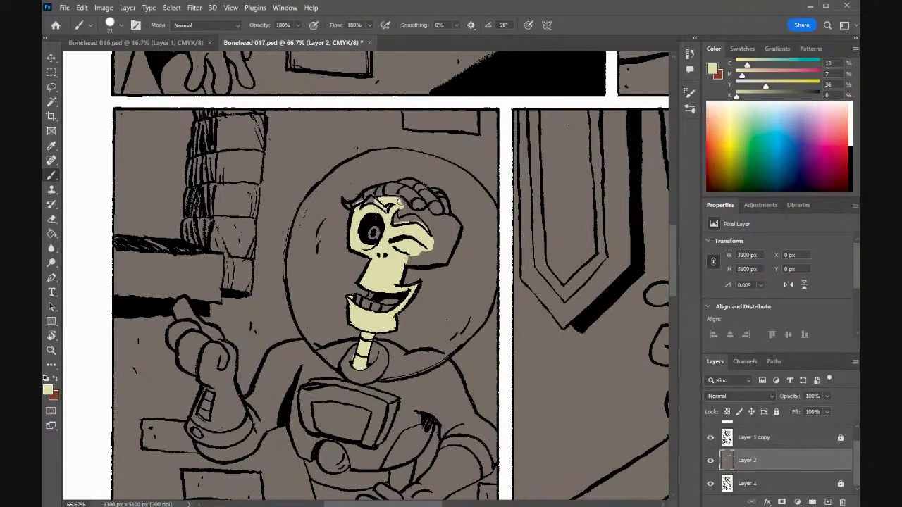
pyautogui.moveTo(374, 198)
pyautogui.mouseDown()
pyautogui.moveTo(400, 214)
pyautogui.moveTo(425, 210)
pyautogui.moveTo(454, 222)
pyautogui.moveTo(458, 241)
pyautogui.moveTo(441, 264)
pyautogui.moveTo(408, 263)
pyautogui.moveTo(428, 254)
pyautogui.moveTo(441, 223)
pyautogui.moveTo(457, 229)
pyautogui.moveTo(444, 250)
pyautogui.moveTo(421, 261)
pyautogui.moveTo(440, 238)
pyautogui.moveTo(411, 211)
pyautogui.mouseUp()
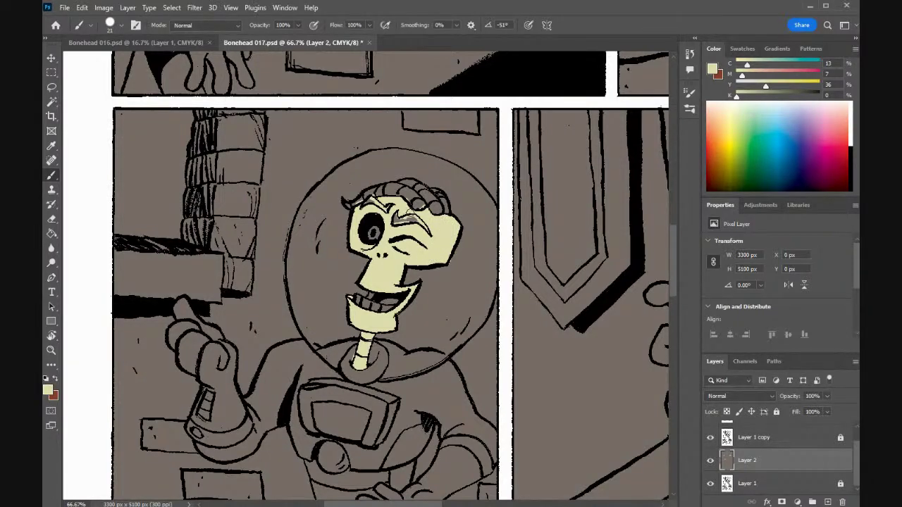
# - Touch up the winking skeleton's face edges with sampled colours and repaint the eyebrow above its closed eye grey-brown
pyautogui.keyDown('alt'); pyautogui.click(457, 267); pyautogui.keyUp('alt')
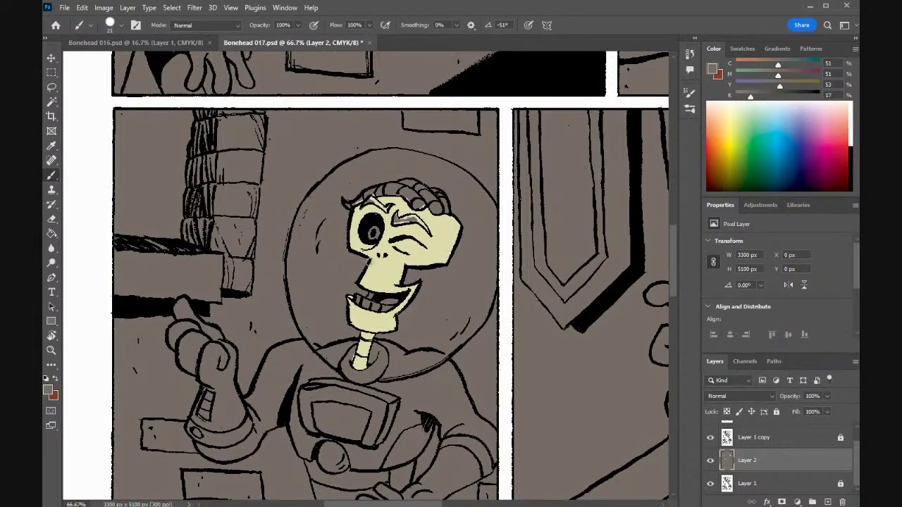
pyautogui.keyDown('alt'); pyautogui.click(380, 262); pyautogui.keyUp('alt')
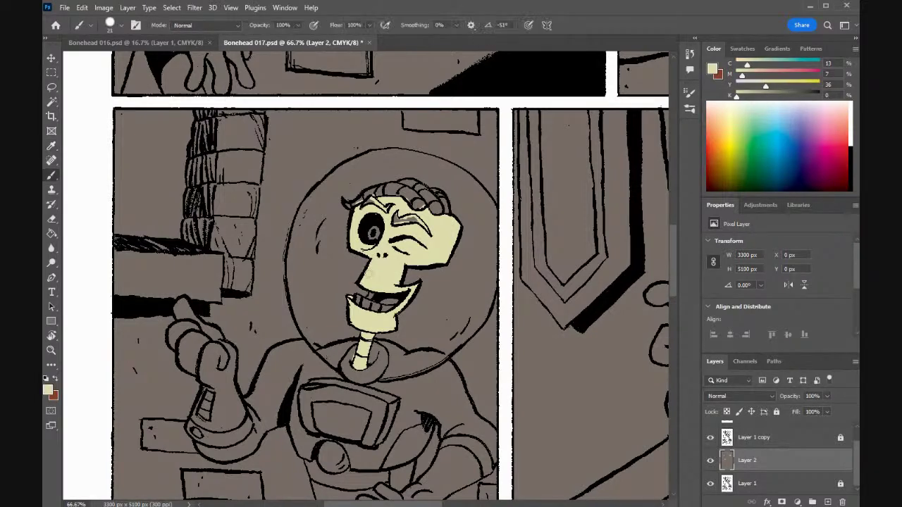
pyautogui.keyDown('alt'); pyautogui.click(412, 215); pyautogui.keyUp('alt')
pyautogui.moveTo(412, 217)
pyautogui.mouseDown()
pyautogui.moveTo(425, 230)
pyautogui.moveTo(401, 221)
pyautogui.moveTo(416, 213)
pyautogui.moveTo(408, 206)
pyautogui.moveTo(396, 208)
pyautogui.mouseUp()
pyautogui.keyDown('alt'); pyautogui.click(417, 206); pyautogui.keyUp('alt')
pyautogui.keyDown('alt'); pyautogui.click(410, 219); pyautogui.keyUp('alt')
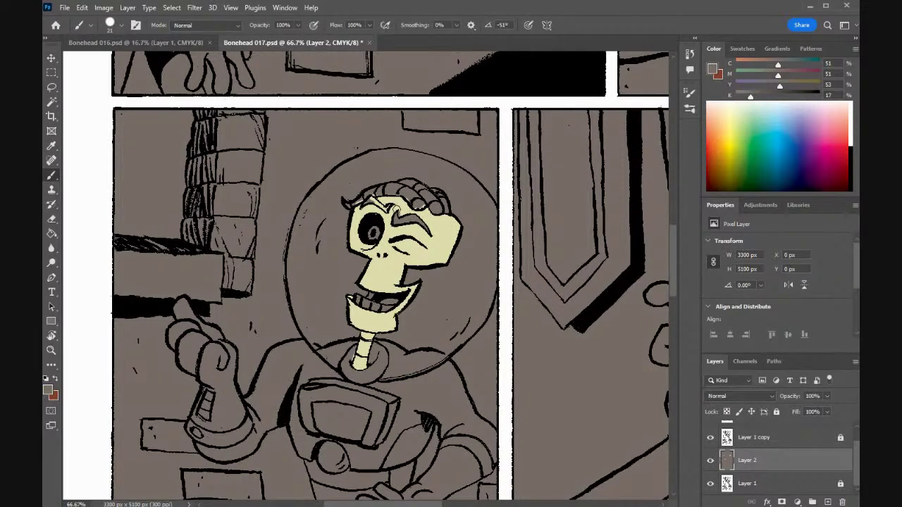
# - Touch up the winking skeleton's forehead between the eyebrows with cream and paint the eyebrow above its open eye grey-brown
pyautogui.keyDown('alt'); pyautogui.click(400, 210); pyautogui.keyUp('alt')
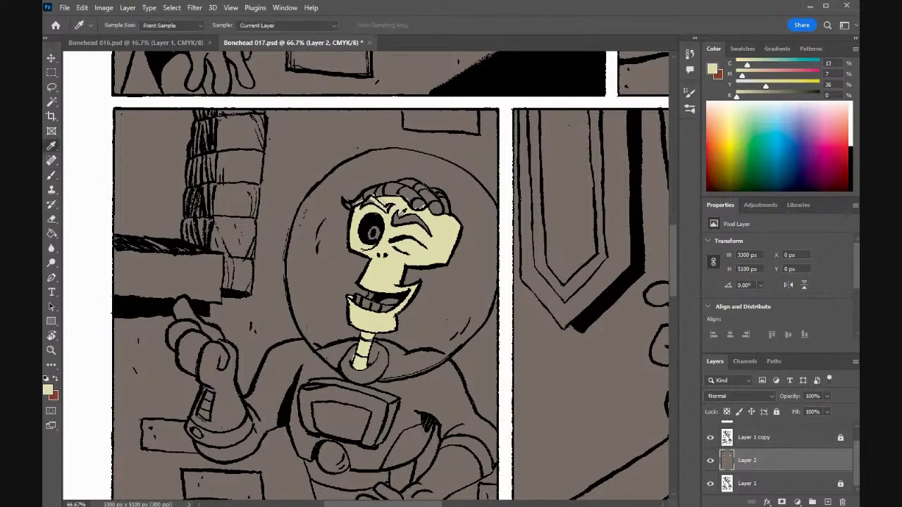
pyautogui.keyDown('alt'); pyautogui.click(403, 212); pyautogui.keyUp('alt')
pyautogui.moveTo(383, 207); pyautogui.dragTo(384, 207)
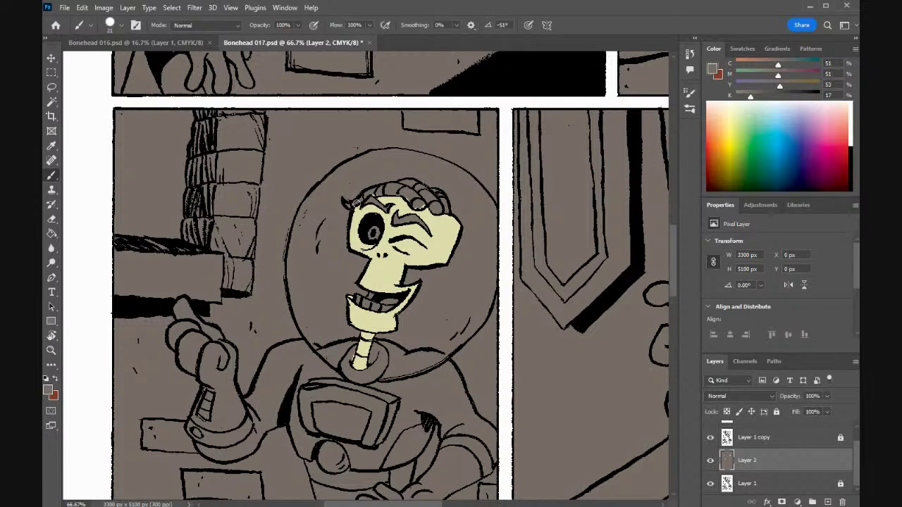
# - Touch up the winking skeleton's hairline and brow edges, alternating sampled cream and grey-brown
pyautogui.press('i')
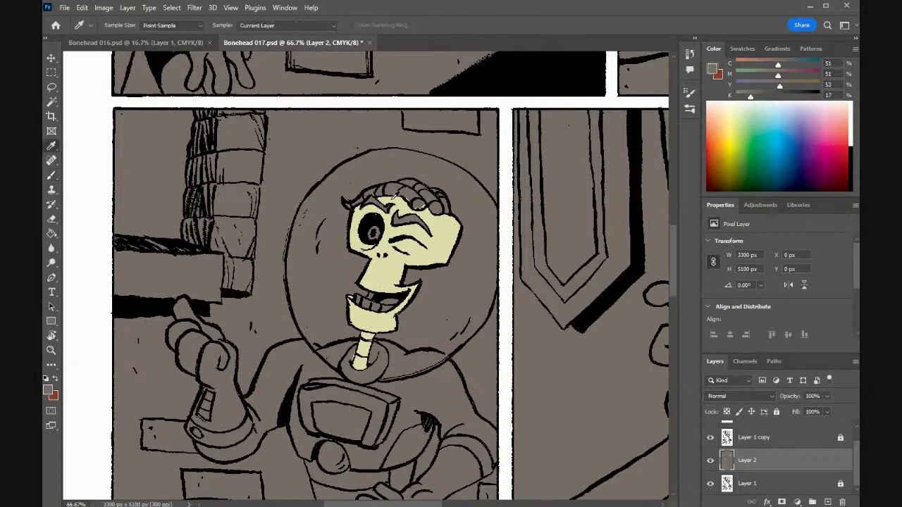
pyautogui.click(389, 199)
pyautogui.press('b')
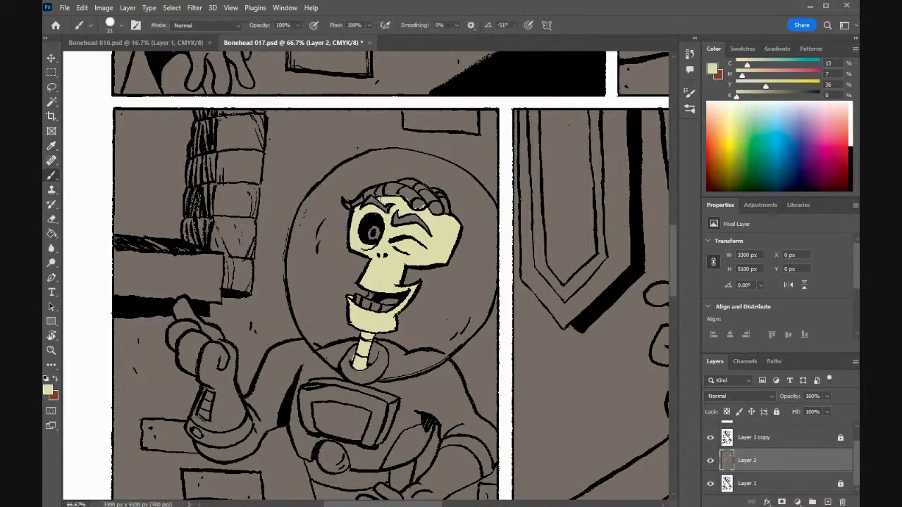
pyautogui.press('i')
pyautogui.click(408, 192)
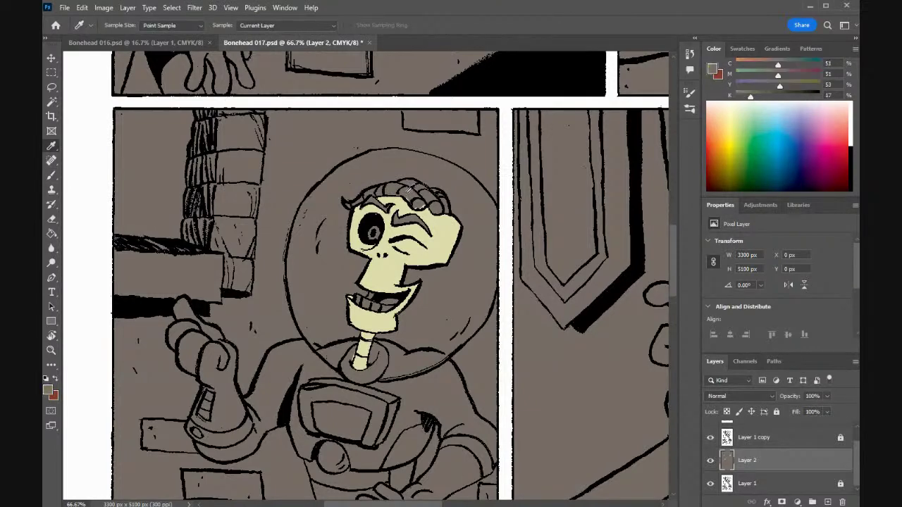
pyautogui.press('b')
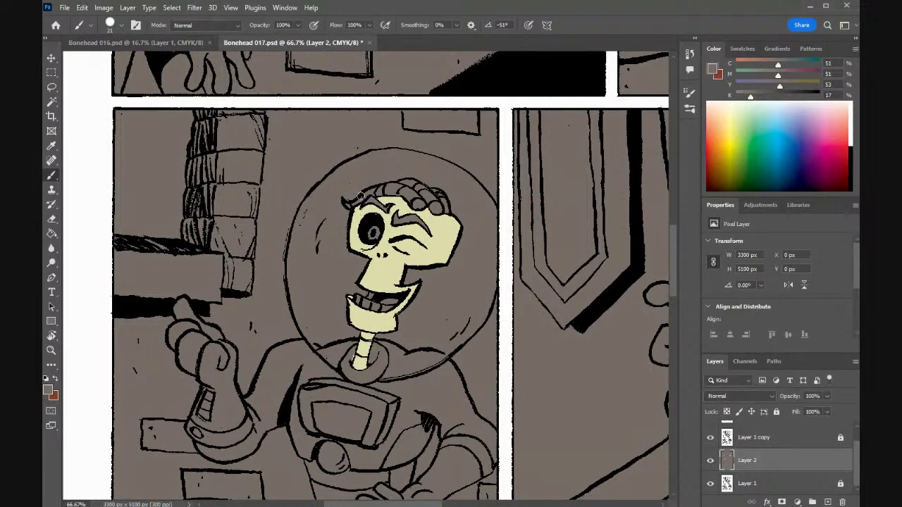
pyautogui.keyDown('alt'); pyautogui.click(362, 209); pyautogui.keyUp('alt')
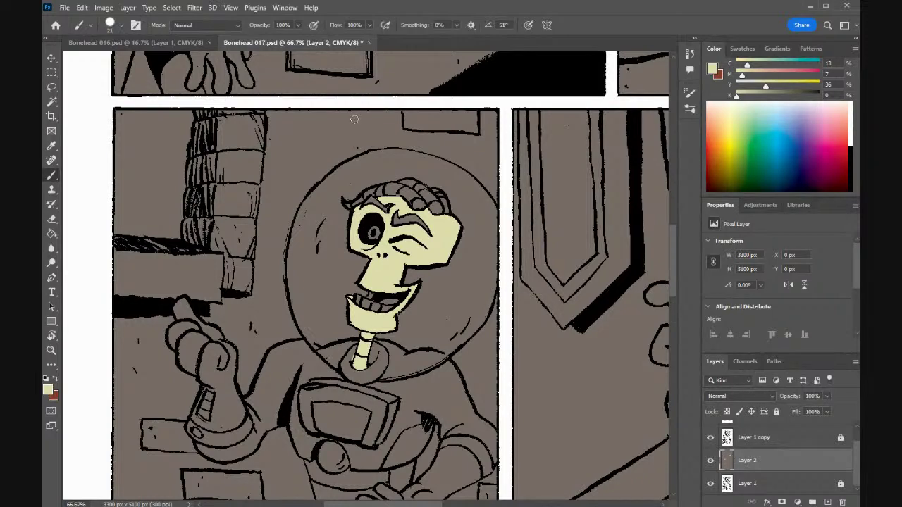
# - Clean up the winking skeleton's neck, jaw and nose edges with sampled grey-brown and cream
pyautogui.press('i')
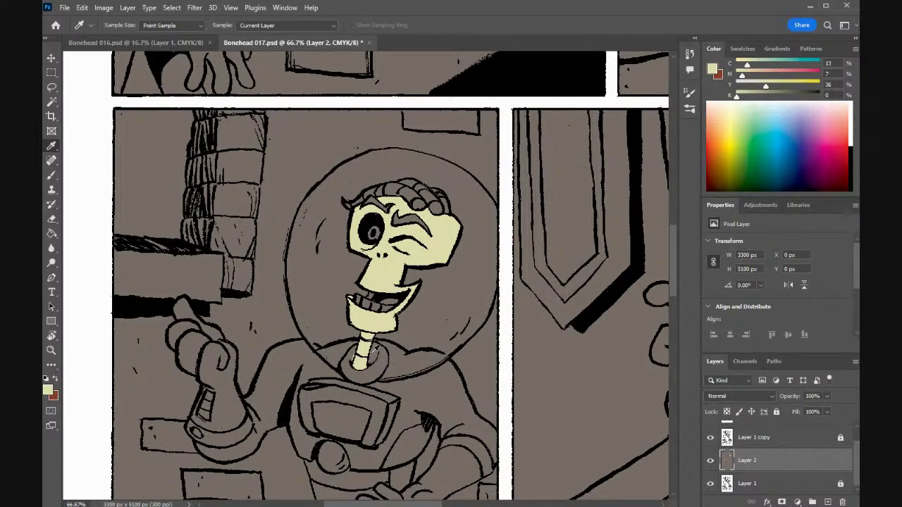
pyautogui.press('b')
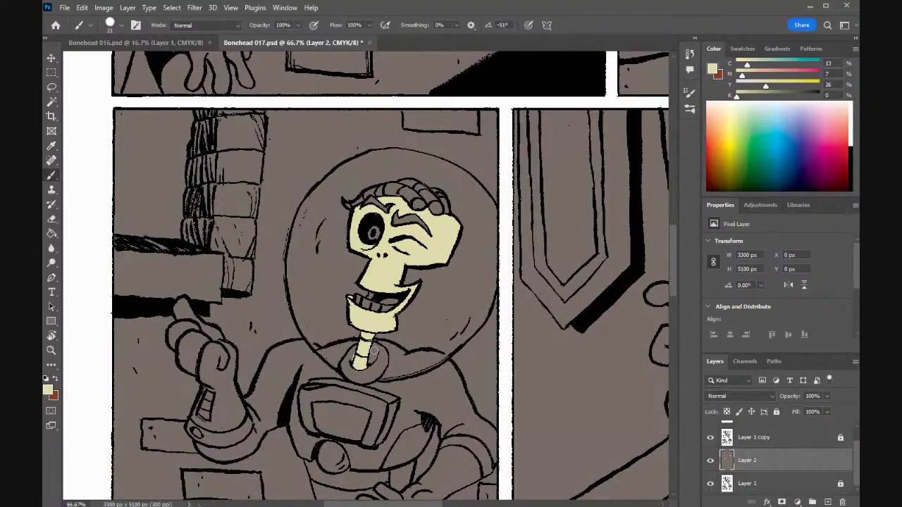
pyautogui.keyDown('alt'); pyautogui.click(373, 358); pyautogui.keyUp('alt')
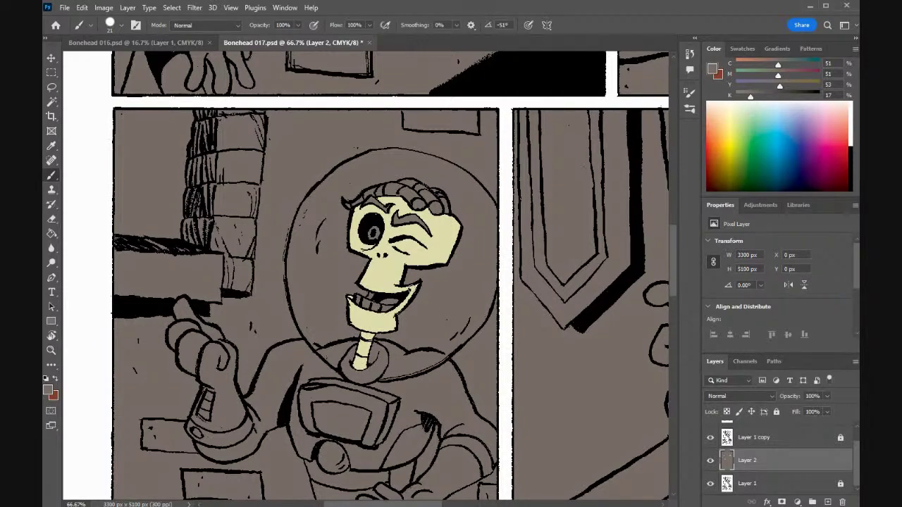
pyautogui.keyDown('alt'); pyautogui.click(440, 243); pyautogui.keyUp('alt')
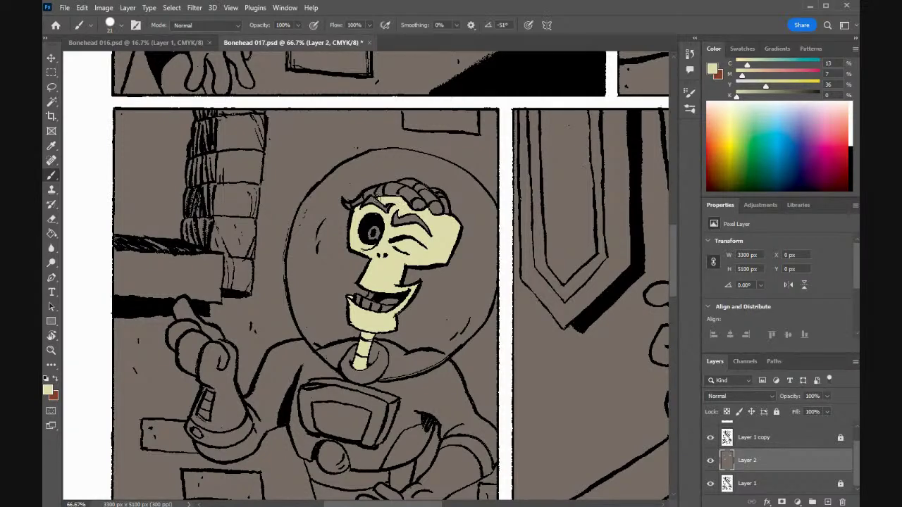
pyautogui.keyDown('alt'); pyautogui.click(371, 199); pyautogui.keyUp('alt')
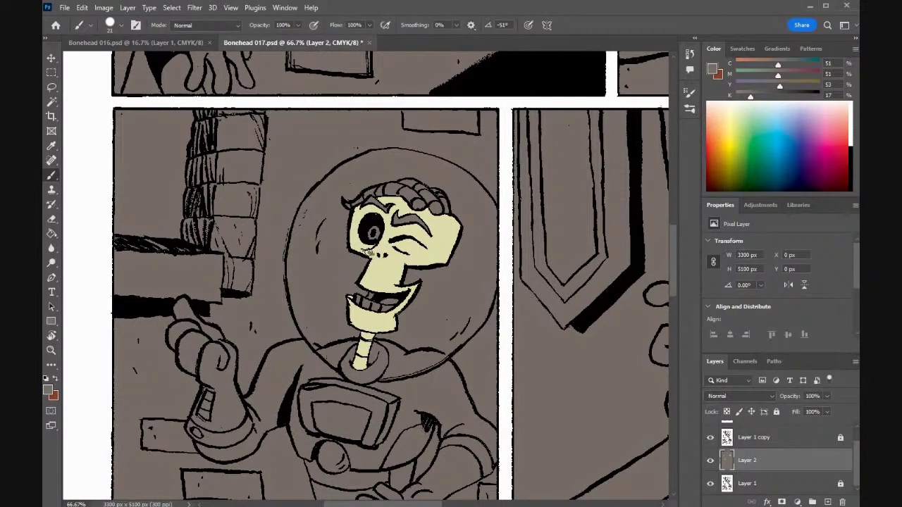
pyautogui.keyDown('alt'); pyautogui.click(380, 245); pyautogui.keyUp('alt')
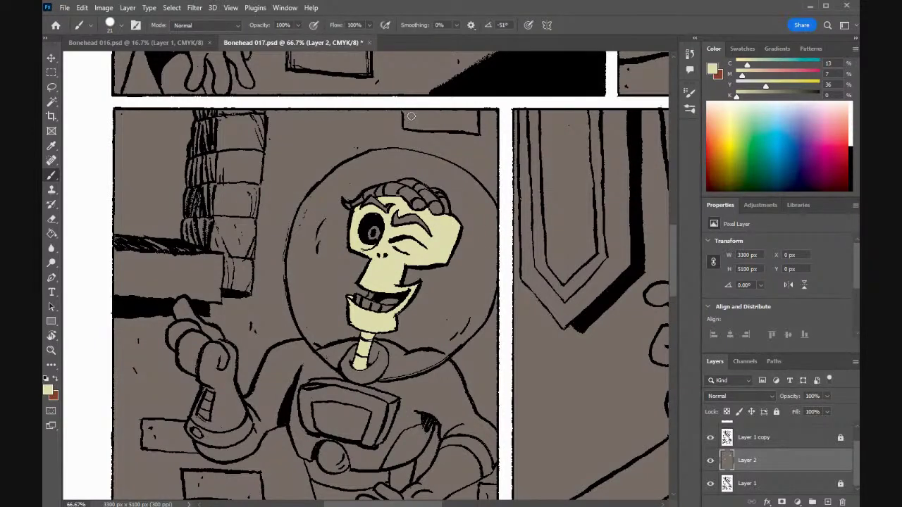
pyautogui.press('i')
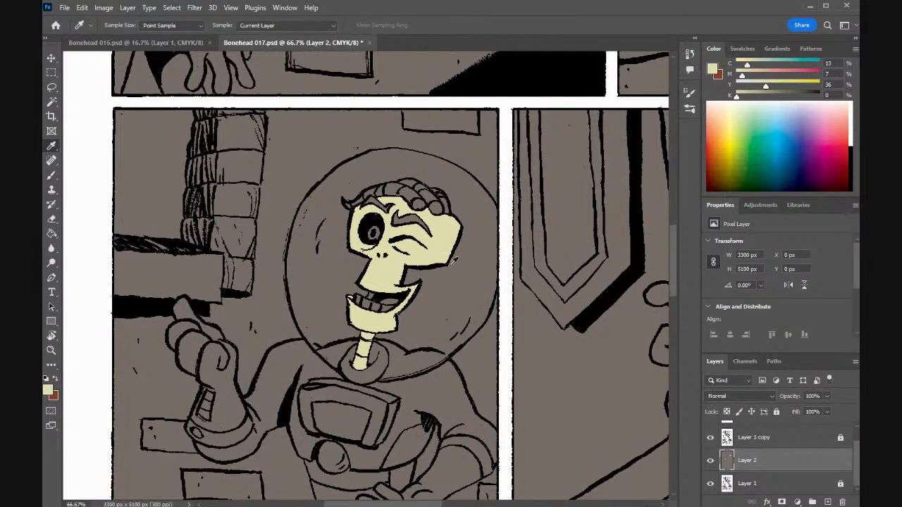
pyautogui.press('e')
pyautogui.moveTo(457, 260); pyautogui.dragTo(452, 264)
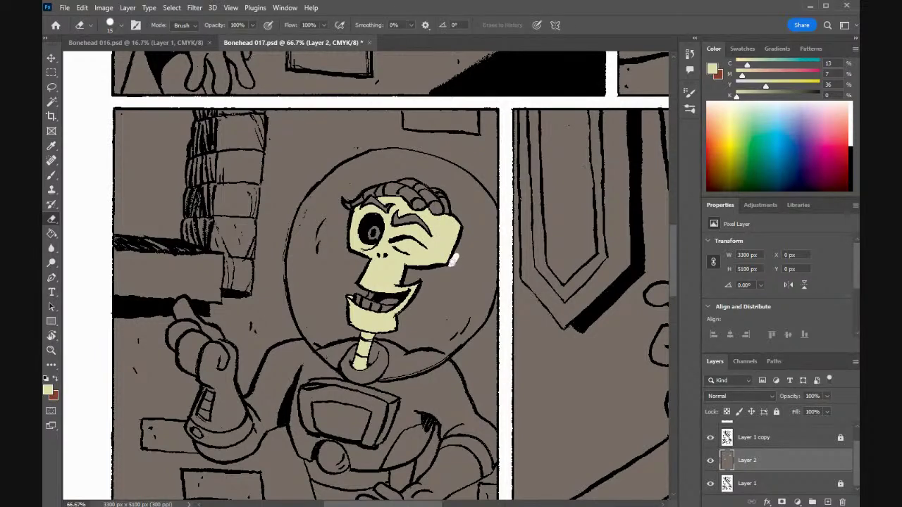
pyautogui.hotkey('ctrl', 'z')
# - Sample the background grey-brown and paint over stray cream around the winking skeleton's skull and jaw
pyautogui.press('i')
pyautogui.click(421, 310)
pyautogui.press('b')
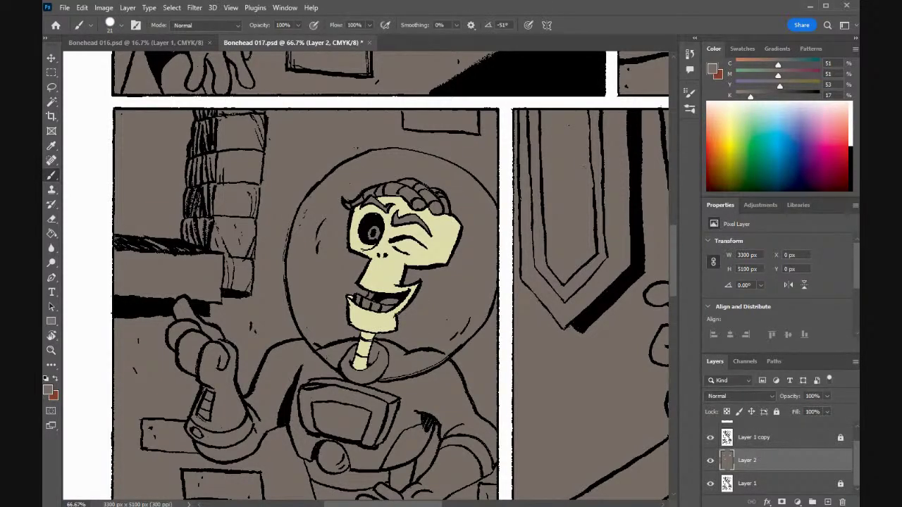
# - Paint the skull, jaw and neck bone cream on the closed-eyed skeleton in the right-hand panel with the black background
pyautogui.hscroll(10, 673, 283)
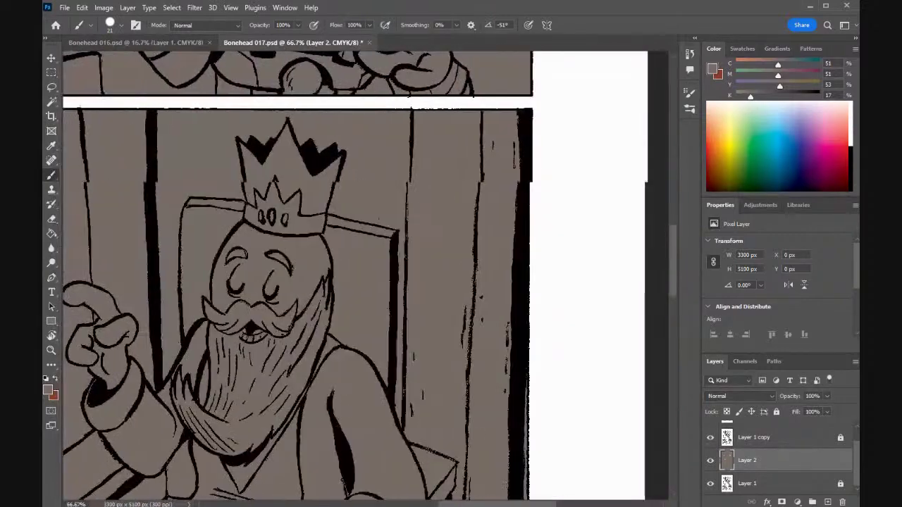
pyautogui.moveTo(674, 287); pyautogui.dragTo(677, 360)
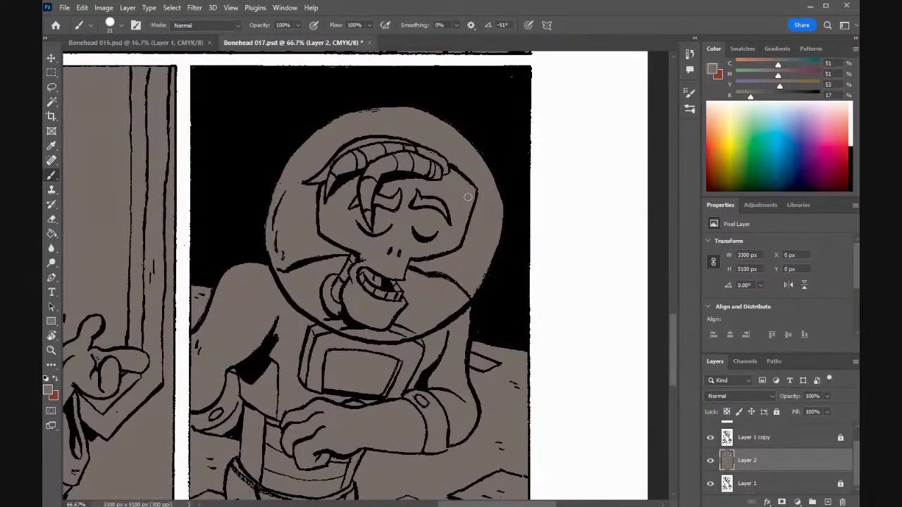
pyautogui.moveTo(671, 341)
pyautogui.mouseDown()
pyautogui.moveTo(673, 190)
pyautogui.moveTo(667, 360)
pyautogui.mouseUp()
pyautogui.press('i')
pyautogui.click(361, 267)
pyautogui.press('b')
pyautogui.moveTo(469, 232)
pyautogui.mouseDown()
pyautogui.moveTo(459, 276)
pyautogui.moveTo(403, 285)
pyautogui.moveTo(444, 247)
pyautogui.moveTo(402, 245)
pyautogui.moveTo(413, 212)
pyautogui.moveTo(446, 231)
pyautogui.moveTo(456, 262)
pyautogui.moveTo(444, 272)
pyautogui.moveTo(474, 224)
pyautogui.moveTo(460, 212)
pyautogui.moveTo(414, 211)
pyautogui.moveTo(460, 235)
pyautogui.moveTo(468, 221)
pyautogui.mouseUp()
pyautogui.moveTo(446, 275)
pyautogui.mouseDown()
pyautogui.moveTo(431, 257)
pyautogui.moveTo(409, 279)
pyautogui.moveTo(408, 254)
pyautogui.moveTo(398, 262)
pyautogui.moveTo(400, 313)
pyautogui.moveTo(365, 293)
pyautogui.moveTo(350, 299)
pyautogui.moveTo(364, 286)
pyautogui.moveTo(354, 319)
pyautogui.moveTo(371, 334)
pyautogui.moveTo(402, 339)
pyautogui.moveTo(384, 361)
pyautogui.moveTo(356, 348)
pyautogui.moveTo(348, 317)
pyautogui.moveTo(359, 340)
pyautogui.moveTo(367, 331)
pyautogui.moveTo(377, 355)
pyautogui.moveTo(382, 336)
pyautogui.moveTo(387, 351)
pyautogui.mouseUp()
pyautogui.moveTo(364, 287)
pyautogui.mouseDown()
pyautogui.moveTo(378, 253)
pyautogui.moveTo(376, 271)
pyautogui.moveTo(391, 246)
pyautogui.moveTo(384, 244)
pyautogui.moveTo(381, 253)
pyautogui.moveTo(396, 251)
pyautogui.moveTo(390, 279)
pyautogui.moveTo(380, 284)
pyautogui.moveTo(396, 307)
pyautogui.moveTo(385, 299)
pyautogui.moveTo(396, 298)
pyautogui.moveTo(394, 269)
pyautogui.moveTo(394, 298)
pyautogui.moveTo(402, 288)
pyautogui.moveTo(404, 245)
pyautogui.moveTo(396, 251)
pyautogui.moveTo(410, 213)
pyautogui.moveTo(407, 227)
pyautogui.moveTo(390, 222)
pyautogui.moveTo(399, 213)
pyautogui.moveTo(391, 223)
pyautogui.moveTo(352, 219)
pyautogui.moveTo(344, 241)
pyautogui.moveTo(360, 264)
pyautogui.moveTo(360, 289)
pyautogui.moveTo(326, 266)
pyautogui.moveTo(325, 221)
pyautogui.moveTo(325, 247)
pyautogui.moveTo(338, 231)
pyautogui.moveTo(328, 244)
pyautogui.moveTo(342, 238)
pyautogui.moveTo(352, 269)
pyautogui.moveTo(334, 325)
pyautogui.mouseUp()
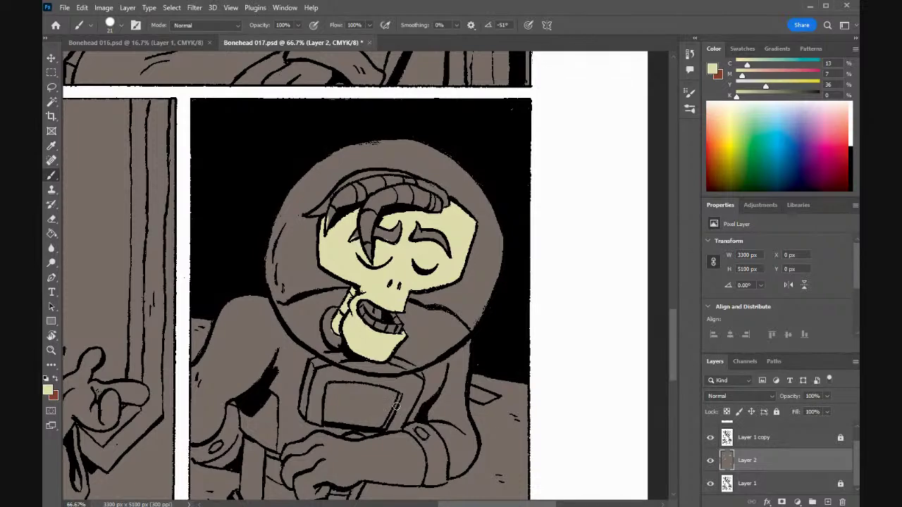
# - Paint the laughing skeleton's skull, jaw and the gap between its teeth cream in the first panel of the same row
pyautogui.moveTo(447, 504); pyautogui.dragTo(310, 504)
pyautogui.moveTo(399, 277)
pyautogui.mouseDown()
pyautogui.moveTo(392, 316)
pyautogui.moveTo(341, 279)
pyautogui.moveTo(362, 268)
pyautogui.moveTo(358, 259)
pyautogui.moveTo(340, 264)
pyautogui.moveTo(335, 228)
pyautogui.moveTo(341, 244)
pyautogui.moveTo(364, 219)
pyautogui.moveTo(343, 256)
pyautogui.moveTo(351, 239)
pyautogui.moveTo(360, 241)
pyautogui.moveTo(352, 254)
pyautogui.moveTo(373, 239)
pyautogui.moveTo(389, 253)
pyautogui.moveTo(405, 231)
pyautogui.moveTo(380, 250)
pyautogui.moveTo(422, 255)
pyautogui.moveTo(433, 269)
pyautogui.moveTo(435, 238)
pyautogui.moveTo(428, 263)
pyautogui.moveTo(432, 238)
pyautogui.moveTo(412, 242)
pyautogui.moveTo(397, 227)
pyautogui.moveTo(380, 229)
pyautogui.moveTo(380, 220)
pyautogui.moveTo(398, 212)
pyautogui.moveTo(415, 224)
pyautogui.moveTo(395, 226)
pyautogui.moveTo(442, 231)
pyautogui.moveTo(438, 262)
pyautogui.moveTo(428, 230)
pyautogui.moveTo(430, 275)
pyautogui.moveTo(405, 277)
pyautogui.moveTo(416, 262)
pyautogui.moveTo(387, 282)
pyautogui.moveTo(388, 301)
pyautogui.moveTo(373, 271)
pyautogui.moveTo(370, 289)
pyautogui.moveTo(361, 284)
pyautogui.moveTo(366, 254)
pyautogui.moveTo(350, 263)
pyautogui.moveTo(372, 257)
pyautogui.mouseUp()
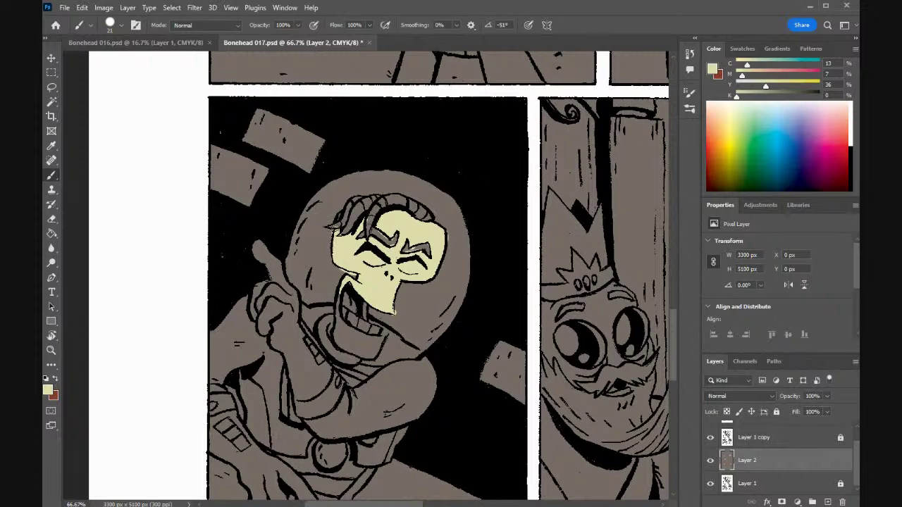
pyautogui.moveTo(334, 301); pyautogui.dragTo(338, 322)
pyautogui.moveTo(384, 336)
pyautogui.mouseDown()
pyautogui.moveTo(361, 354)
pyautogui.moveTo(341, 345)
pyautogui.moveTo(342, 319)
pyautogui.mouseUp()
pyautogui.moveTo(367, 338)
pyautogui.mouseDown()
pyautogui.moveTo(379, 339)
pyautogui.moveTo(371, 348)
pyautogui.moveTo(345, 336)
pyautogui.mouseUp()
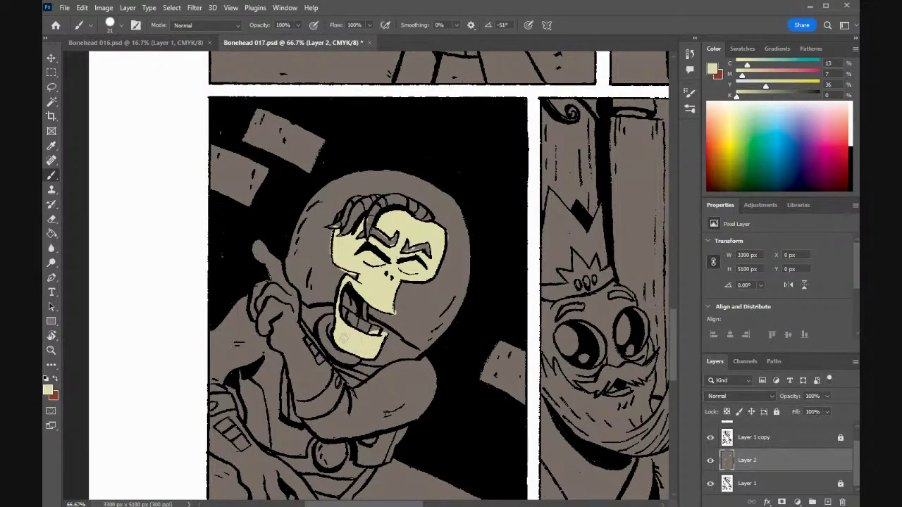
pyautogui.moveTo(346, 306); pyautogui.dragTo(365, 315)
# - Cover the stray cream beside the laughing skeleton's upper jaw and on its lower teeth with sampled grey-brown
pyautogui.press('i')
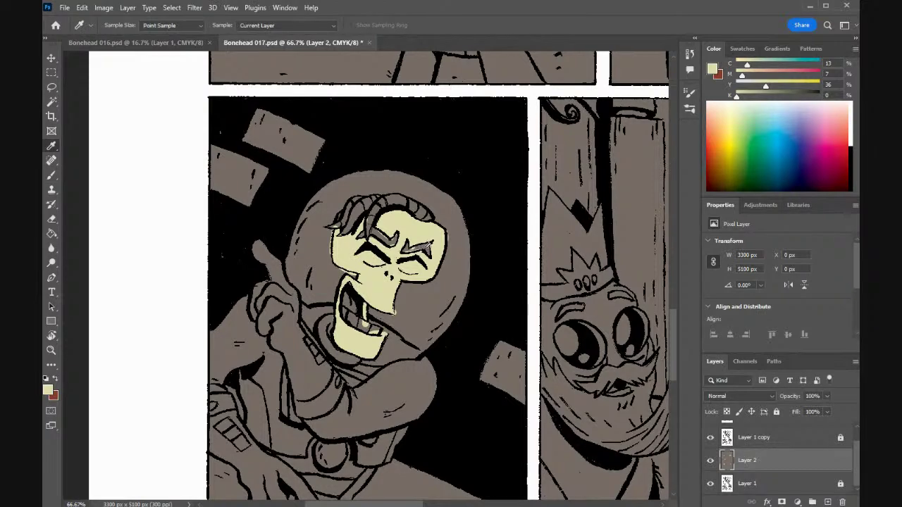
pyautogui.click(427, 243)
pyautogui.press('b')
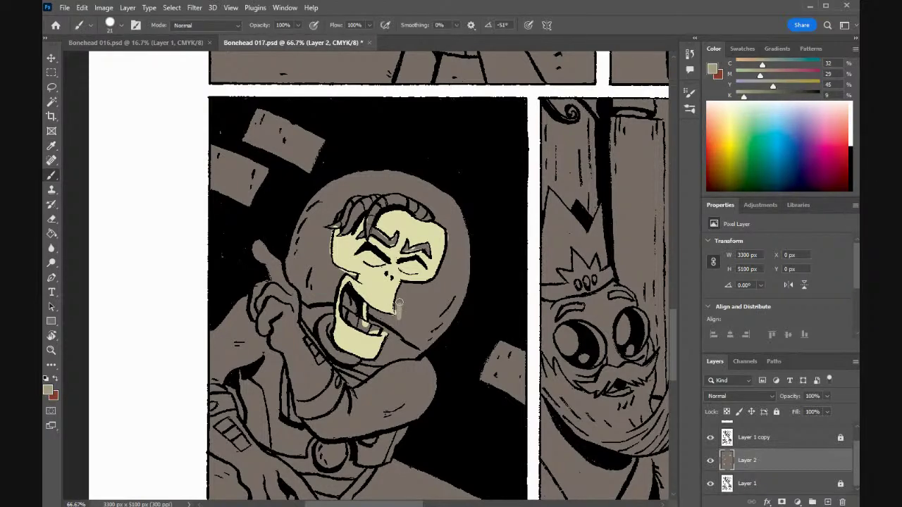
pyautogui.keyDown('alt'); pyautogui.click(430, 298); pyautogui.keyUp('alt')
pyautogui.moveTo(401, 301); pyautogui.dragTo(398, 314)
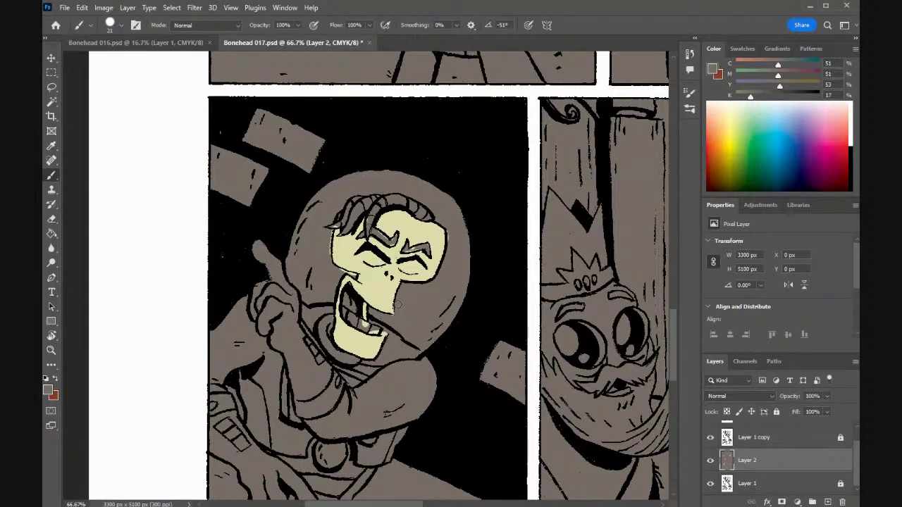
pyautogui.keyDown('alt'); pyautogui.click(441, 236); pyautogui.keyUp('alt')
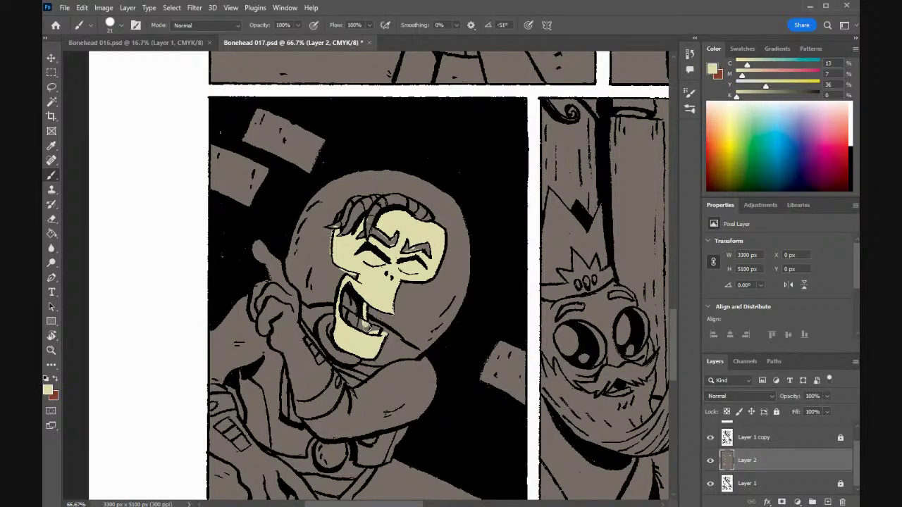
pyautogui.keyDown('alt'); pyautogui.click(386, 318); pyautogui.keyUp('alt')
pyautogui.moveTo(377, 325)
pyautogui.mouseDown()
pyautogui.moveTo(352, 323)
pyautogui.moveTo(374, 331)
pyautogui.moveTo(389, 317)
pyautogui.mouseUp()
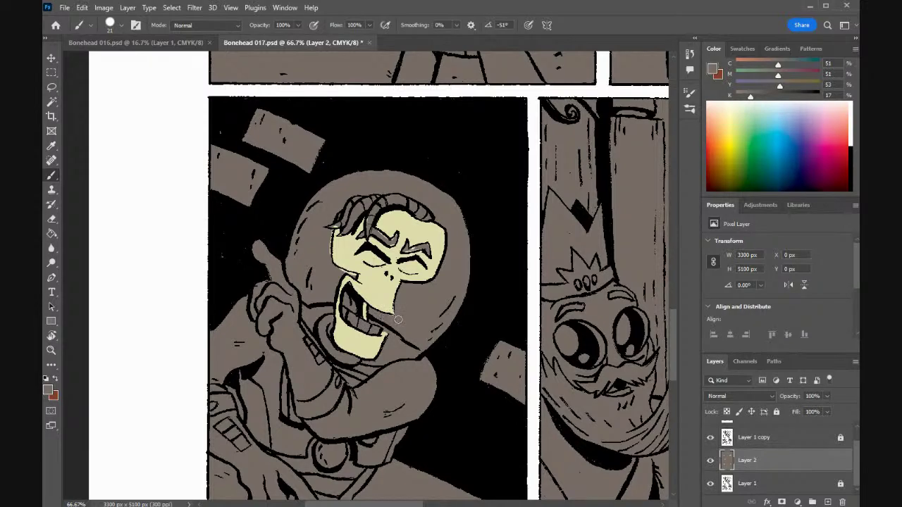
# - Touch up the laughing skeleton's mouth, cheek edge, hair and one eyebrow with sampled grey-brown and cream
pyautogui.press('i')
pyautogui.click(361, 303)
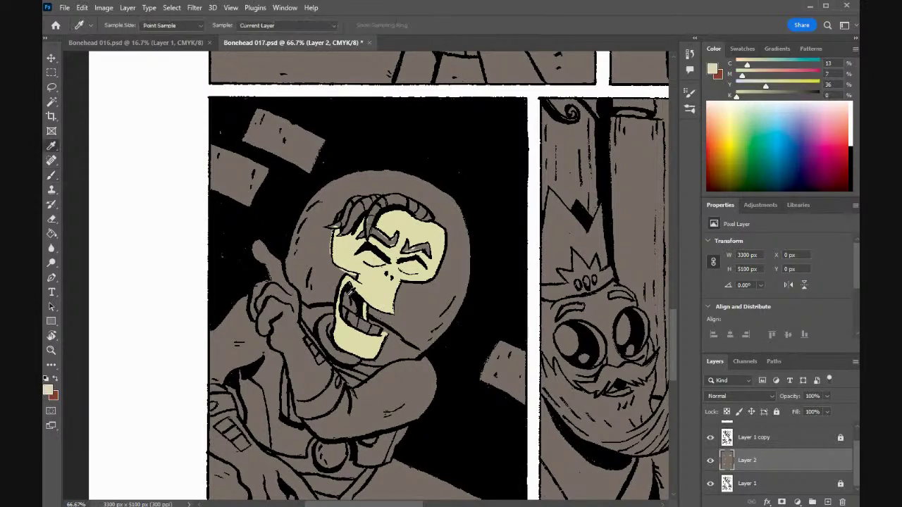
pyautogui.click(393, 317)
pyautogui.press('b')
pyautogui.moveTo(354, 308)
pyautogui.mouseDown()
pyautogui.moveTo(346, 293)
pyautogui.moveTo(353, 275)
pyautogui.moveTo(335, 266)
pyautogui.mouseUp()
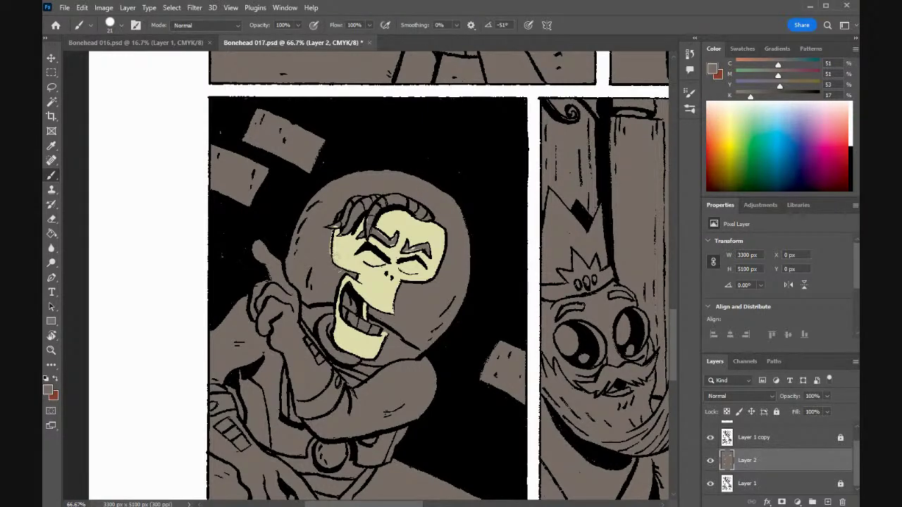
pyautogui.keyDown('alt'); pyautogui.click(337, 265); pyautogui.keyUp('alt')
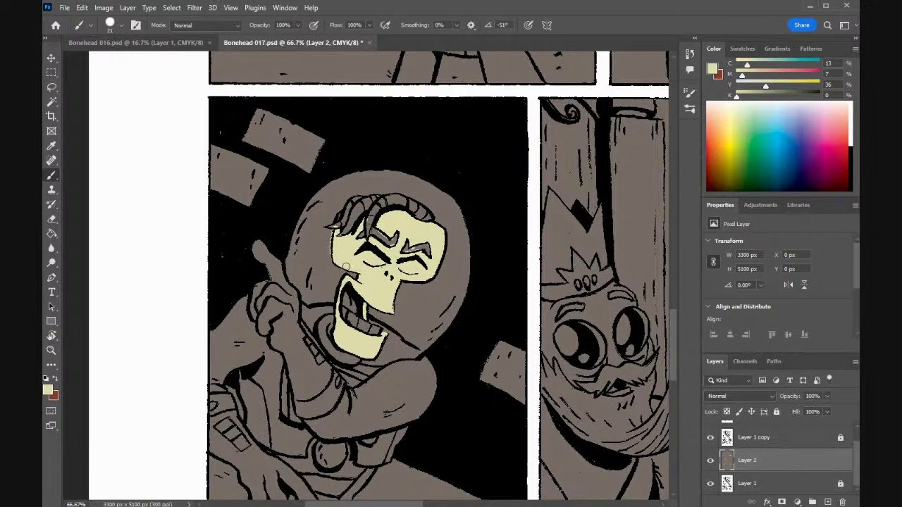
pyautogui.keyDown('alt'); pyautogui.click(352, 277); pyautogui.keyUp('alt')
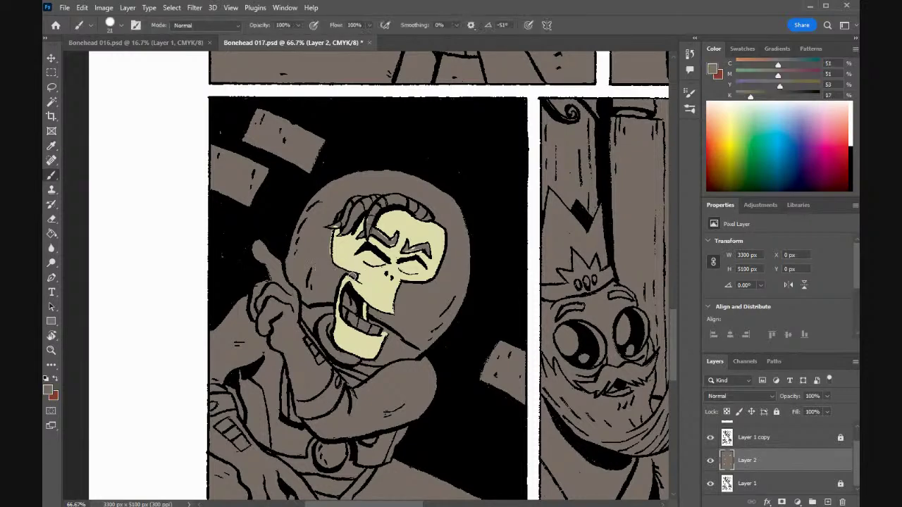
pyautogui.moveTo(328, 235)
pyautogui.mouseDown()
pyautogui.moveTo(328, 254)
pyautogui.moveTo(334, 225)
pyautogui.mouseUp()
pyautogui.moveTo(379, 233); pyautogui.dragTo(393, 241)
# - Refine the edges of the laughing skeleton's two eyebrows, alternating sampled cream and grey-brown
pyautogui.press('i')
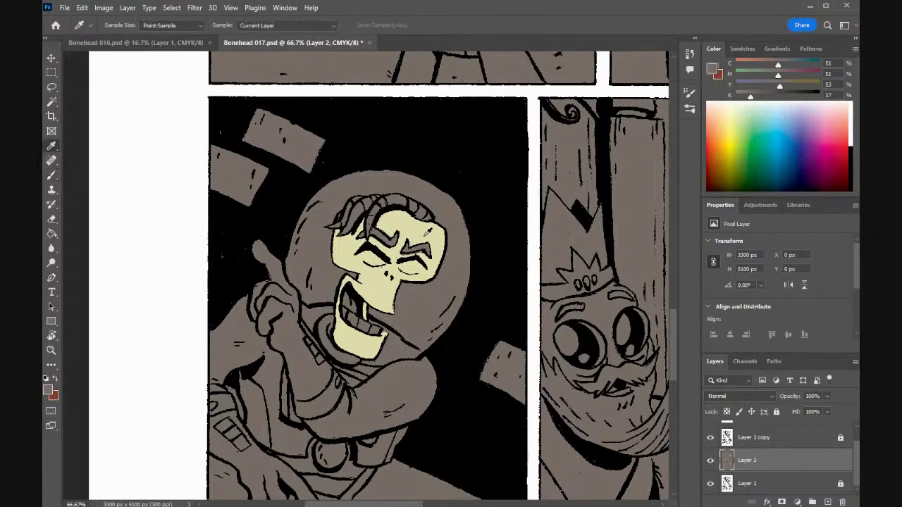
pyautogui.click(417, 247)
pyautogui.press('b')
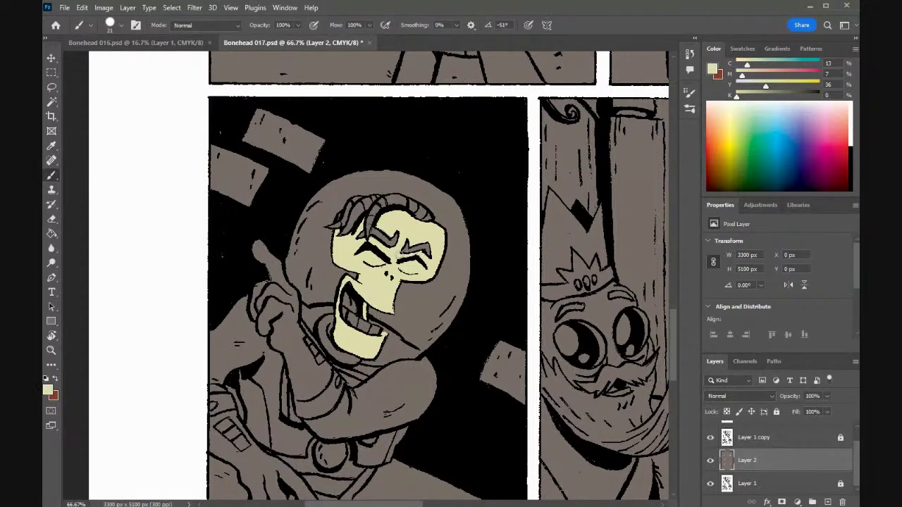
pyautogui.keyDown('alt'); pyautogui.click(427, 246); pyautogui.keyUp('alt')
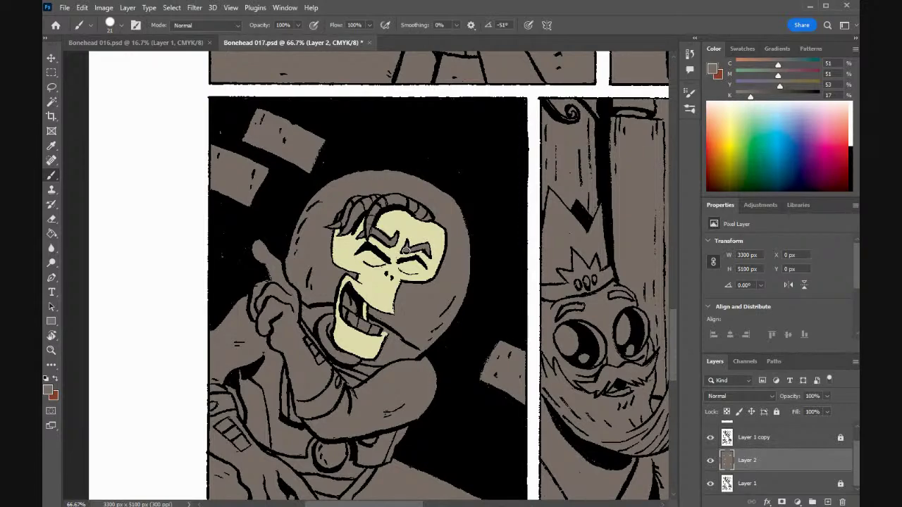
pyautogui.press('alt')
pyautogui.keyDown('alt'); pyautogui.click(386, 224); pyautogui.keyUp('alt')
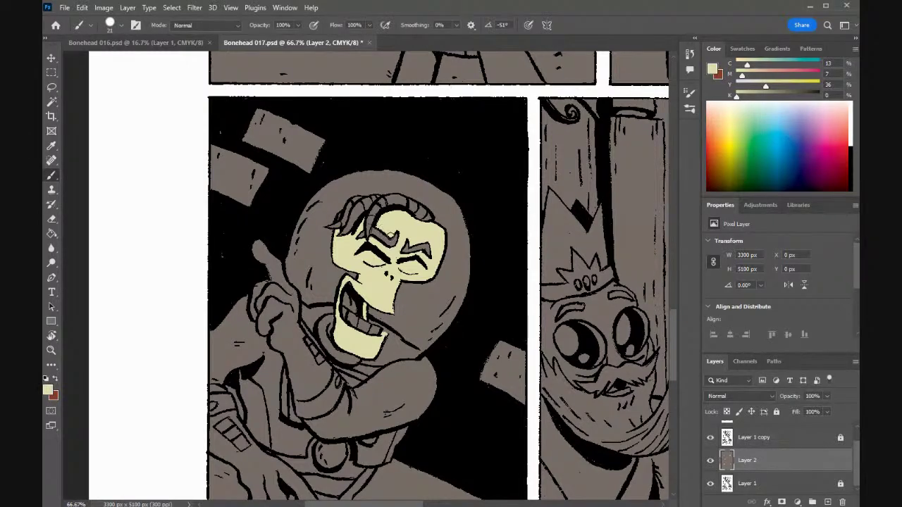
pyautogui.moveTo(407, 236); pyautogui.dragTo(399, 238)
pyautogui.press('i')
pyautogui.press('b')
# - Sample the king's green skin colour from Bonehead 016 and return to Bonehead 017
pyautogui.click(132, 44)
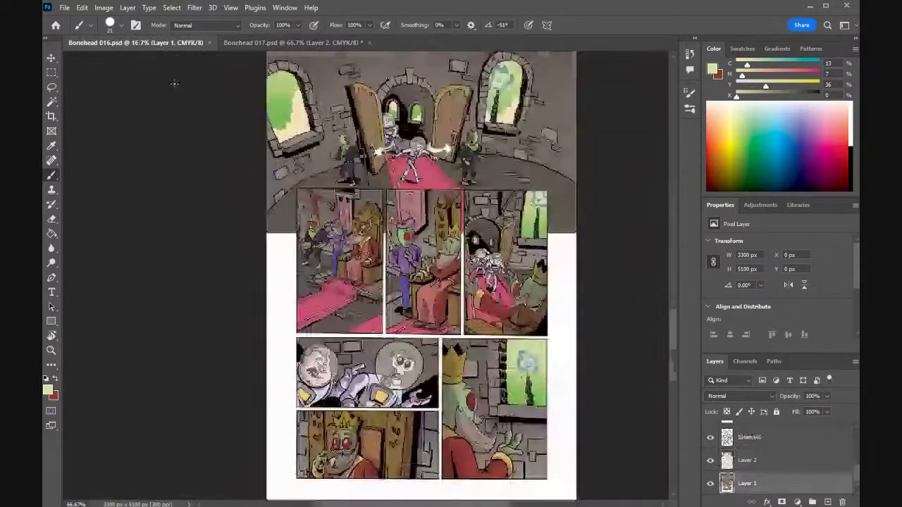
pyautogui.press('i')
pyautogui.click(534, 277)
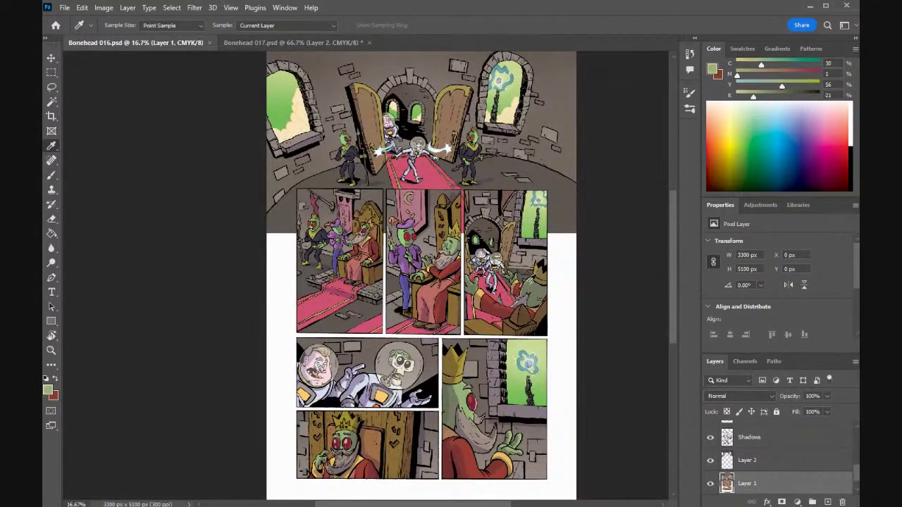
pyautogui.click(260, 44)
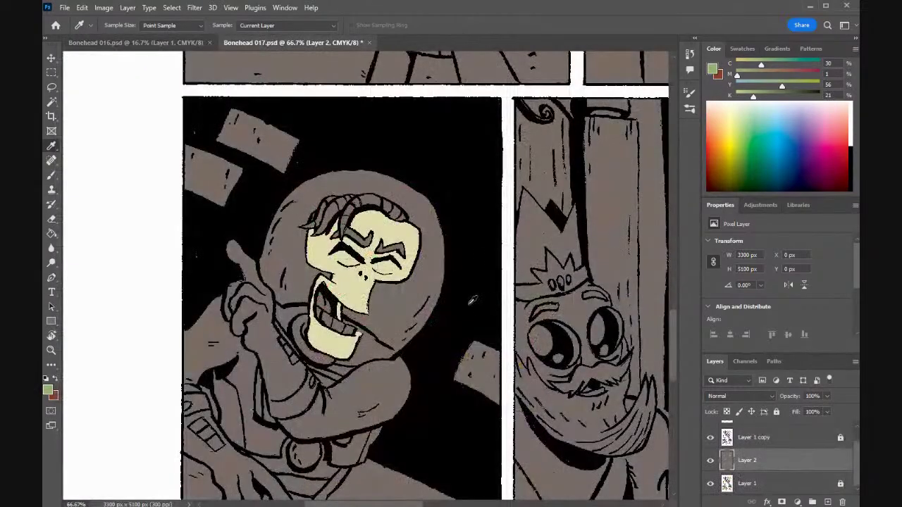
# - Paint the king's face and outstretched hand with the sampled green in the bottom middle panel
pyautogui.press('b')
pyautogui.moveTo(600, 303)
pyautogui.mouseDown()
pyautogui.moveTo(603, 292)
pyautogui.moveTo(584, 284)
pyautogui.moveTo(528, 303)
pyautogui.moveTo(519, 321)
pyautogui.moveTo(529, 368)
pyautogui.moveTo(524, 337)
pyautogui.moveTo(553, 386)
pyautogui.moveTo(540, 361)
pyautogui.moveTo(567, 376)
pyautogui.moveTo(540, 358)
pyautogui.moveTo(524, 323)
pyautogui.moveTo(528, 307)
pyautogui.moveTo(585, 289)
pyautogui.moveTo(594, 300)
pyautogui.moveTo(589, 359)
pyautogui.moveTo(620, 362)
pyautogui.moveTo(592, 360)
pyautogui.mouseUp()
pyautogui.moveTo(574, 312)
pyautogui.mouseDown()
pyautogui.moveTo(567, 324)
pyautogui.moveTo(535, 317)
pyautogui.moveTo(557, 312)
pyautogui.mouseUp()
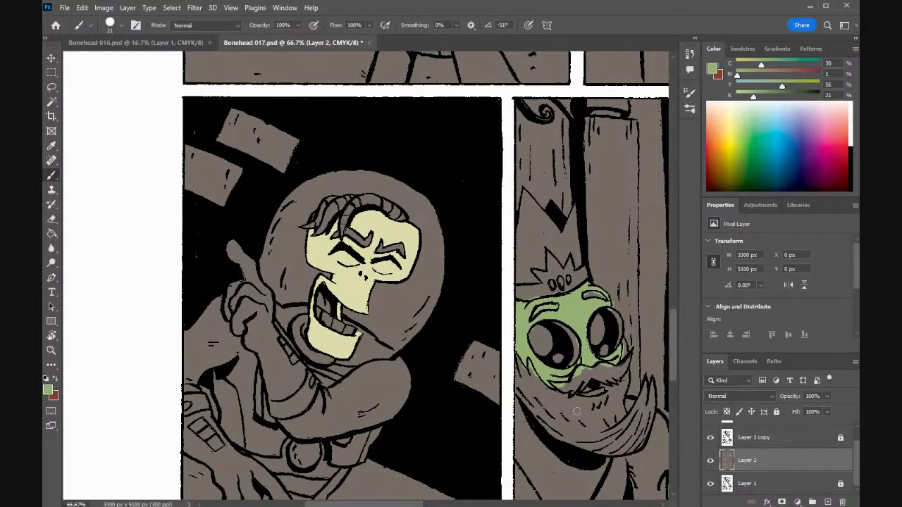
pyautogui.hscroll(6, 488, 379)
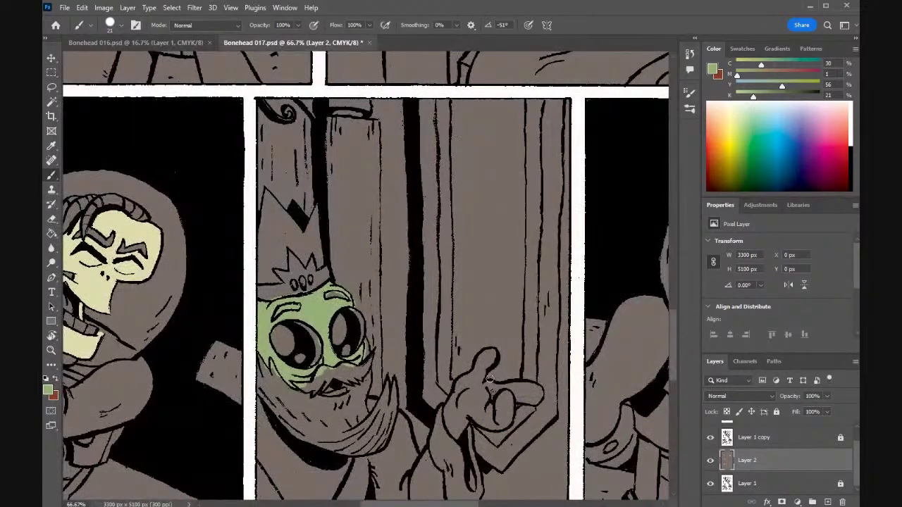
pyautogui.moveTo(489, 379)
pyautogui.mouseDown()
pyautogui.moveTo(478, 374)
pyautogui.moveTo(493, 355)
pyautogui.moveTo(444, 413)
pyautogui.moveTo(450, 433)
pyautogui.moveTo(465, 422)
pyautogui.moveTo(450, 414)
pyautogui.moveTo(470, 395)
pyautogui.mouseUp()
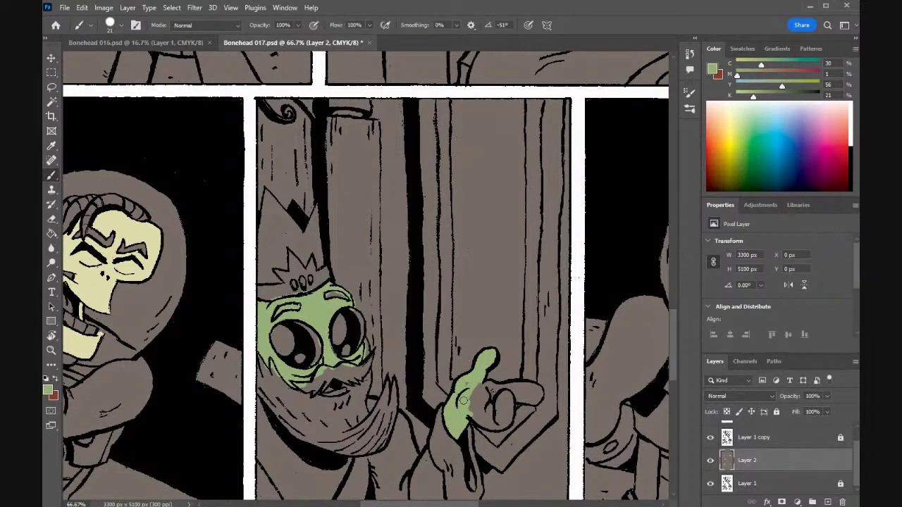
pyautogui.moveTo(520, 397)
pyautogui.mouseDown()
pyautogui.moveTo(537, 388)
pyautogui.moveTo(524, 393)
pyautogui.moveTo(534, 386)
pyautogui.moveTo(479, 388)
pyautogui.moveTo(465, 396)
pyautogui.moveTo(480, 390)
pyautogui.moveTo(486, 405)
pyautogui.moveTo(496, 393)
pyautogui.moveTo(506, 424)
pyautogui.moveTo(486, 413)
pyautogui.mouseUp()
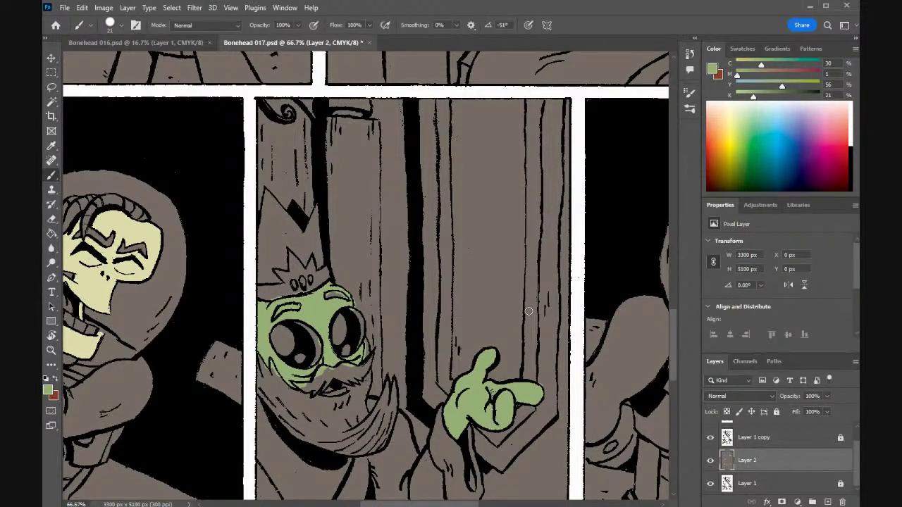
# - Sample the grey-brown beside the king's outstretched fingers for edge touch-ups, and resample the green from his face
pyautogui.press('i')
pyautogui.click(541, 379)
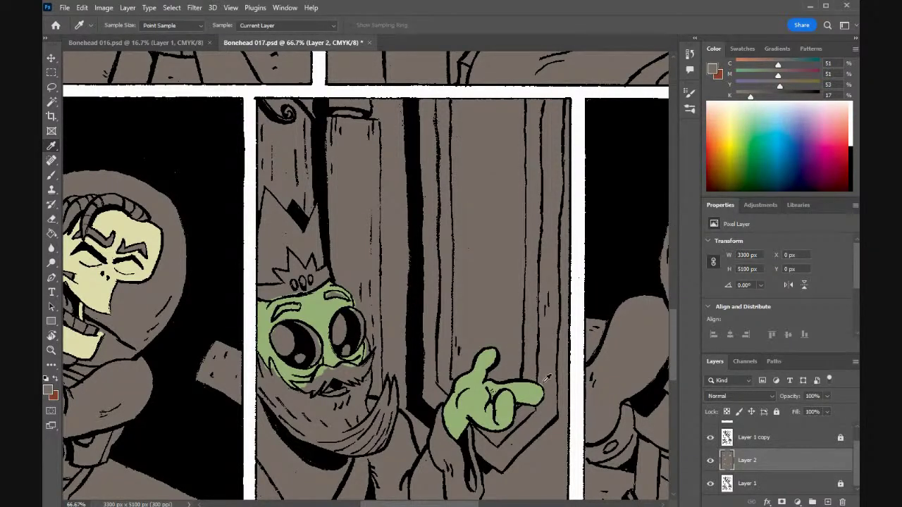
pyautogui.press('b')
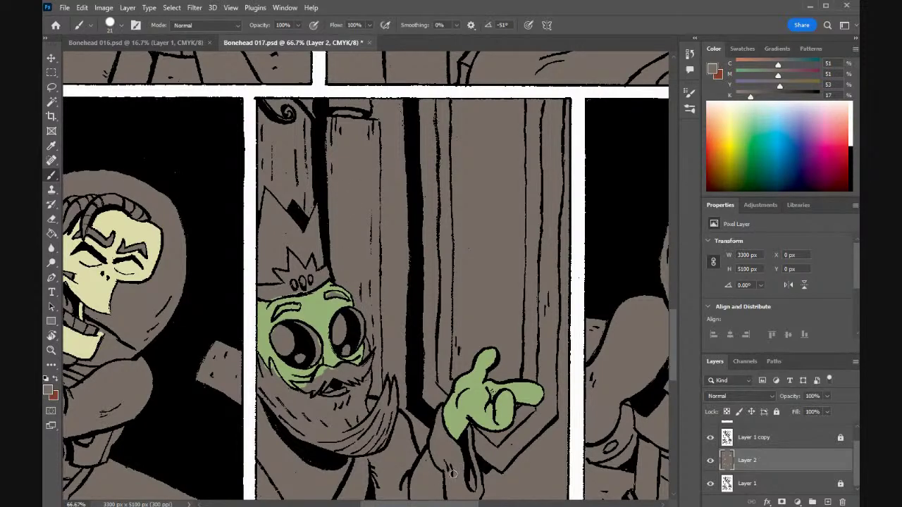
pyautogui.moveTo(380, 505)
pyautogui.mouseDown()
pyautogui.moveTo(454, 504)
pyautogui.moveTo(376, 505)
pyautogui.mouseUp()
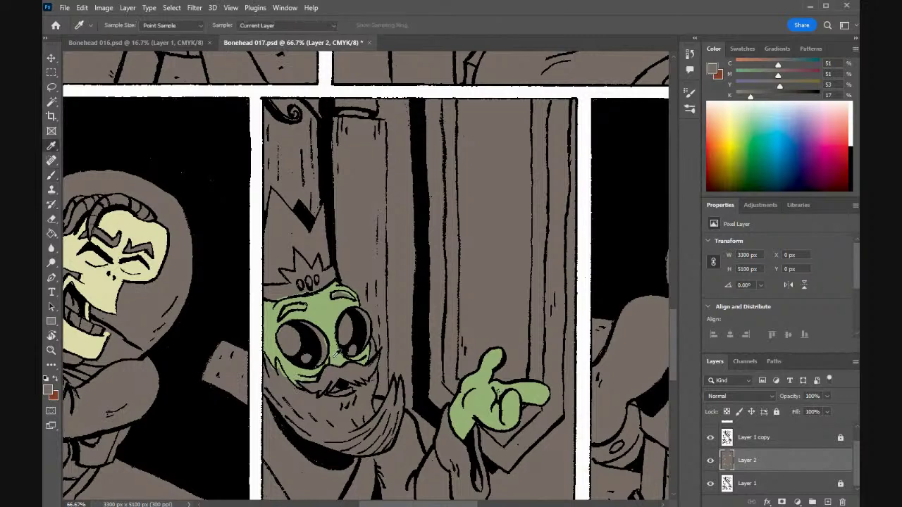
pyautogui.keyDown('alt'); pyautogui.click(330, 367); pyautogui.keyUp('alt')
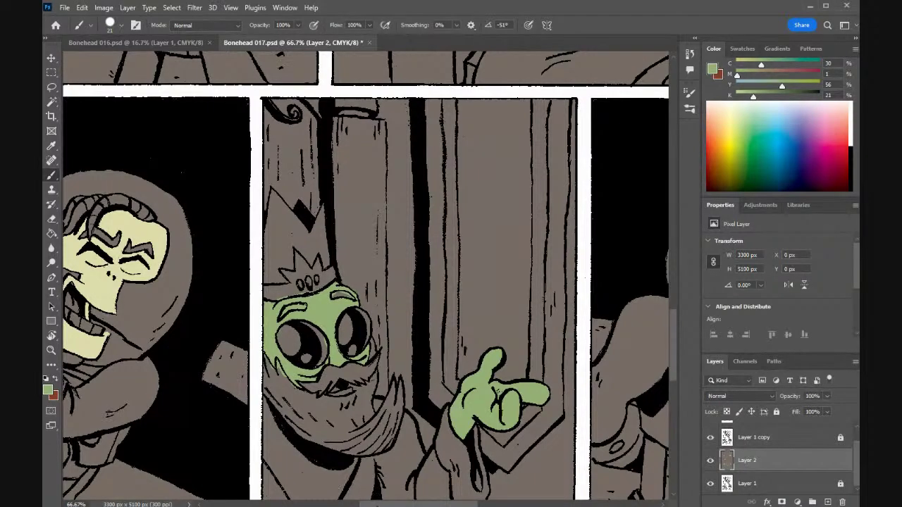
# - Paint the seated king's face green between the crown and moustache in the throne panel
pyautogui.hscroll(5, 363, 278)
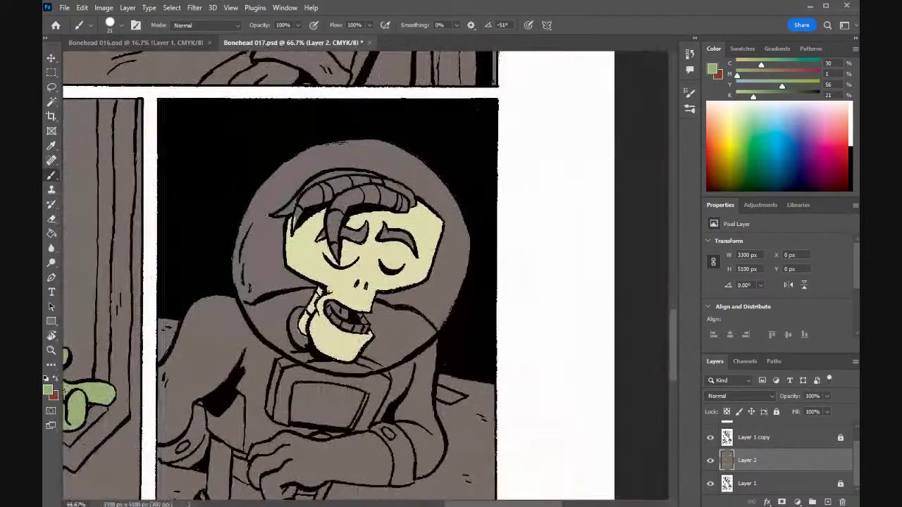
pyautogui.hscroll(-10, 625, 380)
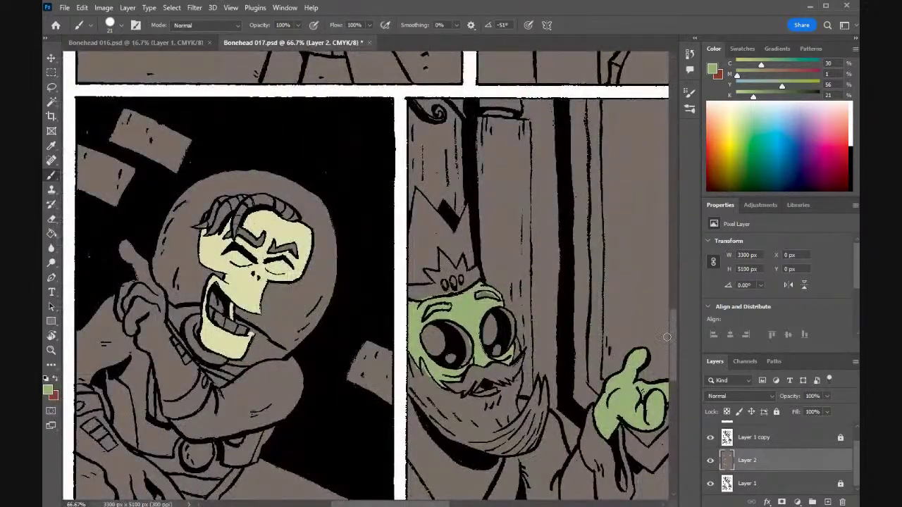
pyautogui.moveTo(673, 331); pyautogui.dragTo(667, 204)
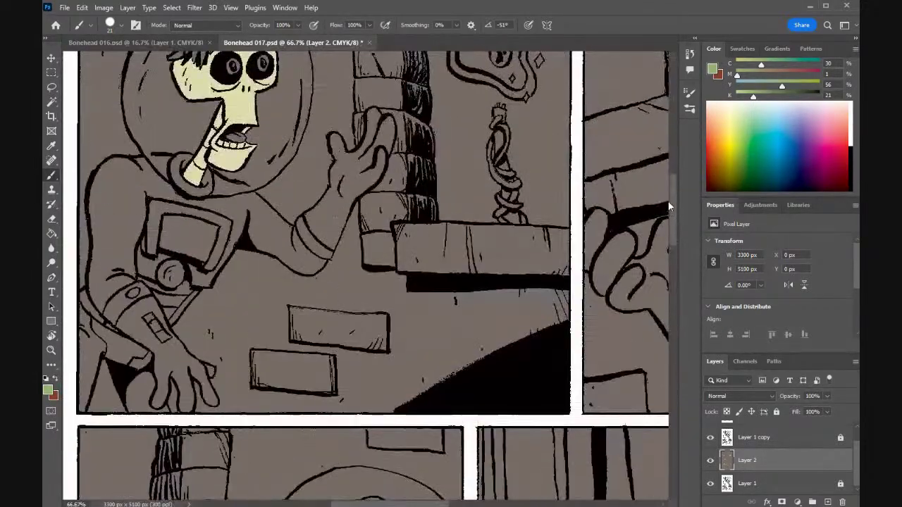
pyautogui.hscroll(10, 367, 274)
pyautogui.moveTo(539, 504); pyautogui.dragTo(402, 504)
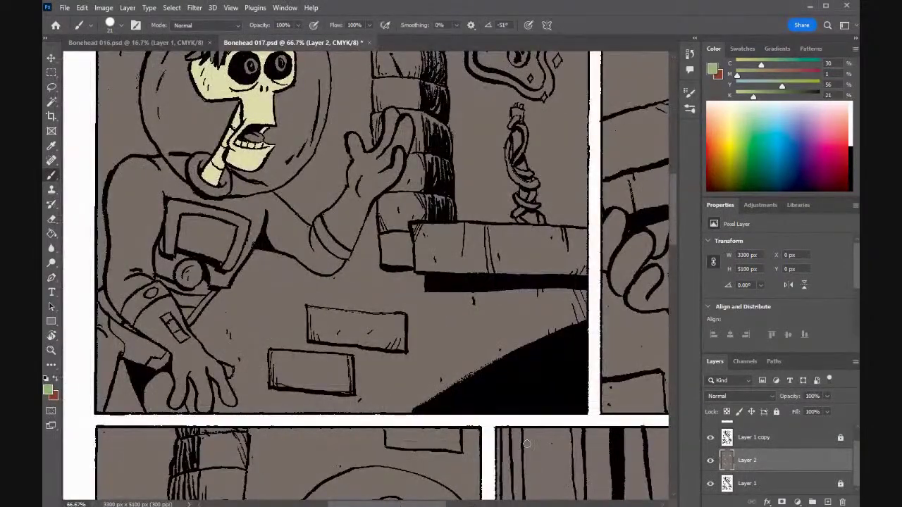
pyautogui.moveTo(672, 246); pyautogui.dragTo(675, 320)
pyautogui.moveTo(415, 498); pyautogui.dragTo(575, 498)
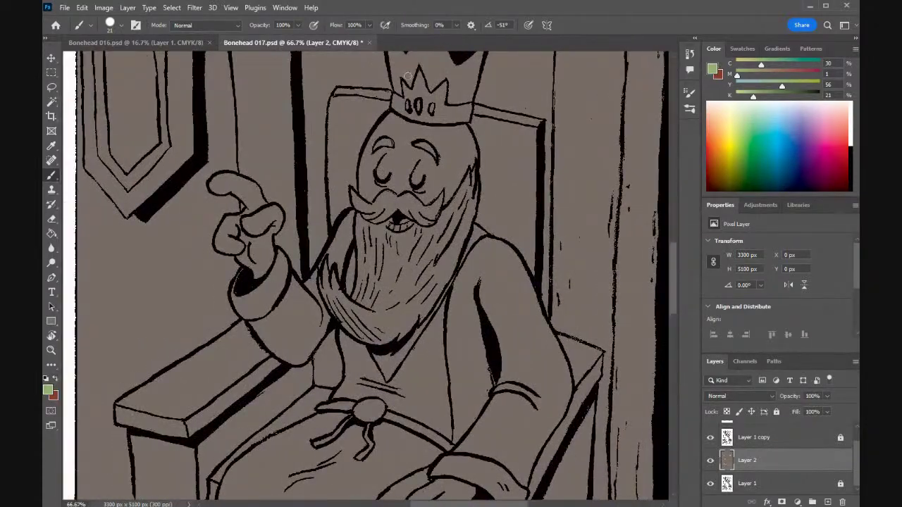
pyautogui.moveTo(464, 127); pyautogui.dragTo(475, 161)
pyautogui.moveTo(467, 127)
pyautogui.mouseDown()
pyautogui.moveTo(395, 114)
pyautogui.moveTo(379, 129)
pyautogui.moveTo(393, 113)
pyautogui.moveTo(364, 177)
pyautogui.moveTo(367, 155)
pyautogui.moveTo(361, 193)
pyautogui.moveTo(370, 173)
pyautogui.moveTo(374, 196)
pyautogui.moveTo(412, 187)
pyautogui.moveTo(427, 202)
pyautogui.moveTo(443, 183)
pyautogui.moveTo(445, 204)
pyautogui.moveTo(472, 156)
pyautogui.moveTo(472, 170)
pyautogui.moveTo(459, 132)
pyautogui.moveTo(451, 182)
pyautogui.moveTo(440, 134)
pyautogui.moveTo(446, 170)
pyautogui.moveTo(434, 133)
pyautogui.moveTo(424, 130)
pyautogui.moveTo(403, 184)
pyautogui.moveTo(419, 130)
pyautogui.moveTo(392, 175)
pyautogui.moveTo(385, 169)
pyautogui.moveTo(402, 148)
pyautogui.moveTo(399, 129)
pyautogui.moveTo(369, 176)
pyautogui.mouseUp()
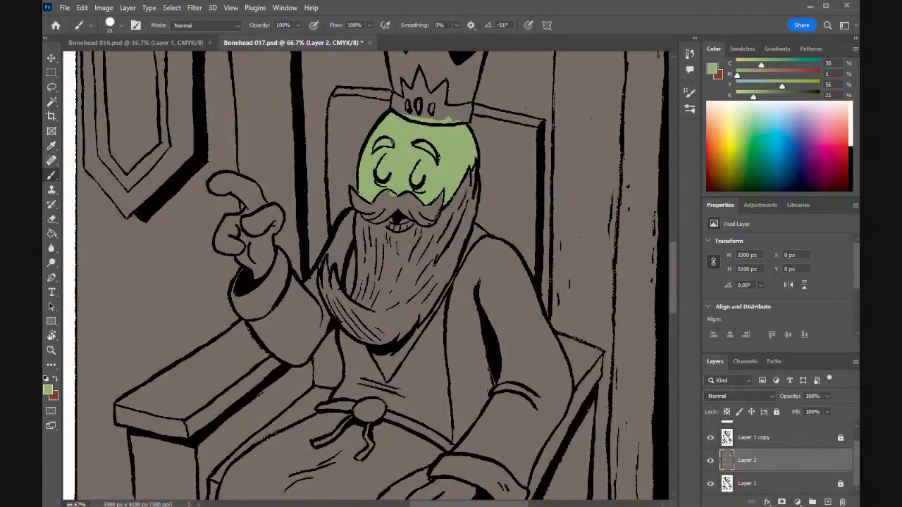
# - Paint the seated king's resting hand and raised pointing hand green
pyautogui.moveTo(673, 260); pyautogui.dragTo(673, 279)
pyautogui.moveTo(476, 389)
pyautogui.mouseDown()
pyautogui.moveTo(438, 378)
pyautogui.moveTo(410, 396)
pyautogui.moveTo(458, 400)
pyautogui.moveTo(471, 392)
pyautogui.moveTo(424, 394)
pyautogui.mouseUp()
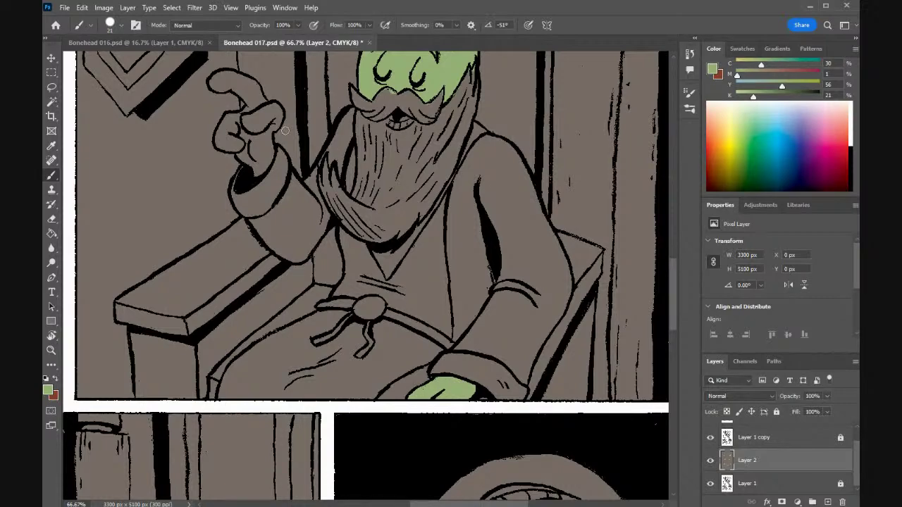
pyautogui.moveTo(262, 132)
pyautogui.mouseDown()
pyautogui.moveTo(256, 173)
pyautogui.moveTo(258, 160)
pyautogui.moveTo(238, 159)
pyautogui.moveTo(239, 144)
pyautogui.moveTo(259, 161)
pyautogui.moveTo(250, 130)
pyautogui.moveTo(263, 154)
pyautogui.moveTo(278, 109)
pyautogui.moveTo(245, 122)
pyautogui.moveTo(272, 116)
pyautogui.moveTo(254, 84)
pyautogui.moveTo(265, 106)
pyautogui.moveTo(245, 78)
pyautogui.moveTo(223, 74)
pyautogui.moveTo(212, 83)
pyautogui.moveTo(232, 75)
pyautogui.moveTo(213, 85)
pyautogui.moveTo(233, 85)
pyautogui.moveTo(246, 102)
pyautogui.moveTo(231, 85)
pyautogui.moveTo(259, 105)
pyautogui.moveTo(248, 85)
pyautogui.moveTo(230, 118)
pyautogui.moveTo(236, 133)
pyautogui.moveTo(227, 117)
pyautogui.moveTo(220, 144)
pyautogui.moveTo(232, 148)
pyautogui.moveTo(248, 151)
pyautogui.mouseUp()
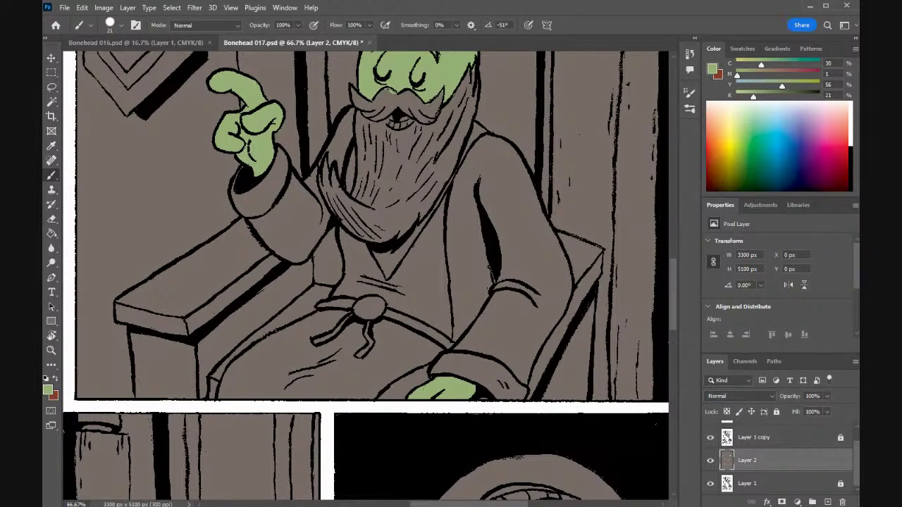
# - Touch up the raised hand's fingers and wrist, alternating sampled grey-brown and green
pyautogui.keyDown('alt'); pyautogui.click(286, 127); pyautogui.keyUp('alt')
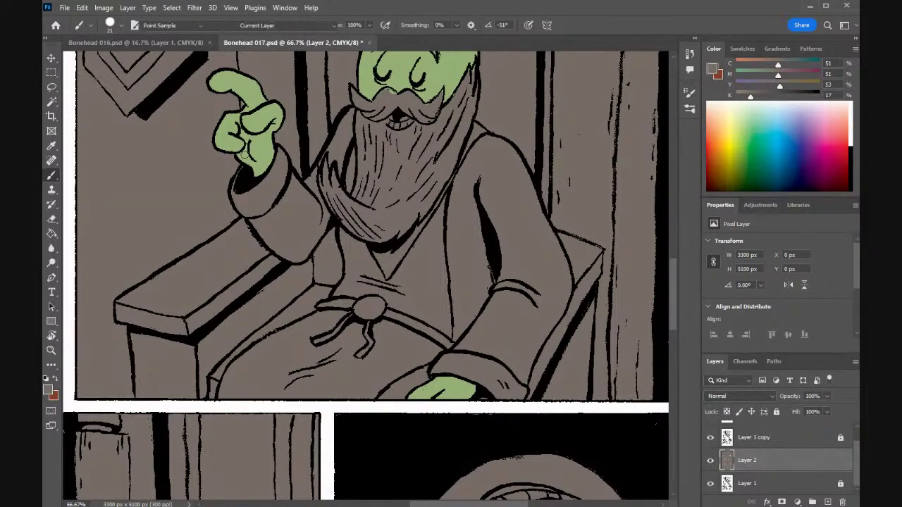
pyautogui.keyDown('alt'); pyautogui.click(242, 153); pyautogui.keyUp('alt')
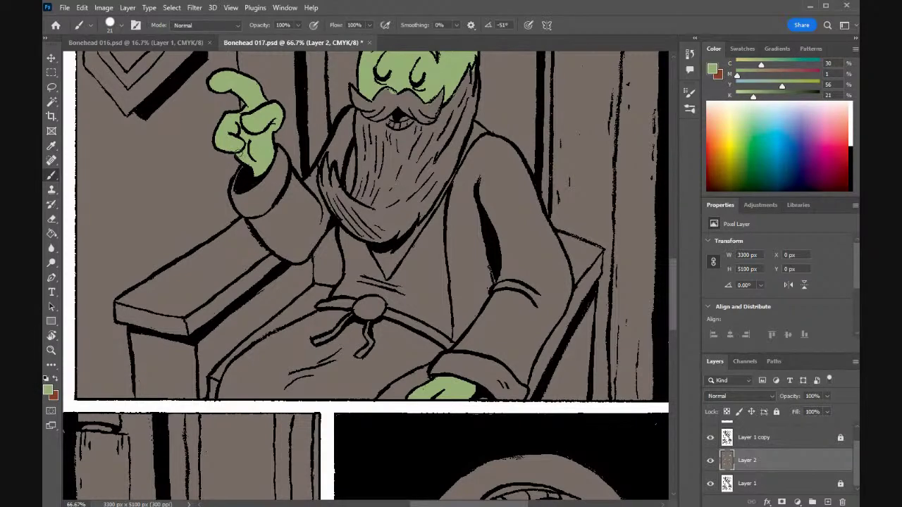
pyautogui.moveTo(249, 141)
pyautogui.mouseDown()
pyautogui.moveTo(261, 139)
pyautogui.moveTo(271, 163)
pyautogui.moveTo(251, 178)
pyautogui.mouseUp()
pyautogui.moveTo(448, 504); pyautogui.dragTo(417, 504)
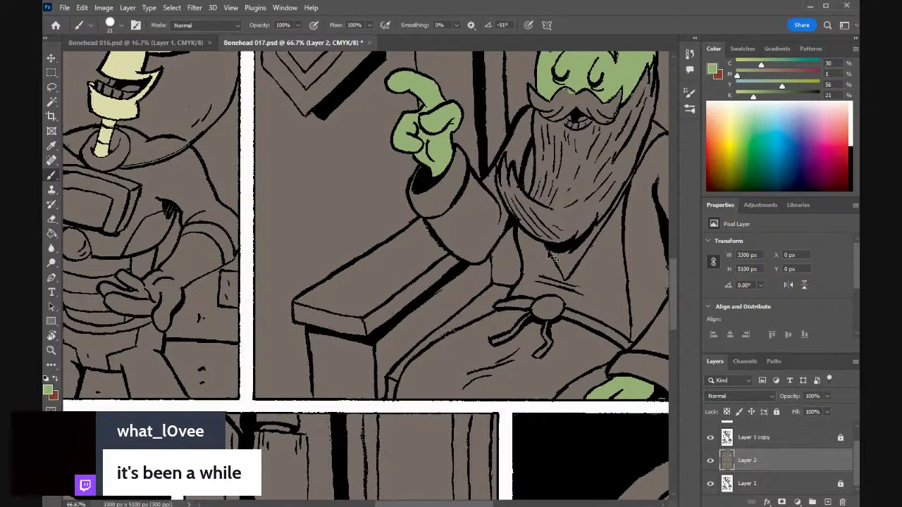
pyautogui.hotkey('ctrl', '-')
pyautogui.hotkey('ctrl', '-')
pyautogui.hotkey('ctrl', '-')
pyautogui.hotkey('ctrl', '-')
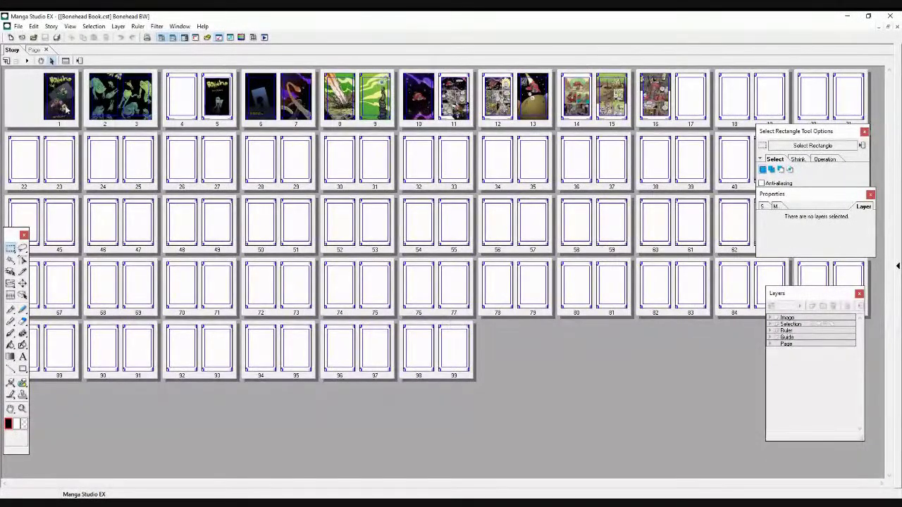
# - Switch to Manga Studio EX, open the Bonehead book's pages and examine the finished artwork on page 11 up close
pyautogui.doubleClick(68, 107)
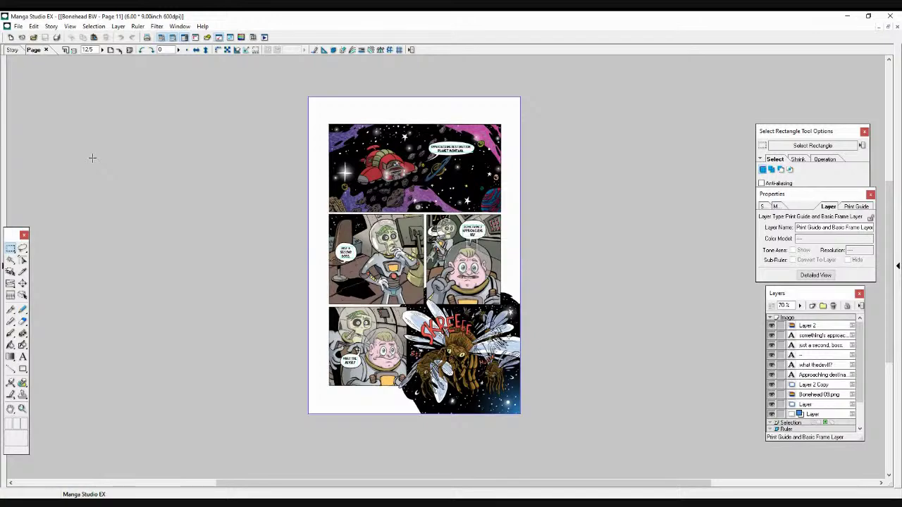
pyautogui.hotkey('ctrl', '+')
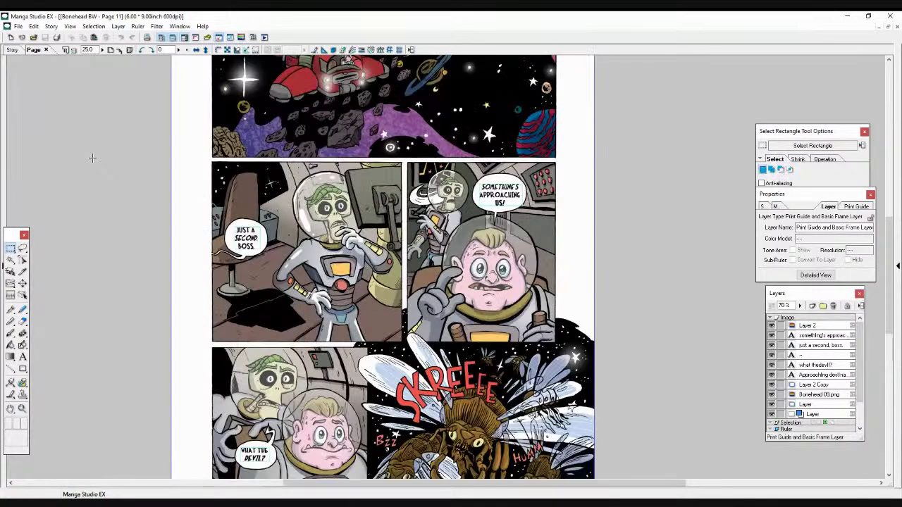
pyautogui.hotkey('ctrl', '+')
pyautogui.scroll(-7, 272, 298)
pyautogui.scroll(3, 272, 298)
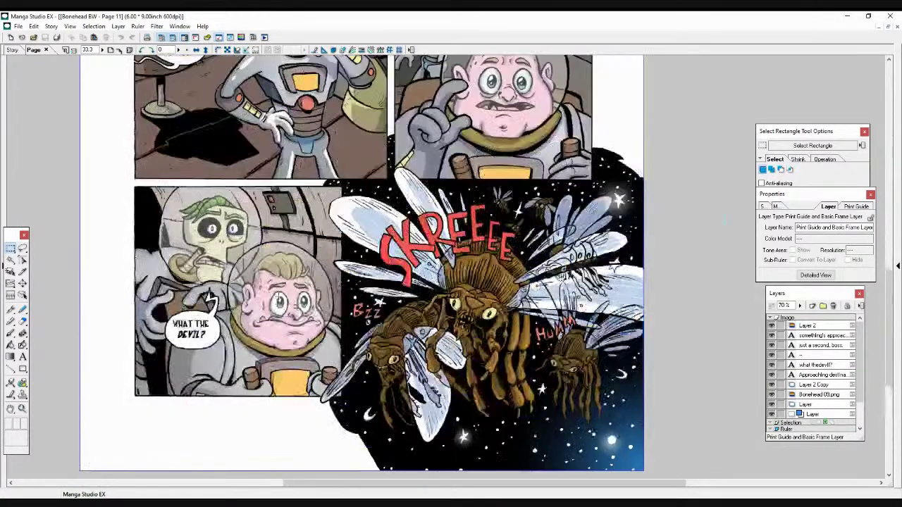
pyautogui.scroll(1, 280, 295)
pyautogui.scroll(-2, 280, 296)
pyautogui.scroll(2, 278, 295)
pyautogui.scroll(1, 278, 295)
pyautogui.scroll(-3, 278, 296)
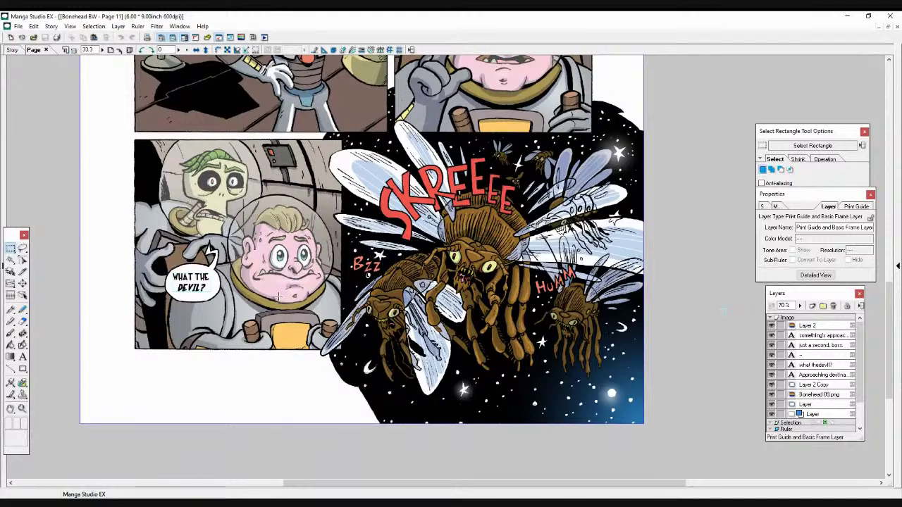
# - Leaf onward from page 12 through page 15 of the Bonehead book to examine the coloured and lettered pages
pyautogui.press('pagedown')
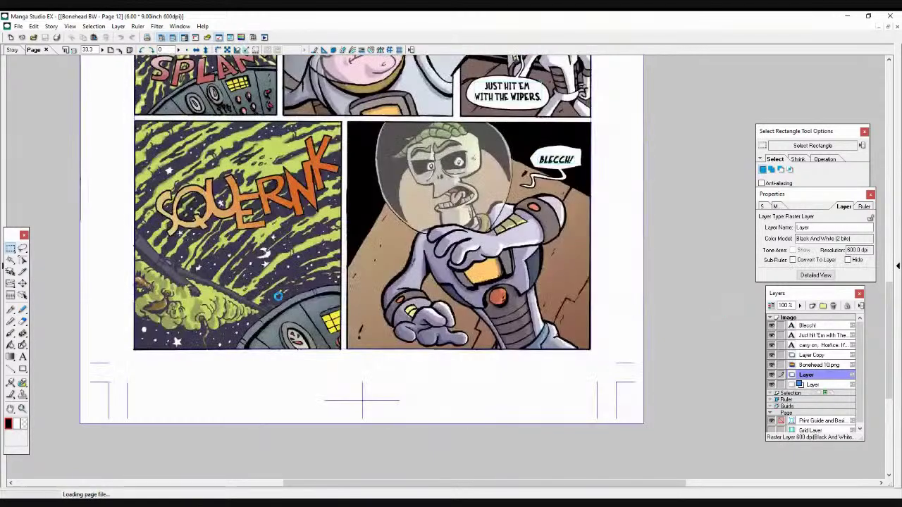
pyautogui.press('pagedown')
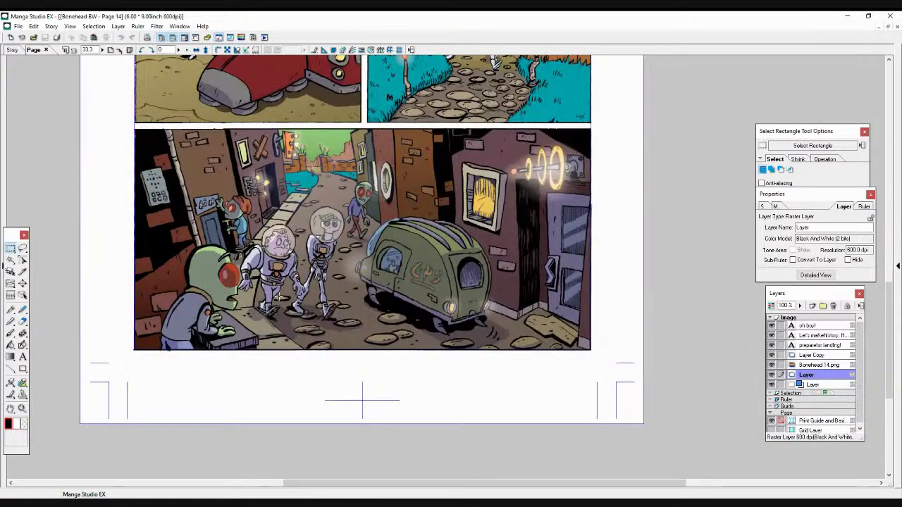
pyautogui.hotkey('ctrl', '-')
pyautogui.hotkey('ctrl', '-')
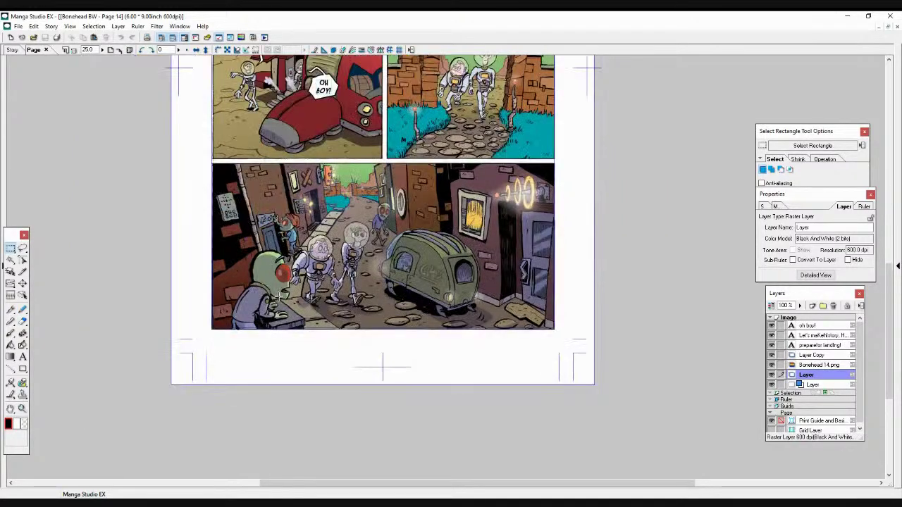
pyautogui.scroll(2, 374, 328)
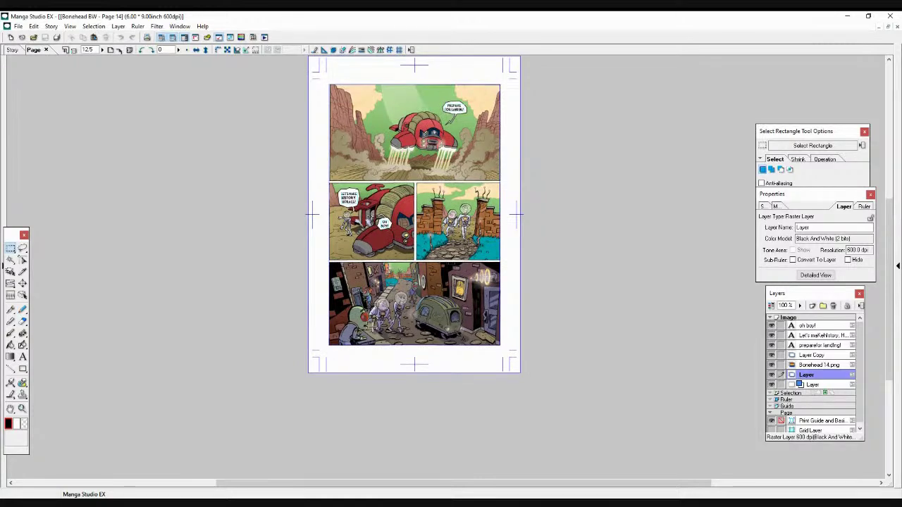
pyautogui.scroll(2, 373, 327)
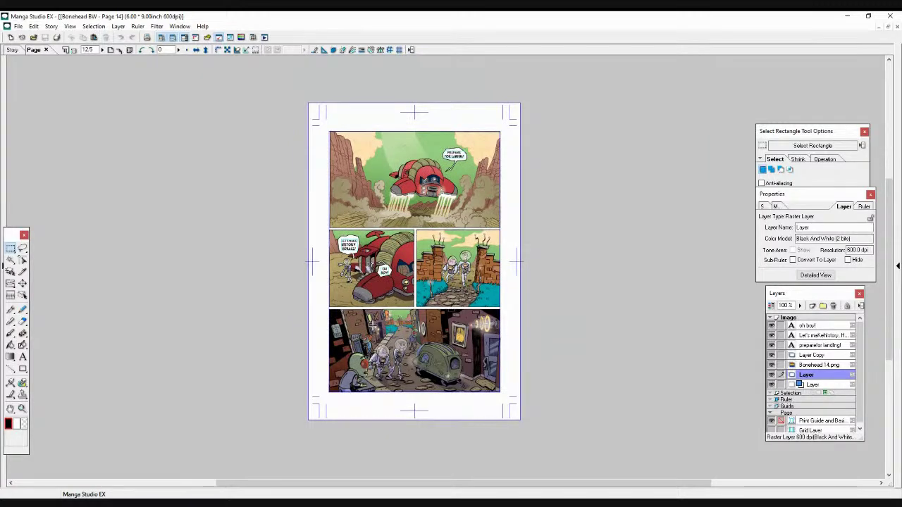
pyautogui.press('pagedown')
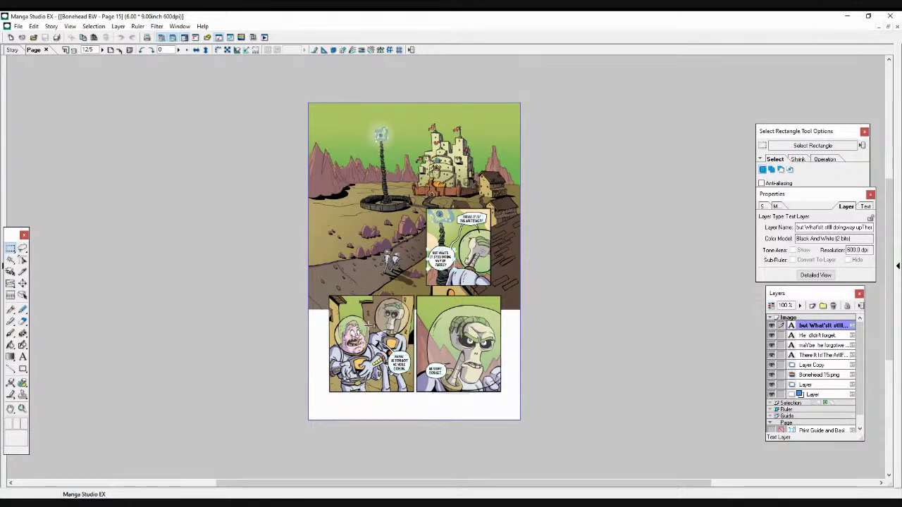
pyautogui.press('pagedown')
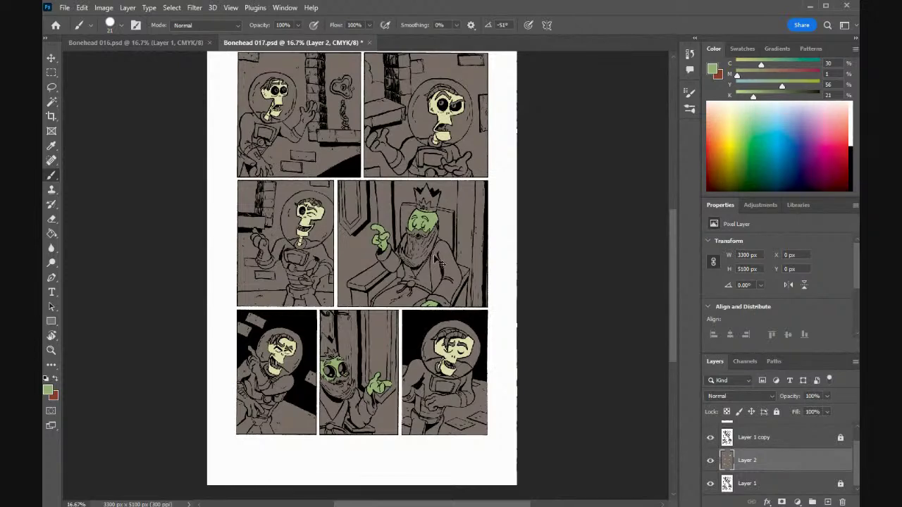
pyautogui.hotkey('ctrl', '+')
pyautogui.hotkey('ctrl', '+')
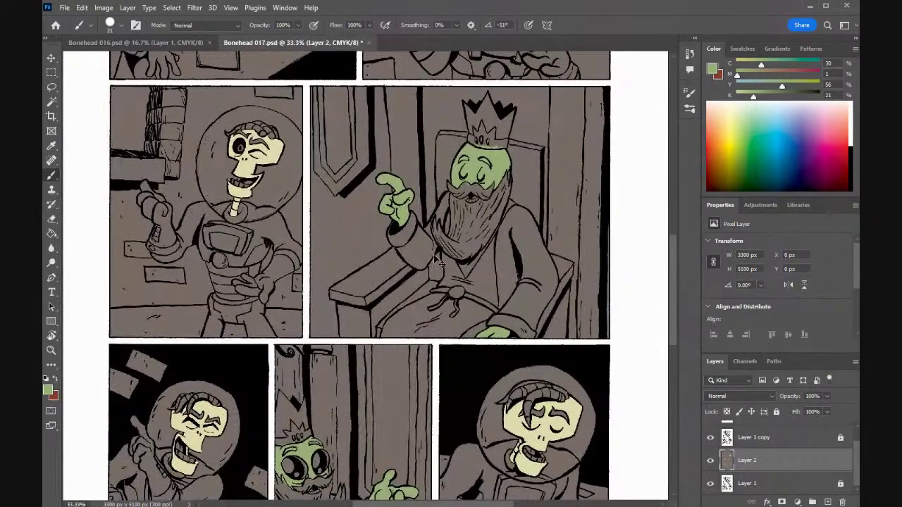
pyautogui.scroll(1, 435, 260)
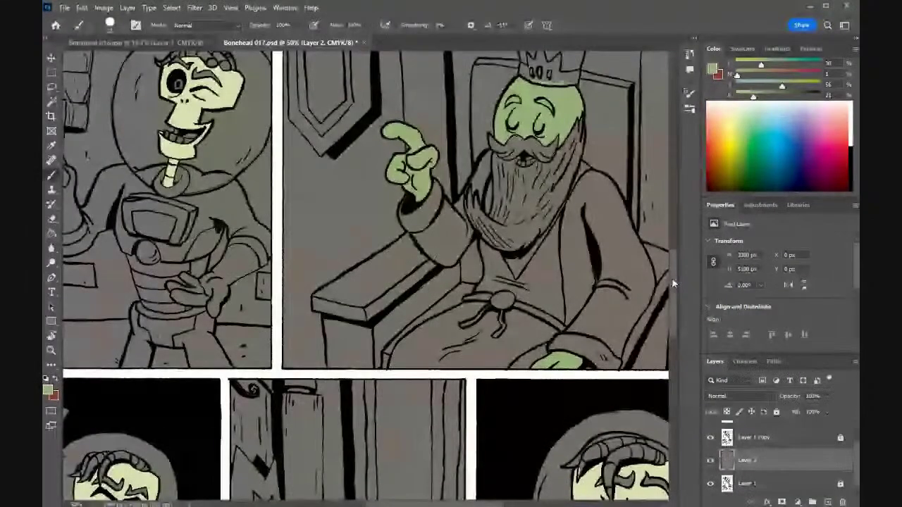
pyautogui.scroll(1, 671, 278)
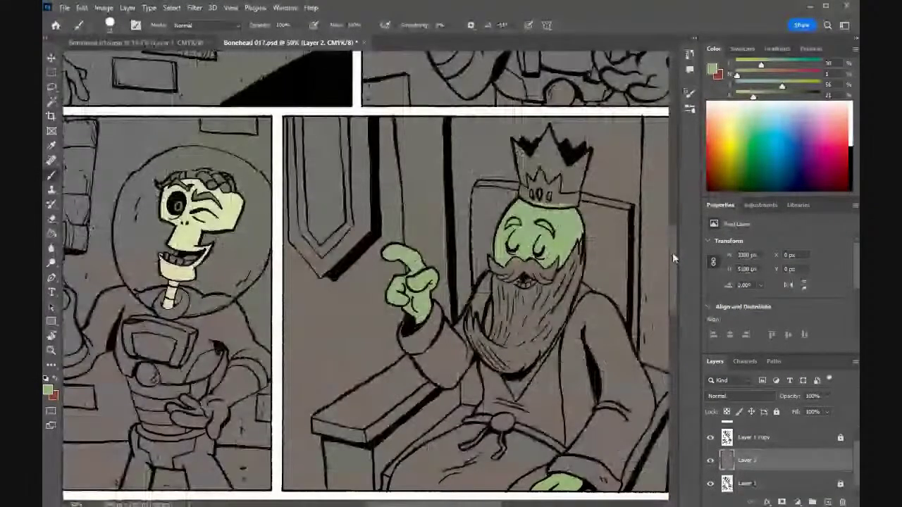
pyautogui.scroll(4, 672, 252)
pyautogui.scroll(-4, 666, 204)
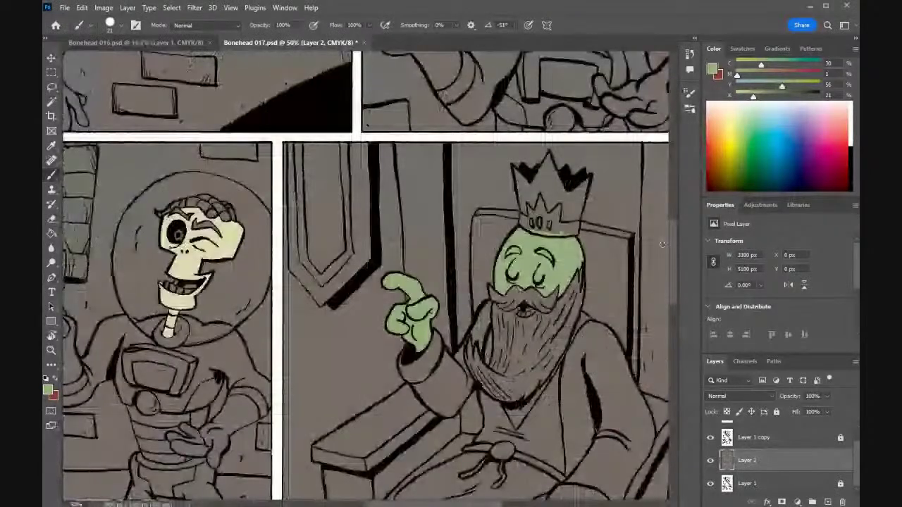
# - Switch to Bonehead 016 and hide Layers 2 to 5, Shadows, Color Holds and Helmets to examine the flat colours alone
pyautogui.click(171, 40)
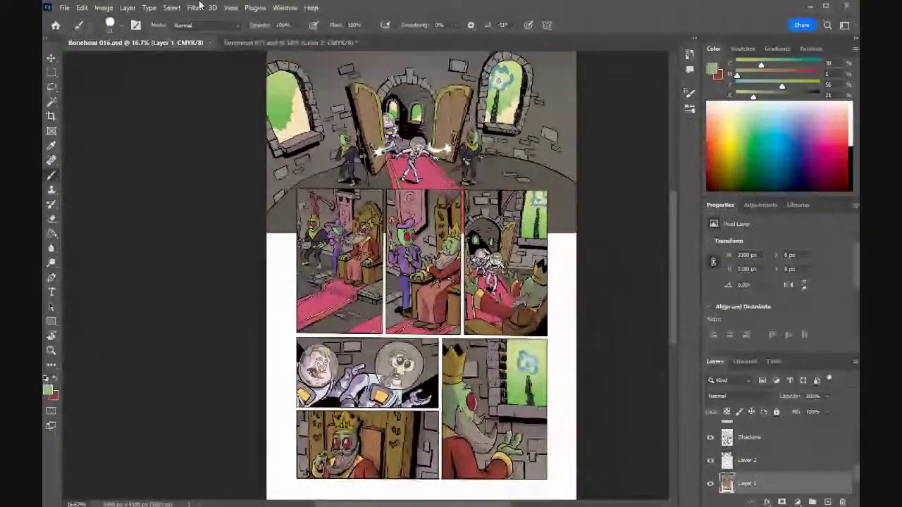
pyautogui.click(710, 436)
pyautogui.click(710, 460)
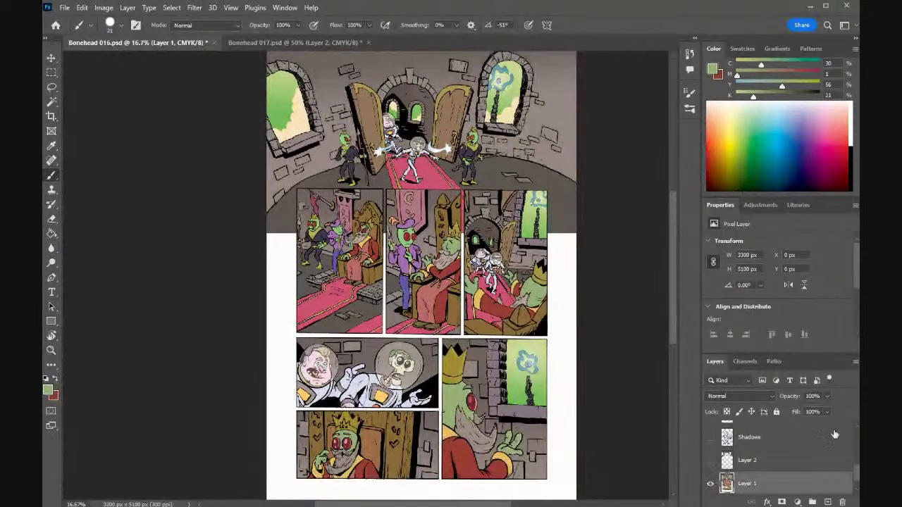
pyautogui.scroll(2, 814, 459)
pyautogui.click(710, 434)
pyautogui.click(710, 458)
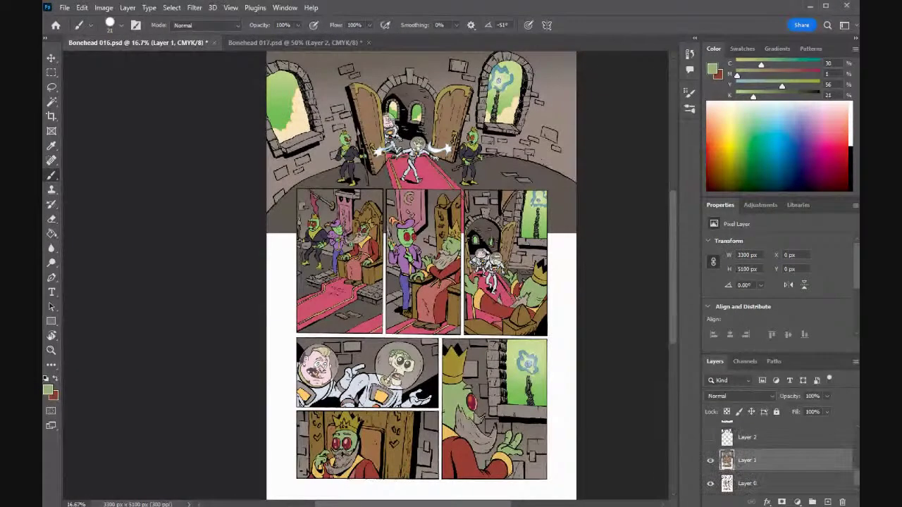
pyautogui.scroll(3, 725, 461)
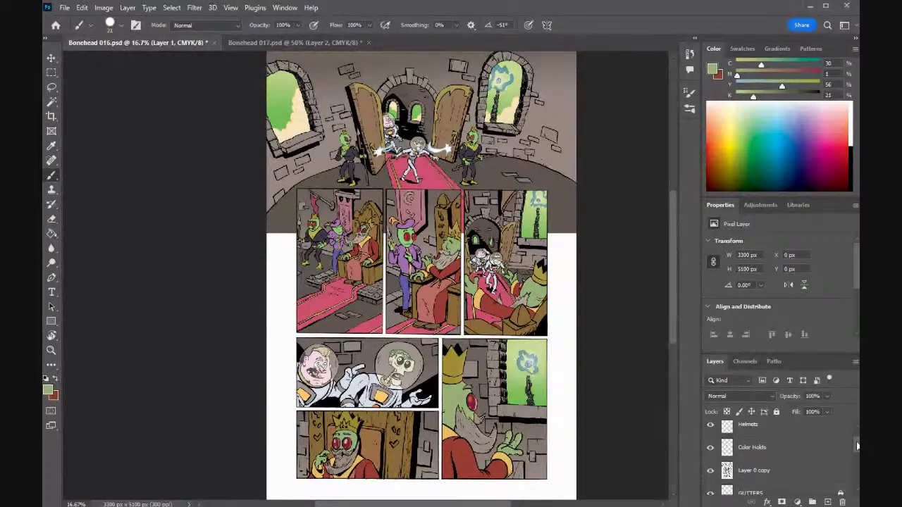
pyautogui.click(710, 463)
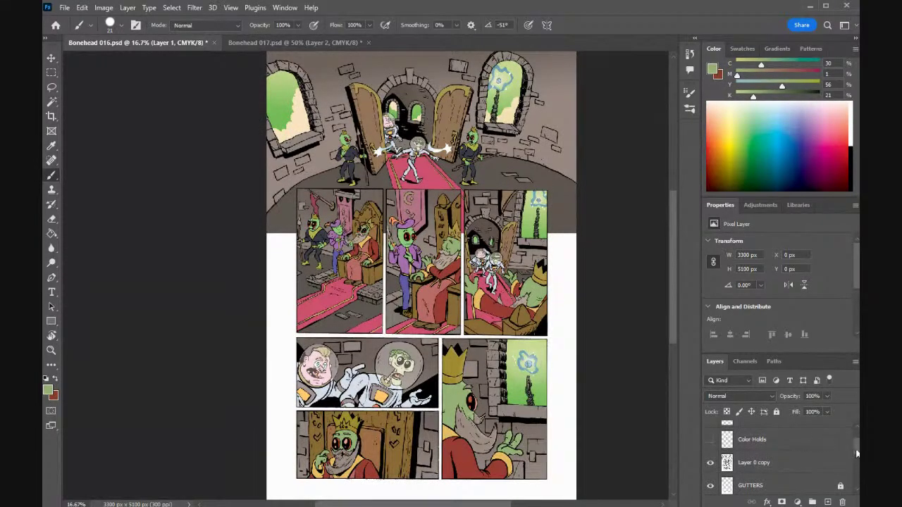
pyautogui.moveTo(854, 450); pyautogui.dragTo(856, 442)
pyautogui.click(710, 454)
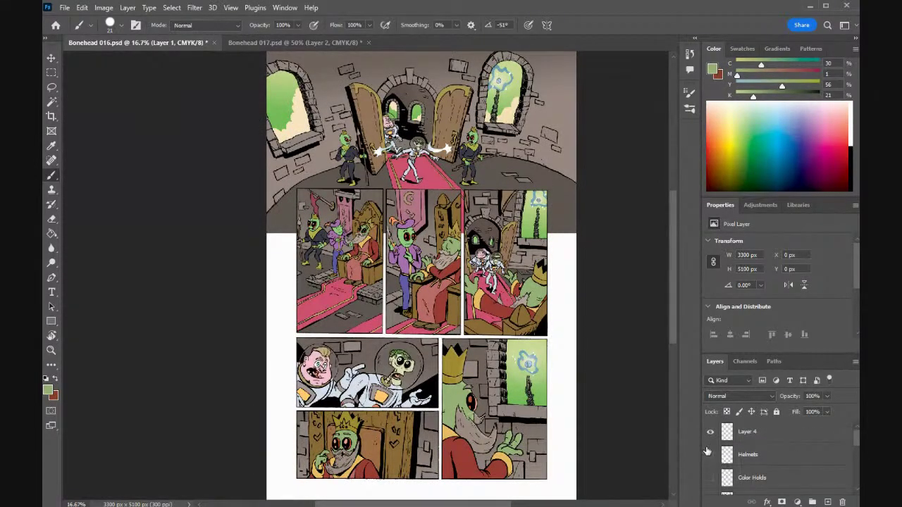
pyautogui.click(709, 433)
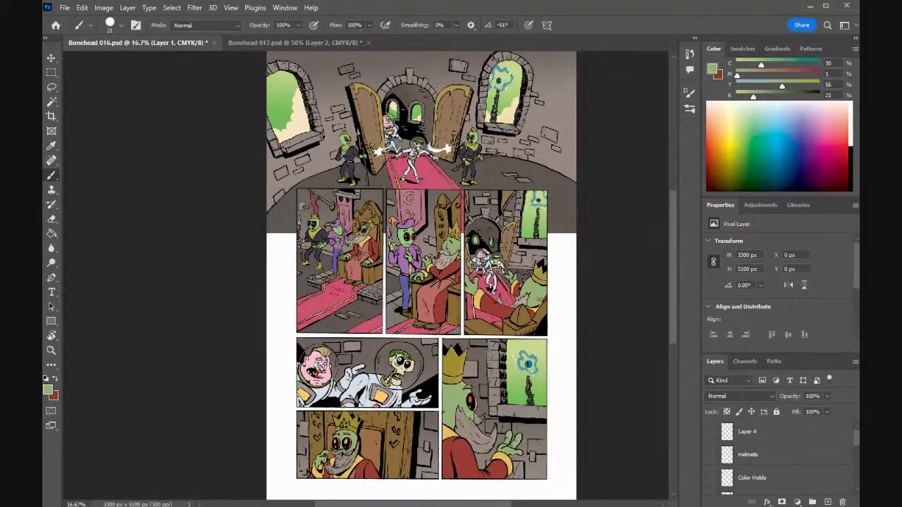
pyautogui.moveTo(857, 443); pyautogui.dragTo(858, 457)
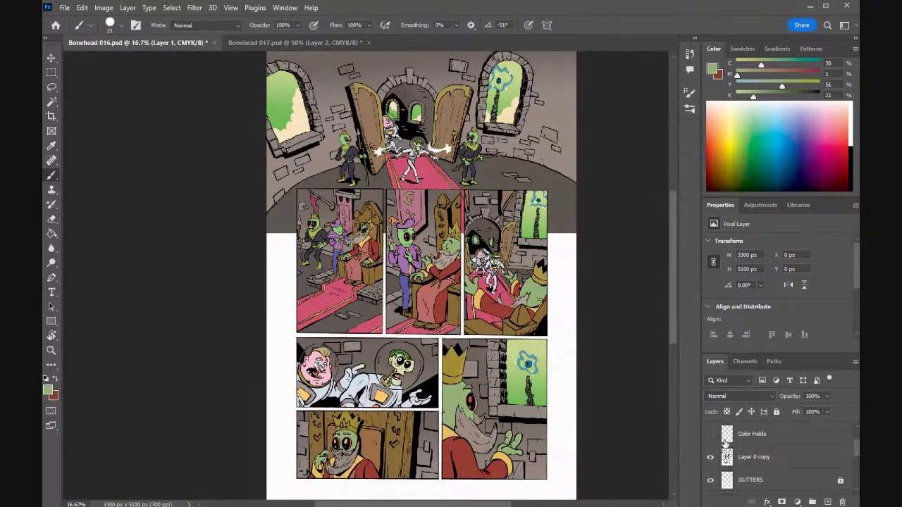
pyautogui.scroll(-5, 774, 456)
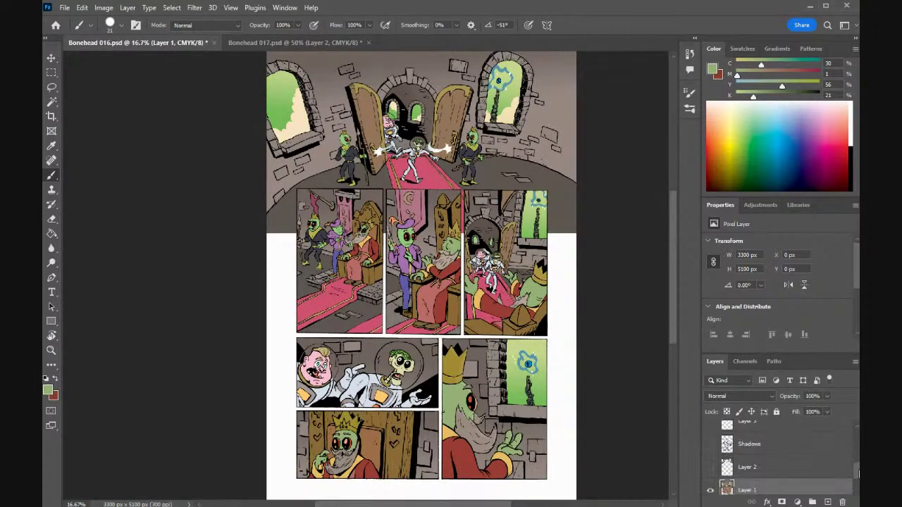
pyautogui.scroll(1, 775, 457)
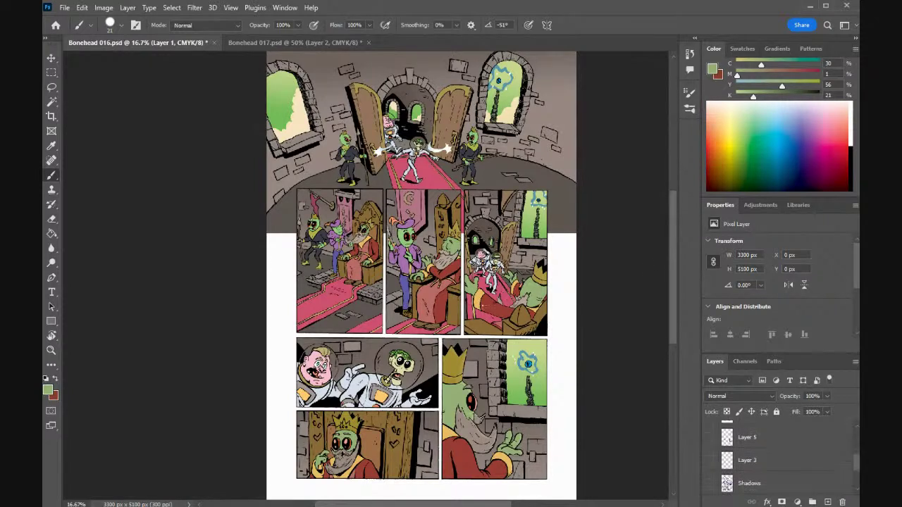
# - Show the Shadows, Color Holds, Helmets and Layers 2, 3, 4 and 5 of Bonehead 016 again
pyautogui.moveTo(709, 484); pyautogui.dragTo(713, 434)
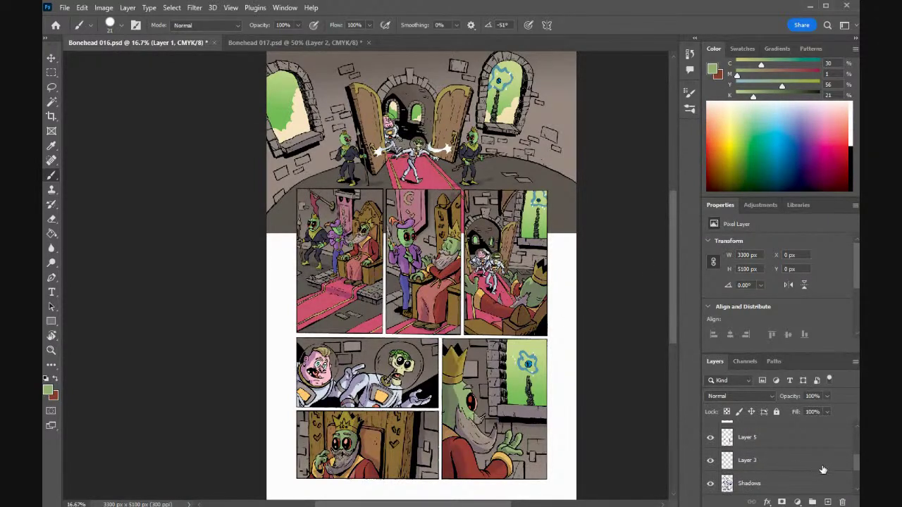
pyautogui.moveTo(856, 466); pyautogui.dragTo(856, 442)
pyautogui.moveTo(712, 461); pyautogui.dragTo(712, 434)
pyautogui.moveTo(857, 450); pyautogui.dragTo(857, 441)
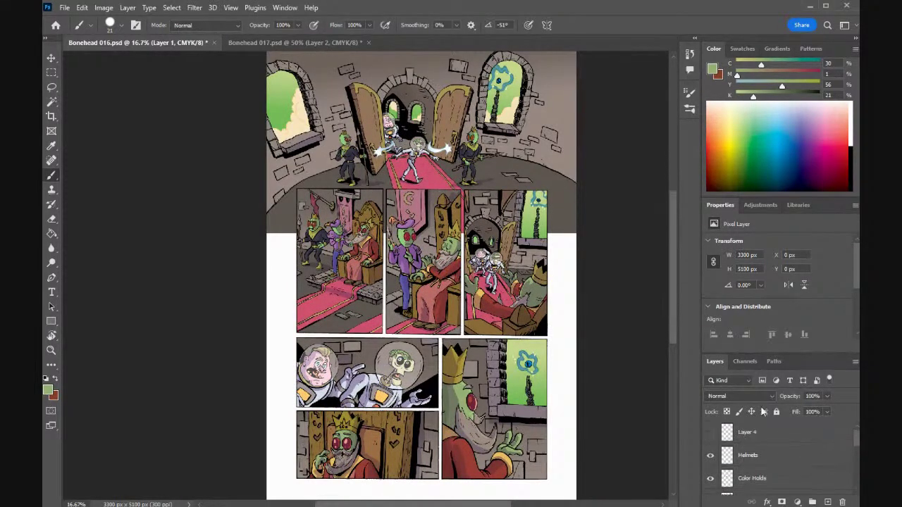
pyautogui.click(710, 432)
pyautogui.moveTo(858, 441); pyautogui.dragTo(857, 486)
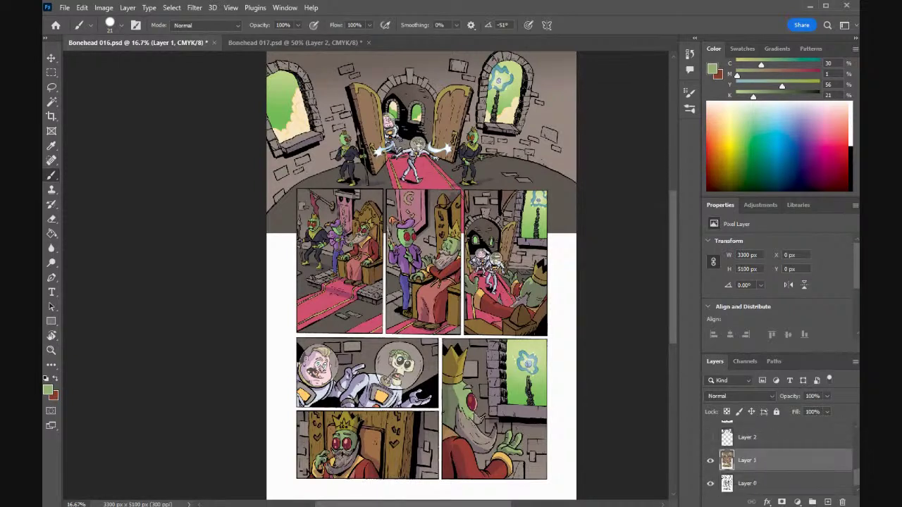
pyautogui.click(711, 437)
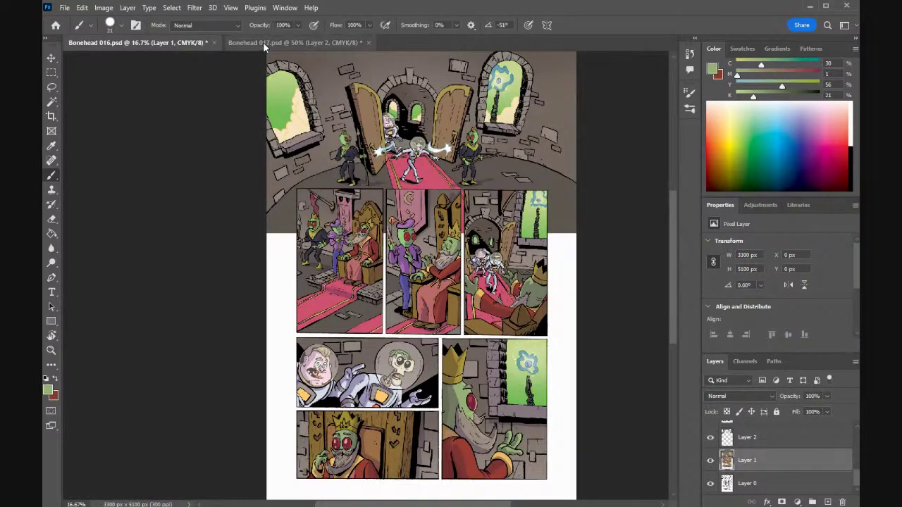
# - Sample the skeleton's green hair colour in Bonehead 016 and paint the winking skeleton's hair with it in Bonehead 017
pyautogui.press('i')
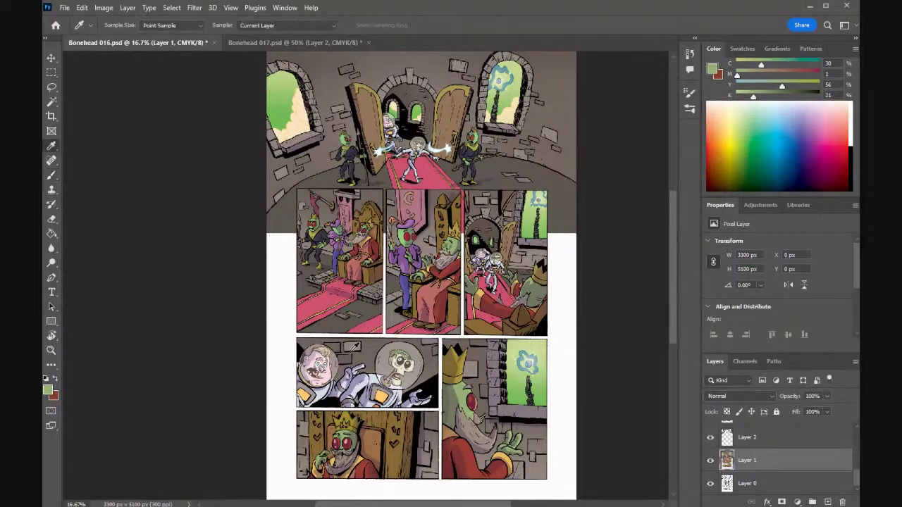
pyautogui.click(392, 354)
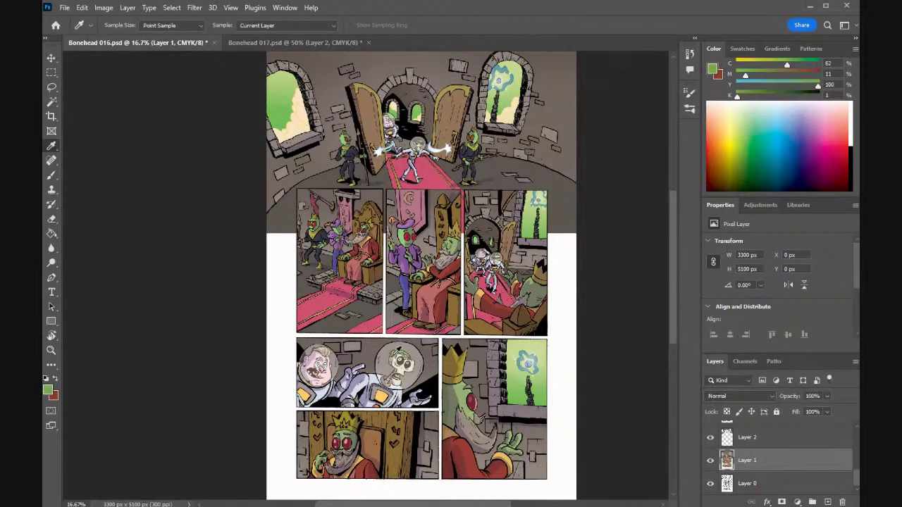
pyautogui.click(262, 42)
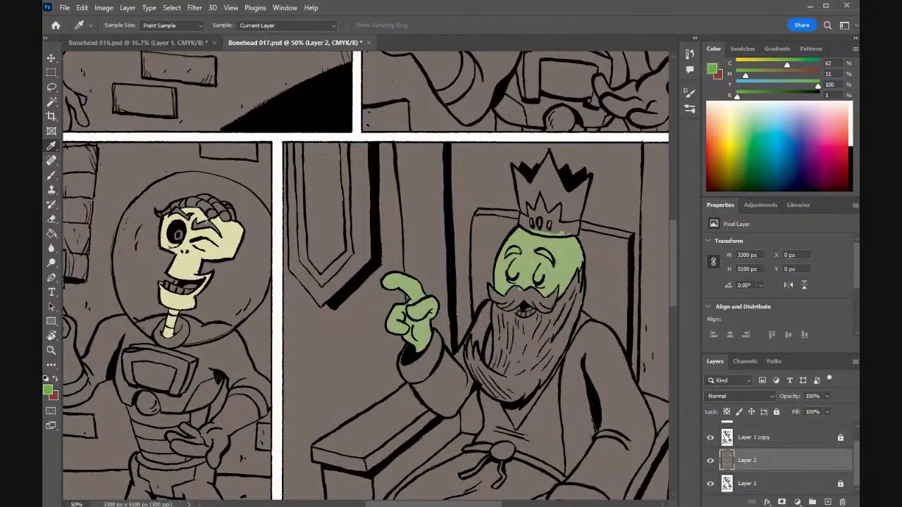
pyautogui.press('b')
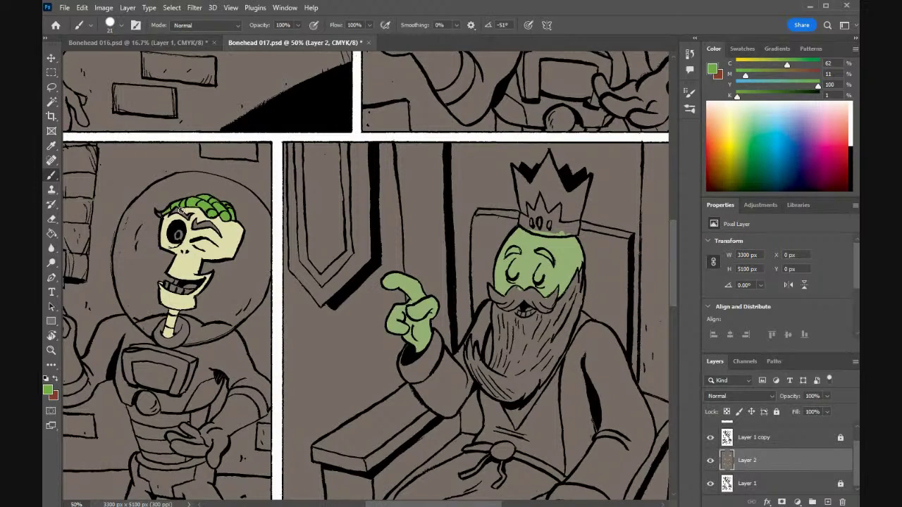
# - Paint the winking skeleton's eyebrows the same green and trim the overspill with cream sampled from the skull
pyautogui.hotkey('ctrl', '+')
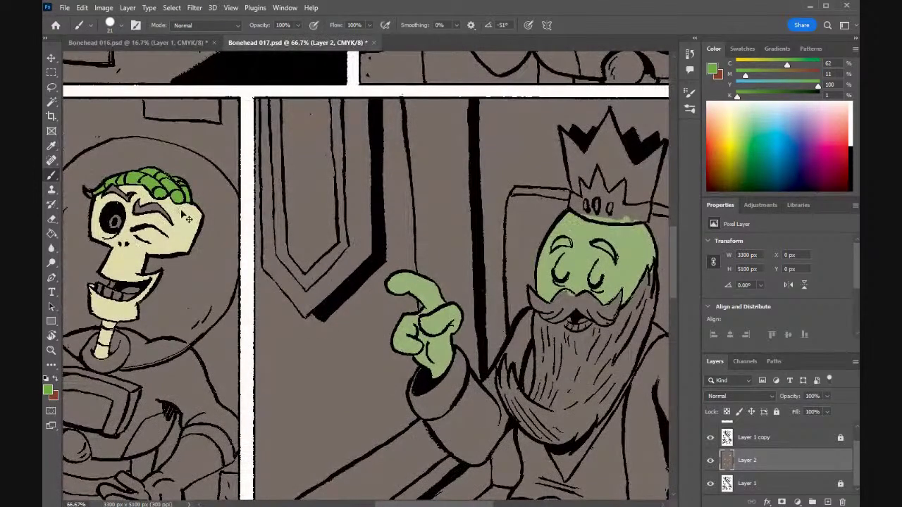
pyautogui.hotkey('ctrl', '+')
pyautogui.moveTo(425, 504); pyautogui.dragTo(314, 504)
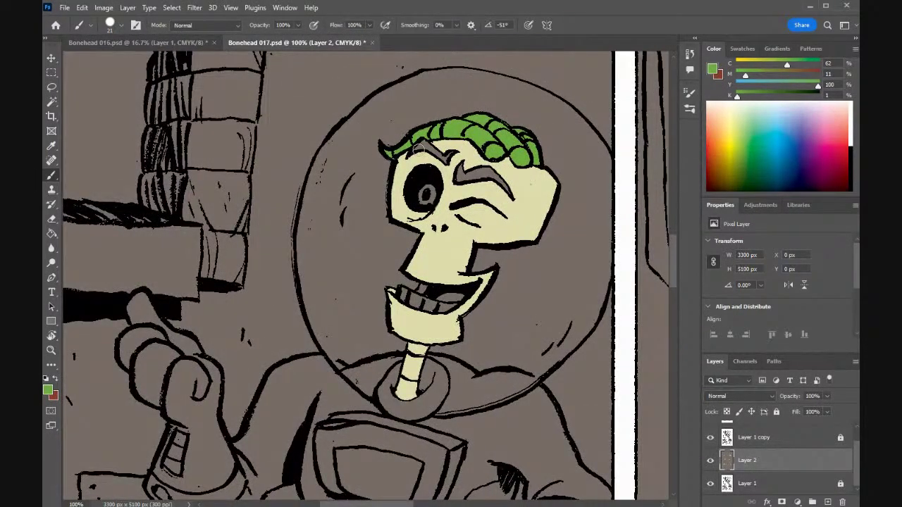
pyautogui.moveTo(445, 158)
pyautogui.mouseDown()
pyautogui.moveTo(458, 177)
pyautogui.moveTo(494, 176)
pyautogui.moveTo(509, 190)
pyautogui.moveTo(481, 170)
pyautogui.mouseUp()
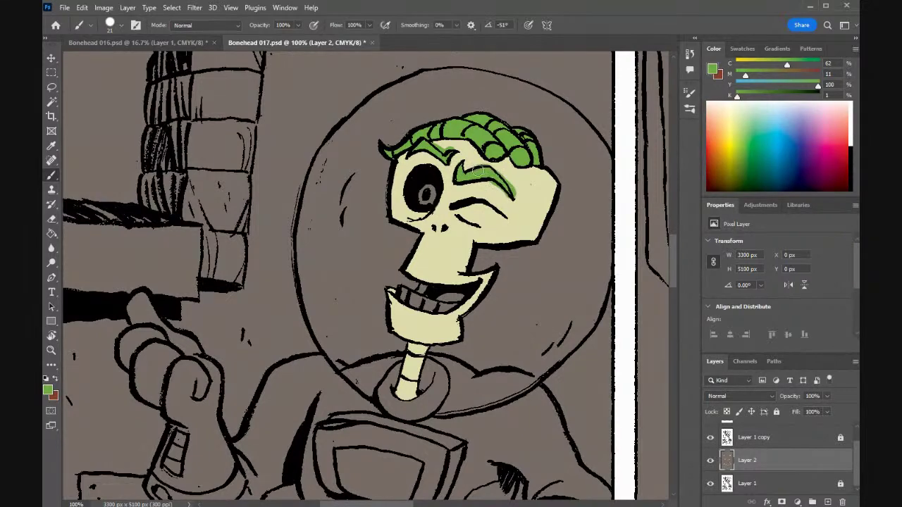
pyautogui.keyDown('alt'); pyautogui.click(496, 195); pyautogui.keyUp('alt')
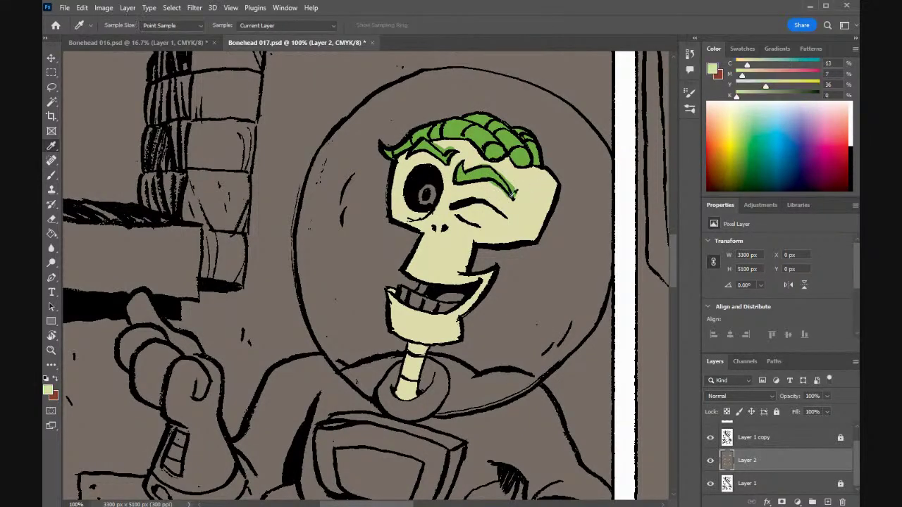
pyautogui.moveTo(509, 190)
pyautogui.mouseDown()
pyautogui.moveTo(512, 181)
pyautogui.moveTo(518, 196)
pyautogui.moveTo(507, 182)
pyautogui.mouseUp()
# - Touch up the edges of the winking skeleton's eyebrows and forehead, alternating sampled green and cream
pyautogui.keyDown('alt'); pyautogui.click(428, 143); pyautogui.keyUp('alt')
pyautogui.press('alt')
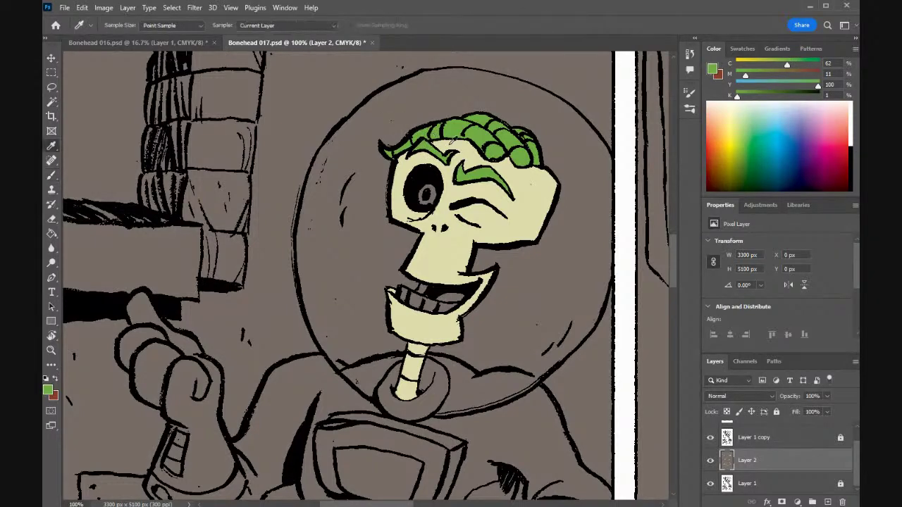
pyautogui.keyDown('alt'); pyautogui.click(455, 161); pyautogui.keyUp('alt')
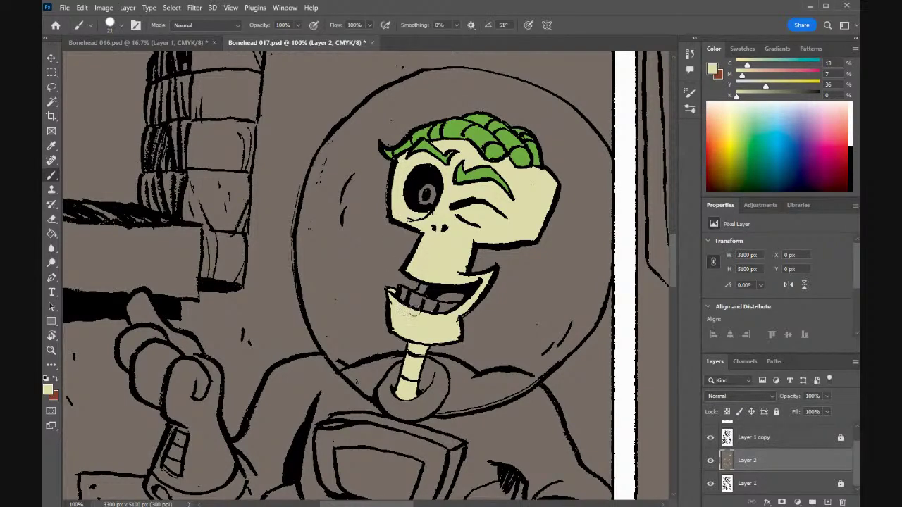
pyautogui.press('alt')
pyautogui.keyDown('alt'); pyautogui.click(456, 177); pyautogui.keyUp('alt')
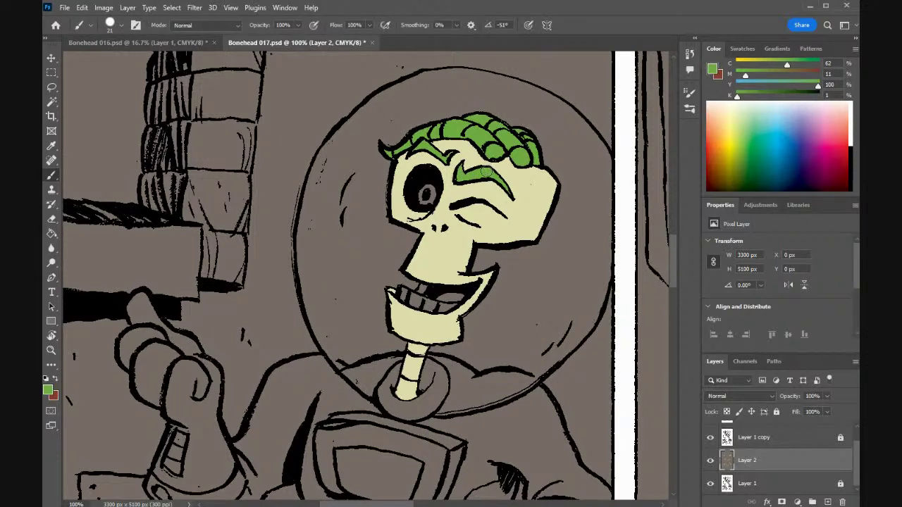
pyautogui.press('alt')
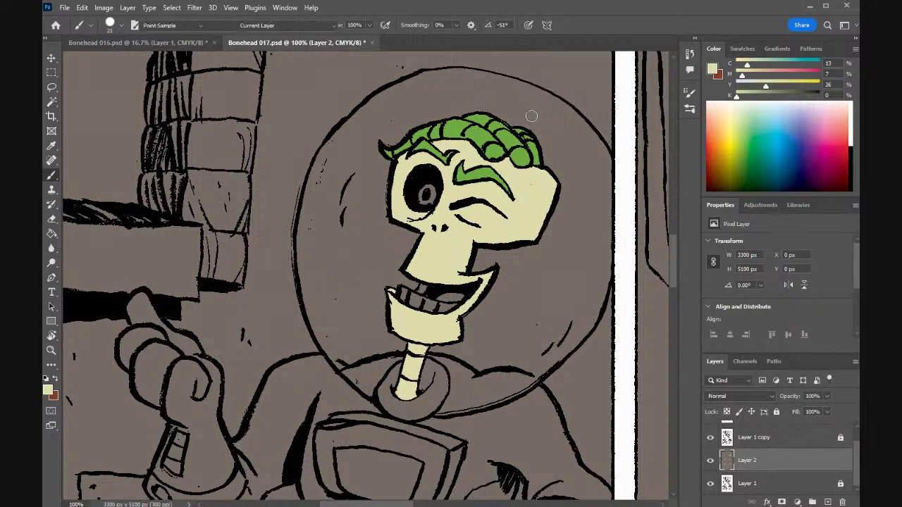
# - Clean up the outline of the winking skeleton's hair and brow with sampled grey-brown, green and cream
pyautogui.keyDown('alt'); pyautogui.click(533, 113); pyautogui.keyUp('alt')
pyautogui.keyDown('alt'); pyautogui.click(483, 94); pyautogui.keyUp('alt')
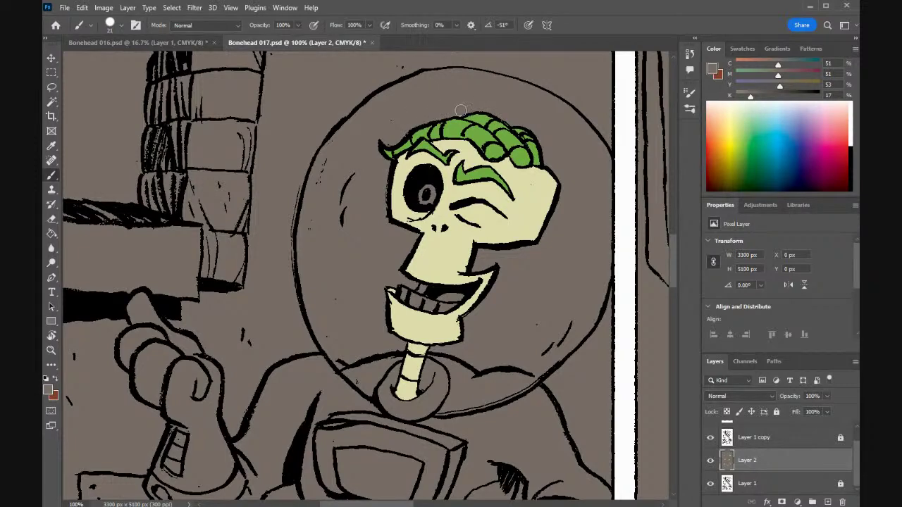
pyautogui.keyDown('alt'); pyautogui.click(462, 121); pyautogui.keyUp('alt')
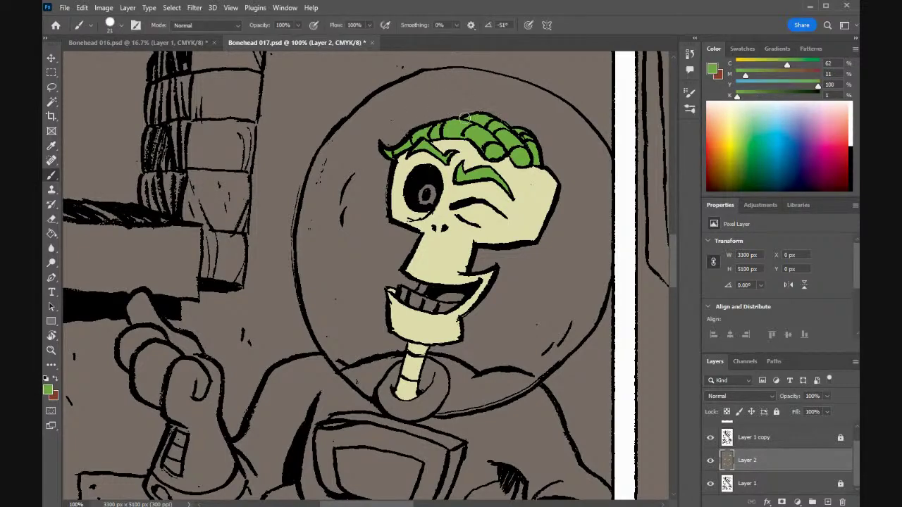
pyautogui.keyDown('alt'); pyautogui.click(465, 113); pyautogui.keyUp('alt')
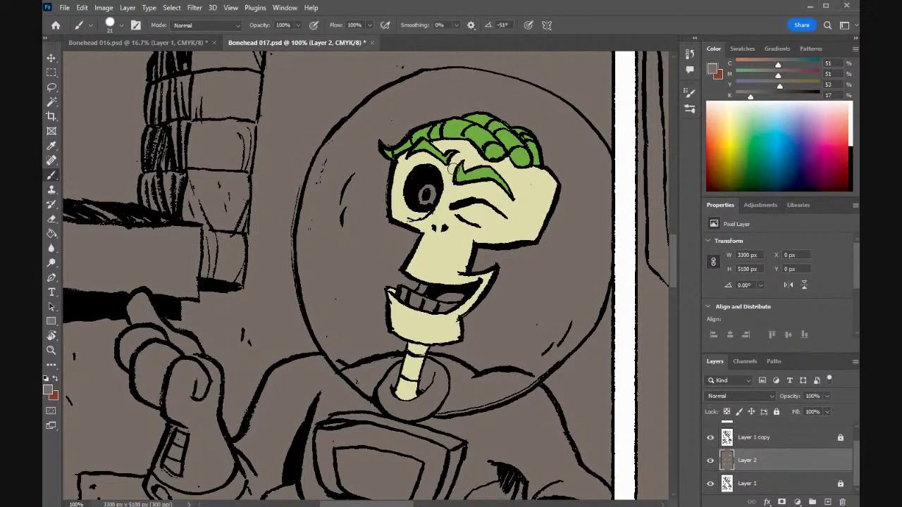
pyautogui.keyDown('alt'); pyautogui.click(449, 179); pyautogui.keyUp('alt')
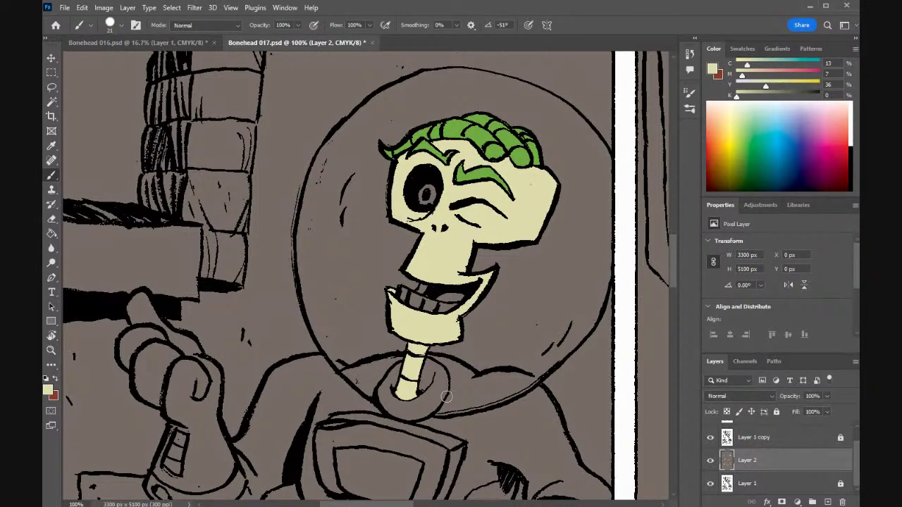
pyautogui.press('i')
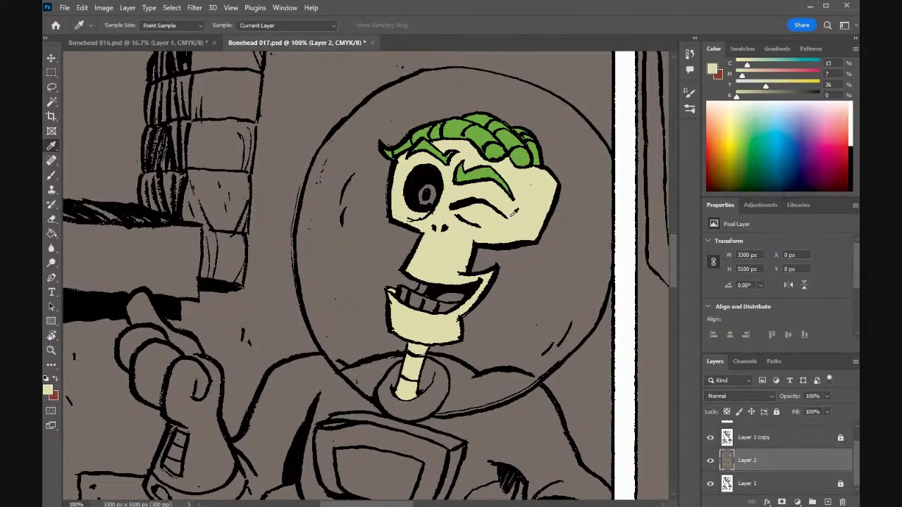
# - Retouch the hairline and forehead of the winking skeleton with sampled green and cream
pyautogui.press('b')
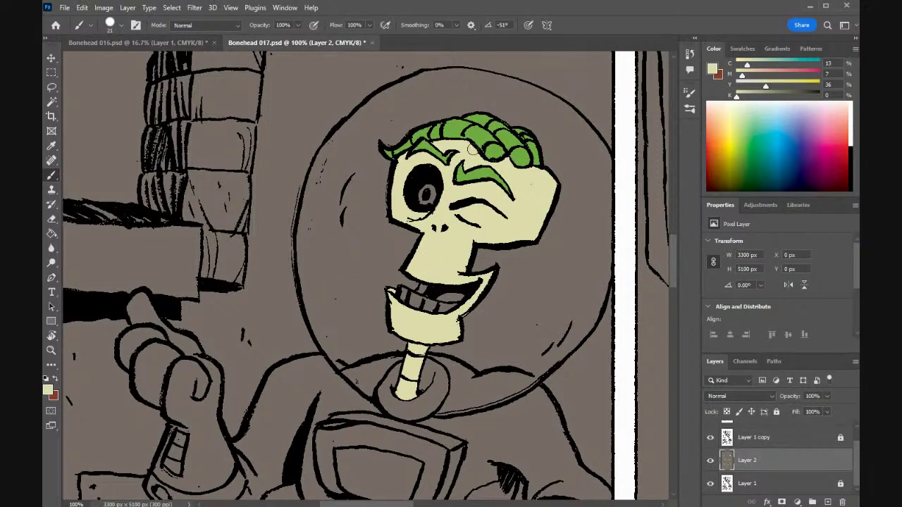
pyautogui.keyDown('alt'); pyautogui.click(512, 157); pyautogui.keyUp('alt')
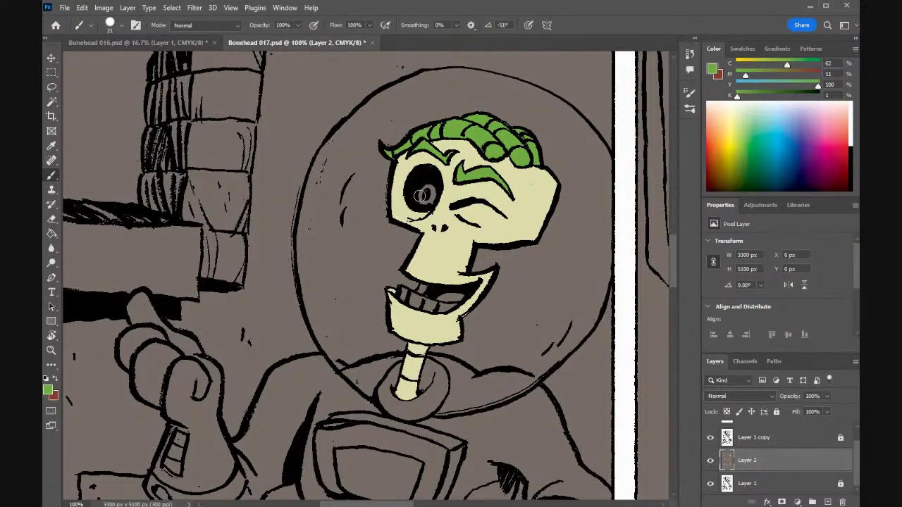
pyautogui.keyDown('alt'); pyautogui.click(449, 207); pyautogui.keyUp('alt')
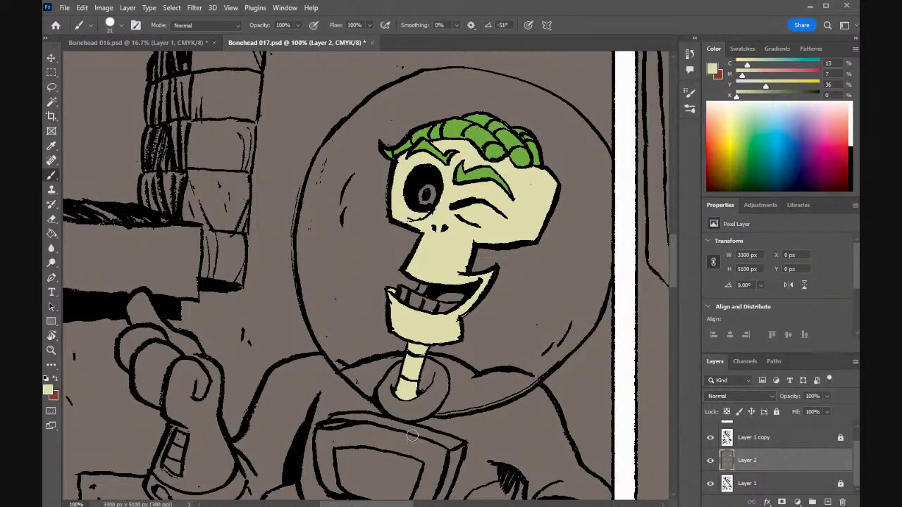
# - Sample the green from the winking skeleton's hair as paint colour for the skeleton with closed eyes
pyautogui.moveTo(352, 505); pyautogui.dragTo(451, 504)
pyautogui.moveTo(676, 275); pyautogui.dragTo(675, 369)
pyautogui.moveTo(436, 502); pyautogui.dragTo(493, 502)
pyautogui.press('i')
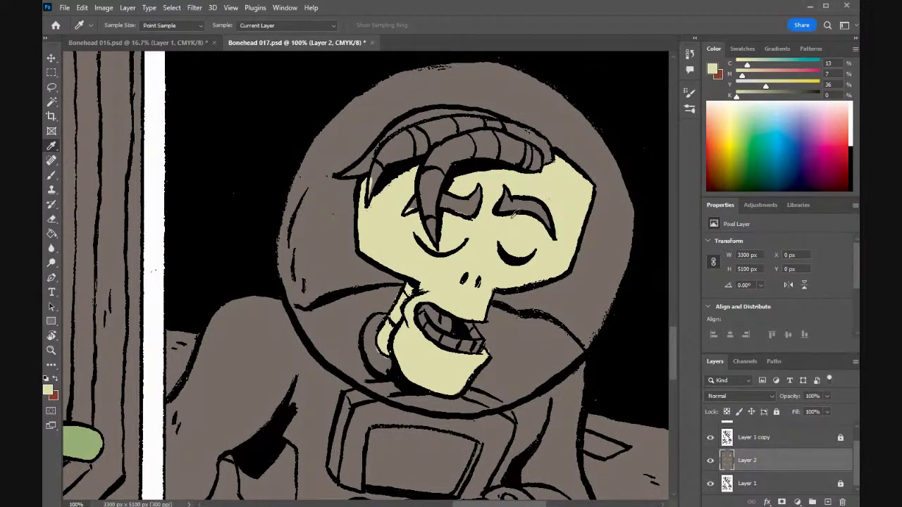
pyautogui.moveTo(463, 504); pyautogui.dragTo(320, 500)
pyautogui.moveTo(674, 314); pyautogui.dragTo(675, 236)
pyautogui.click(546, 145)
pyautogui.press('b')
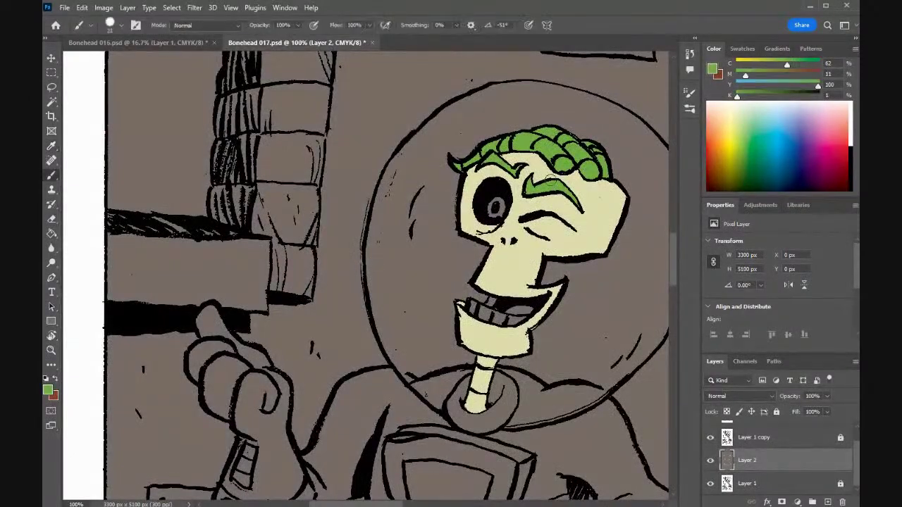
# - Paint all the hair strands of the skeleton with closed eyes with the sampled green
pyautogui.moveTo(673, 251); pyautogui.dragTo(679, 345)
pyautogui.hscroll(5, 366, 275)
pyautogui.hscroll(8, 556, 280)
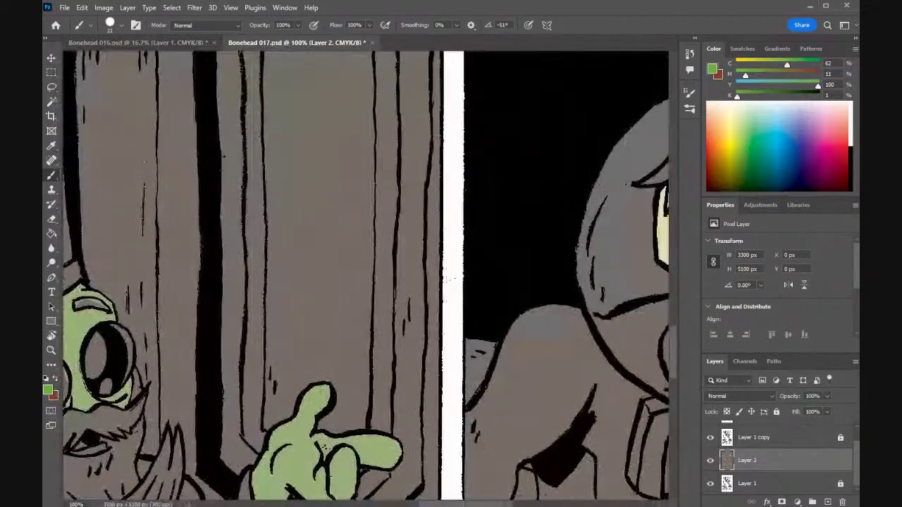
pyautogui.moveTo(491, 171)
pyautogui.mouseDown()
pyautogui.moveTo(503, 166)
pyautogui.moveTo(465, 162)
pyautogui.moveTo(408, 181)
pyautogui.moveTo(401, 251)
pyautogui.mouseUp()
pyautogui.moveTo(400, 194)
pyautogui.mouseDown()
pyautogui.moveTo(399, 231)
pyautogui.moveTo(396, 167)
pyautogui.moveTo(398, 217)
pyautogui.moveTo(403, 174)
pyautogui.moveTo(425, 162)
pyautogui.moveTo(426, 150)
pyautogui.moveTo(474, 146)
pyautogui.moveTo(487, 155)
pyautogui.moveTo(431, 148)
pyautogui.mouseUp()
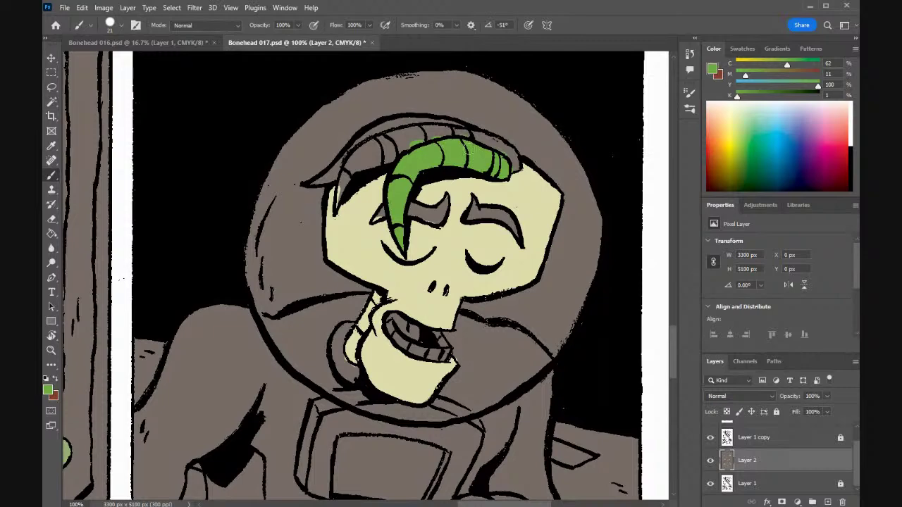
pyautogui.moveTo(506, 166)
pyautogui.mouseDown()
pyautogui.moveTo(456, 130)
pyautogui.moveTo(443, 139)
pyautogui.moveTo(420, 131)
pyautogui.moveTo(409, 137)
pyautogui.moveTo(429, 143)
pyautogui.moveTo(369, 160)
pyautogui.moveTo(343, 183)
pyautogui.moveTo(336, 207)
pyautogui.moveTo(347, 163)
pyautogui.moveTo(338, 198)
pyautogui.moveTo(355, 162)
pyautogui.moveTo(341, 189)
pyautogui.moveTo(383, 161)
pyautogui.moveTo(382, 139)
pyautogui.moveTo(351, 166)
pyautogui.moveTo(409, 135)
pyautogui.moveTo(384, 139)
pyautogui.mouseUp()
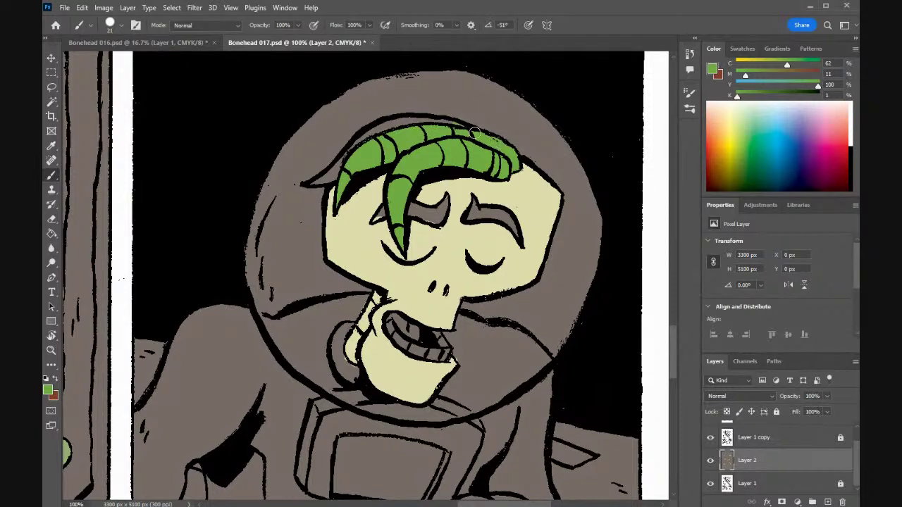
pyautogui.moveTo(389, 126)
pyautogui.mouseDown()
pyautogui.moveTo(330, 176)
pyautogui.moveTo(340, 175)
pyautogui.mouseUp()
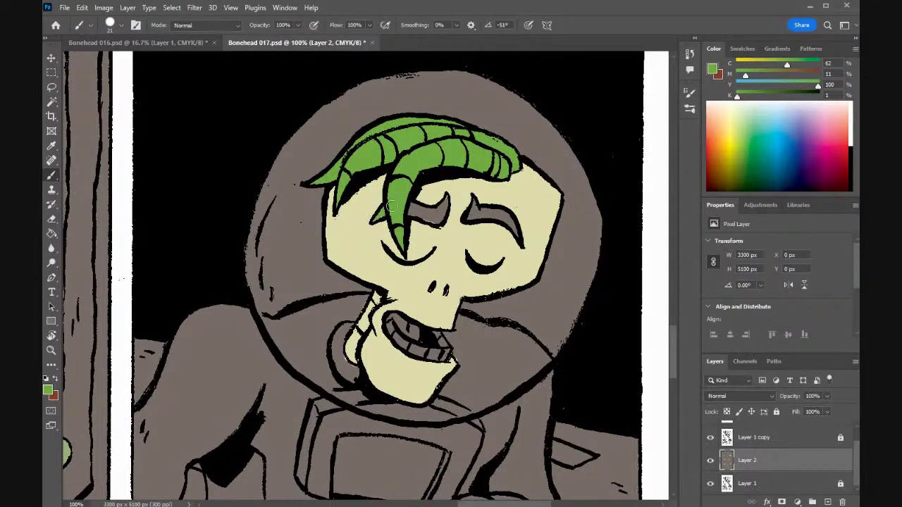
# - Paint both eyebrows of the closed-eyed skeleton green and clean up their edges with sampled cream
pyautogui.moveTo(429, 216)
pyautogui.mouseDown()
pyautogui.moveTo(422, 215)
pyautogui.moveTo(436, 220)
pyautogui.moveTo(447, 198)
pyautogui.moveTo(431, 209)
pyautogui.moveTo(413, 208)
pyautogui.mouseUp()
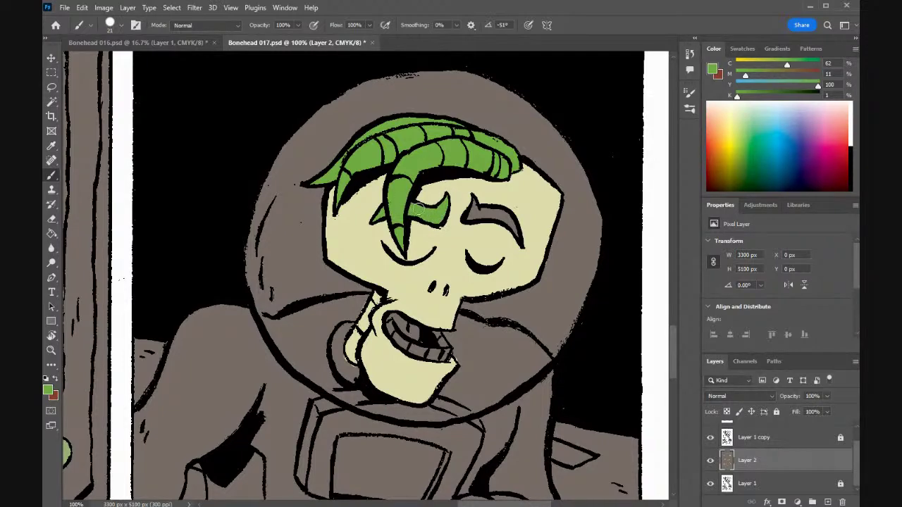
pyautogui.moveTo(470, 216)
pyautogui.mouseDown()
pyautogui.moveTo(476, 201)
pyautogui.moveTo(475, 213)
pyautogui.moveTo(507, 213)
pyautogui.moveTo(519, 238)
pyautogui.moveTo(501, 219)
pyautogui.moveTo(508, 223)
pyautogui.moveTo(474, 217)
pyautogui.mouseUp()
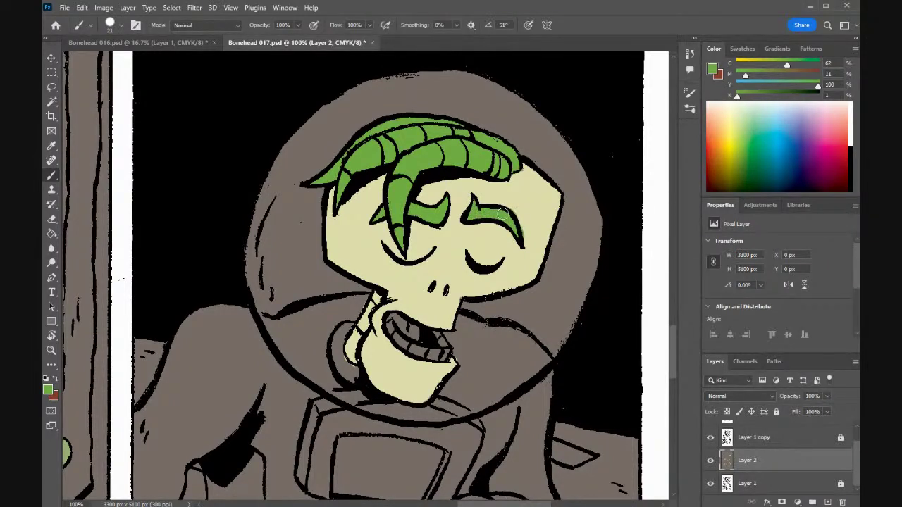
pyautogui.keyDown('alt'); pyautogui.click(523, 236); pyautogui.keyUp('alt')
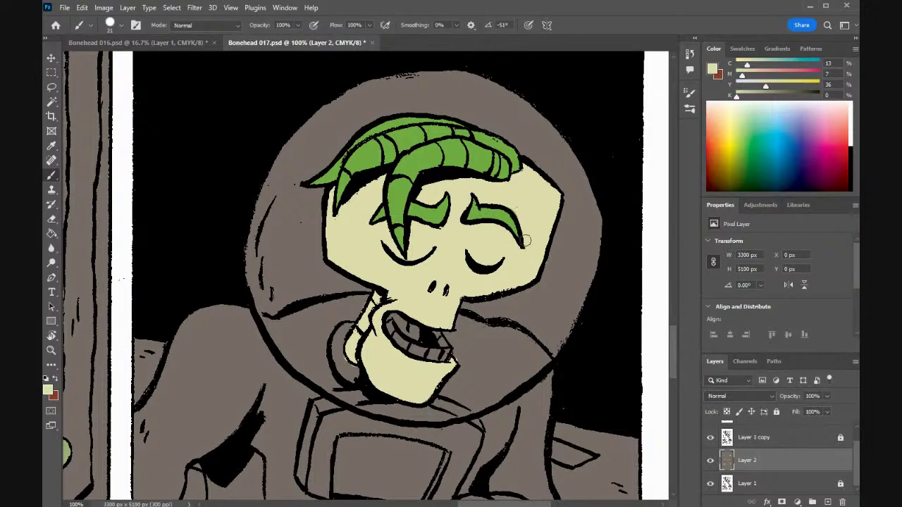
pyautogui.keyDown('alt'); pyautogui.click(532, 241); pyautogui.keyUp('alt')
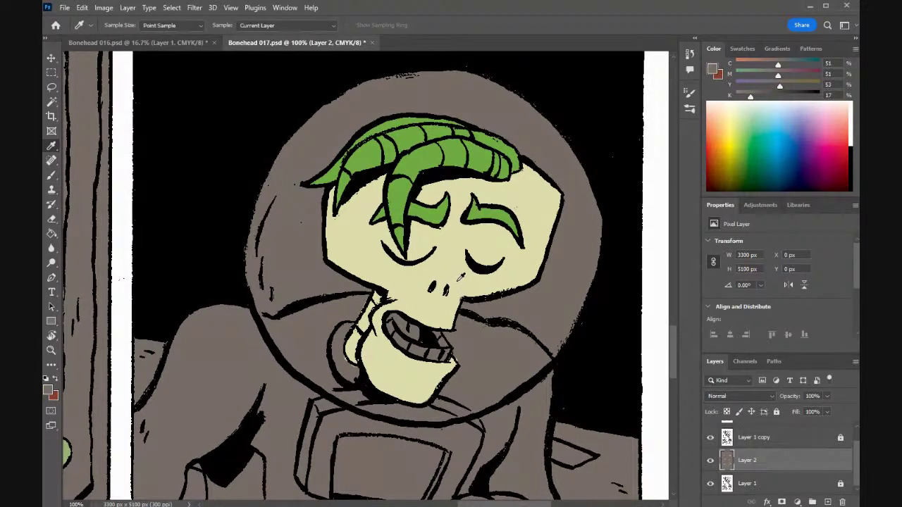
# - Touch up the edges of the closed-eyed skeleton's face and jaw with colours sampled around them
pyautogui.keyDown('alt'); pyautogui.click(459, 284); pyautogui.keyUp('alt')
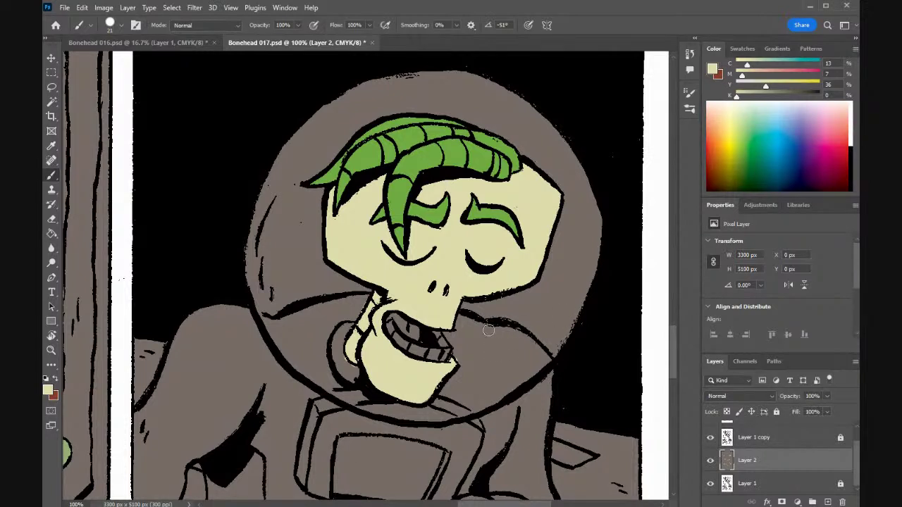
pyautogui.press('i')
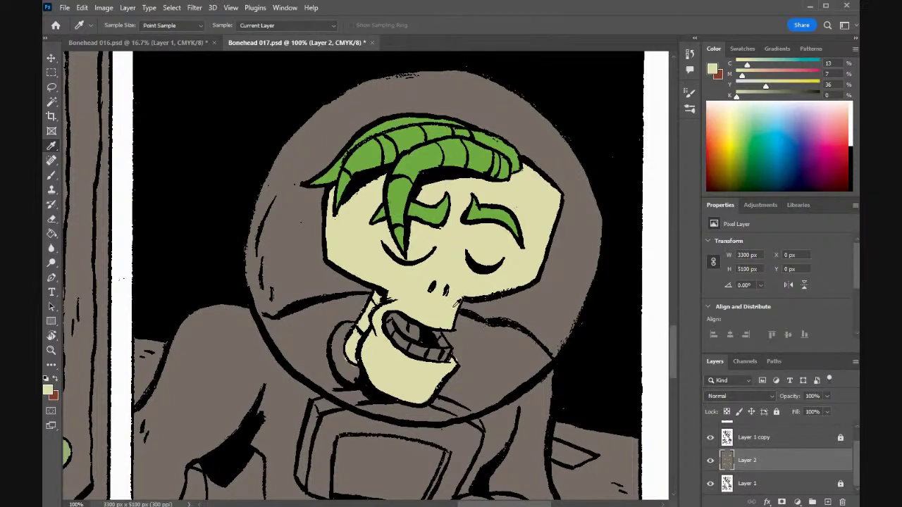
pyautogui.press('b')
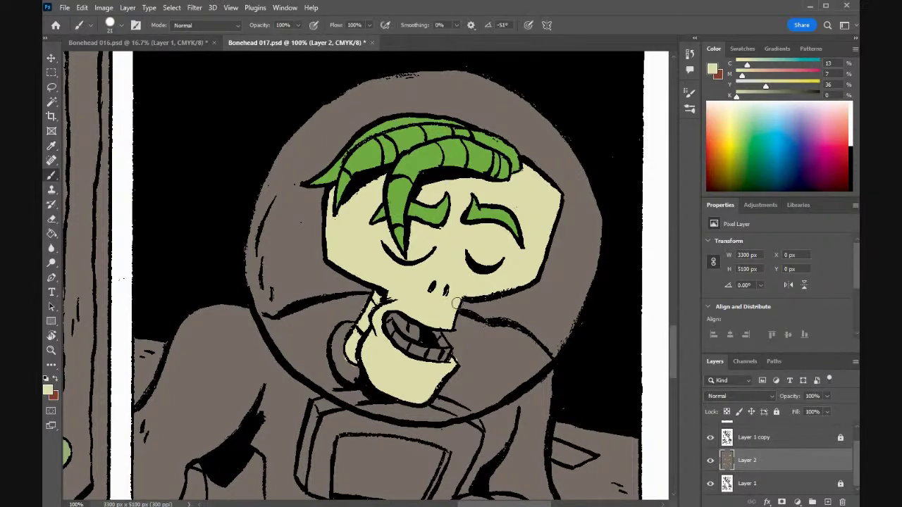
pyautogui.keyDown('alt'); pyautogui.click(459, 353); pyautogui.keyUp('alt')
pyautogui.moveTo(458, 352); pyautogui.dragTo(447, 364)
pyautogui.keyDown('alt'); pyautogui.click(446, 366); pyautogui.keyUp('alt')
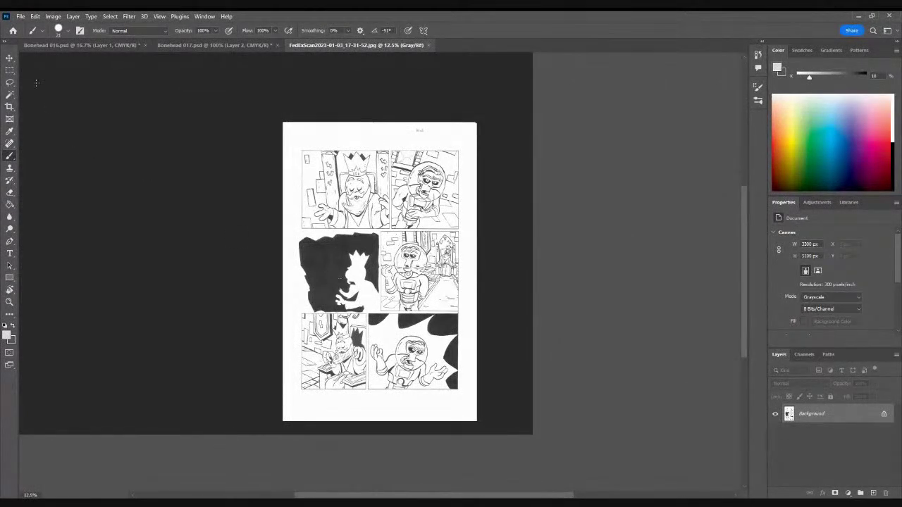
# - Apply a Threshold adjustment at level 157 to the scanned page FedExScan2023-01-03_17-31-52.jpg
pyautogui.click(52, 16)
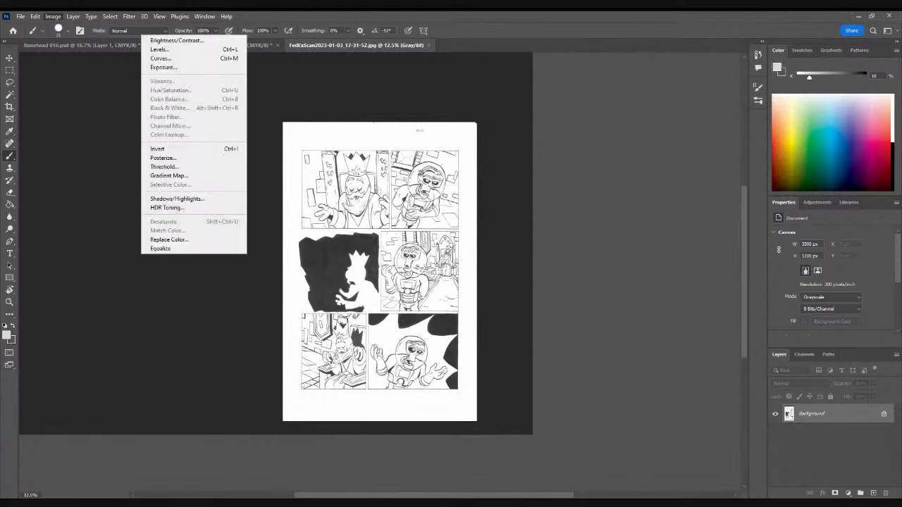
pyautogui.click(163, 166)
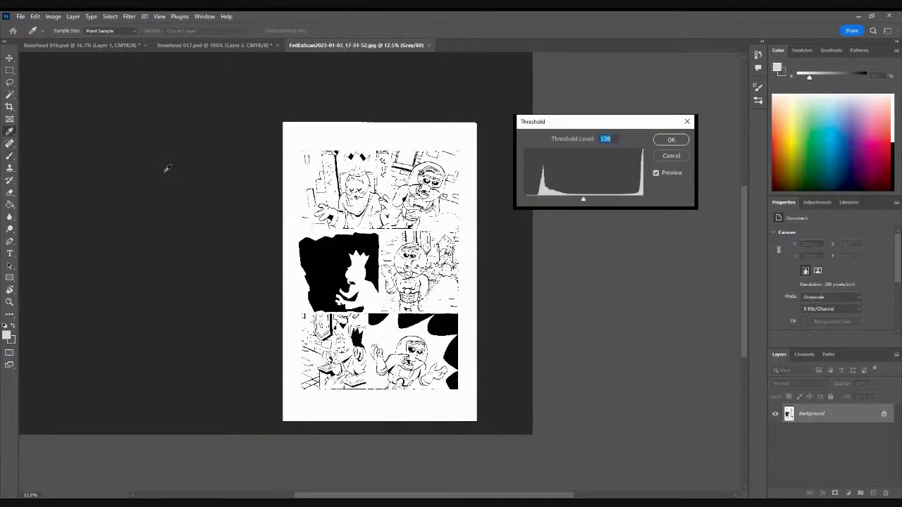
pyautogui.moveTo(583, 201); pyautogui.dragTo(595, 200)
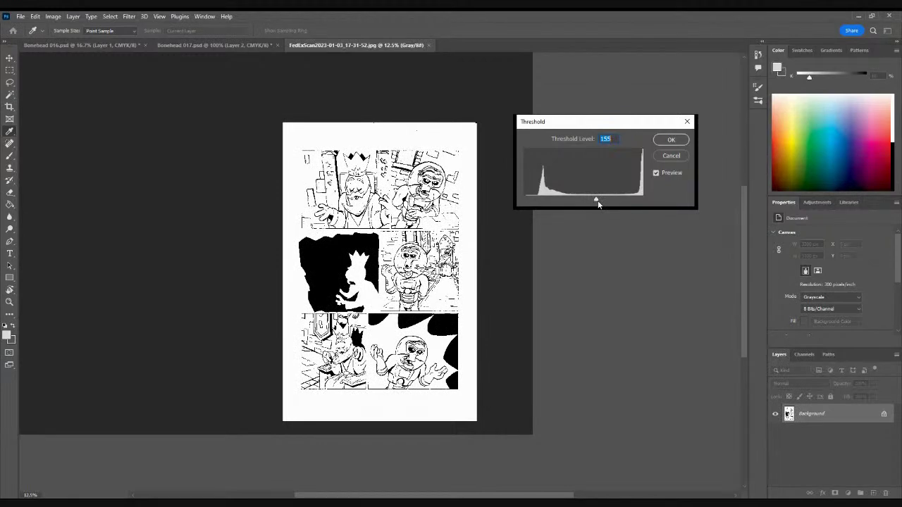
pyautogui.hotkey('ctrl', '+')
pyautogui.hotkey('ctrl', '+')
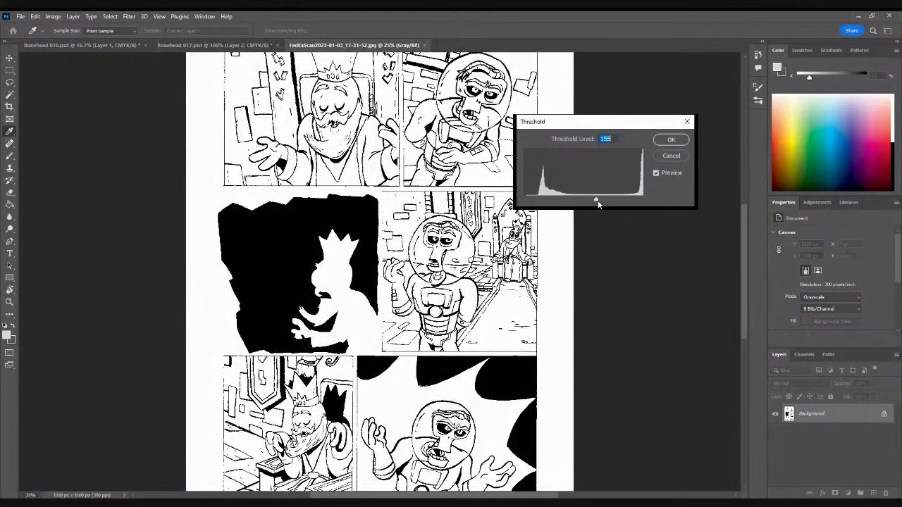
pyautogui.moveTo(744, 268); pyautogui.dragTo(743, 235)
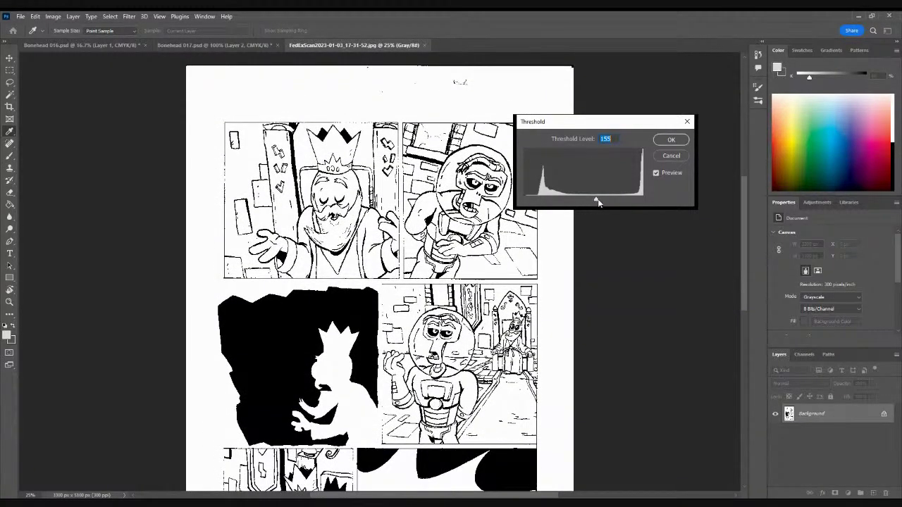
pyautogui.moveTo(596, 201); pyautogui.dragTo(599, 203)
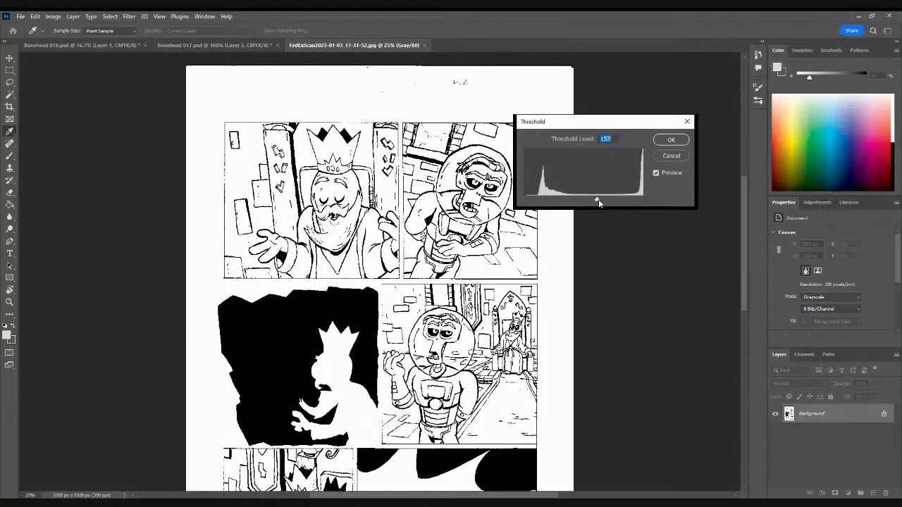
pyautogui.click(658, 143)
pyautogui.press('b')
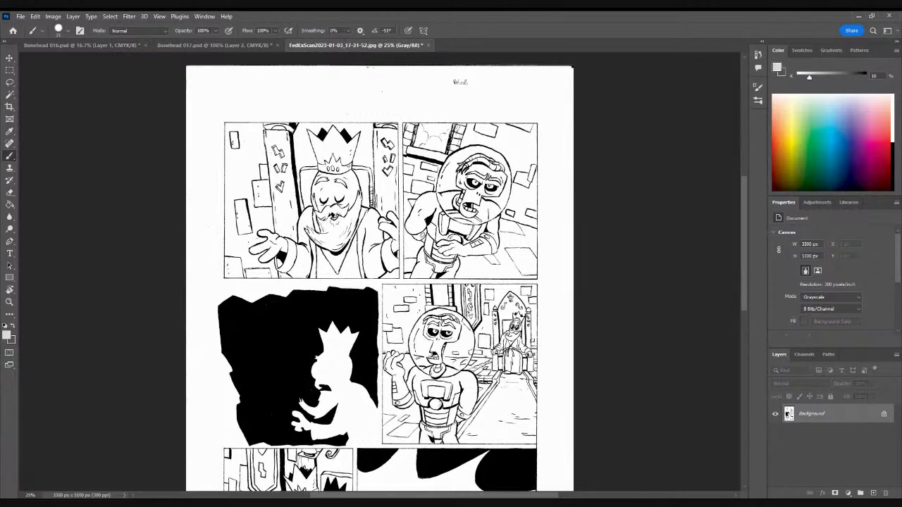
# - Duplicate the scan's unlocked background layer and set the copy's blend mode to Multiply
pyautogui.click(53, 16)
pyautogui.click(884, 415)
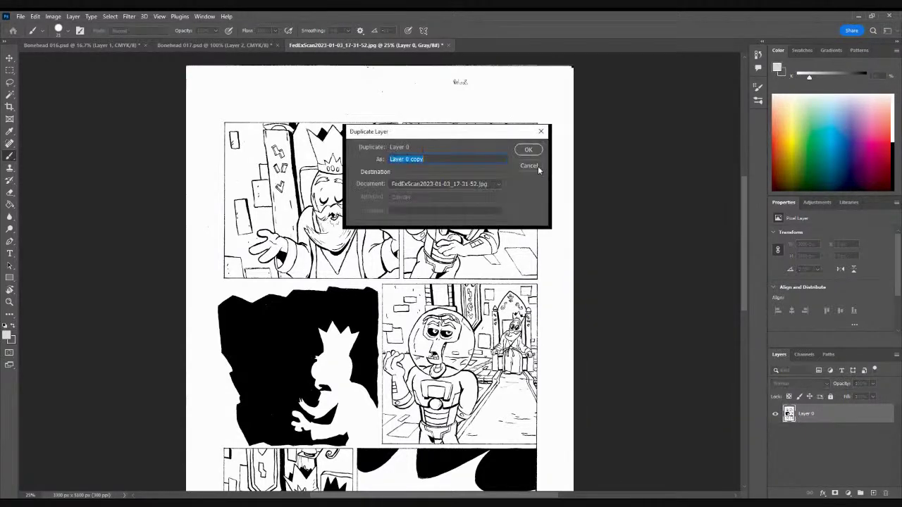
pyautogui.click(528, 150)
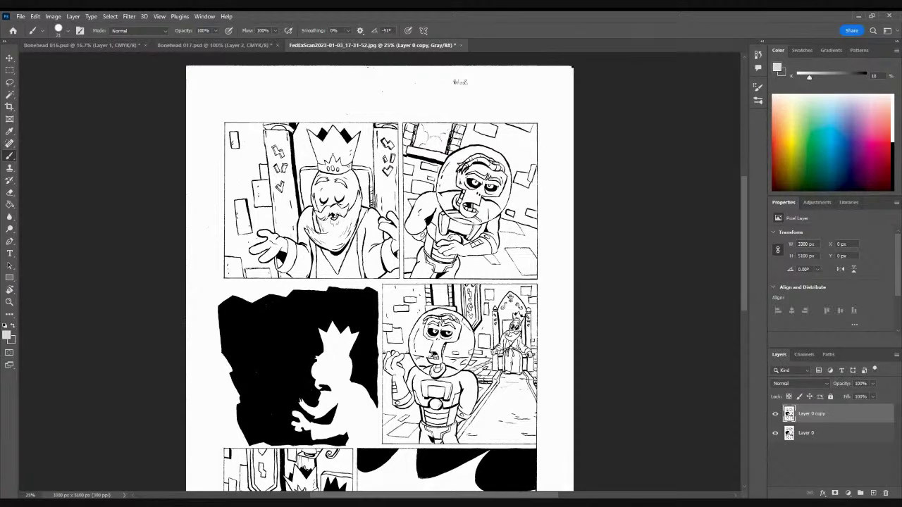
pyautogui.scroll(-3, 827, 387)
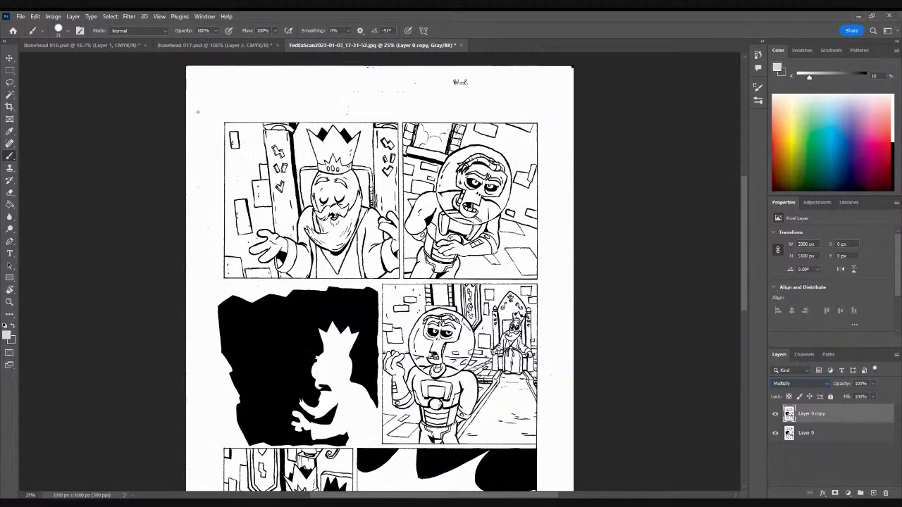
# - Convert the scanned page from grayscale to CMYK Color, merging its layers and accepting the default profile
pyautogui.click(54, 21)
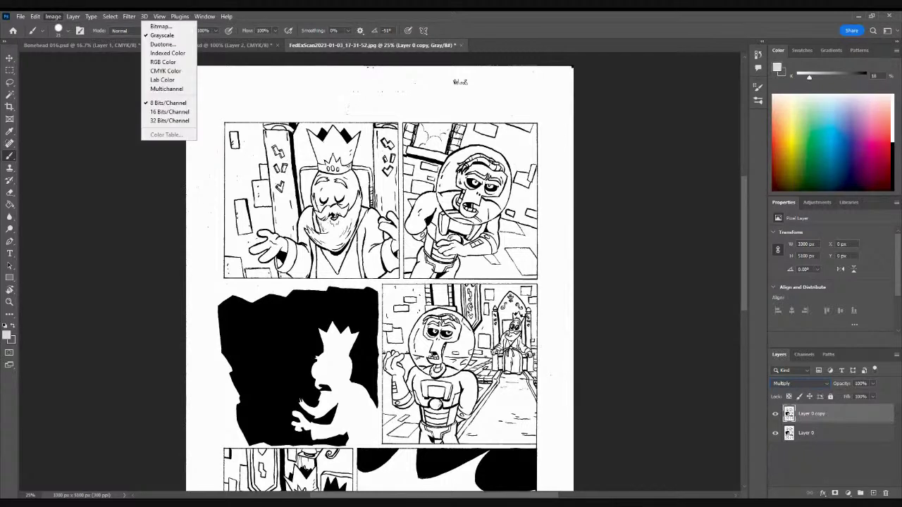
pyautogui.click(152, 71)
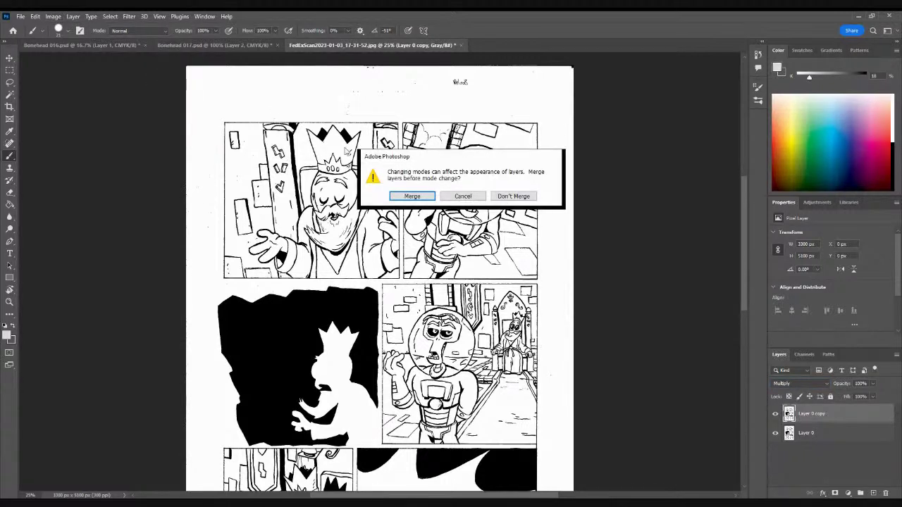
pyautogui.click(405, 199)
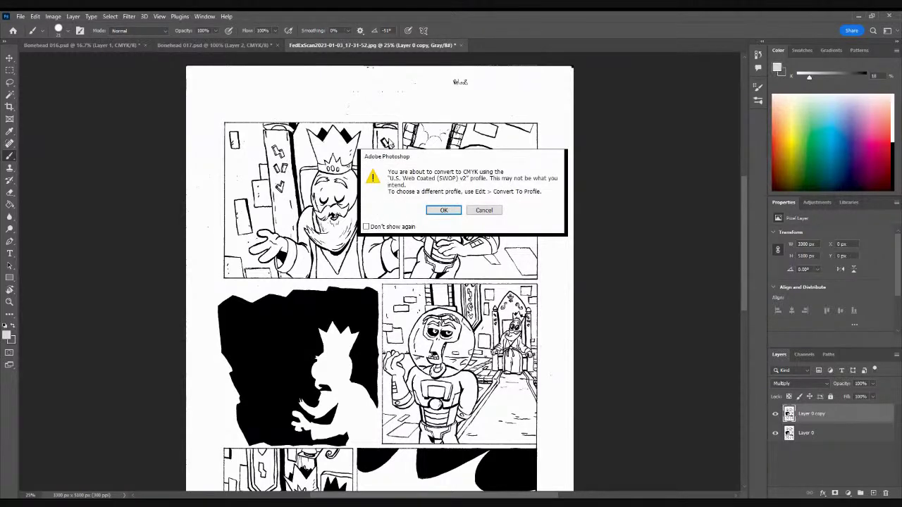
pyautogui.click(440, 211)
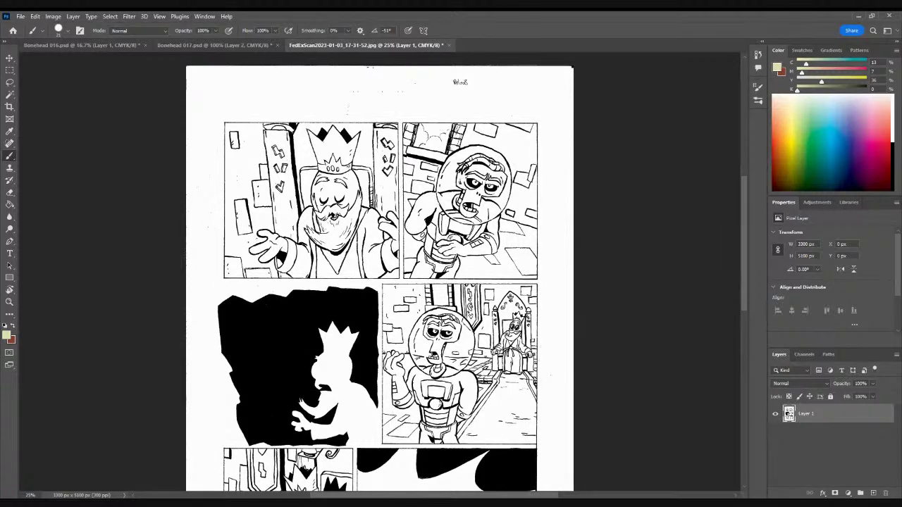
pyautogui.click(52, 16)
pyautogui.moveTo(106, 41)
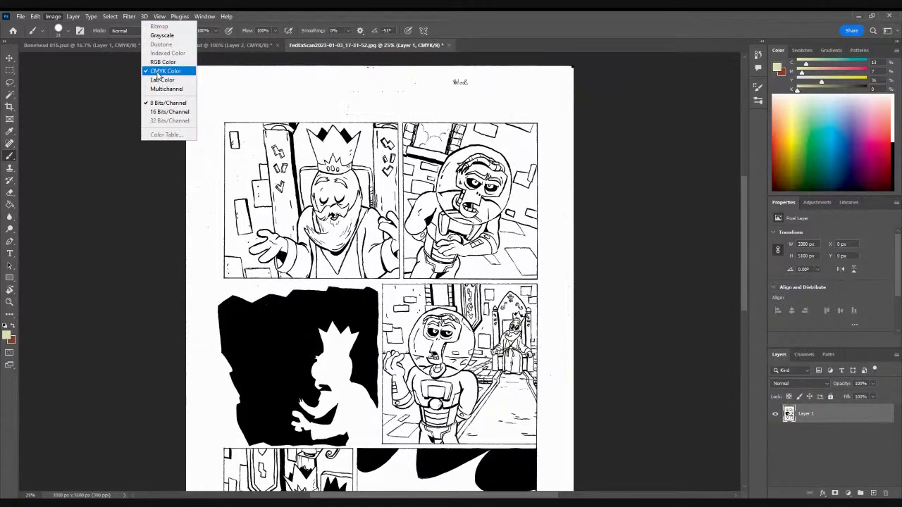
pyautogui.click(684, 395)
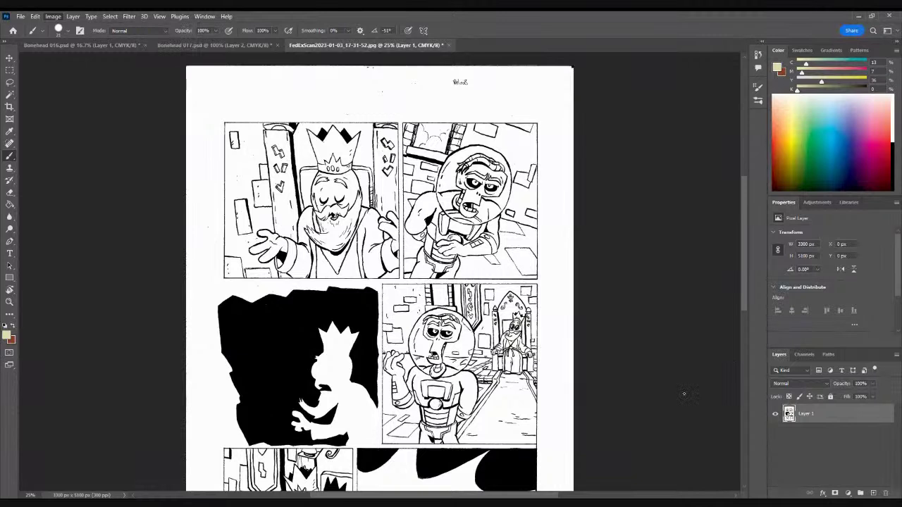
pyautogui.click(872, 492)
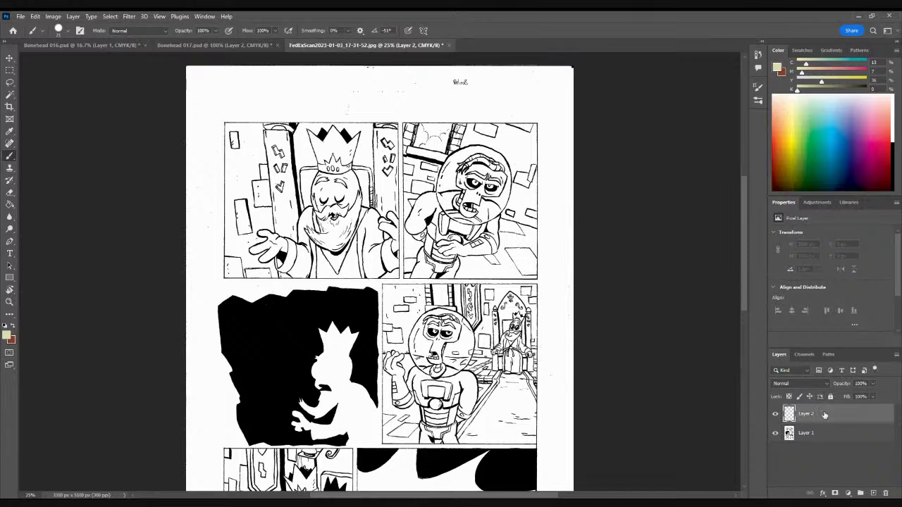
pyautogui.click(884, 492)
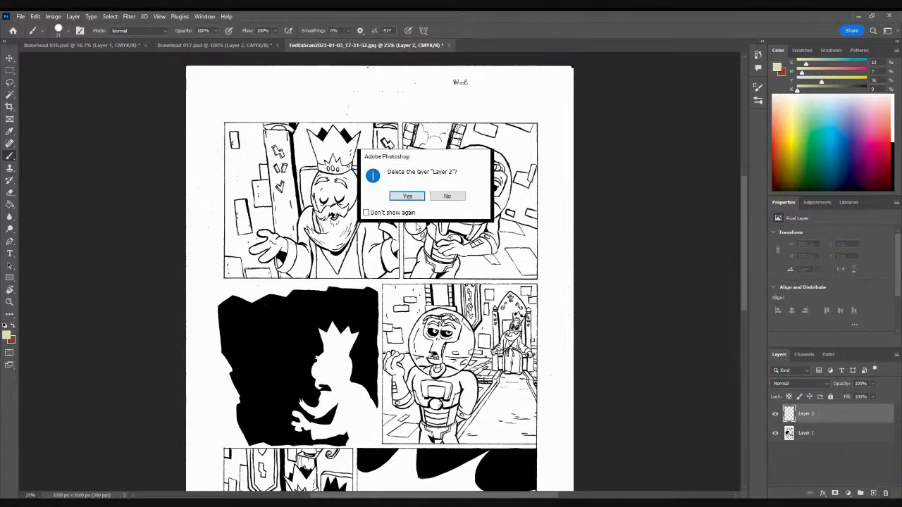
pyautogui.click(407, 196)
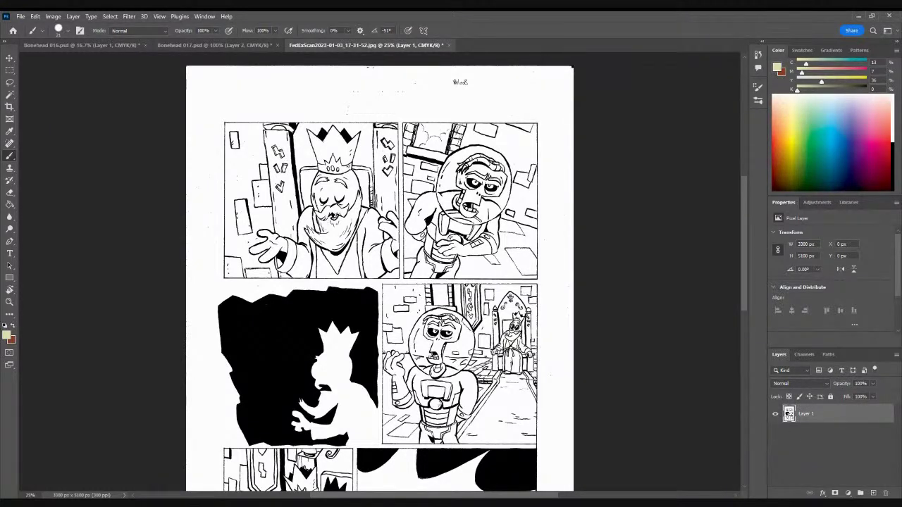
# - Duplicate the CMYK line-art layer under the default name and set the copy's blend mode to Multiply
pyautogui.hotkey('ctrl', 'j')
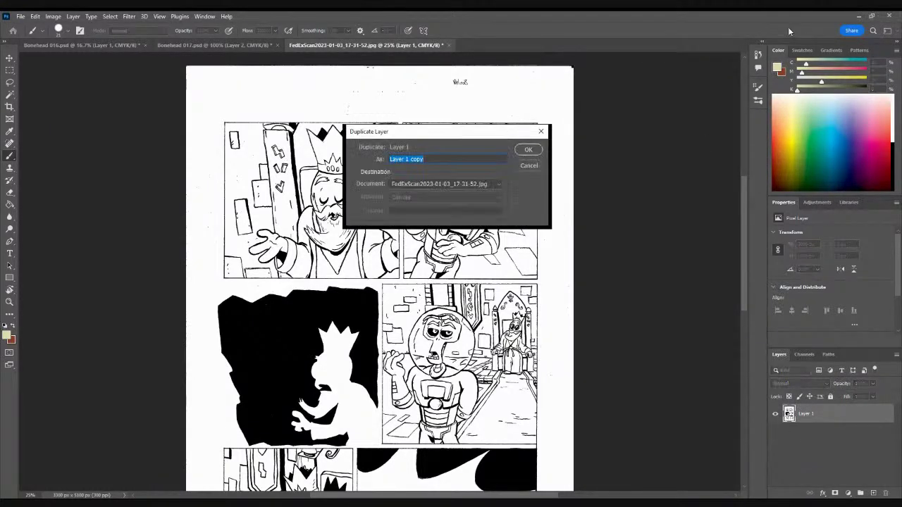
pyautogui.click(530, 150)
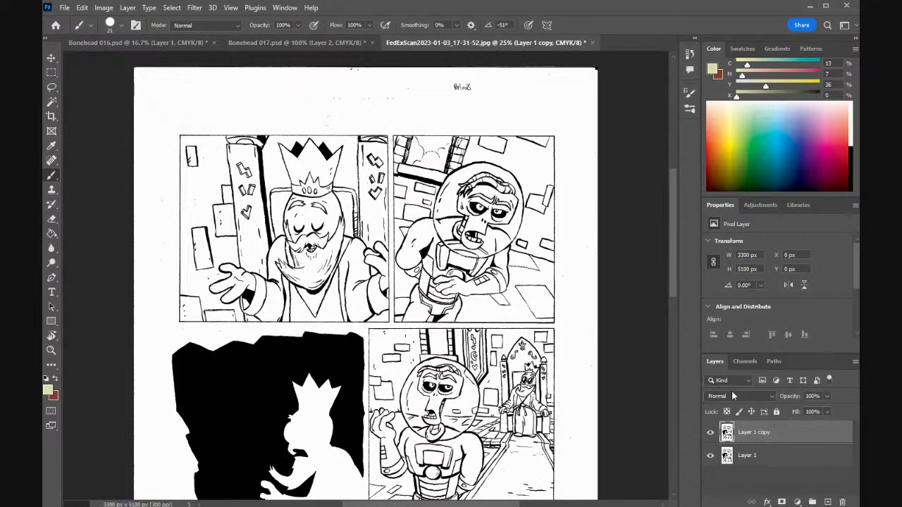
pyautogui.scroll(-3, 740, 400)
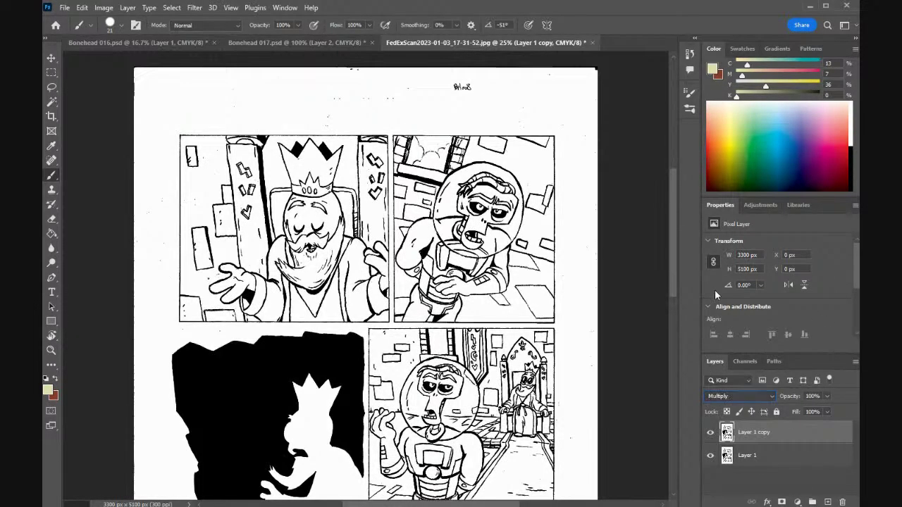
# - Fully lock both line-art layers and add an empty layer between them
pyautogui.click(775, 412)
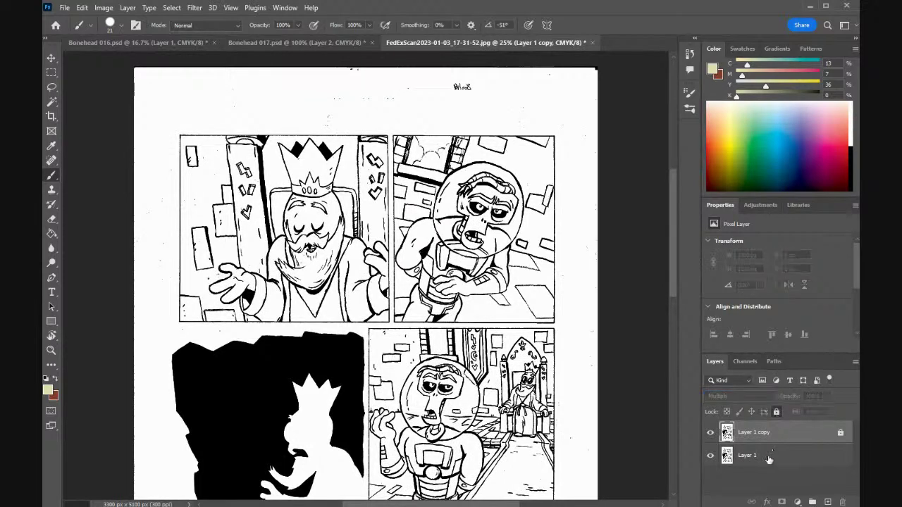
pyautogui.click(769, 458)
pyautogui.click(776, 412)
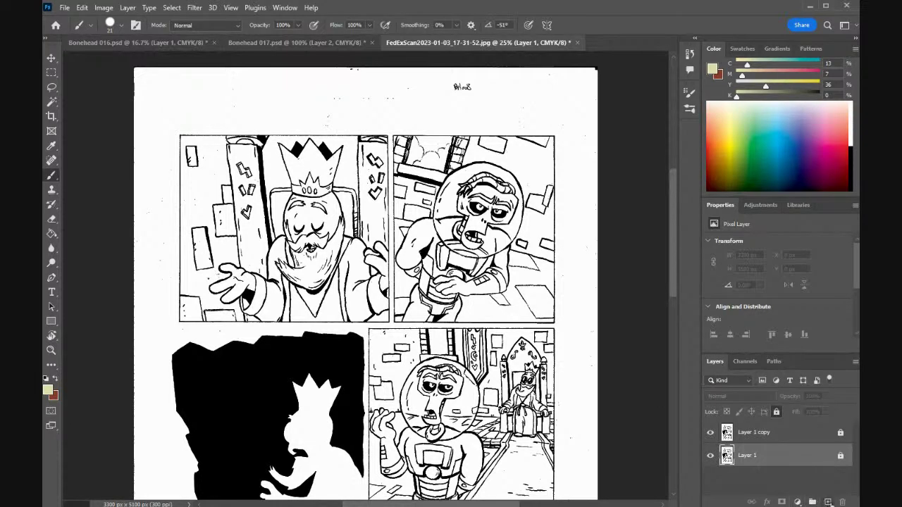
pyautogui.click(827, 502)
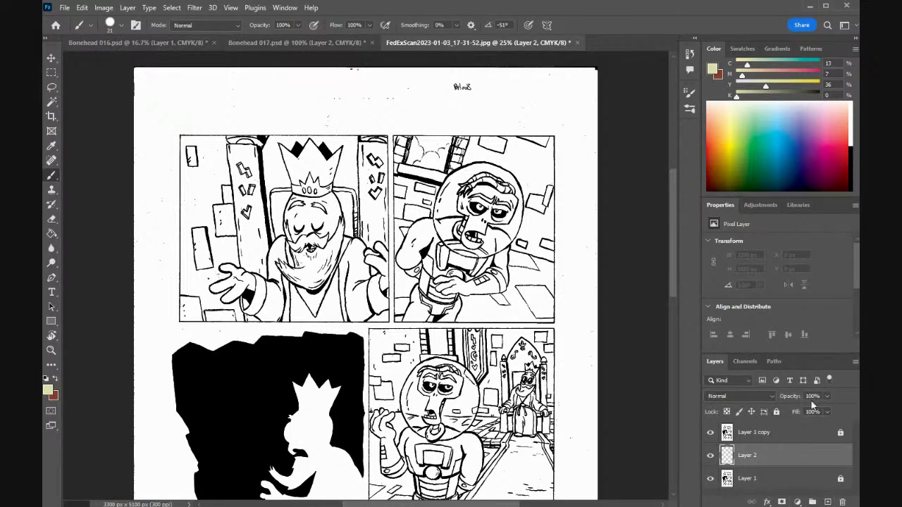
# - Delete the Multiply copy and the empty layer, leaving only the original line-art layer
pyautogui.click(761, 433)
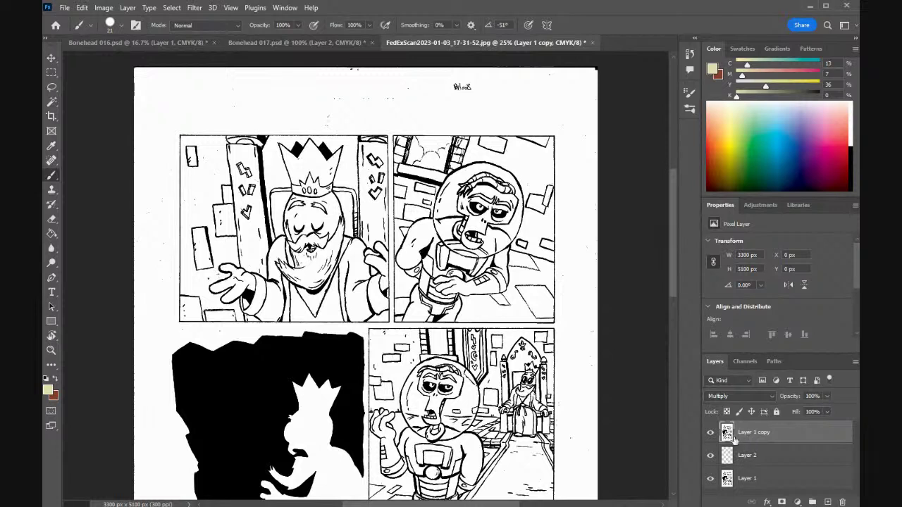
pyautogui.click(842, 501)
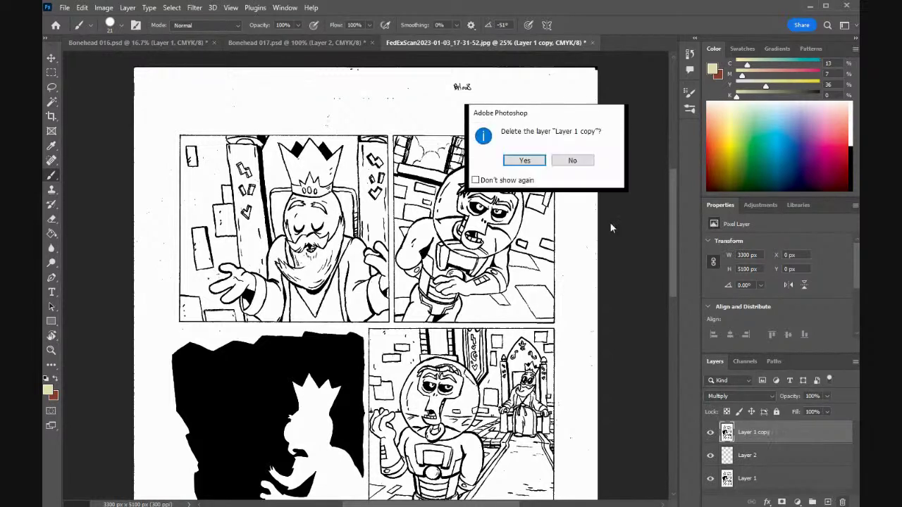
pyautogui.click(525, 158)
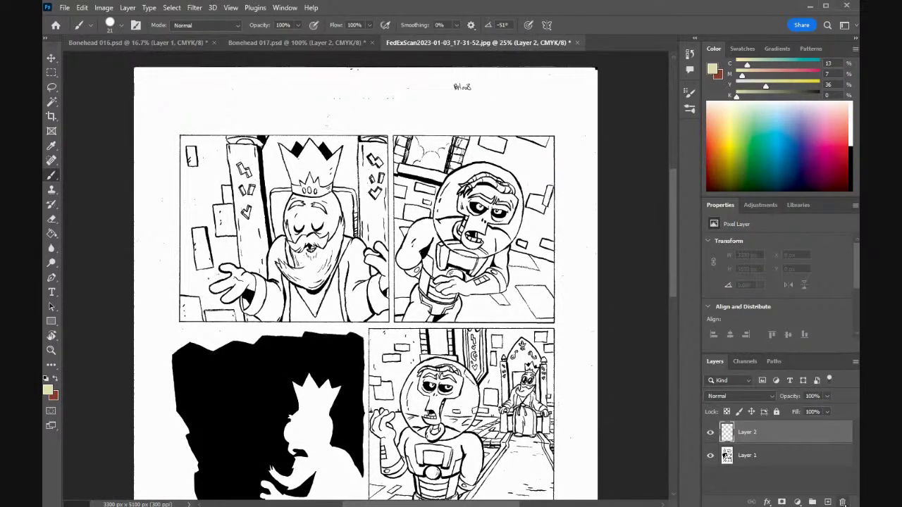
pyautogui.click(842, 502)
pyautogui.click(515, 161)
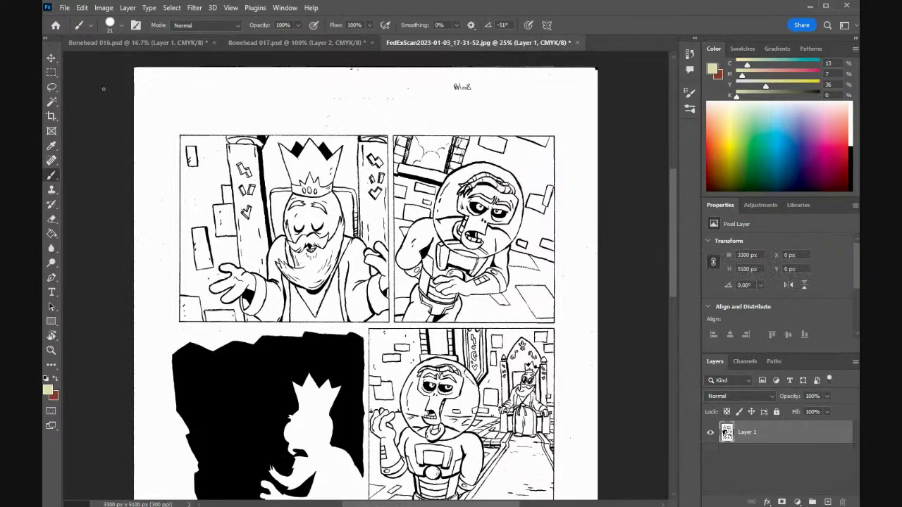
# - Select the margin above the top panels, about 3300 by 483 px, and set the foreground colour to pure white
pyautogui.click(51, 73)
pyautogui.moveTo(119, 58); pyautogui.dragTo(629, 133)
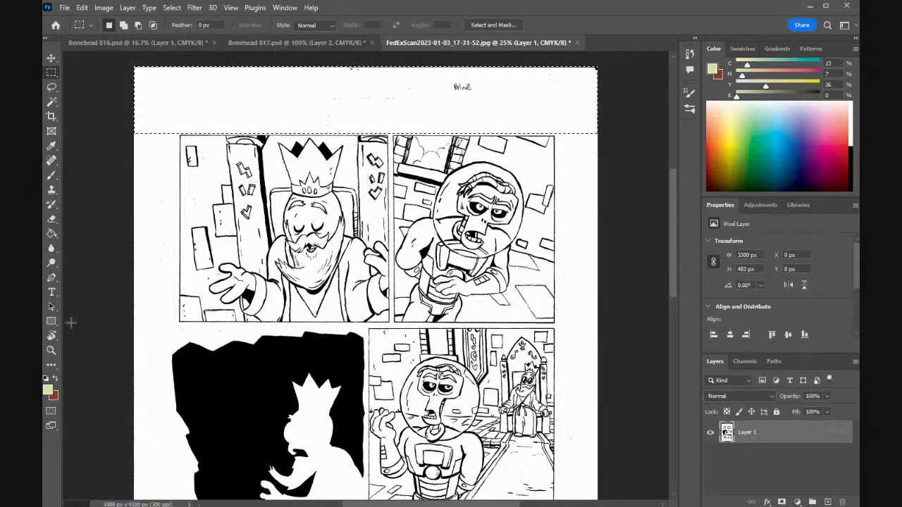
pyautogui.click(48, 391)
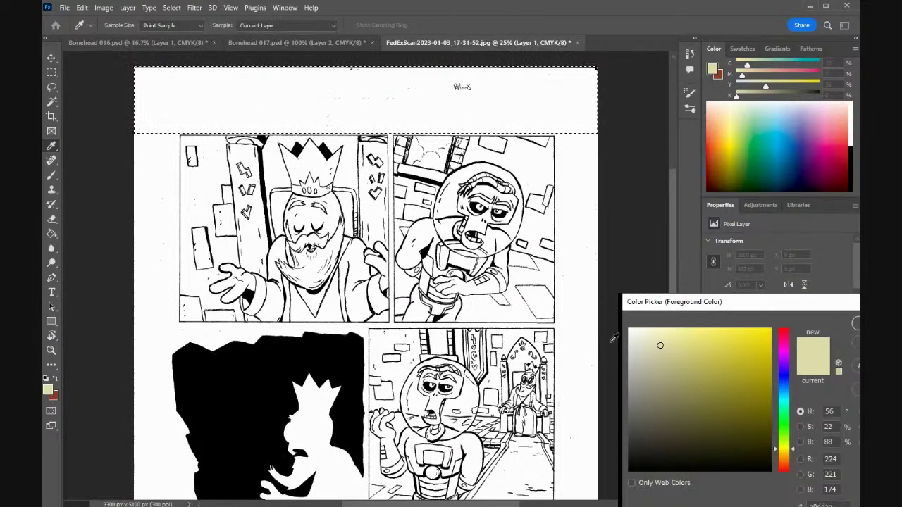
pyautogui.moveTo(661, 349); pyautogui.dragTo(603, 310)
pyautogui.press('Return')
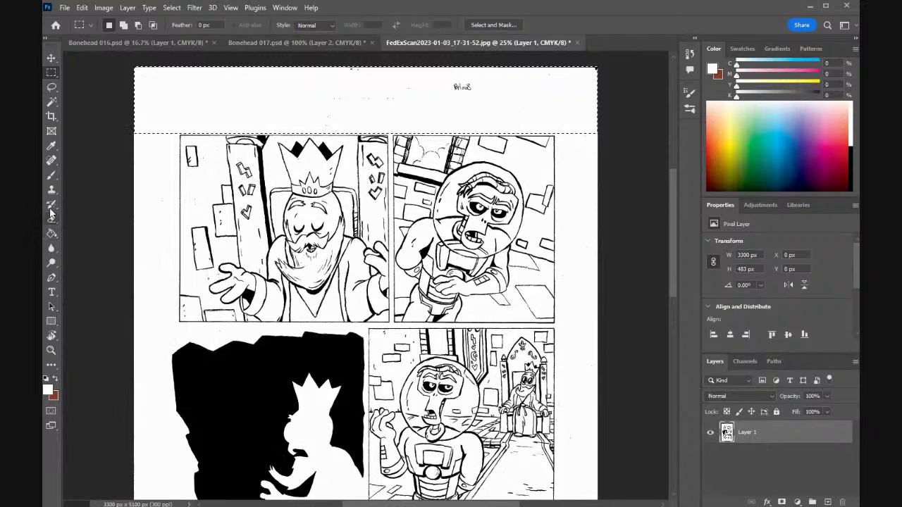
# - Enlarge the brush to about 1811 px and paint the selected top margin white to cover the handwriting and specks
pyautogui.click(50, 175)
pyautogui.click(119, 26)
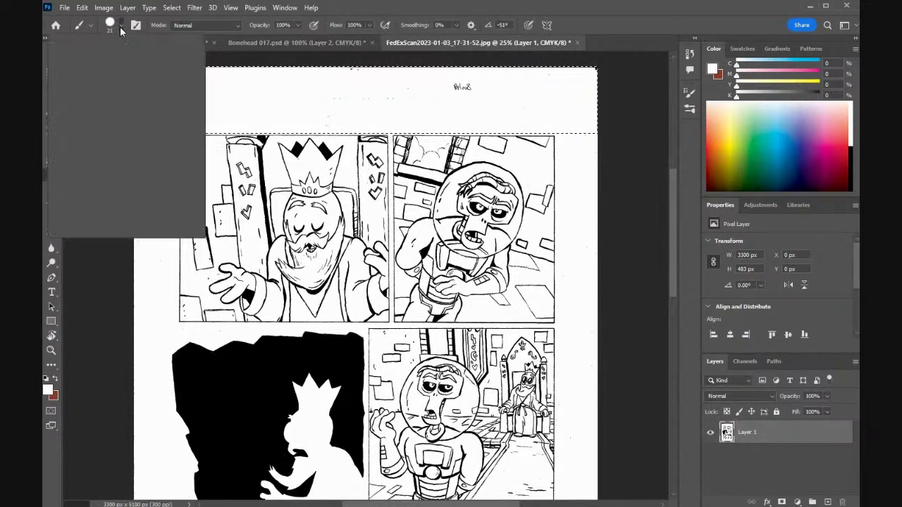
pyautogui.click(166, 63)
pyautogui.moveTo(166, 64); pyautogui.dragTo(170, 59)
pyautogui.press('Return')
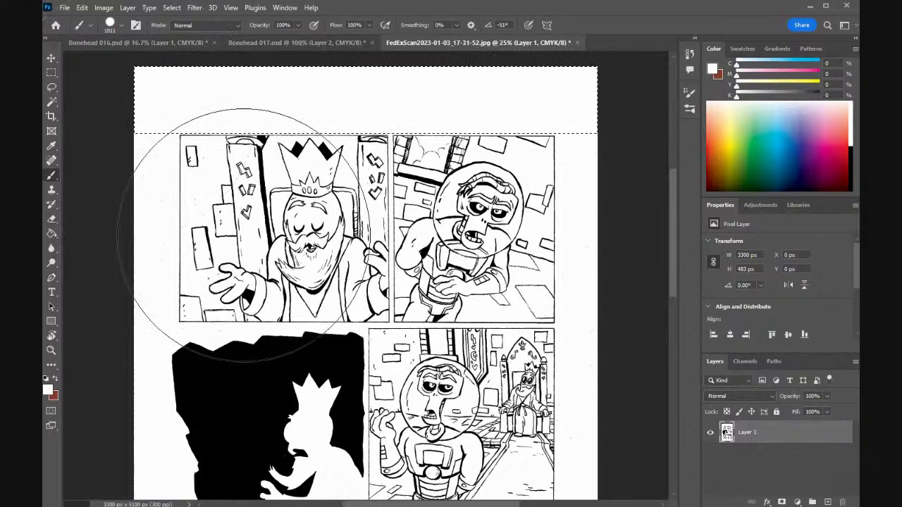
# - Select the upper part of the page's left margin, about 300 by 2005 px, and paint it white
pyautogui.click(53, 73)
pyautogui.moveTo(120, 58)
pyautogui.mouseDown()
pyautogui.moveTo(161, 202)
pyautogui.moveTo(163, 328)
pyautogui.moveTo(176, 347)
pyautogui.mouseUp()
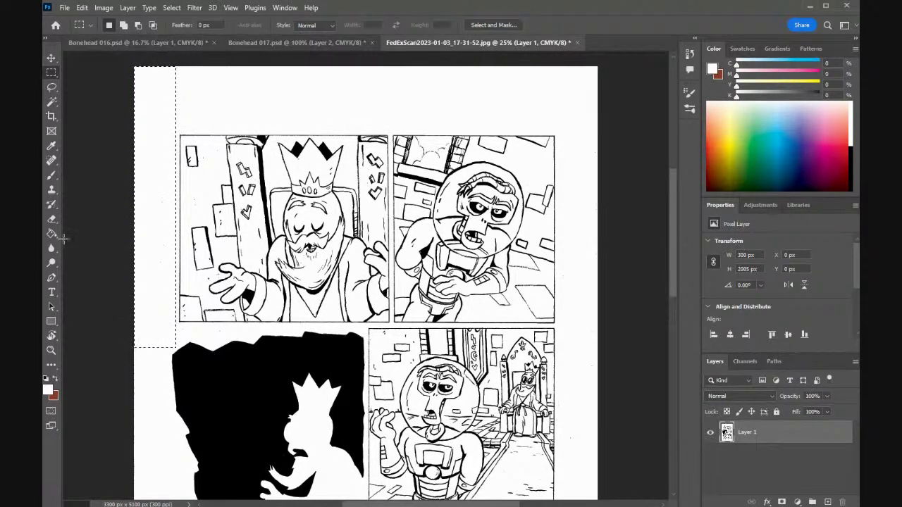
pyautogui.click(53, 102)
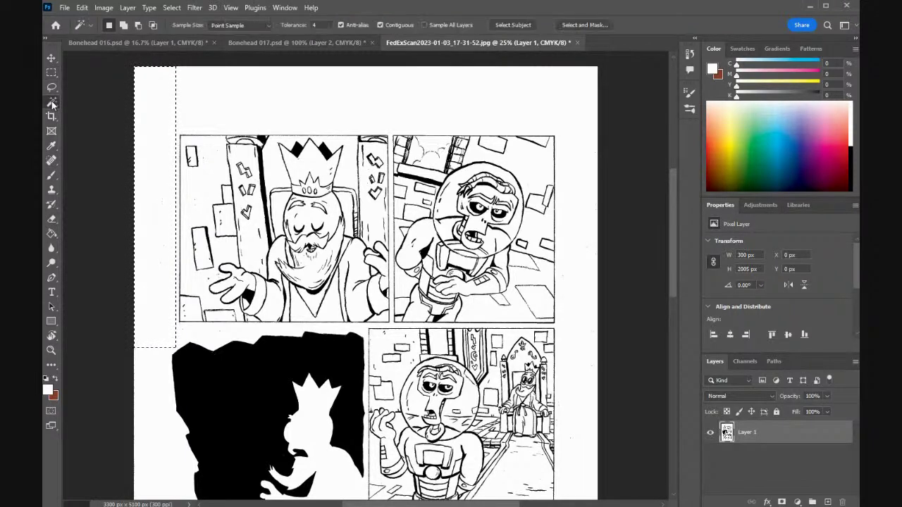
pyautogui.click(52, 175)
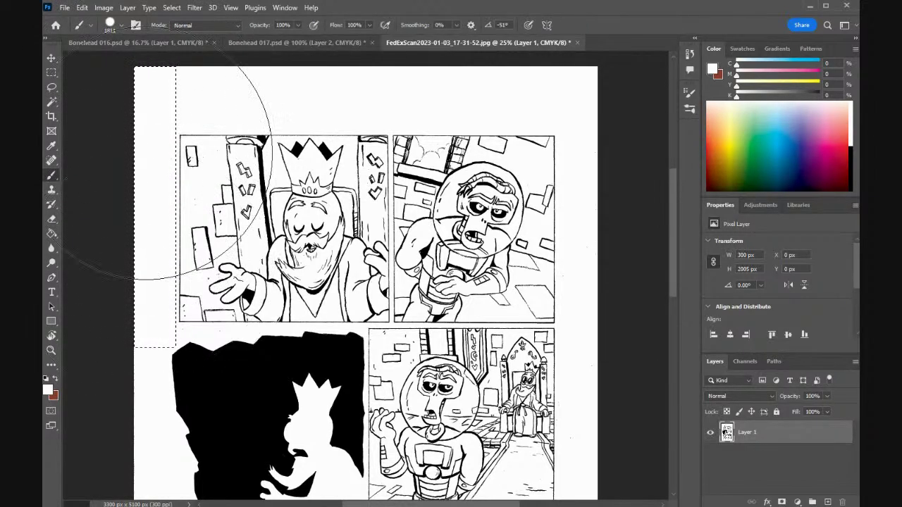
# - Select the page's right margin over its full height, about 284 by 5100 px, and paint it white
pyautogui.click(52, 72)
pyautogui.moveTo(614, 61); pyautogui.dragTo(547, 503)
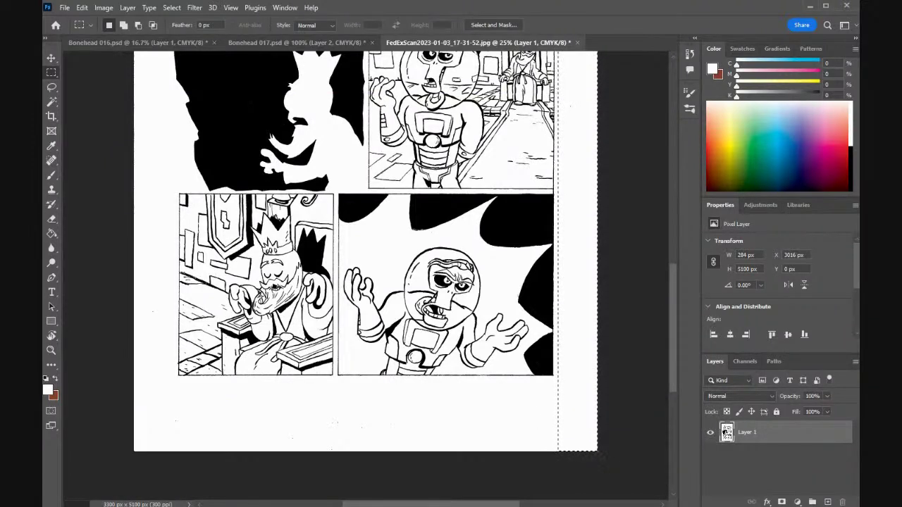
pyautogui.click(52, 175)
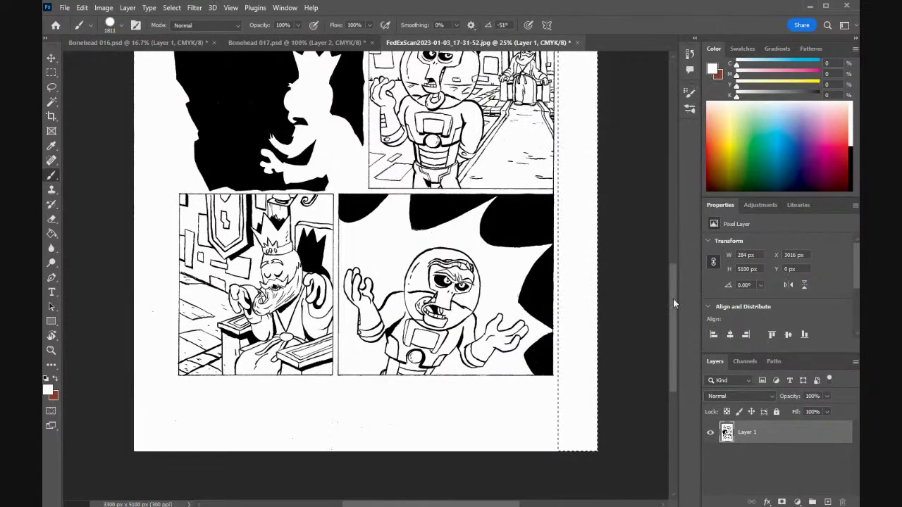
pyautogui.moveTo(671, 300)
pyautogui.mouseDown()
pyautogui.moveTo(676, 204)
pyautogui.moveTo(611, 208)
pyautogui.mouseUp()
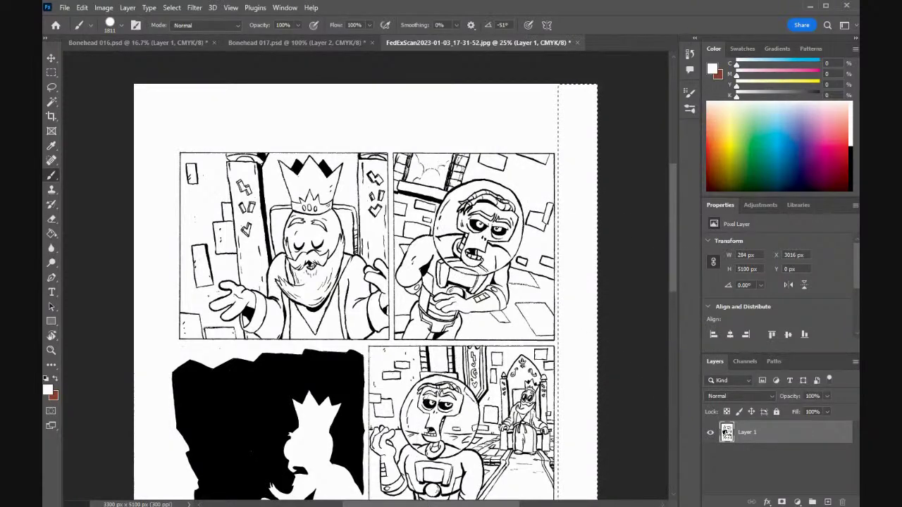
# - Shift the right-margin selection against the panel borders at X 3000 px and paint the full strip white
pyautogui.click(54, 73)
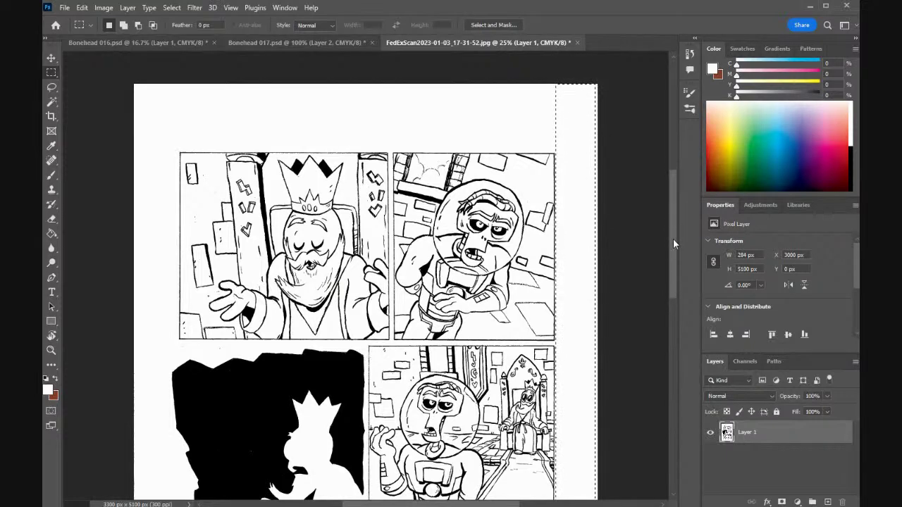
pyautogui.scroll(-3, 673, 239)
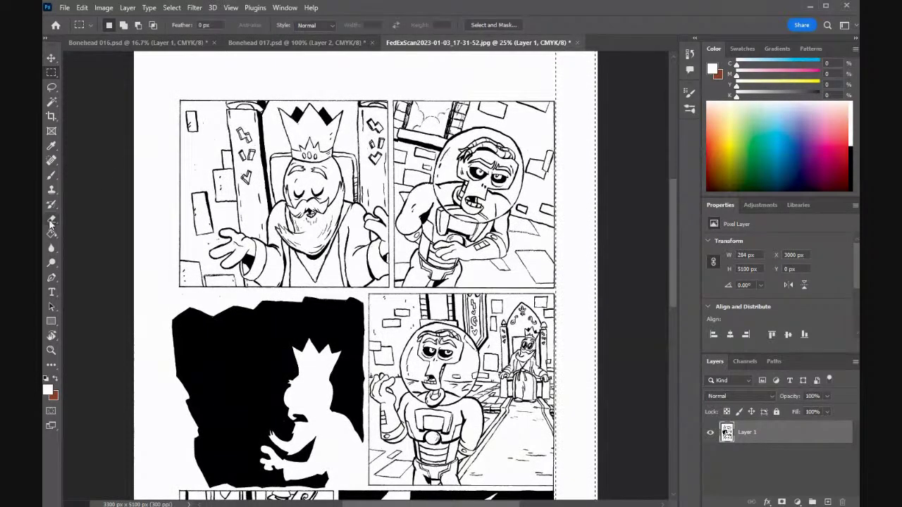
pyautogui.click(52, 175)
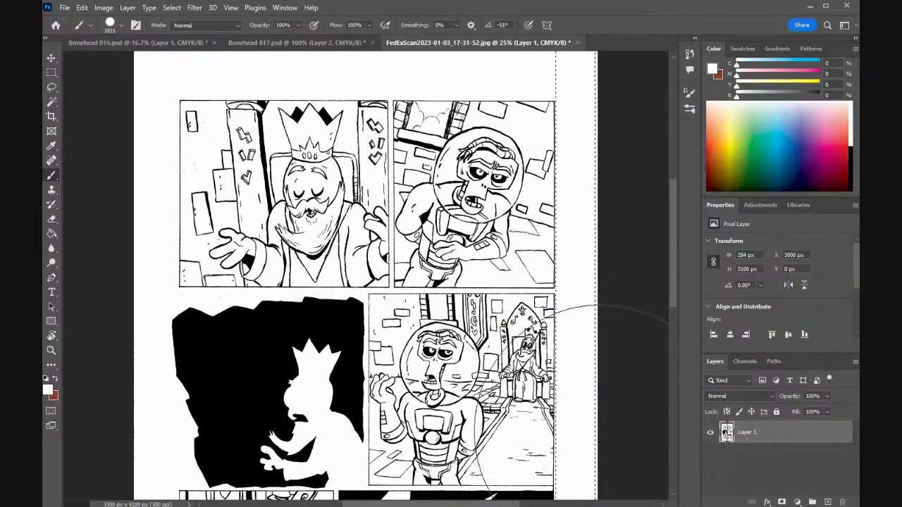
pyautogui.moveTo(674, 252); pyautogui.dragTo(673, 340)
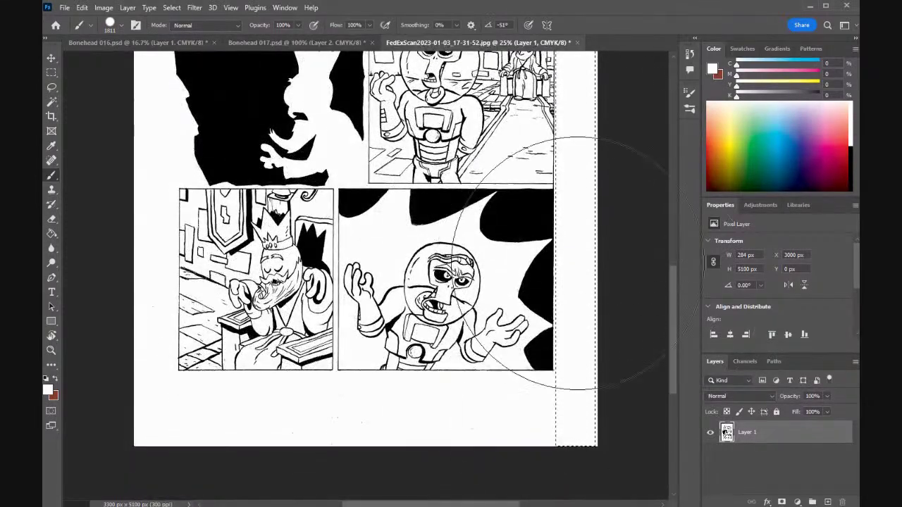
# - Select the margin below the bottom panels, about 3300 by 544 px, and paint out its specks in white
pyautogui.click(51, 72)
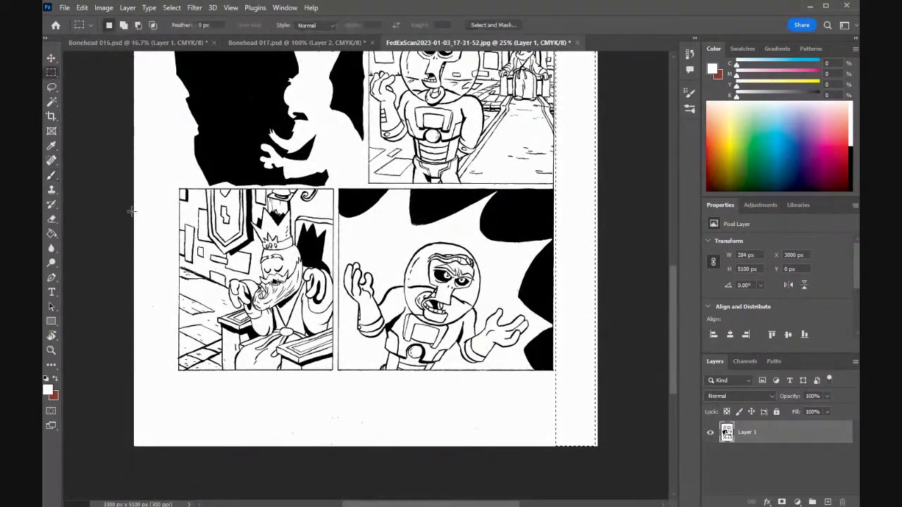
pyautogui.moveTo(120, 364); pyautogui.dragTo(614, 477)
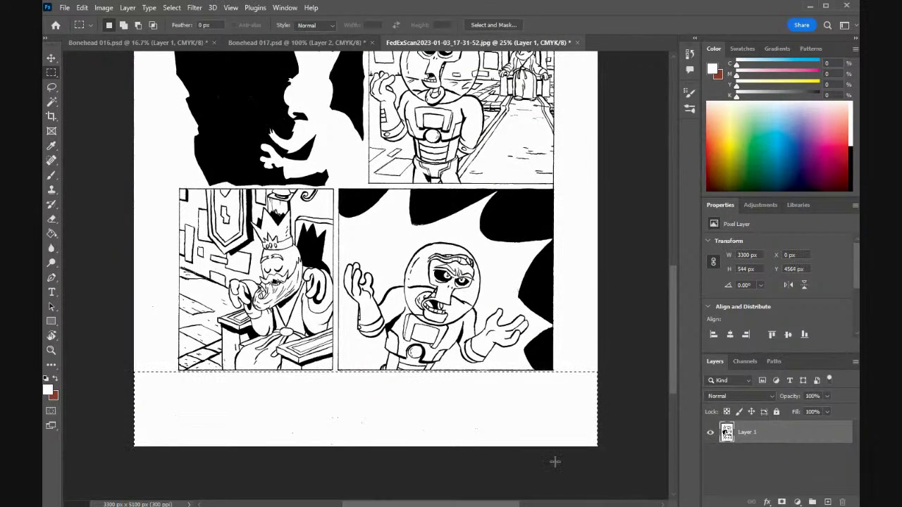
pyautogui.click(51, 178)
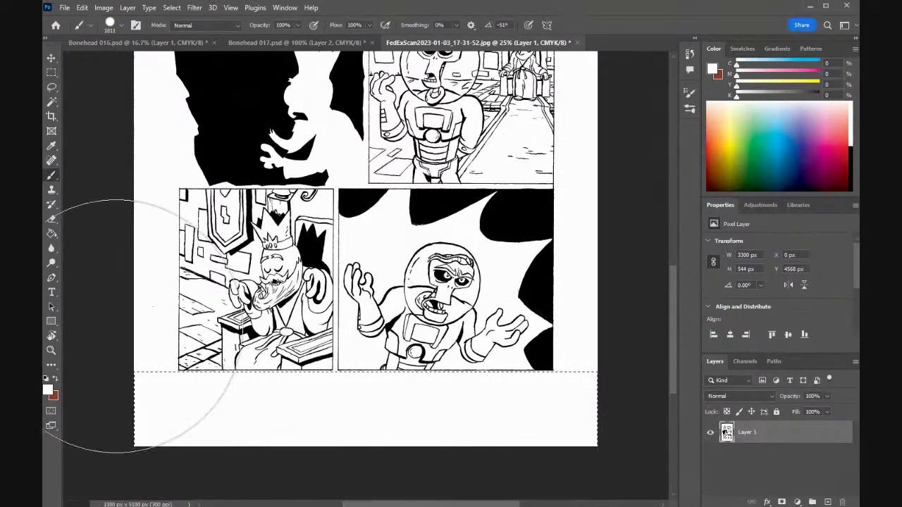
# - Select the lower part of the page's left margin, about 304 by 2617 px, and paint it white
pyautogui.click(51, 73)
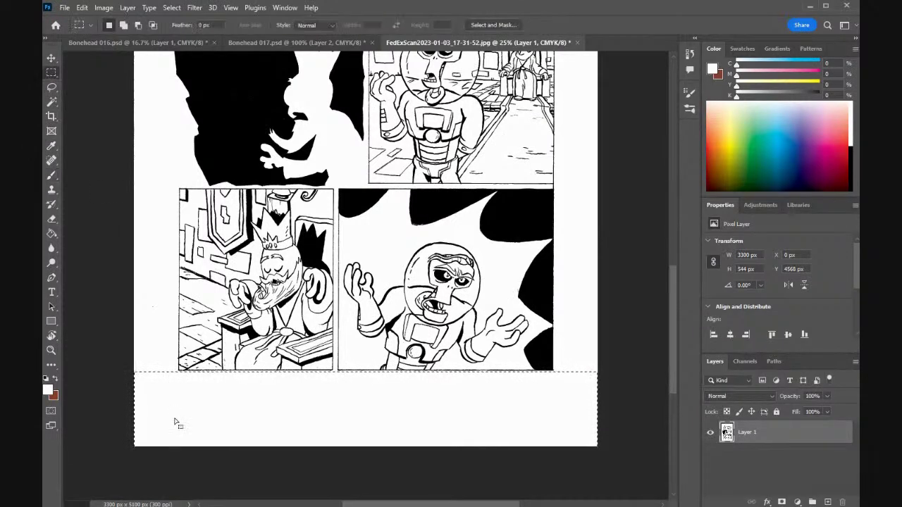
pyautogui.click(155, 457)
pyautogui.moveTo(169, 464); pyautogui.dragTo(130, 53)
pyautogui.moveTo(177, 465); pyautogui.dragTo(112, 90)
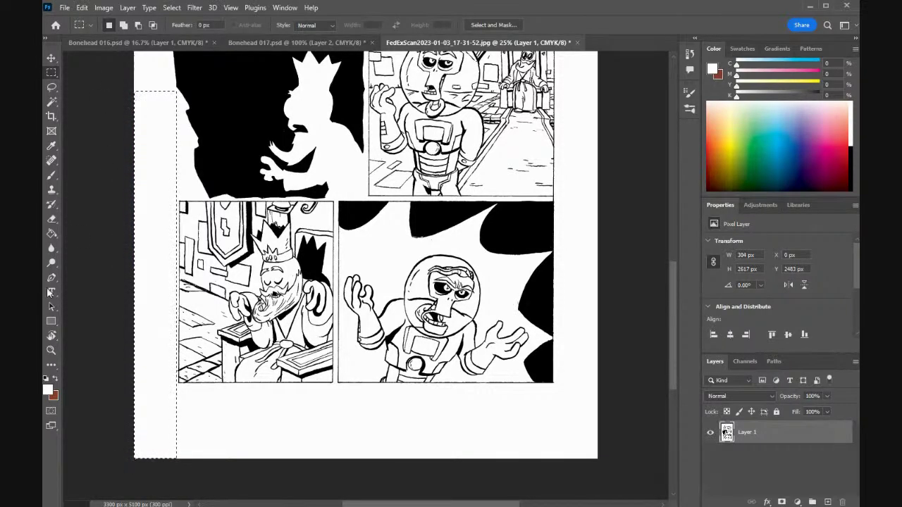
pyautogui.click(51, 175)
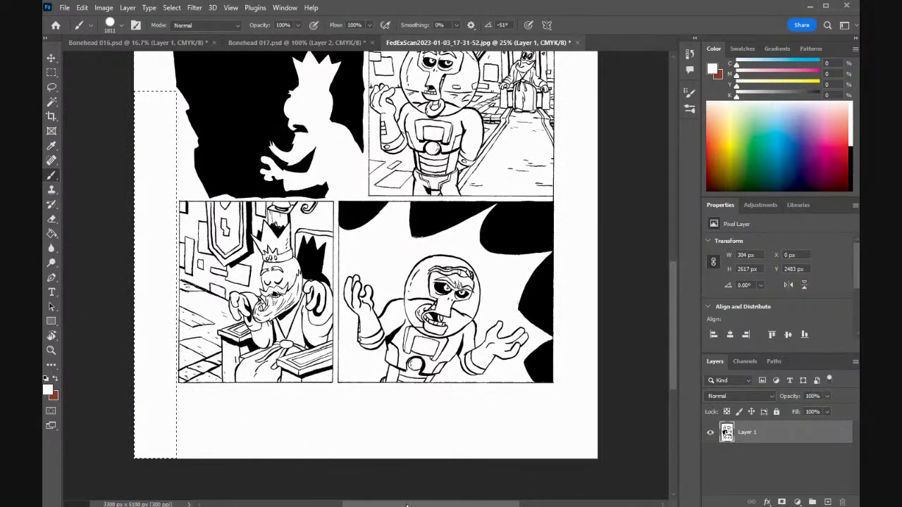
pyautogui.hscroll(-5, 324, 489)
pyautogui.scroll(5, 563, 296)
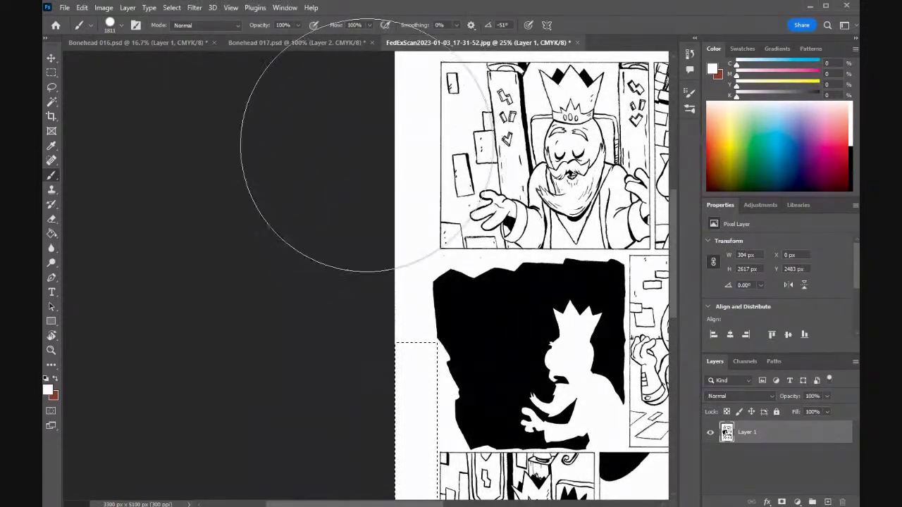
# - Select the middle stretch of the page's left margin, about 251 by 1968 px, and paint it white
pyautogui.click(51, 73)
pyautogui.moveTo(343, 109); pyautogui.dragTo(429, 386)
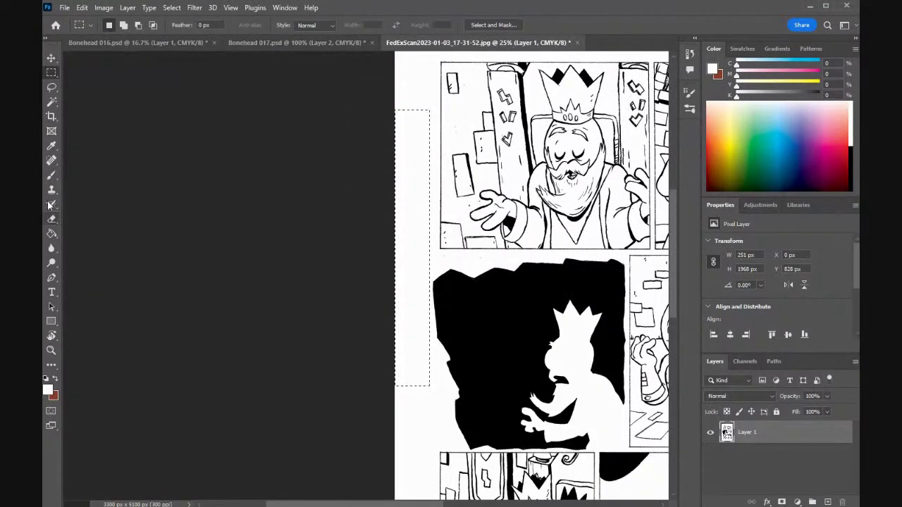
pyautogui.click(51, 175)
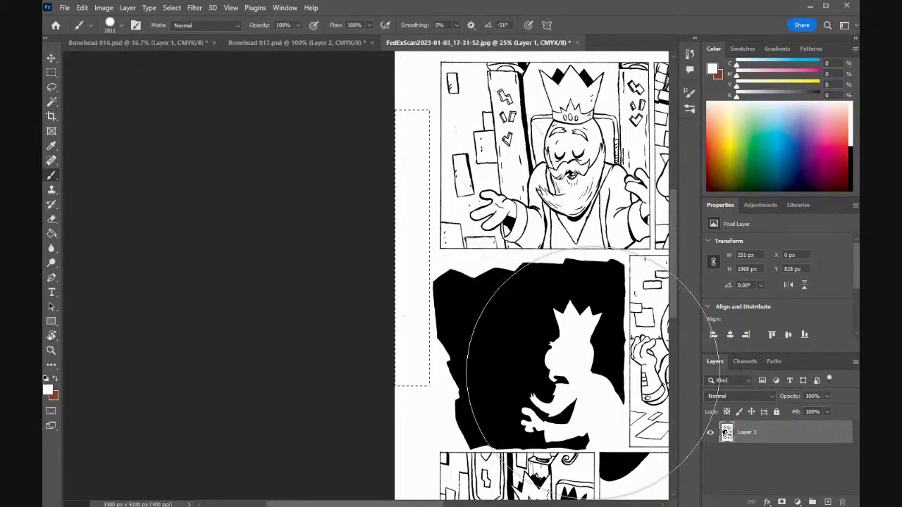
pyautogui.scroll(3, 588, 377)
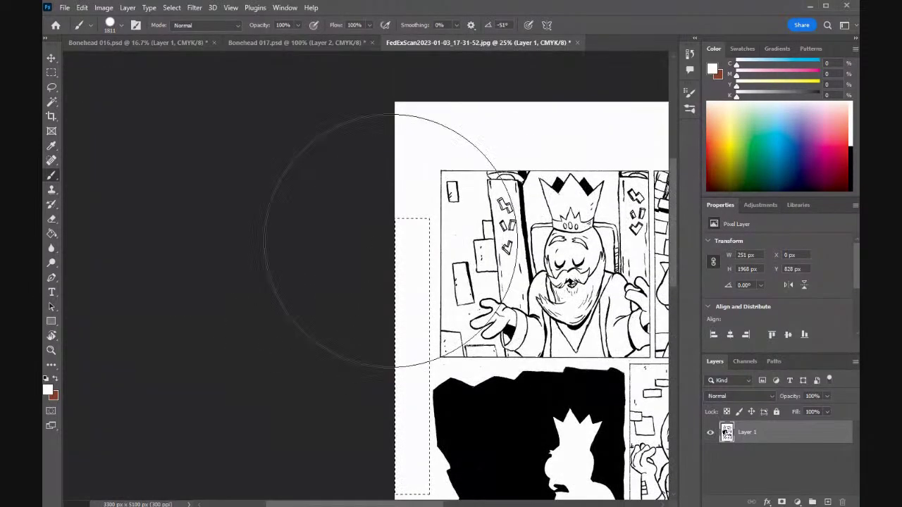
# - Select the upper part of the left margin from the page corner, about 313 by 2020 px, paint it white and deselect
pyautogui.click(51, 73)
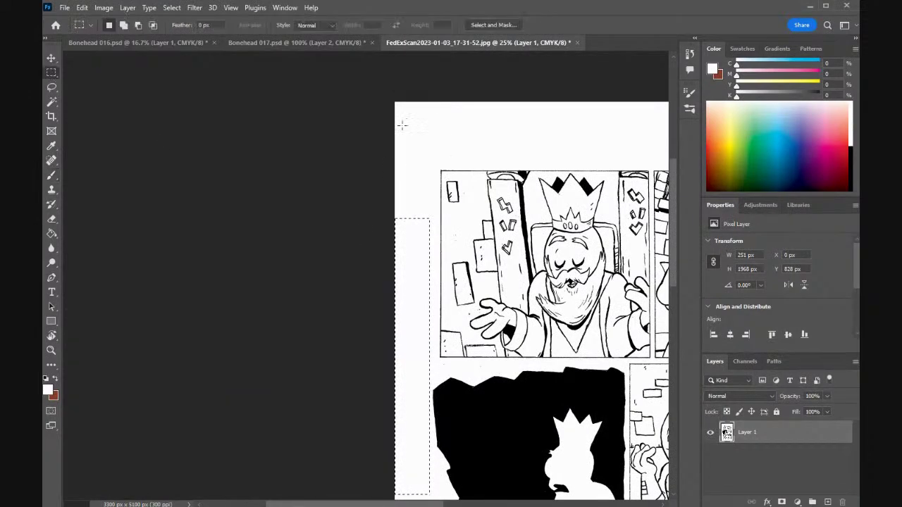
pyautogui.moveTo(394, 103); pyautogui.dragTo(439, 386)
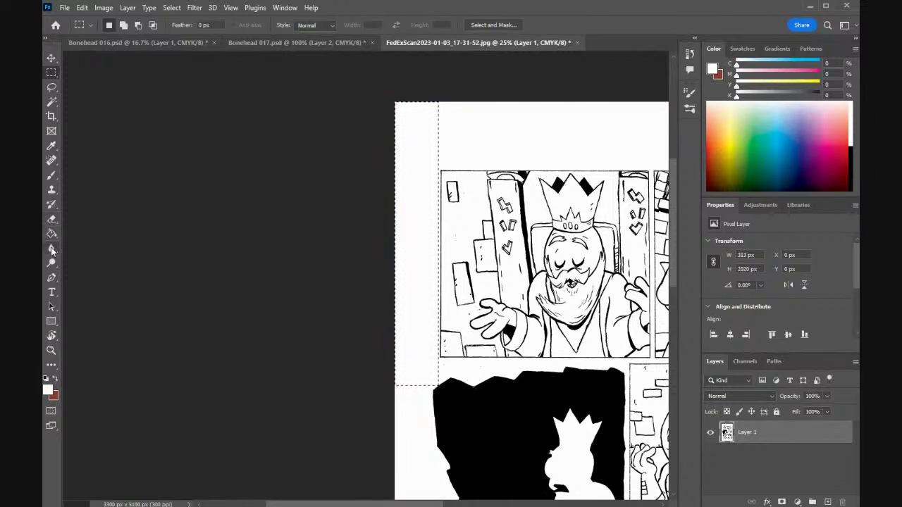
pyautogui.click(52, 175)
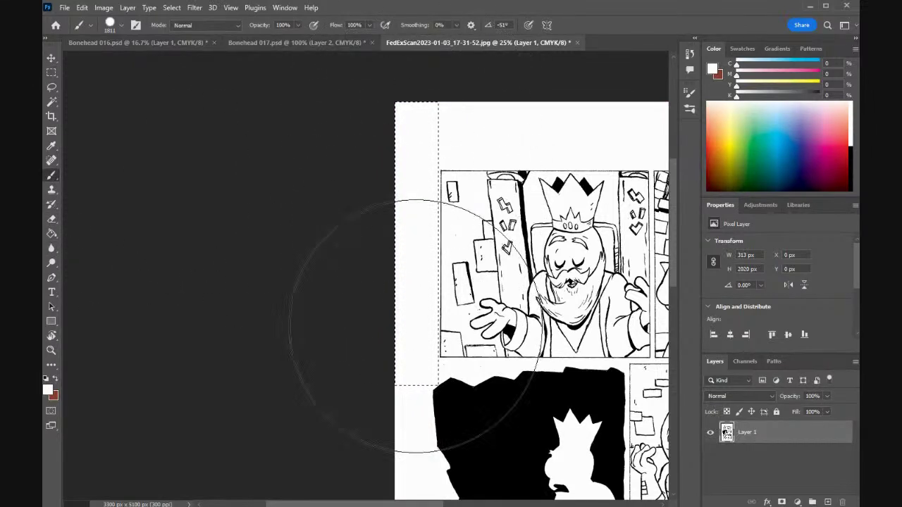
pyautogui.hotkey('ctrl', 'd')
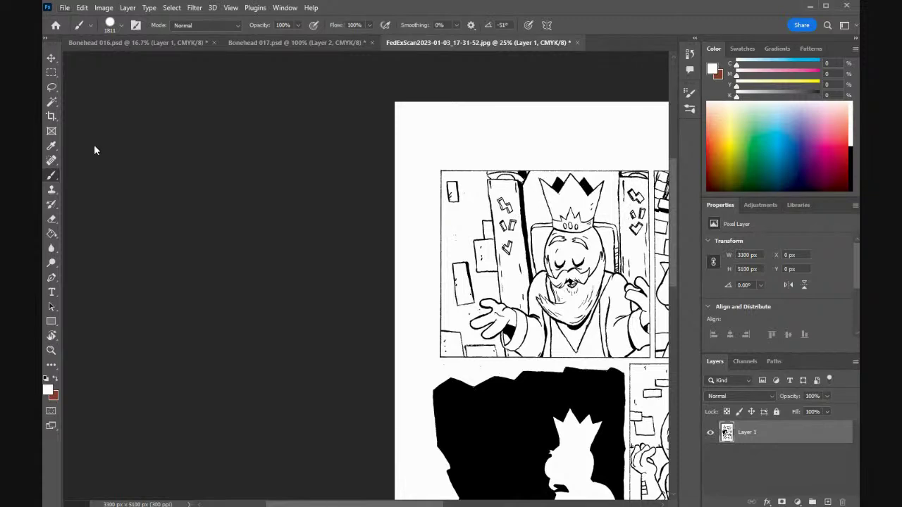
pyautogui.hotkey('ctrl', 'shift', 's')
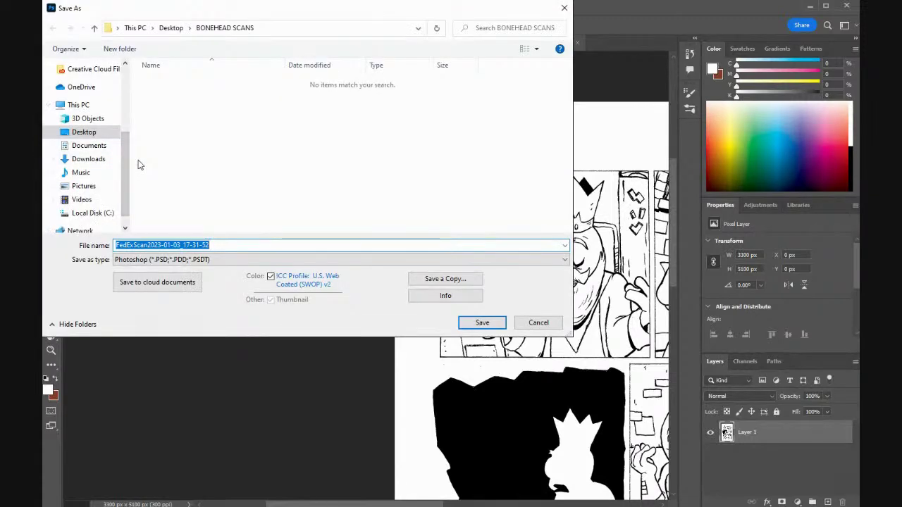
pyautogui.write('Bonehead')
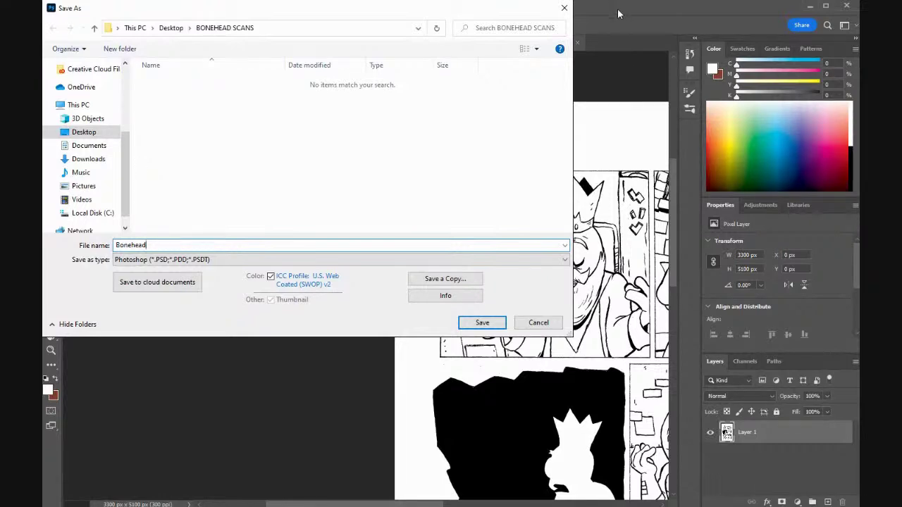
pyautogui.click(539, 323)
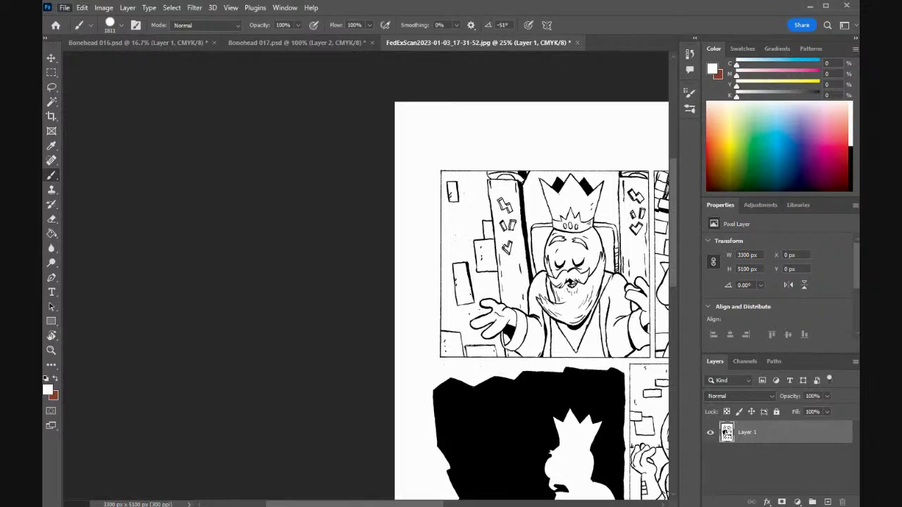
# - Save the scanned page as Photoshop file "Bonehead 018" in the Desktop folder BONEHEAD BOOK FILES, and close the document
pyautogui.hotkey('ctrl', 'shift', 's')
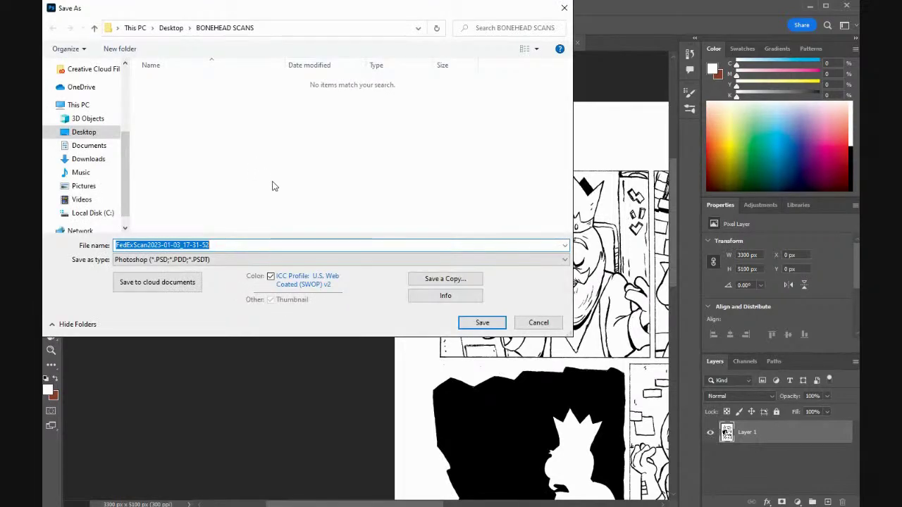
pyautogui.write('Bonehead')
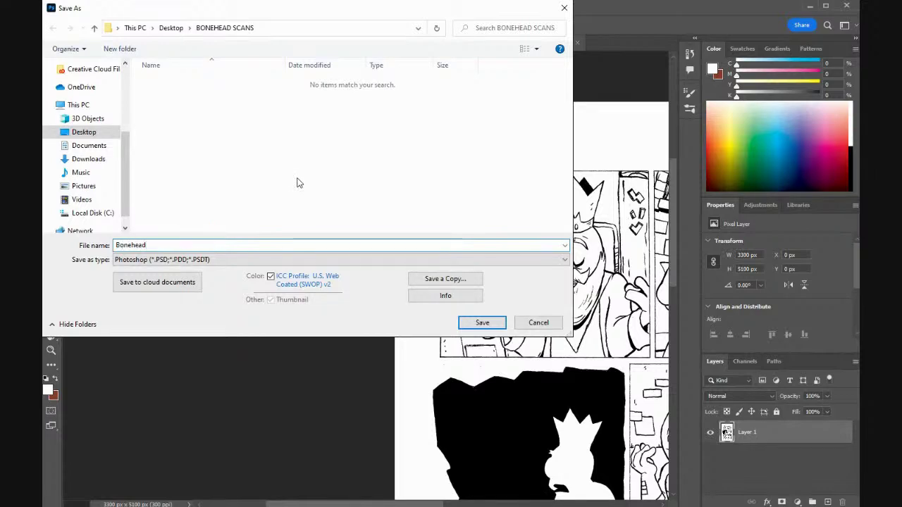
pyautogui.write(' 018')
pyautogui.click(171, 28)
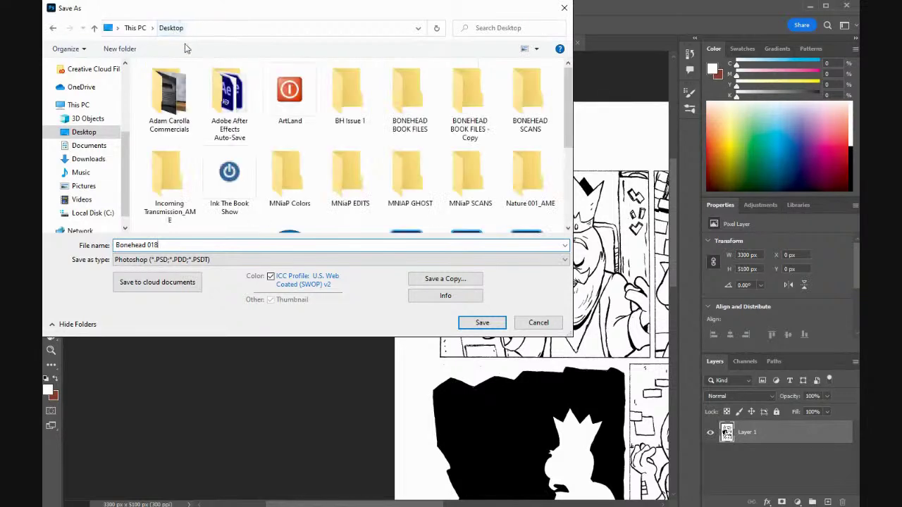
pyautogui.doubleClick(411, 102)
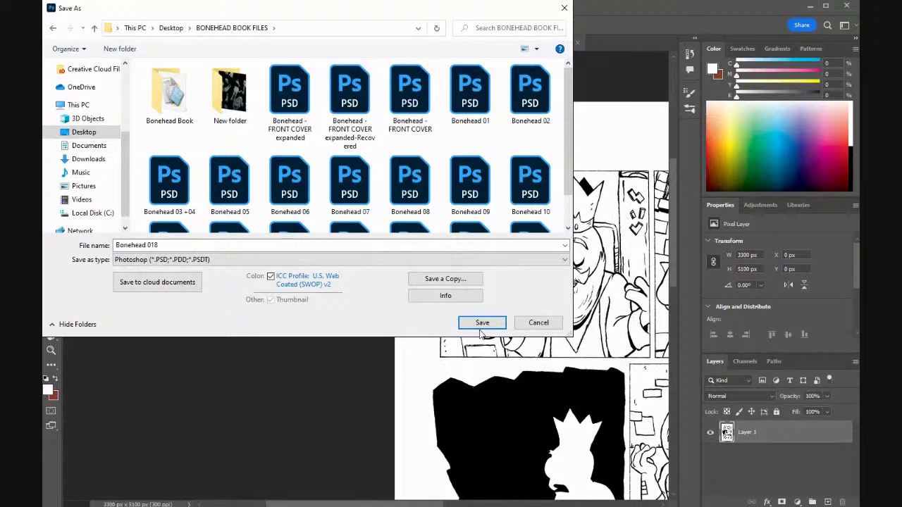
pyautogui.click(482, 325)
pyautogui.click(699, 108)
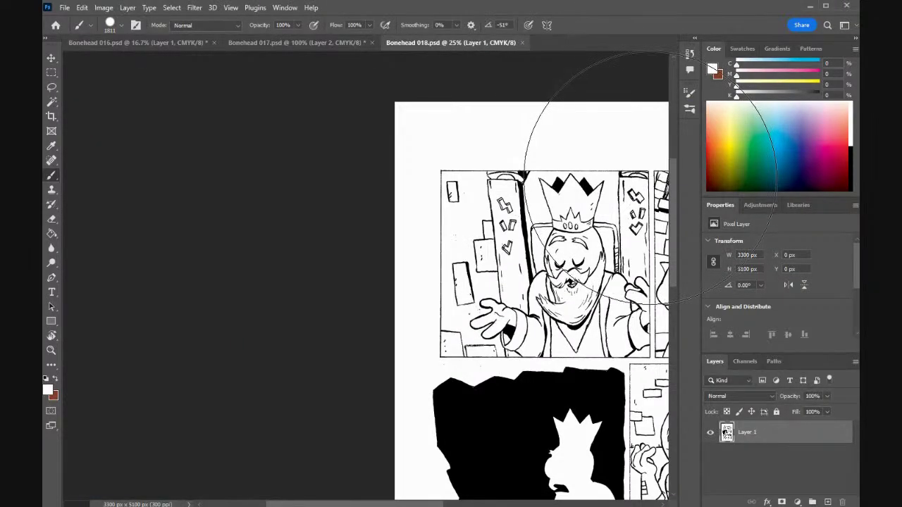
pyautogui.click(522, 43)
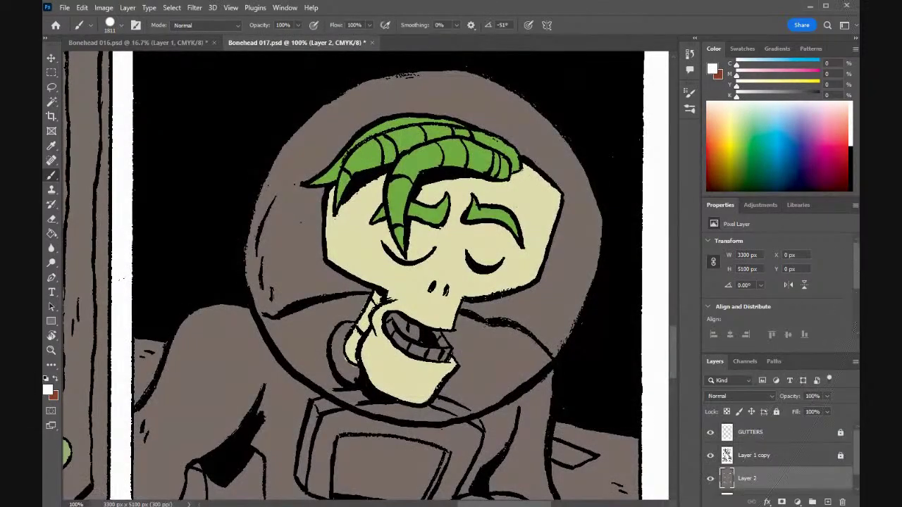
# - Set the size of the Hard Round Pressure Size brush to 15 px
pyautogui.click(119, 26)
pyautogui.moveTo(111, 64); pyautogui.dragTo(107, 65)
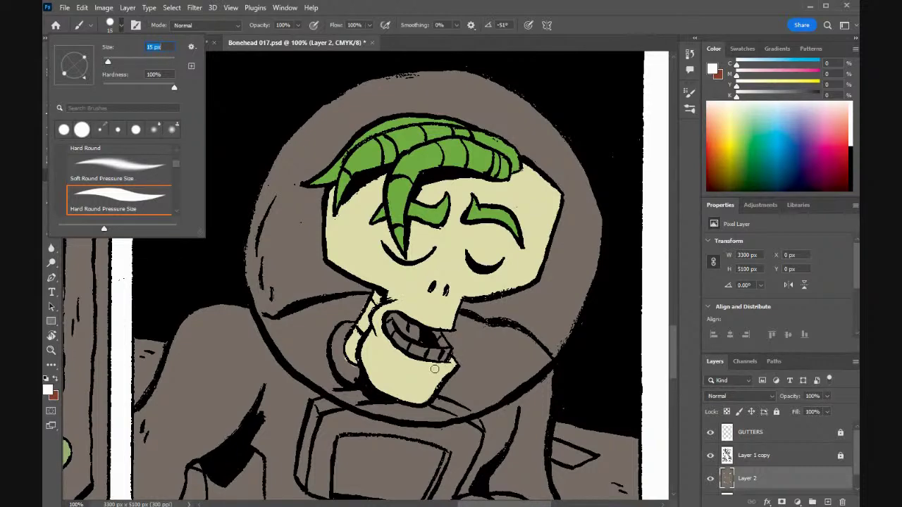
pyautogui.press('Return')
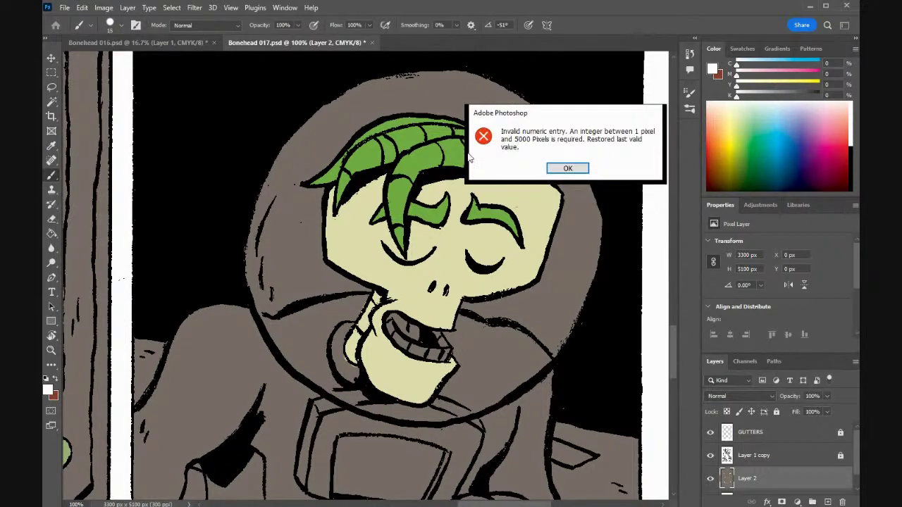
pyautogui.click(567, 170)
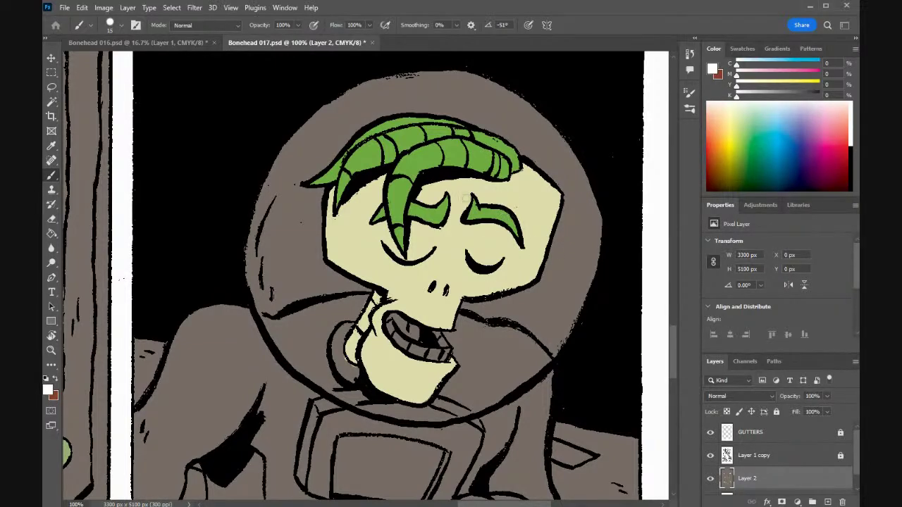
pyautogui.click(476, 158)
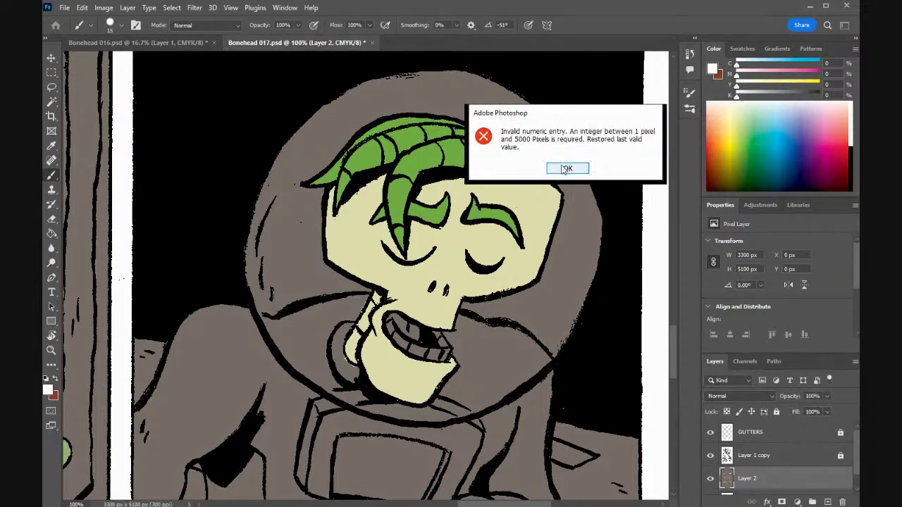
pyautogui.click(567, 169)
pyautogui.click(121, 26)
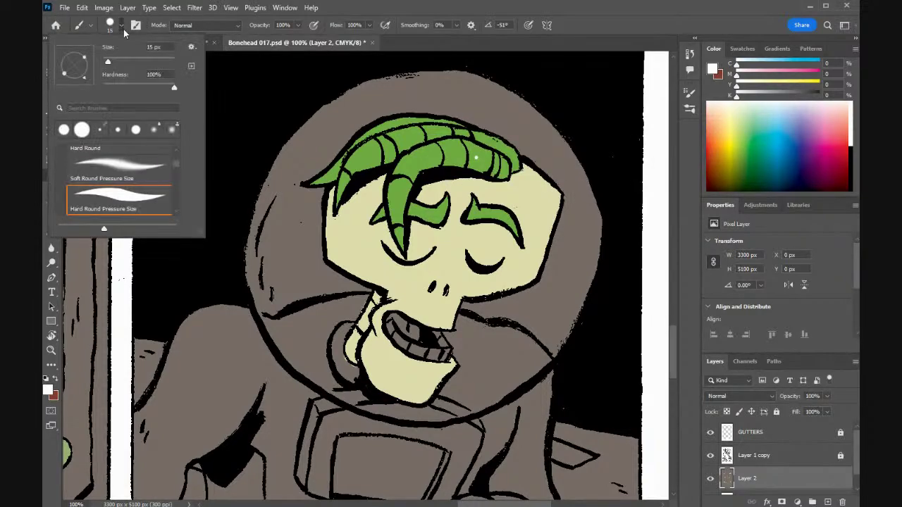
pyautogui.click(299, 123)
pyautogui.moveTo(379, 163)
pyautogui.mouseDown()
pyautogui.moveTo(342, 145)
pyautogui.moveTo(347, 169)
pyautogui.mouseUp()
pyautogui.hotkey('ctrl', 'z')
pyautogui.hotkey('ctrl', 'z')
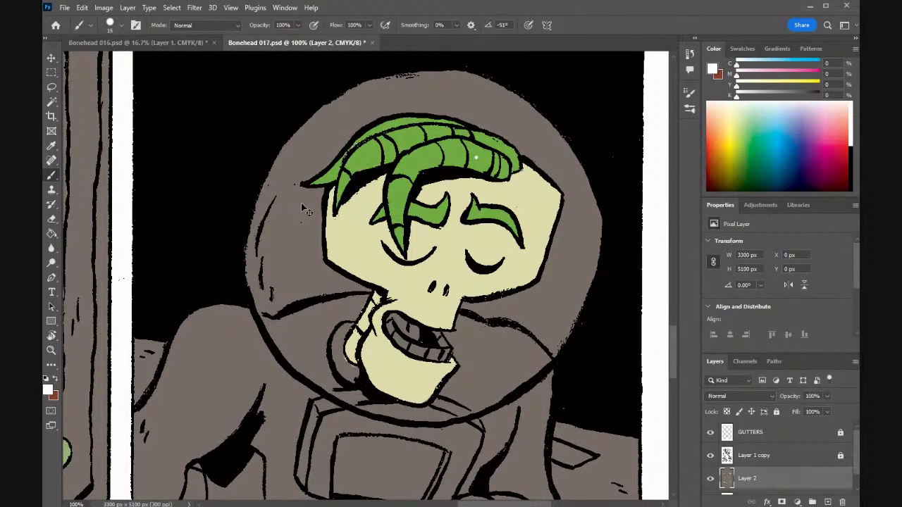
# - Sample the green of the finished skeleton's hair and paint the laughing skeleton's hair and eyebrows with it on Layer 2
pyautogui.press('i')
pyautogui.click(451, 152)
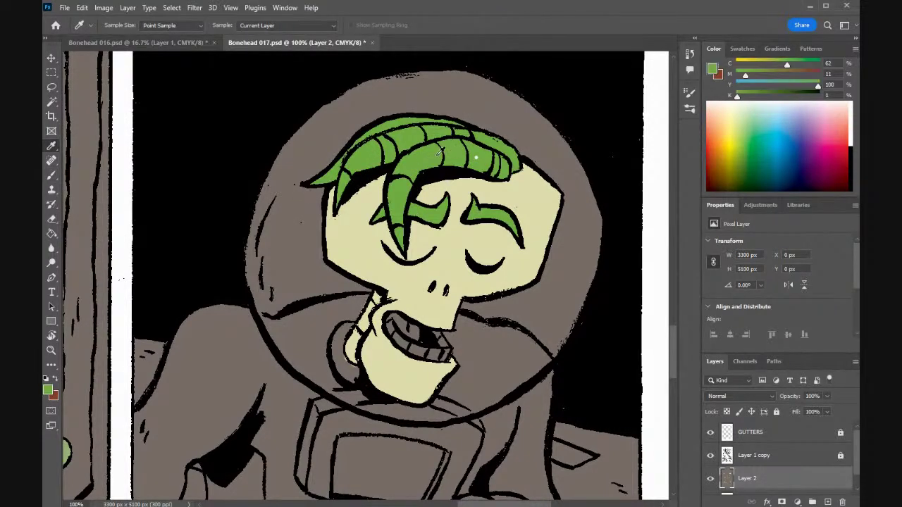
pyautogui.press('b')
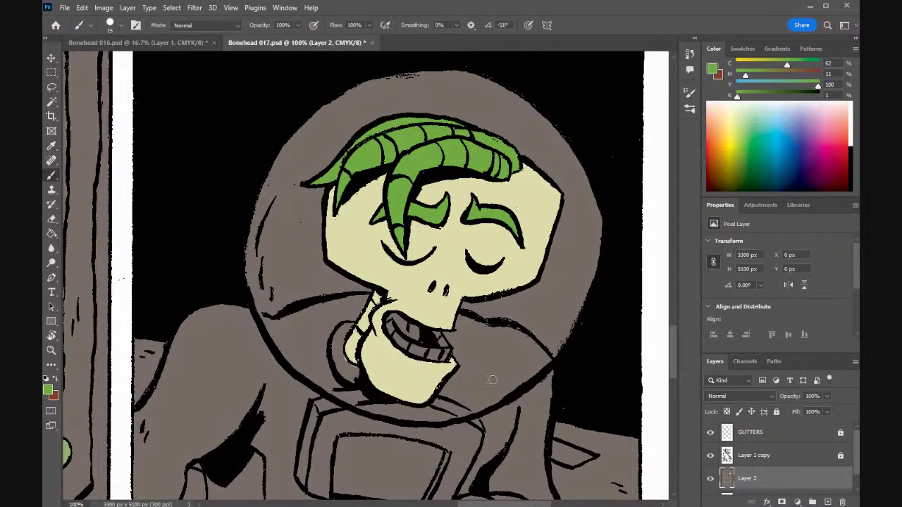
pyautogui.moveTo(462, 504); pyautogui.dragTo(326, 496)
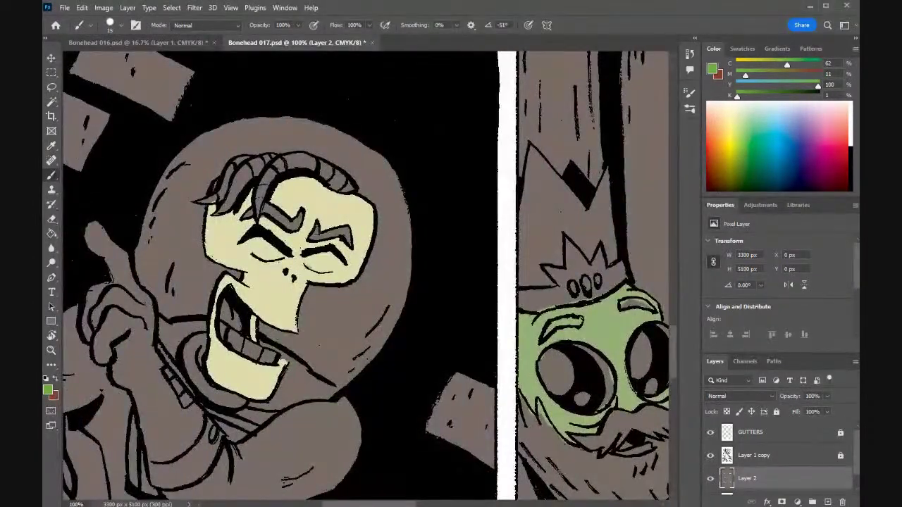
pyautogui.moveTo(313, 228)
pyautogui.mouseDown()
pyautogui.moveTo(352, 241)
pyautogui.moveTo(351, 229)
pyautogui.moveTo(341, 240)
pyautogui.mouseUp()
pyautogui.moveTo(307, 211)
pyautogui.mouseDown()
pyautogui.moveTo(295, 230)
pyautogui.moveTo(269, 209)
pyautogui.moveTo(248, 215)
pyautogui.moveTo(267, 176)
pyautogui.moveTo(302, 162)
pyautogui.moveTo(338, 185)
pyautogui.mouseUp()
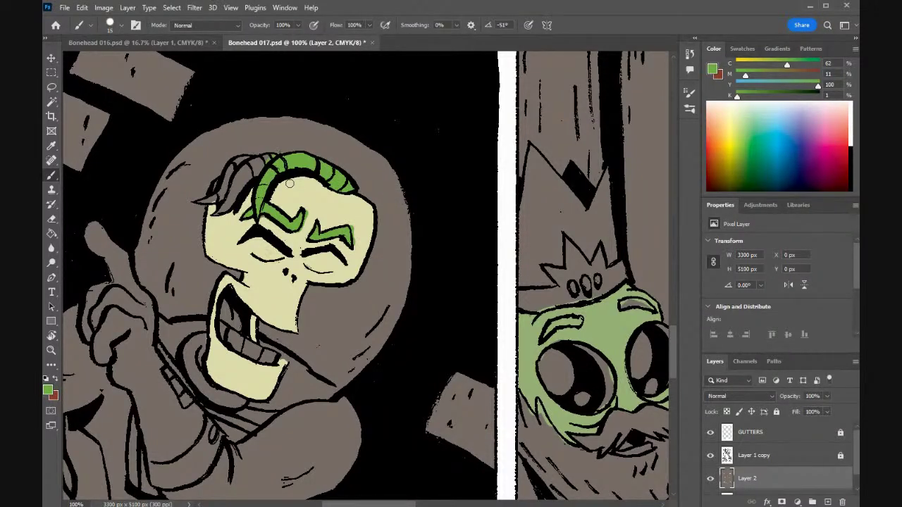
pyautogui.moveTo(264, 167)
pyautogui.mouseDown()
pyautogui.moveTo(243, 174)
pyautogui.moveTo(217, 213)
pyautogui.moveTo(234, 180)
pyautogui.moveTo(227, 203)
pyautogui.moveTo(234, 182)
pyautogui.moveTo(273, 157)
pyautogui.moveTo(225, 189)
pyautogui.mouseUp()
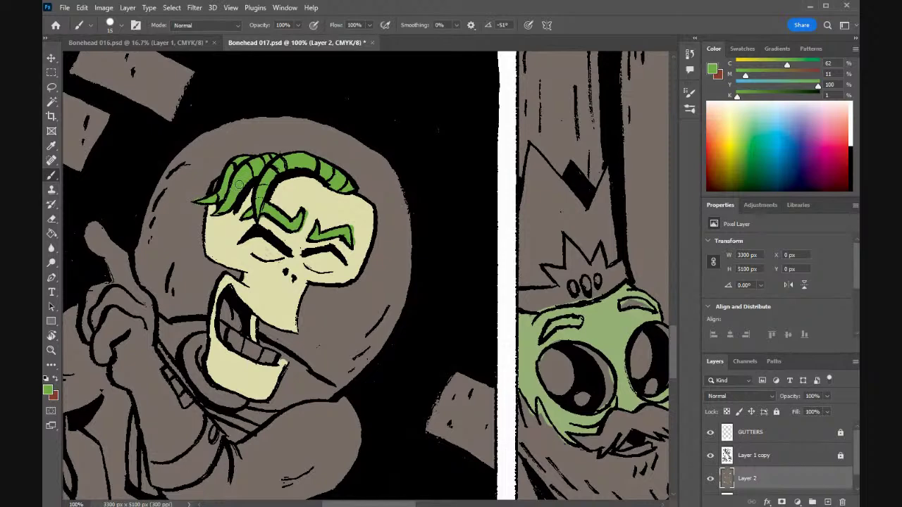
# - Touch up the edges of the laughing skeleton's hair and eyebrows with the sampled bone, green and grey-brown colors
pyautogui.keyDown('alt'); pyautogui.click(331, 212); pyautogui.keyUp('alt')
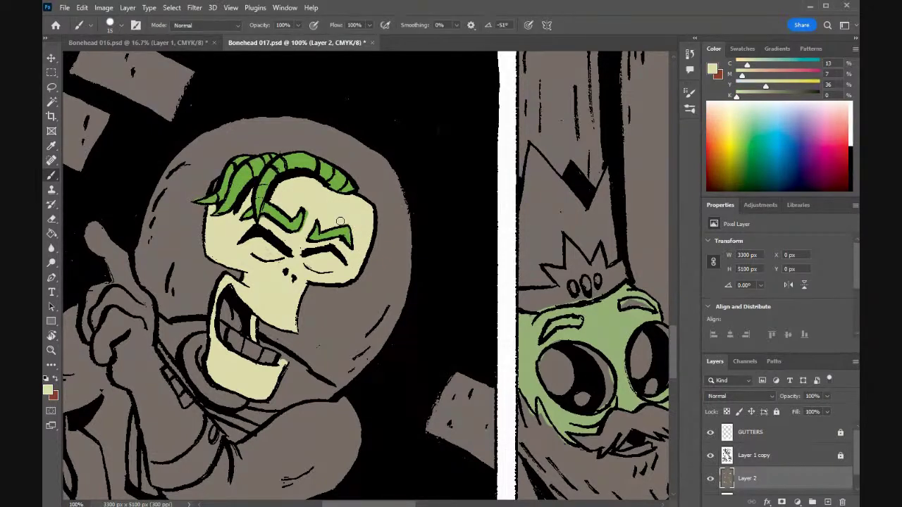
pyautogui.keyDown('alt'); pyautogui.click(297, 229); pyautogui.keyUp('alt')
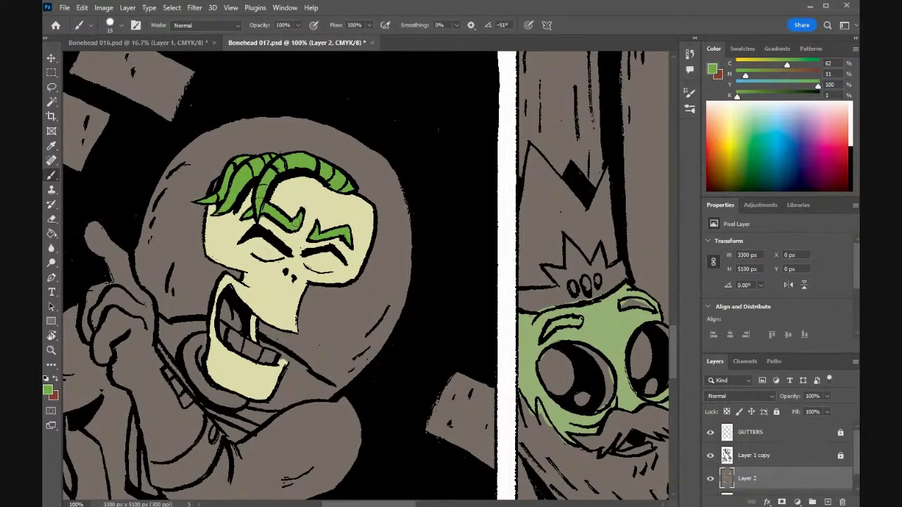
pyautogui.keyDown('alt'); pyautogui.click(260, 220); pyautogui.keyUp('alt')
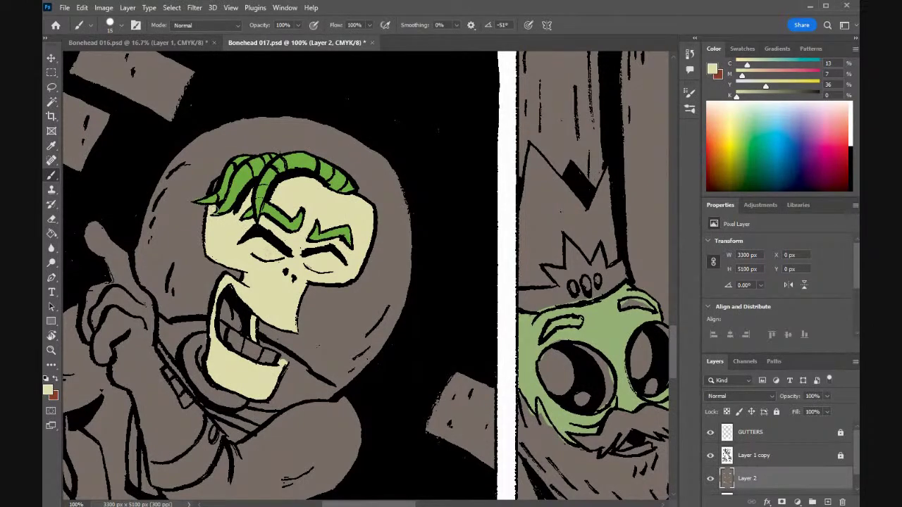
pyautogui.keyDown('alt'); pyautogui.click(217, 177); pyautogui.keyUp('alt')
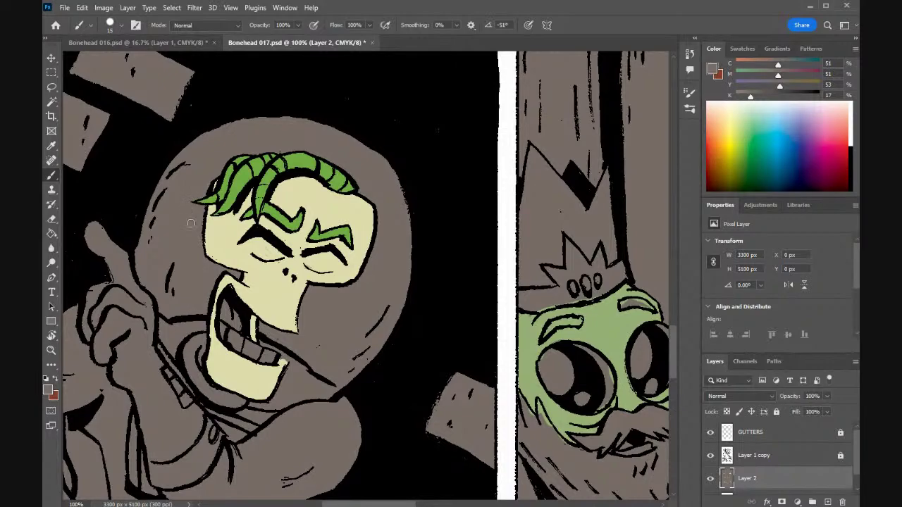
# - Paint the hair and eyebrows of the wide-eyed skeleton near the page's left margin with the sampled hair green
pyautogui.moveTo(674, 343)
pyautogui.mouseDown()
pyautogui.moveTo(672, 246)
pyautogui.moveTo(608, 247)
pyautogui.mouseUp()
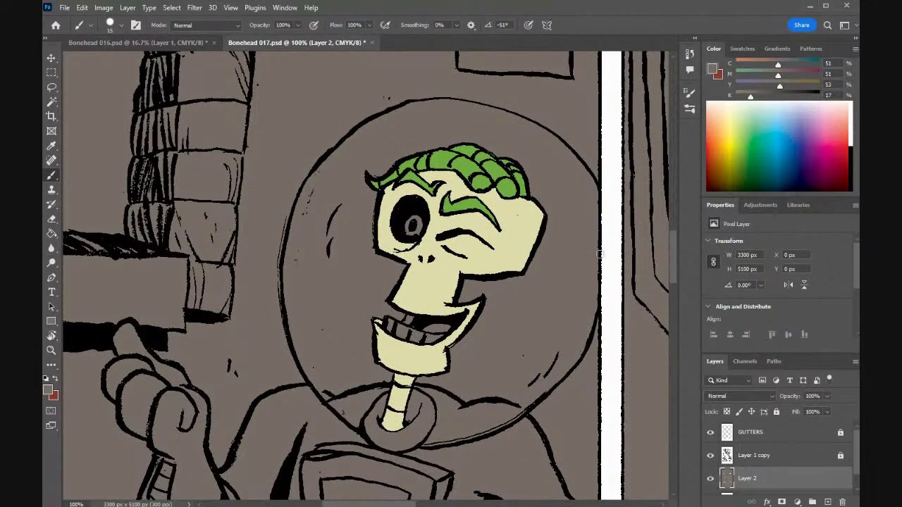
pyautogui.moveTo(672, 260); pyautogui.dragTo(672, 176)
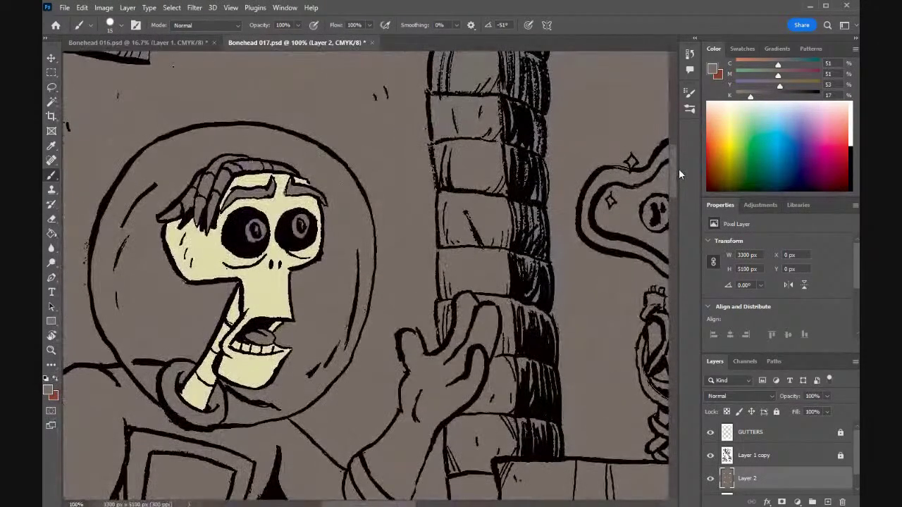
pyautogui.moveTo(323, 500); pyautogui.dragTo(313, 500)
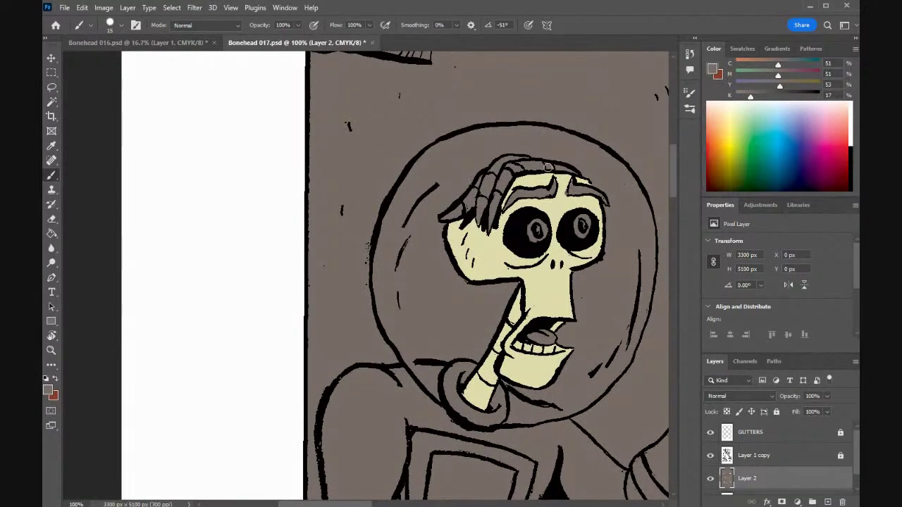
pyautogui.moveTo(674, 184)
pyautogui.mouseDown()
pyautogui.moveTo(674, 255)
pyautogui.moveTo(668, 169)
pyautogui.mouseUp()
pyautogui.press('i')
pyautogui.click(662, 324)
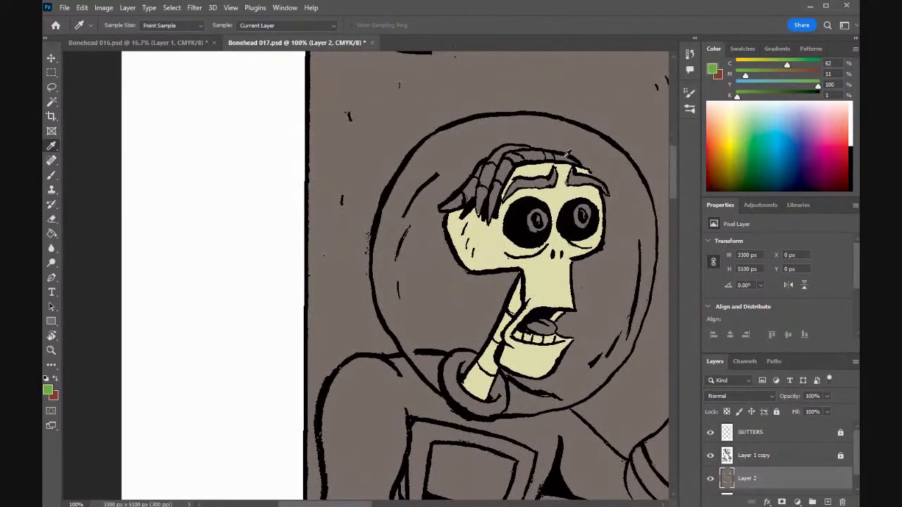
pyautogui.press('b')
pyautogui.moveTo(579, 165)
pyautogui.mouseDown()
pyautogui.moveTo(526, 157)
pyautogui.moveTo(506, 167)
pyautogui.moveTo(490, 220)
pyautogui.mouseUp()
pyautogui.moveTo(492, 173)
pyautogui.mouseDown()
pyautogui.moveTo(487, 206)
pyautogui.moveTo(489, 172)
pyautogui.moveTo(478, 192)
pyautogui.moveTo(491, 163)
pyautogui.moveTo(561, 159)
pyautogui.moveTo(530, 153)
pyautogui.moveTo(501, 162)
pyautogui.moveTo(529, 151)
pyautogui.moveTo(500, 150)
pyautogui.moveTo(481, 189)
pyautogui.moveTo(488, 174)
pyautogui.moveTo(470, 176)
pyautogui.moveTo(486, 162)
pyautogui.moveTo(449, 202)
pyautogui.mouseUp()
pyautogui.moveTo(563, 170)
pyautogui.mouseDown()
pyautogui.moveTo(502, 202)
pyautogui.moveTo(523, 181)
pyautogui.moveTo(602, 191)
pyautogui.moveTo(578, 185)
pyautogui.moveTo(572, 170)
pyautogui.moveTo(570, 181)
pyautogui.moveTo(605, 192)
pyautogui.moveTo(572, 179)
pyautogui.mouseUp()
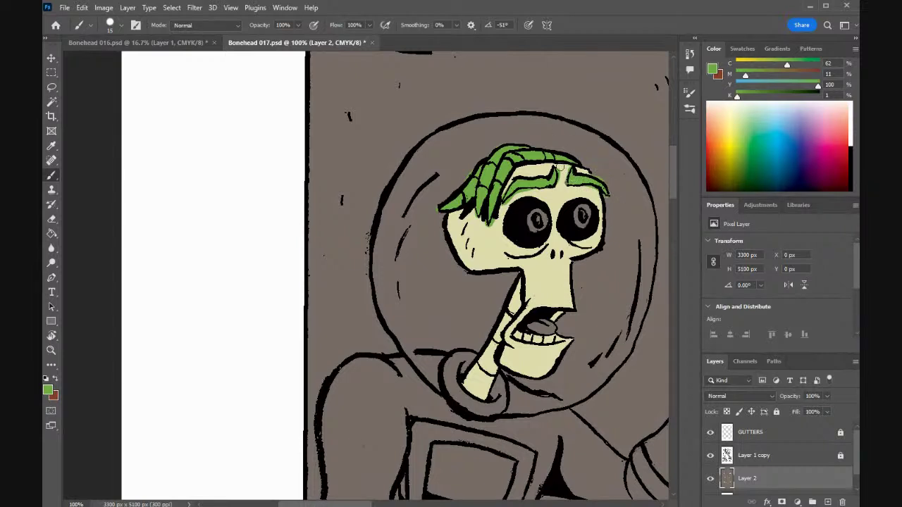
# - Clean up green overspill on the wide-eyed skeleton's forehead with bone color and beside the outer eyebrow with background grey-brown
pyautogui.keyDown('alt'); pyautogui.click(579, 194); pyautogui.keyUp('alt')
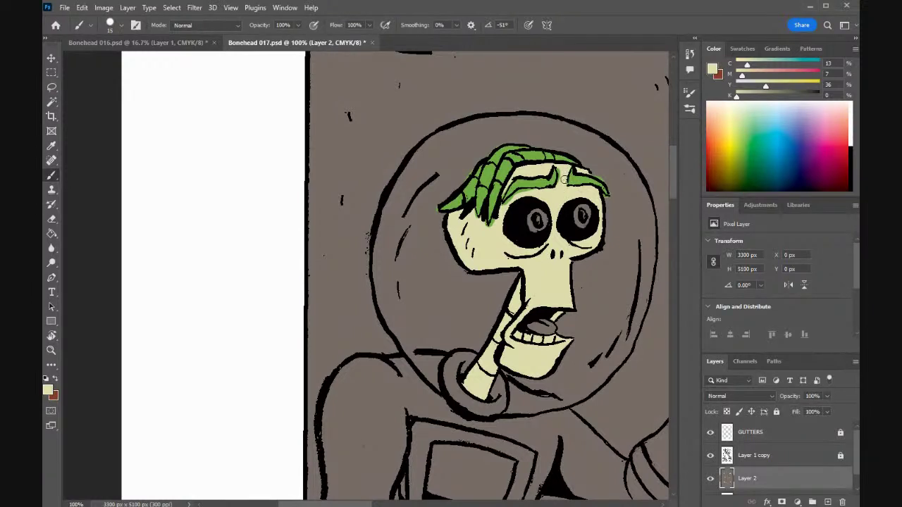
pyautogui.press('i')
pyautogui.click(600, 170)
pyautogui.press('b')
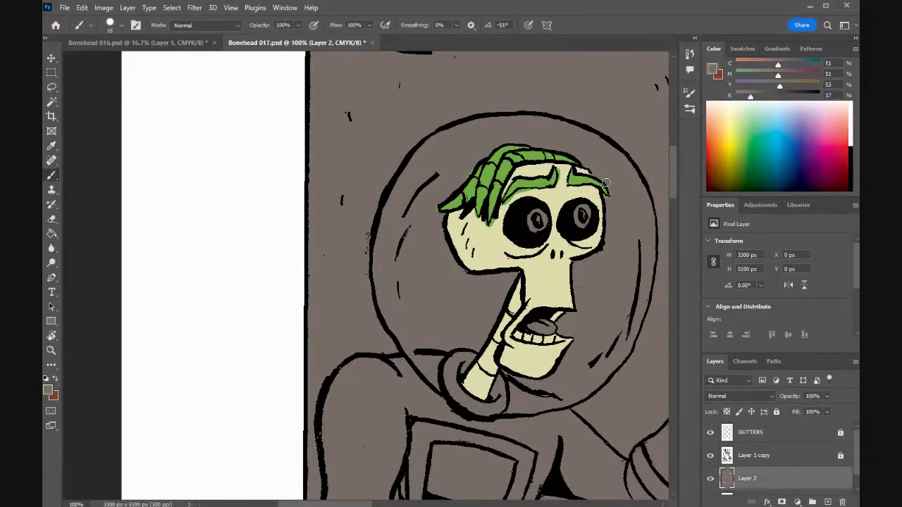
pyautogui.moveTo(612, 198); pyautogui.dragTo(607, 198)
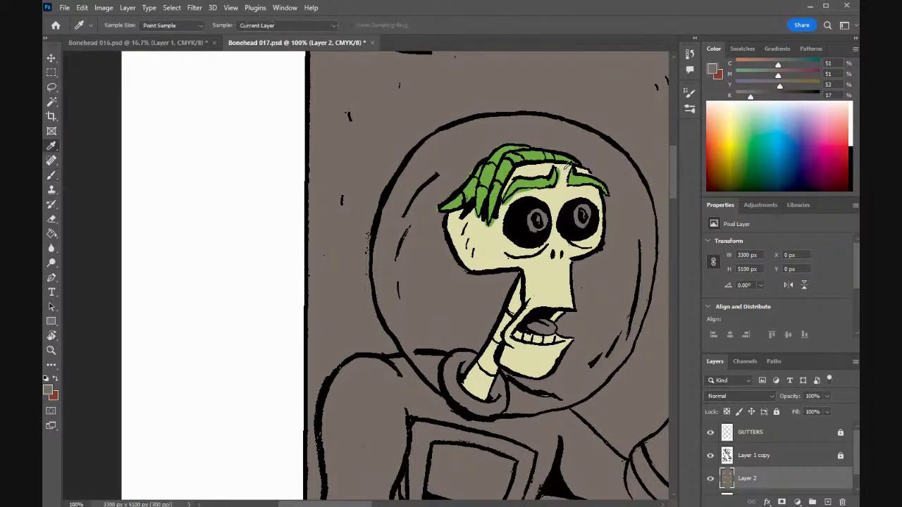
# - Repaint the bone color around the wide-eyed skeleton's eyebrow nearest the hair and touch up that eyebrow with the hair green
pyautogui.keyDown('alt'); pyautogui.click(560, 169); pyautogui.keyUp('alt')
pyautogui.moveTo(548, 187); pyautogui.dragTo(507, 205)
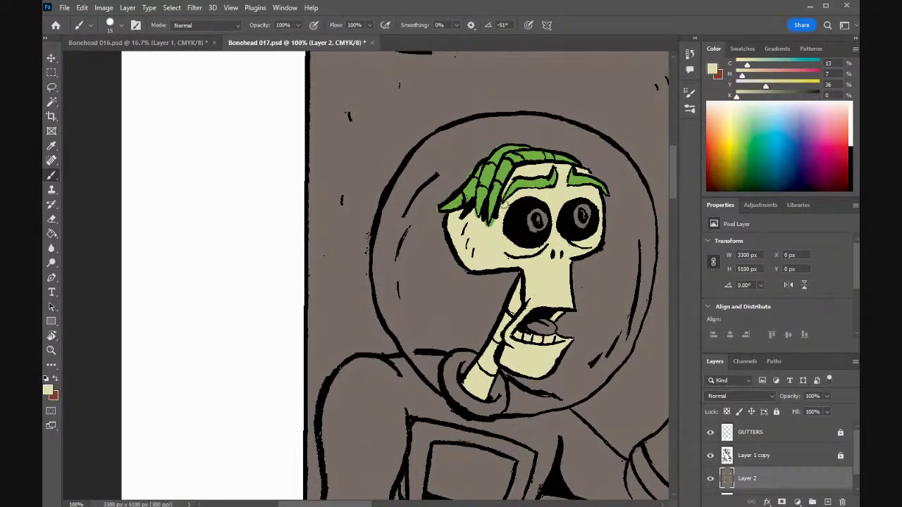
pyautogui.keyDown('alt'); pyautogui.click(526, 180); pyautogui.keyUp('alt')
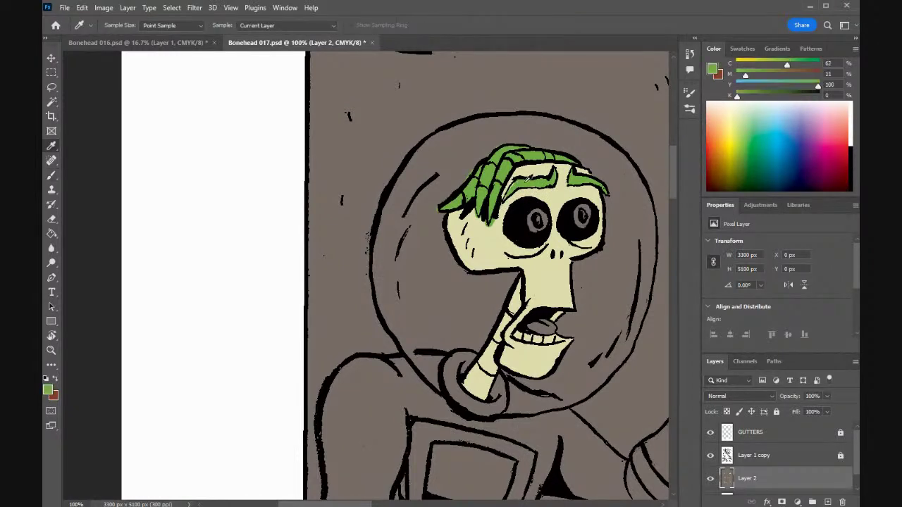
pyautogui.moveTo(525, 184); pyautogui.dragTo(520, 182)
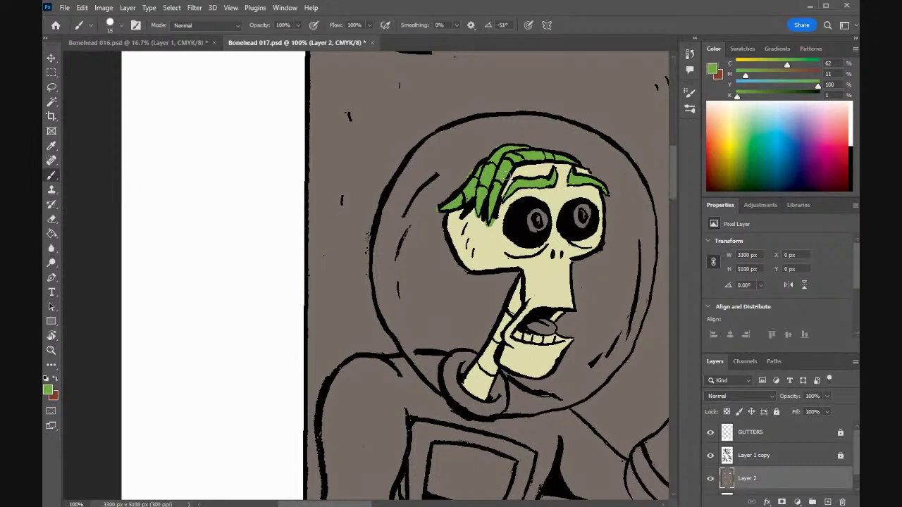
# - Clean up green overspill along the wide-eyed skeleton's hair edge and lower hair tips with sampled bone and grey-brown colors
pyautogui.keyDown('alt'); pyautogui.click(500, 141); pyautogui.keyUp('alt')
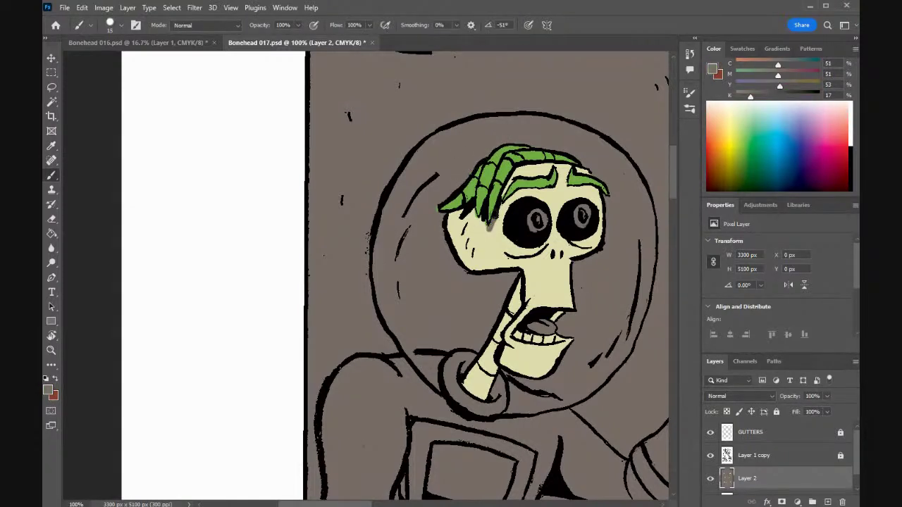
pyautogui.keyDown('alt'); pyautogui.click(493, 221); pyautogui.keyUp('alt')
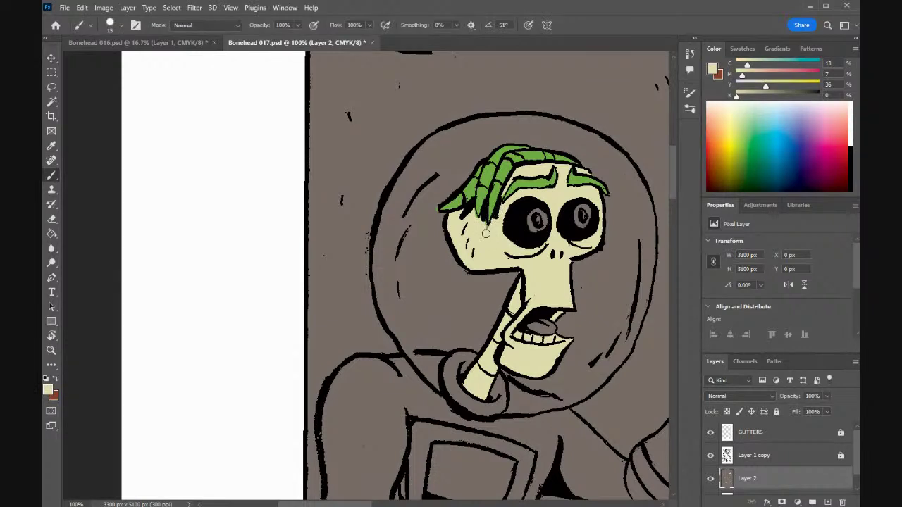
pyautogui.moveTo(487, 221); pyautogui.dragTo(480, 211)
pyautogui.keyDown('alt'); pyautogui.click(432, 210); pyautogui.keyUp('alt')
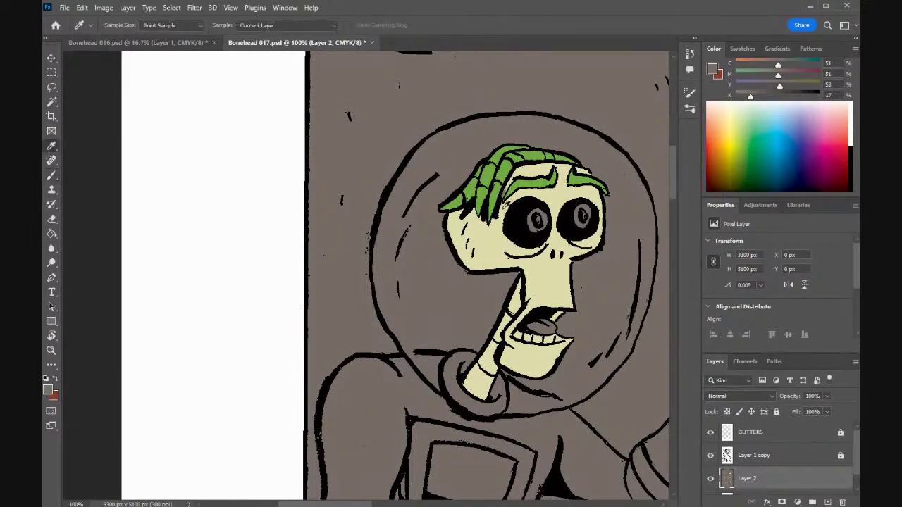
pyautogui.keyDown('alt'); pyautogui.click(504, 200); pyautogui.keyUp('alt')
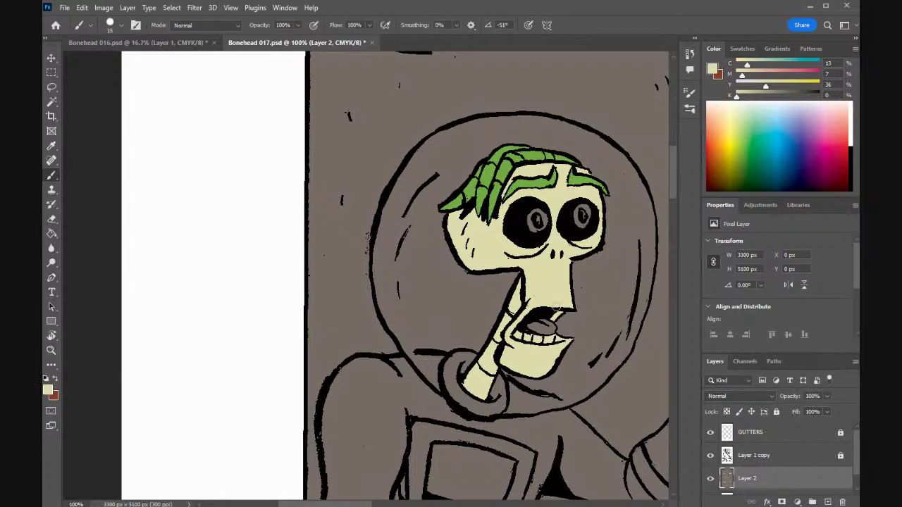
# - Touch up the edges around the wide-eyed skeleton's upper jaw and neck with sampled bone and background grey-brown
pyautogui.keyDown('alt'); pyautogui.click(579, 318); pyautogui.keyUp('alt')
pyautogui.keyDown('alt'); pyautogui.click(539, 303); pyautogui.keyUp('alt')
pyautogui.keyDown('alt'); pyautogui.click(518, 274); pyautogui.keyUp('alt')
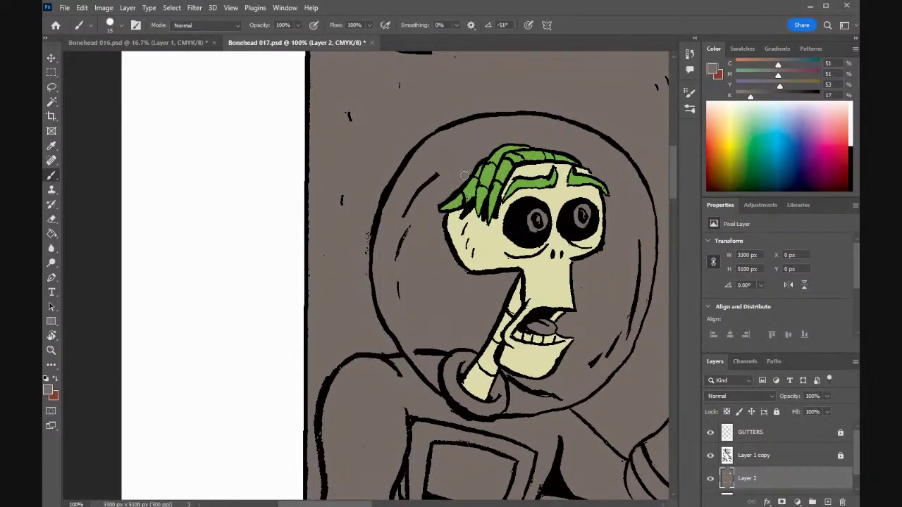
# - Switch to Bonehead 016.psd and compare the page with the Helmets layer hidden and shown
pyautogui.click(171, 44)
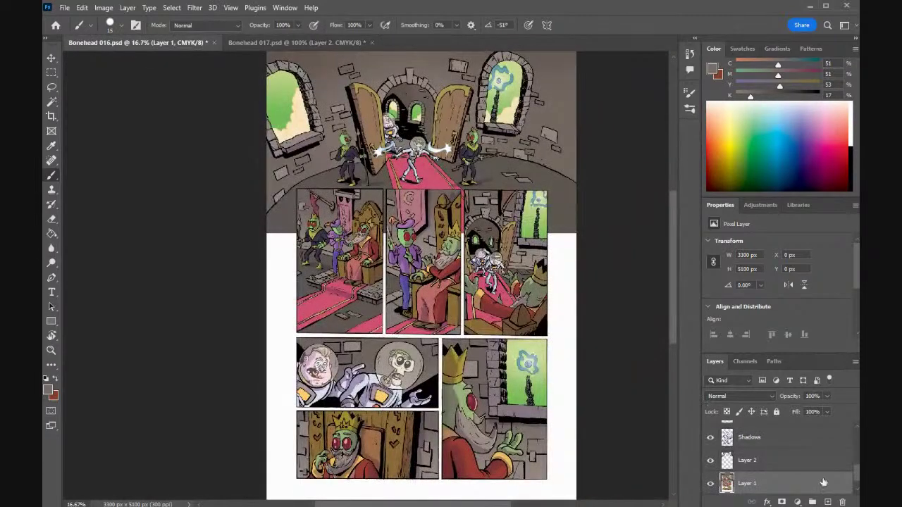
pyautogui.moveTo(856, 482); pyautogui.dragTo(856, 431)
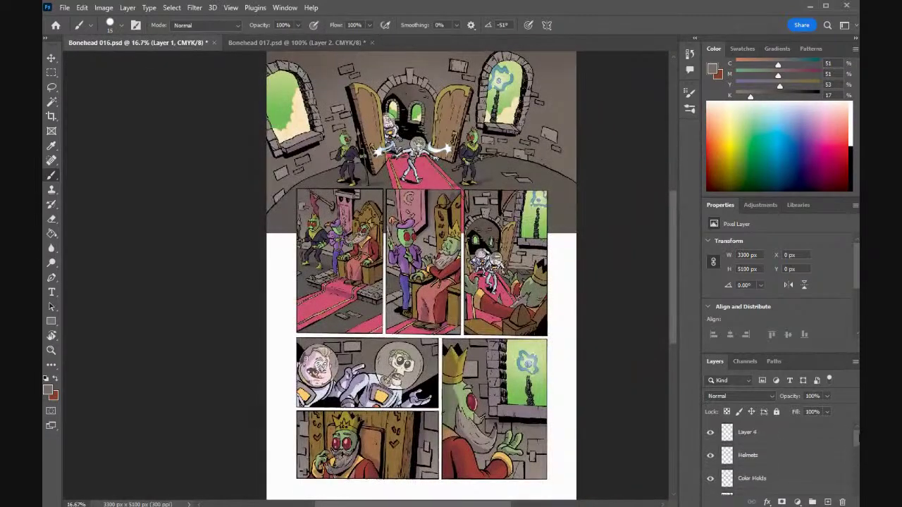
pyautogui.click(711, 455)
pyautogui.click(711, 458)
pyautogui.click(710, 460)
pyautogui.click(710, 462)
pyautogui.click(710, 465)
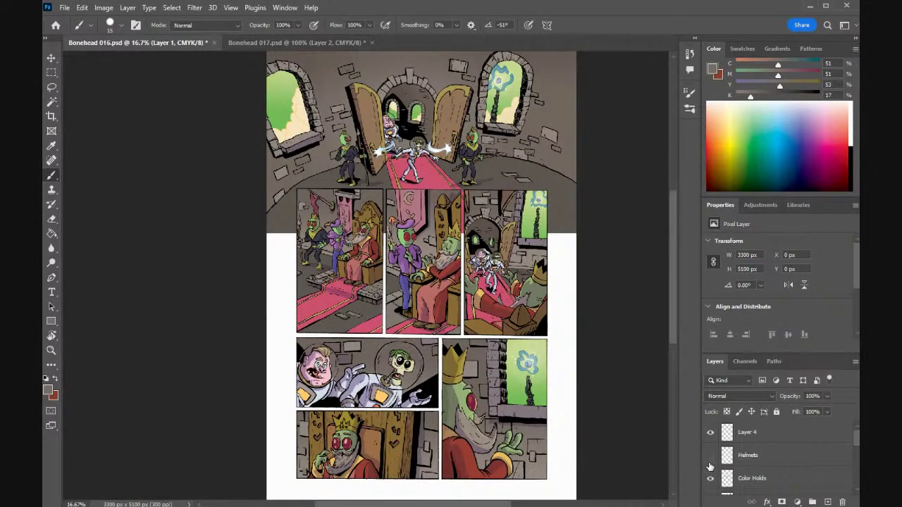
pyautogui.click(710, 465)
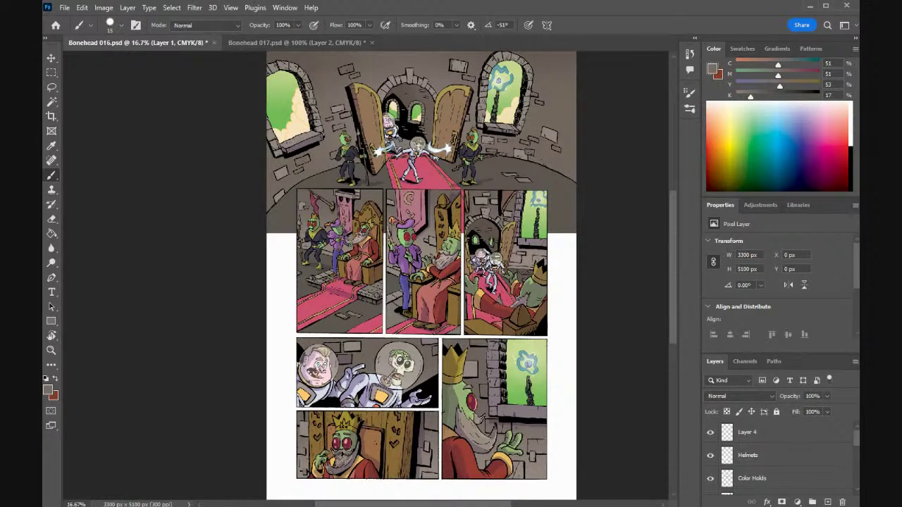
# - Preview the Helmets layer at 100% opacity over the astronauts and return its opacity to 42%
pyautogui.click(748, 455)
pyautogui.click(827, 396)
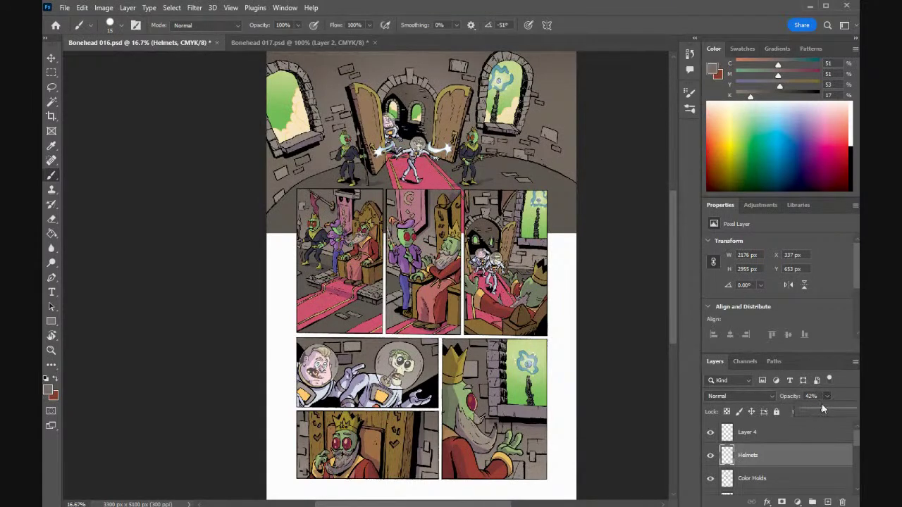
pyautogui.moveTo(835, 412)
pyautogui.mouseDown()
pyautogui.moveTo(817, 412)
pyautogui.moveTo(855, 410)
pyautogui.mouseUp()
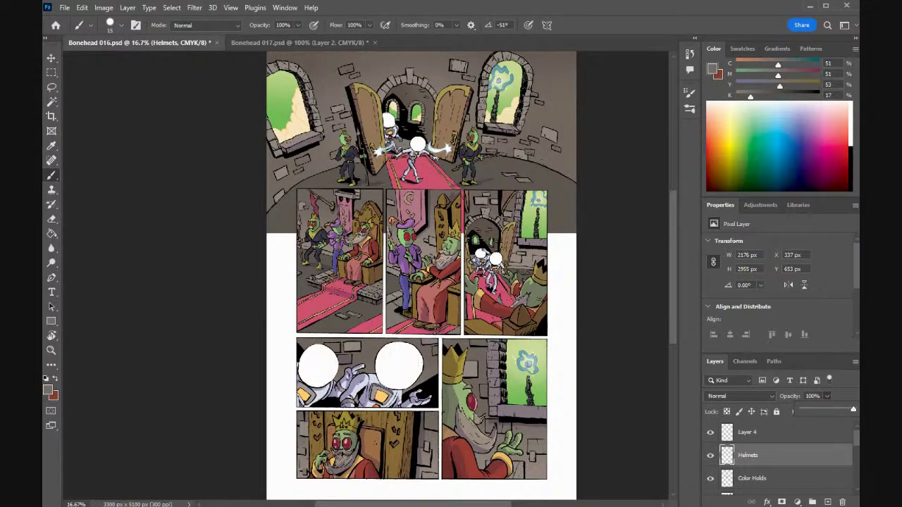
pyautogui.hotkey('ctrl', '+')
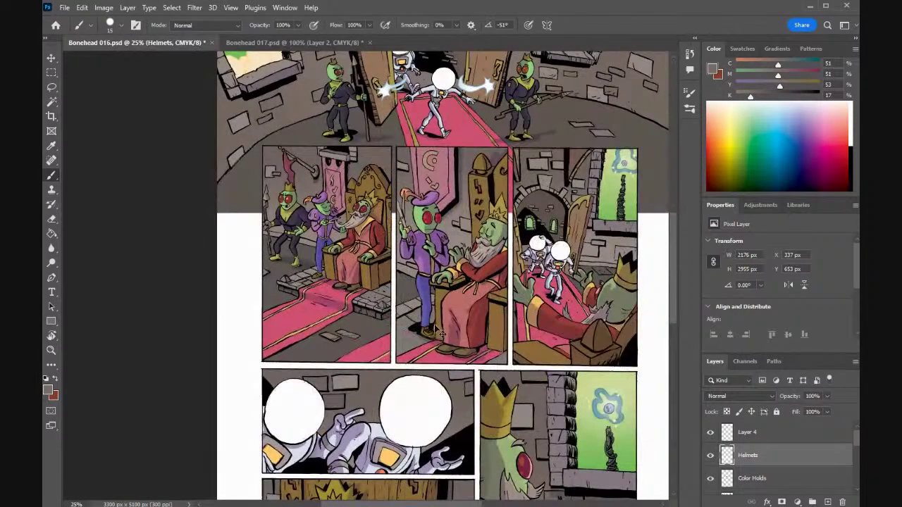
pyautogui.hotkey('ctrl', '+')
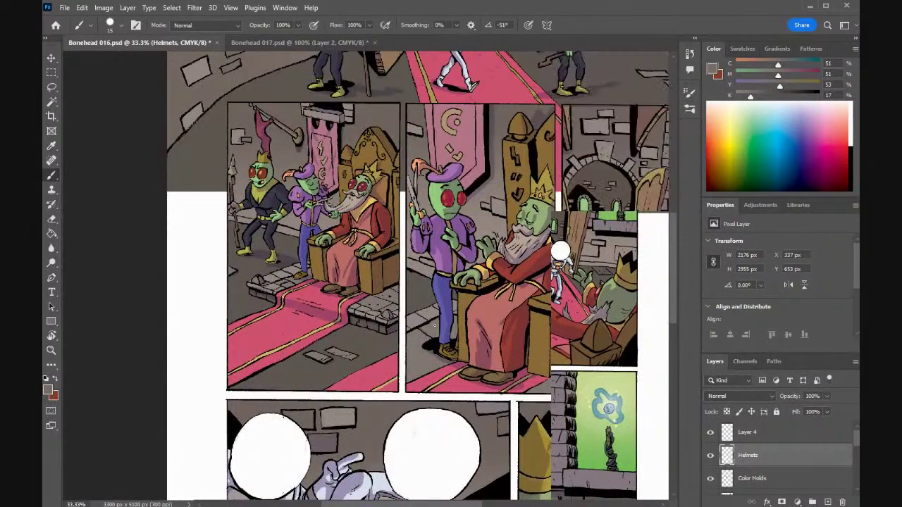
pyautogui.scroll(-3, 670, 314)
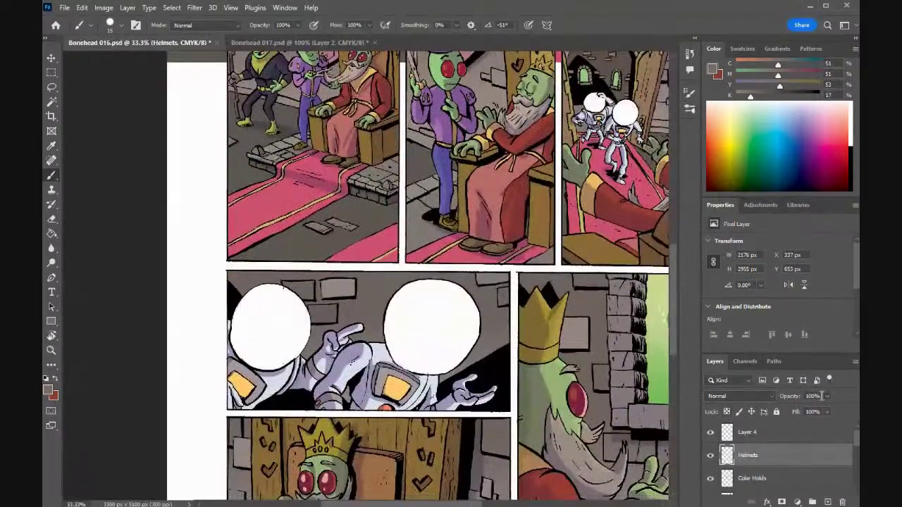
pyautogui.click(827, 395)
pyautogui.moveTo(827, 409); pyautogui.dragTo(811, 409)
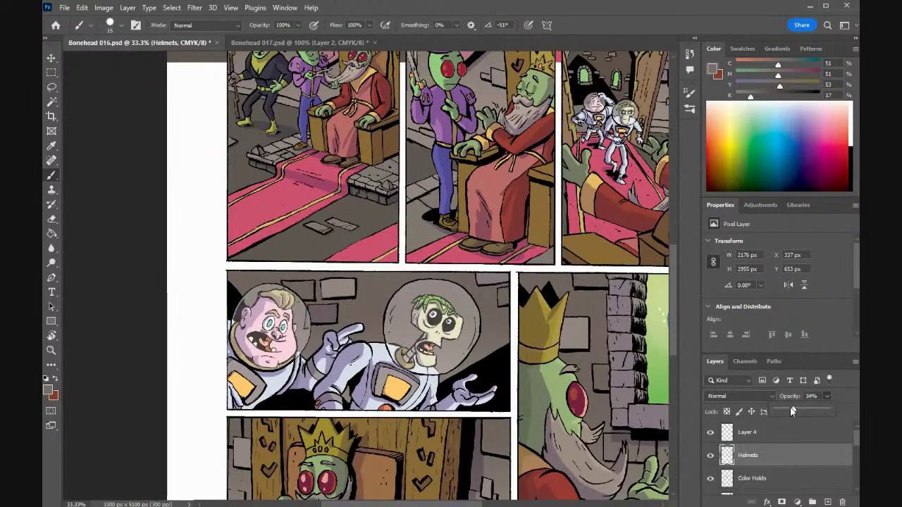
pyautogui.moveTo(796, 409); pyautogui.dragTo(798, 407)
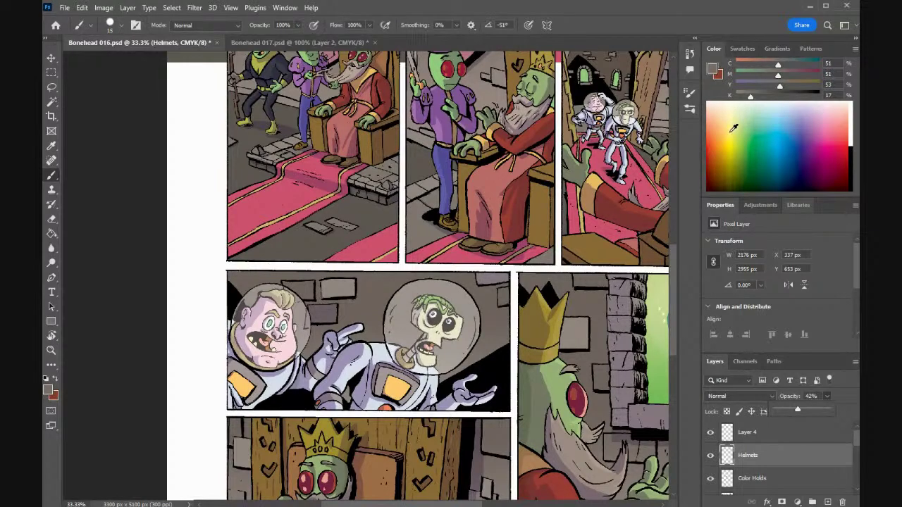
# - Select the Shadows layer and compare the page with its shading hidden and shown
pyautogui.moveTo(856, 440); pyautogui.dragTo(858, 465)
pyautogui.scroll(-1, 858, 465)
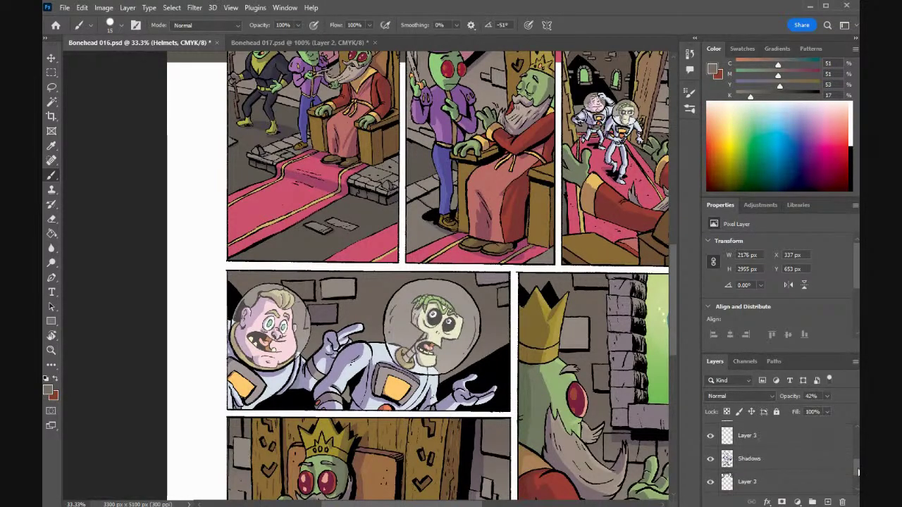
pyautogui.click(753, 463)
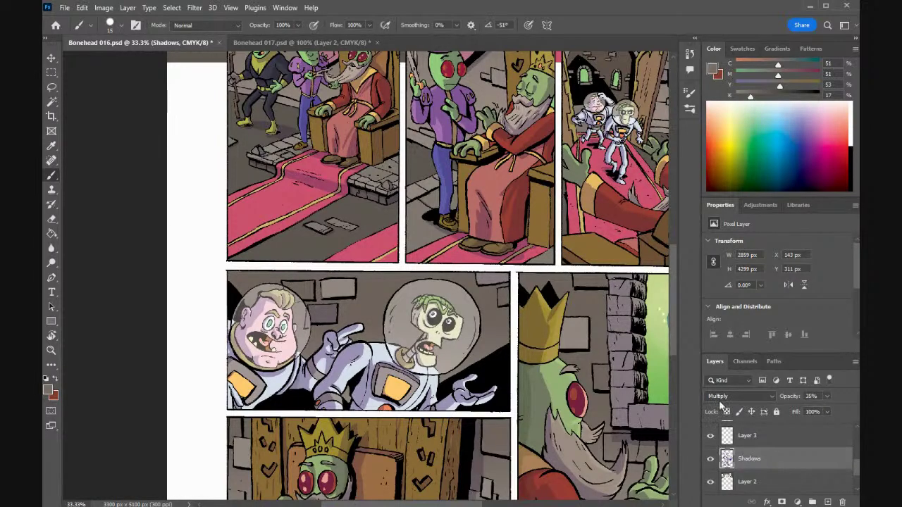
pyautogui.click(710, 459)
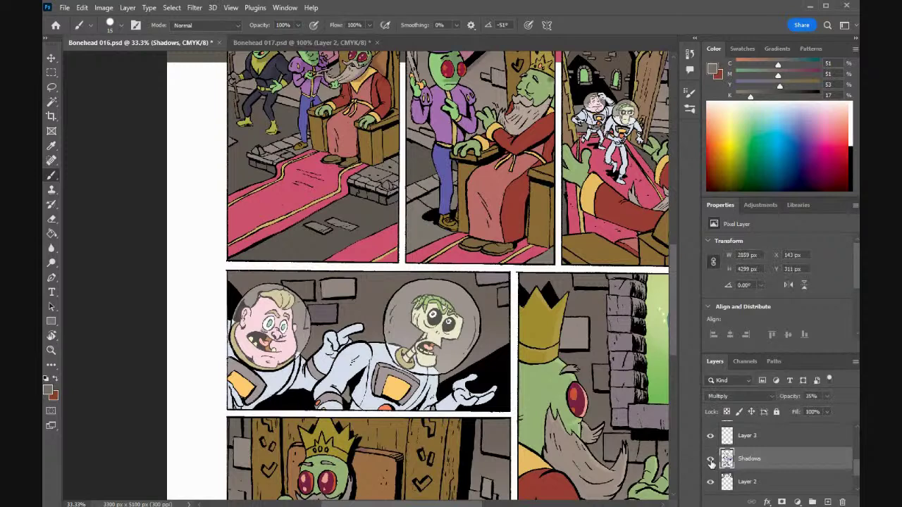
pyautogui.click(710, 460)
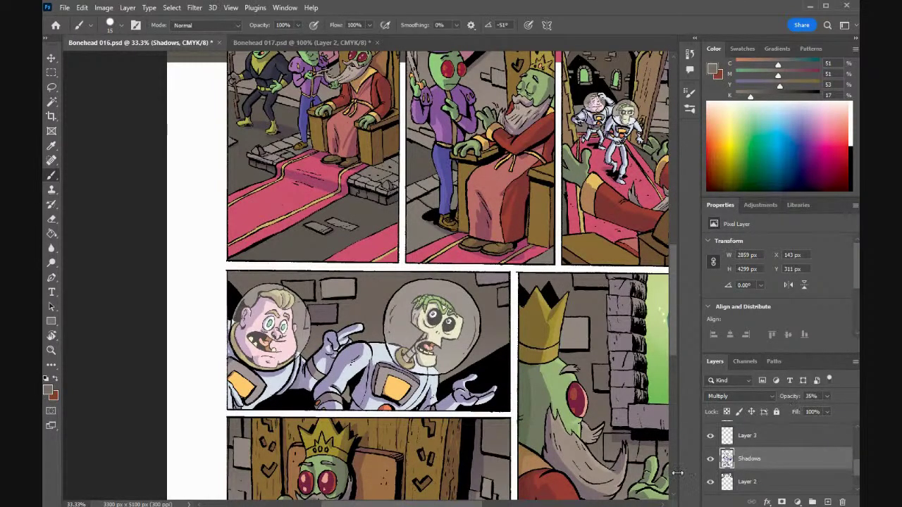
# - Preview the Shadows layer at 100% opacity across the panels and return its opacity to 35%
pyautogui.moveTo(823, 407); pyautogui.dragTo(854, 408)
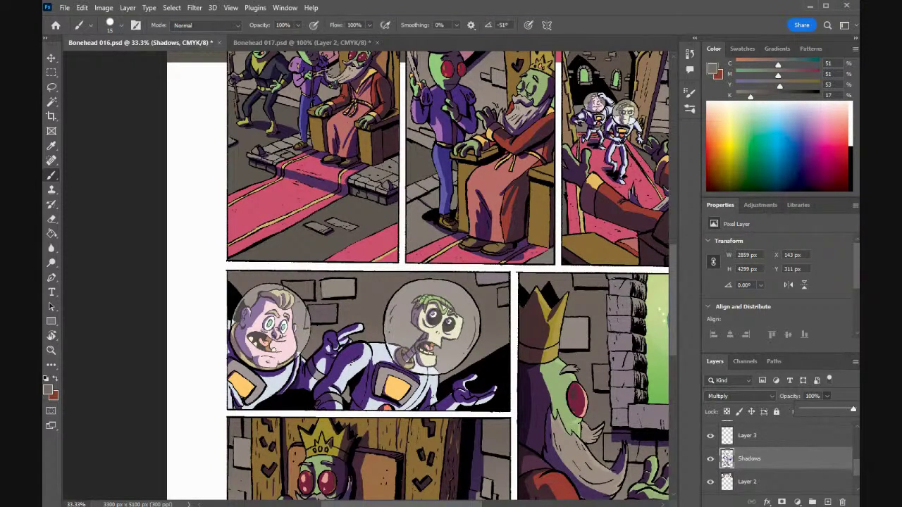
pyautogui.moveTo(677, 313)
pyautogui.mouseDown()
pyautogui.moveTo(682, 219)
pyautogui.moveTo(678, 277)
pyautogui.mouseUp()
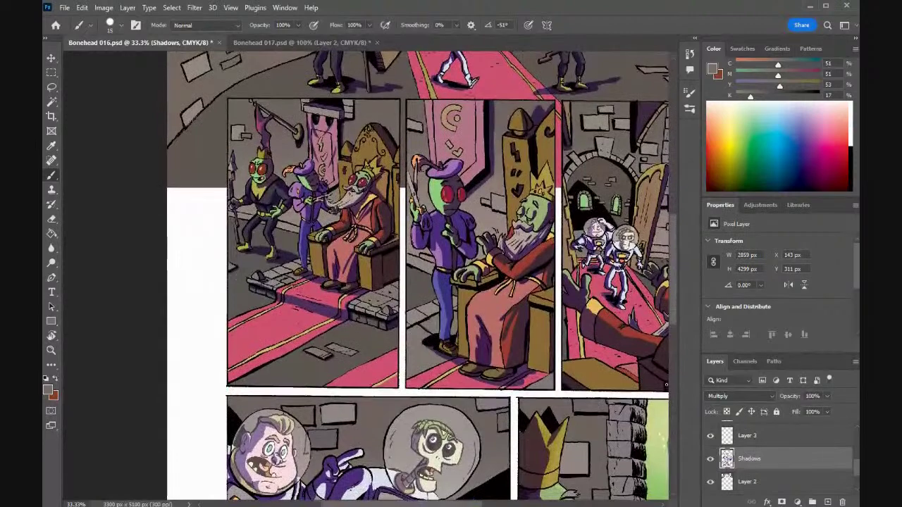
pyautogui.click(827, 396)
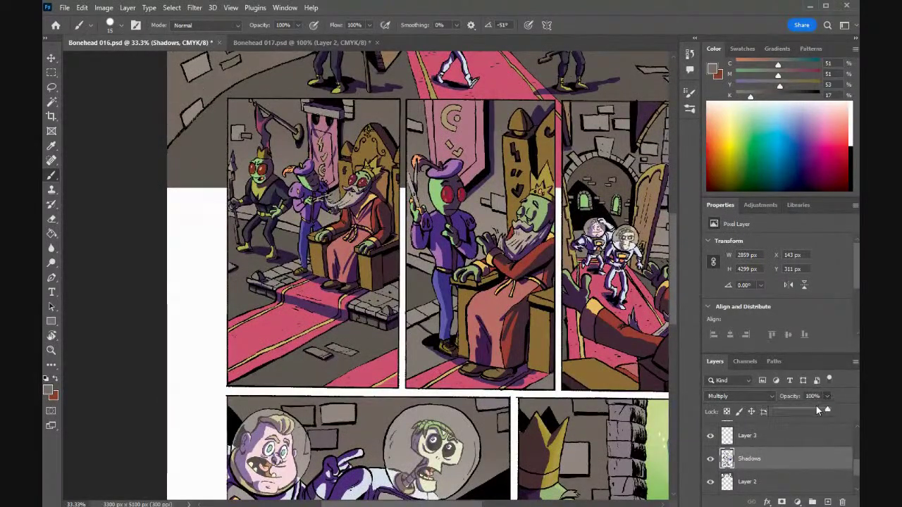
pyautogui.moveTo(803, 411); pyautogui.dragTo(791, 408)
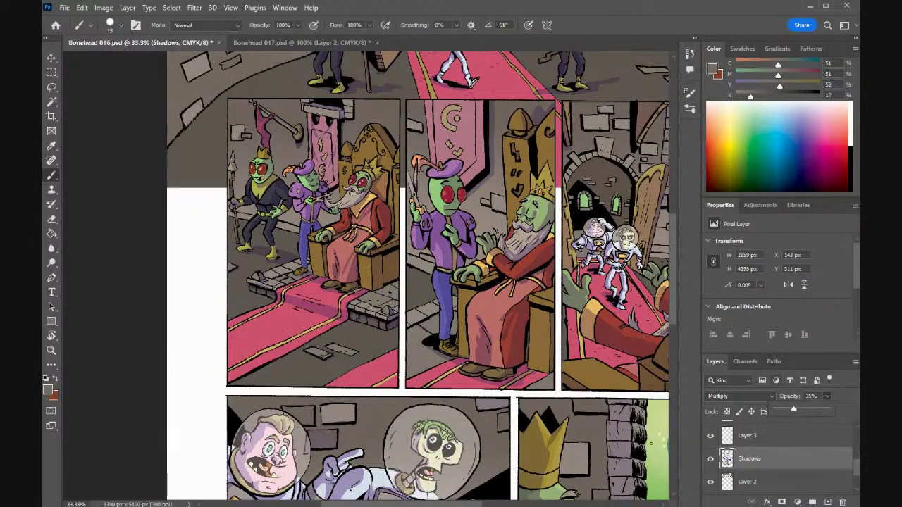
pyautogui.click(690, 430)
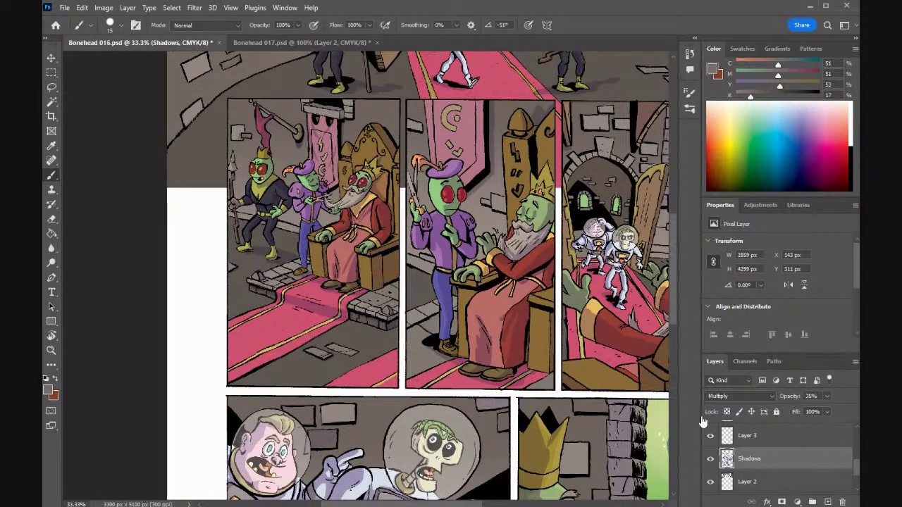
# - Select the Color Holds layer and compare the characters' red eyes with the layer hidden and shown
pyautogui.moveTo(857, 474); pyautogui.dragTo(853, 438)
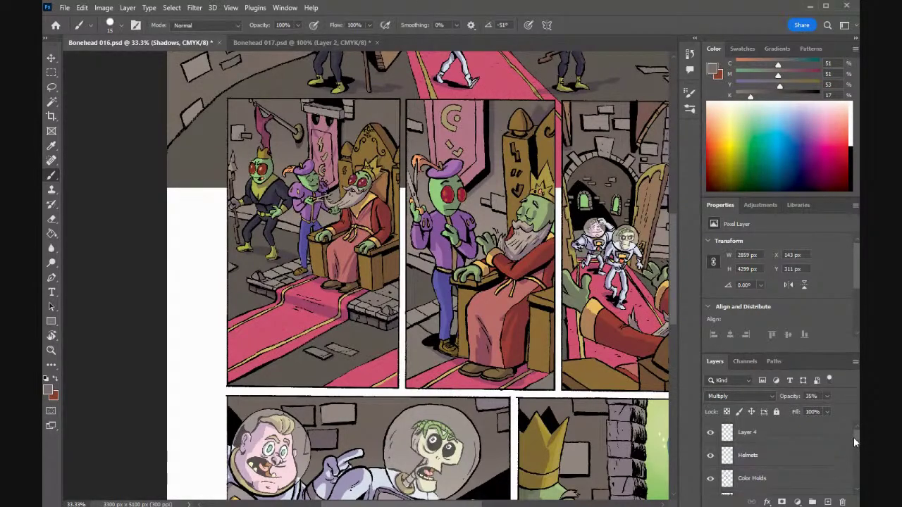
pyautogui.click(745, 479)
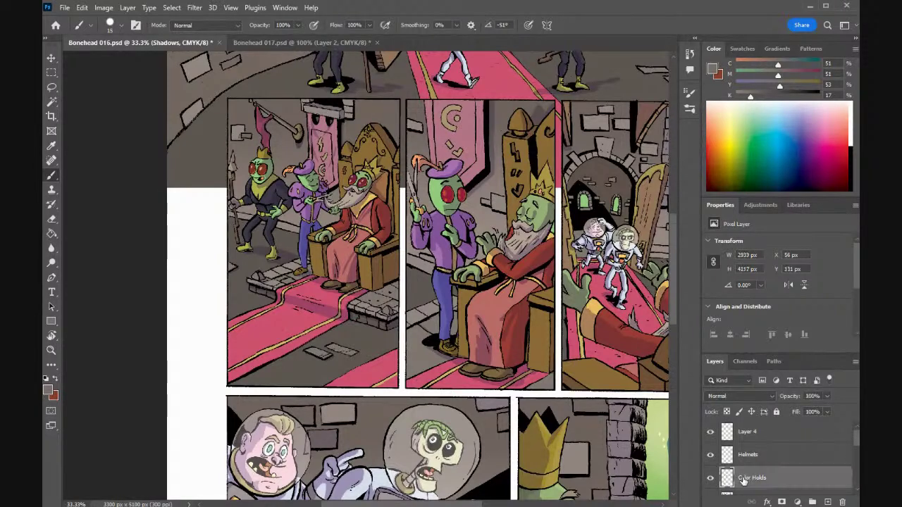
pyautogui.click(709, 479)
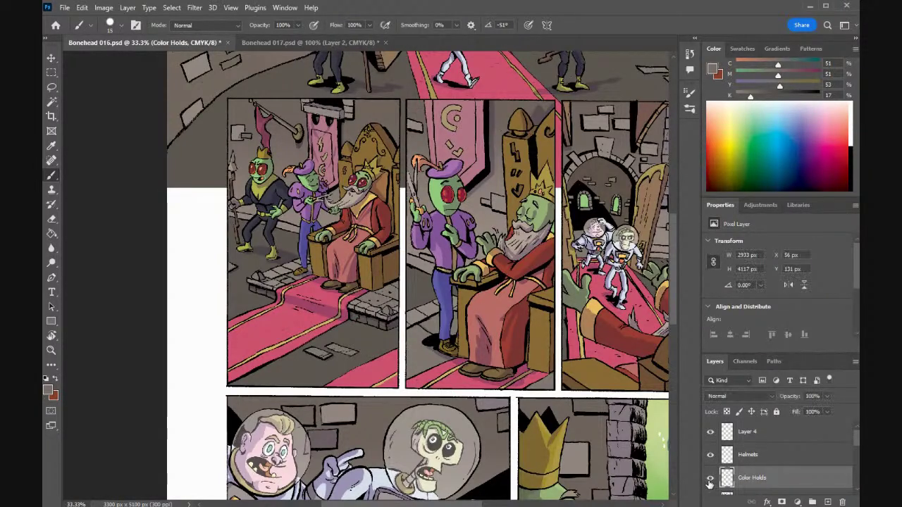
pyautogui.click(709, 480)
pyautogui.click(709, 484)
pyautogui.click(709, 479)
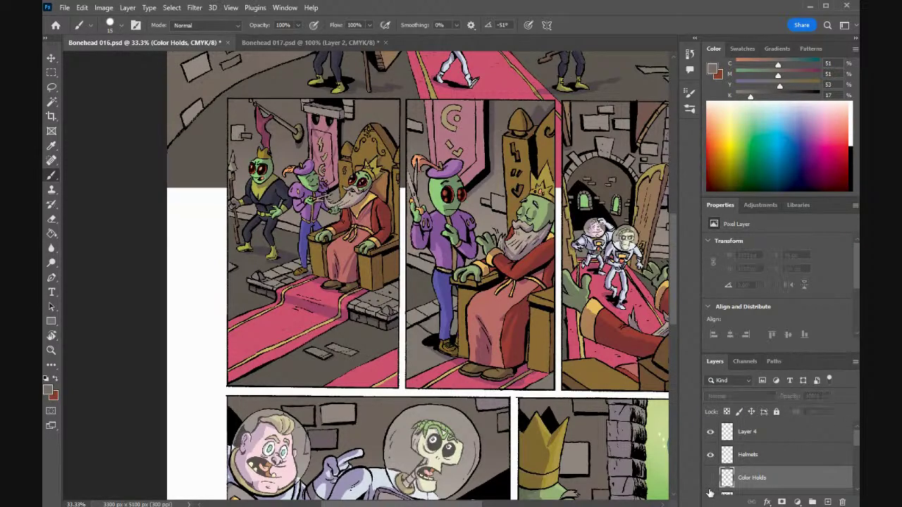
pyautogui.click(709, 479)
pyautogui.click(709, 480)
pyautogui.click(710, 479)
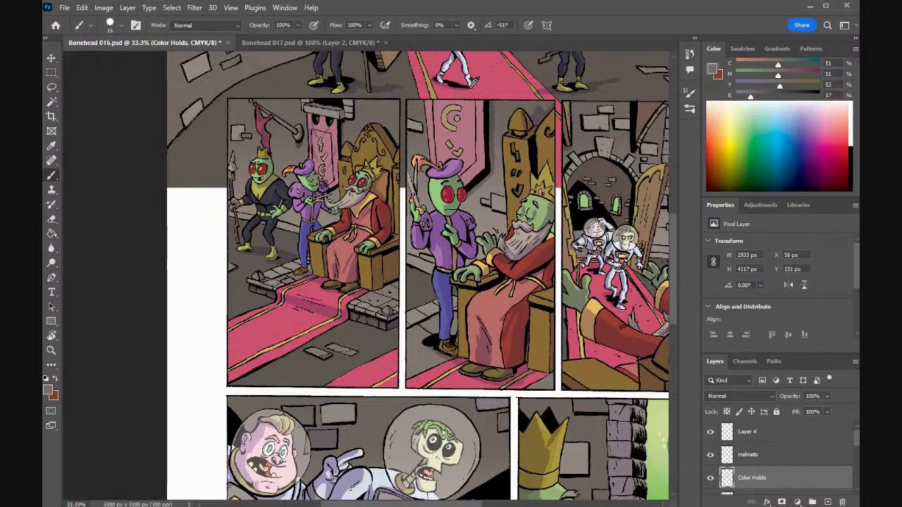
# - Select the empty area of the Color Holds layer with the Magic Wand and clear the selection
pyautogui.click(51, 102)
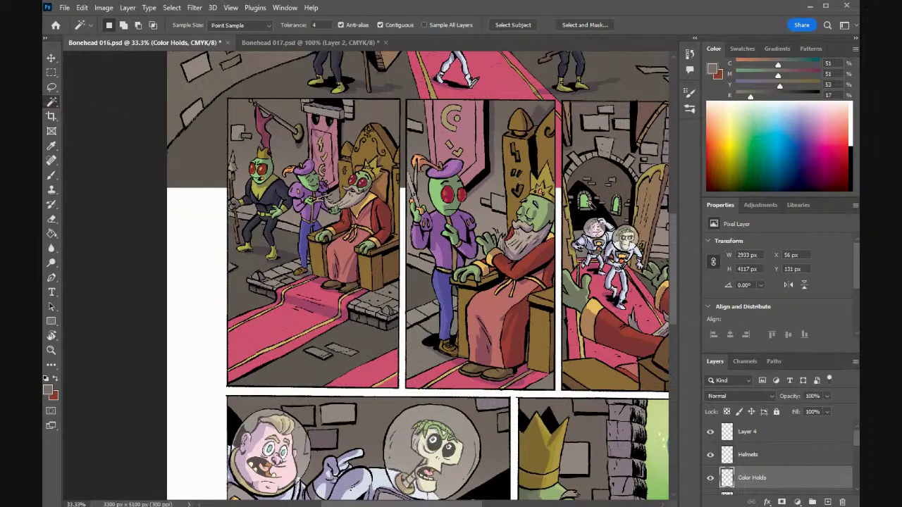
pyautogui.click(600, 210)
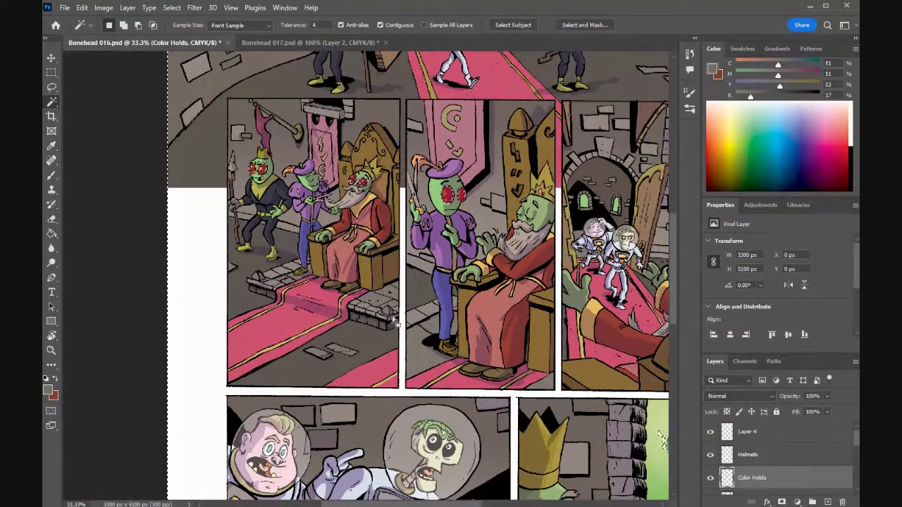
pyautogui.hotkey('ctrl', 'd')
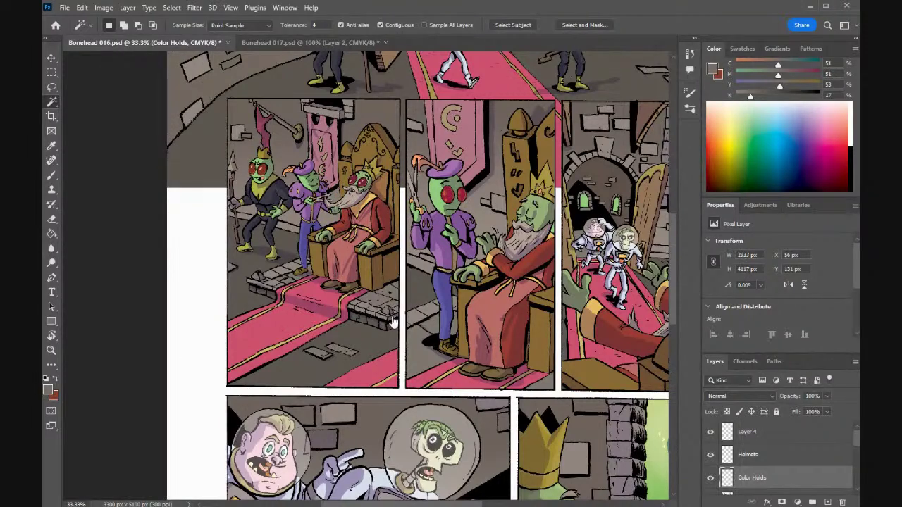
# - Turn off Contiguous for the Magic Wand and select the line art across the whole page on Layer 0 copy
pyautogui.scroll(-2, 754, 457)
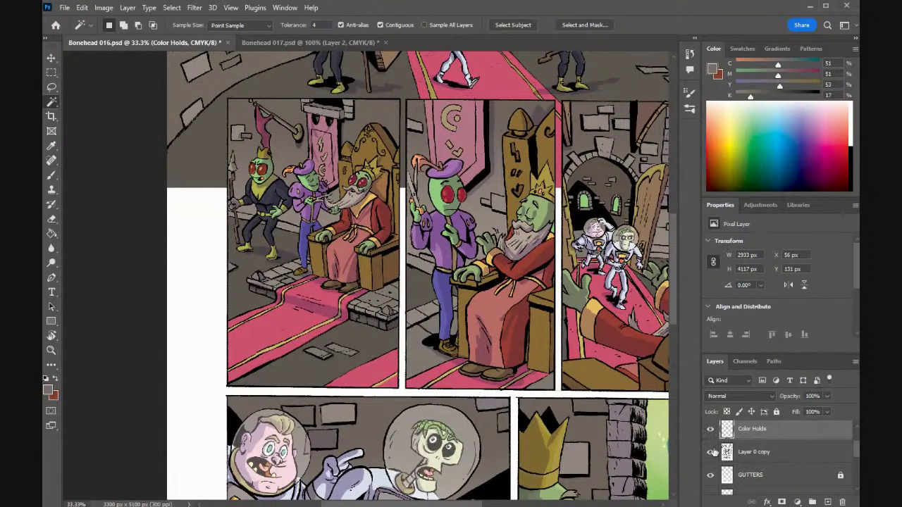
pyautogui.click(753, 454)
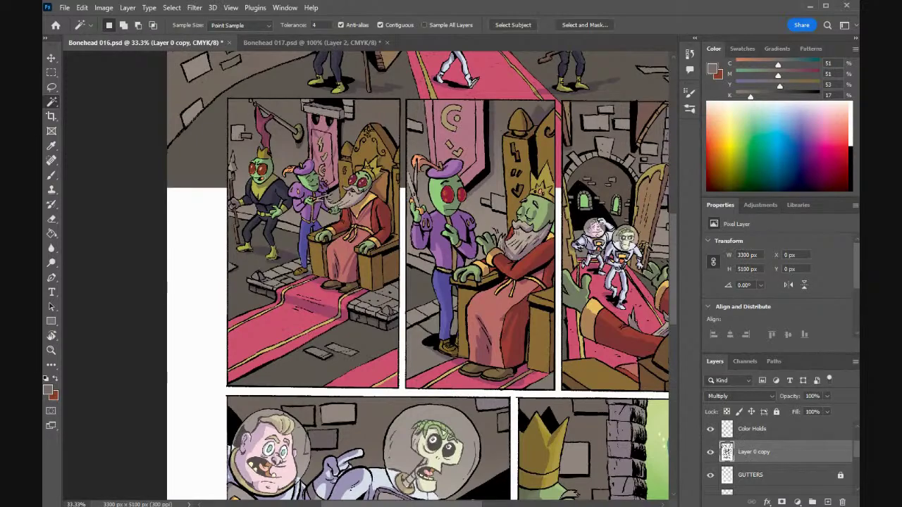
pyautogui.hotkey('ctrl', 'shift', 'd')
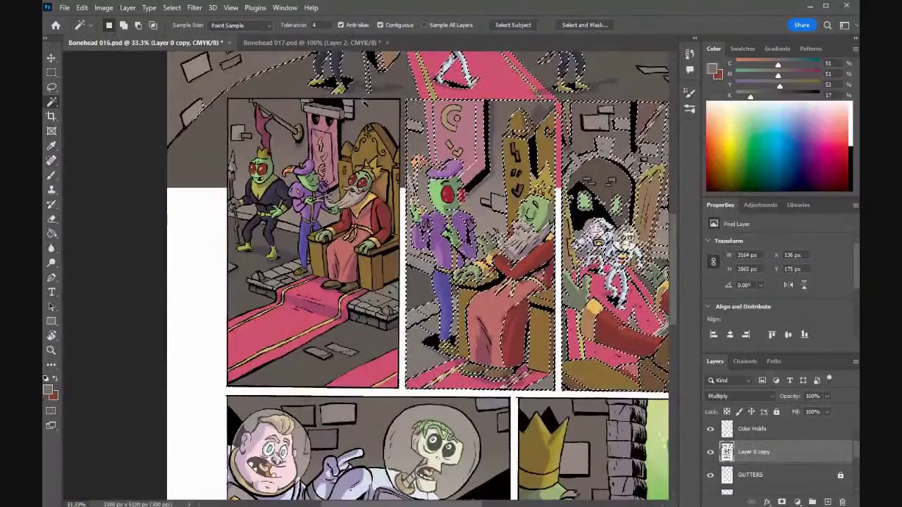
pyautogui.click(381, 25)
pyautogui.hotkey('ctrl', 'd')
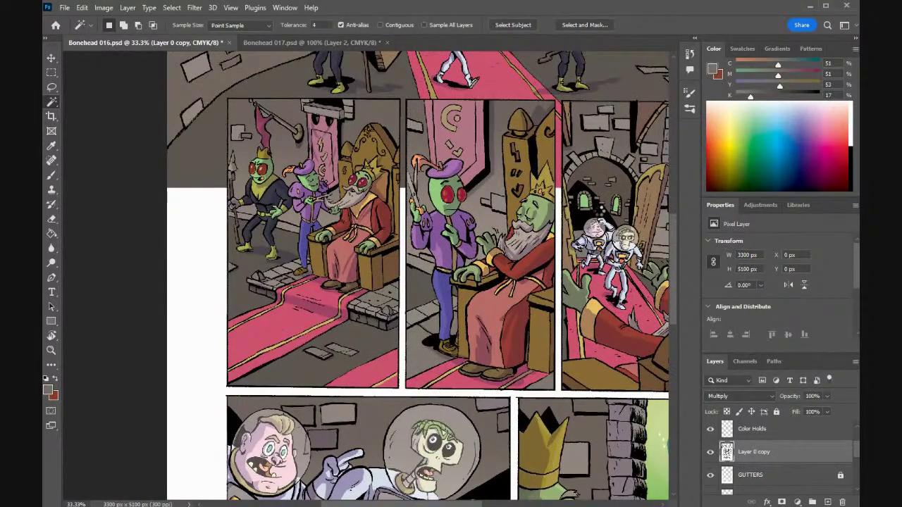
pyautogui.hotkey('ctrl', 'shift', 'd')
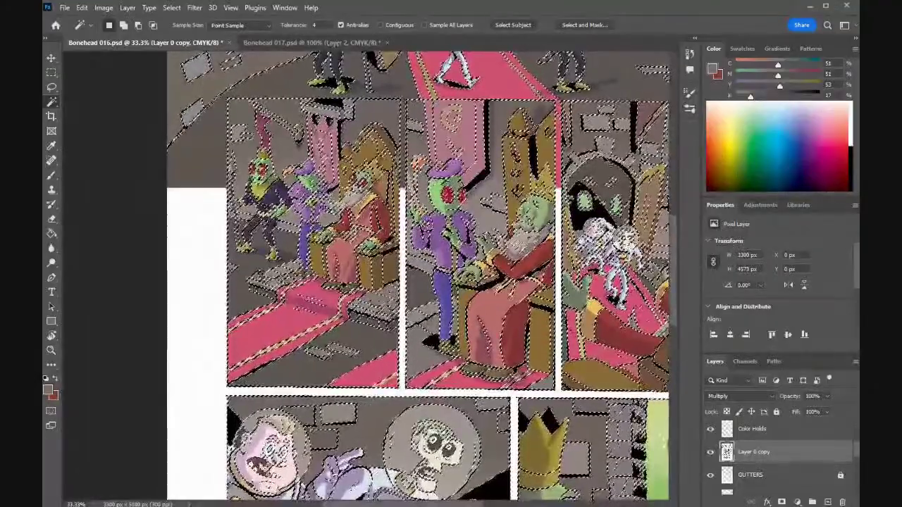
# - Set the foreground color to a dark brown, hex 482716, for coloring the throne's outlines
pyautogui.scroll(3, 604, 159)
pyautogui.scroll(3, 604, 159)
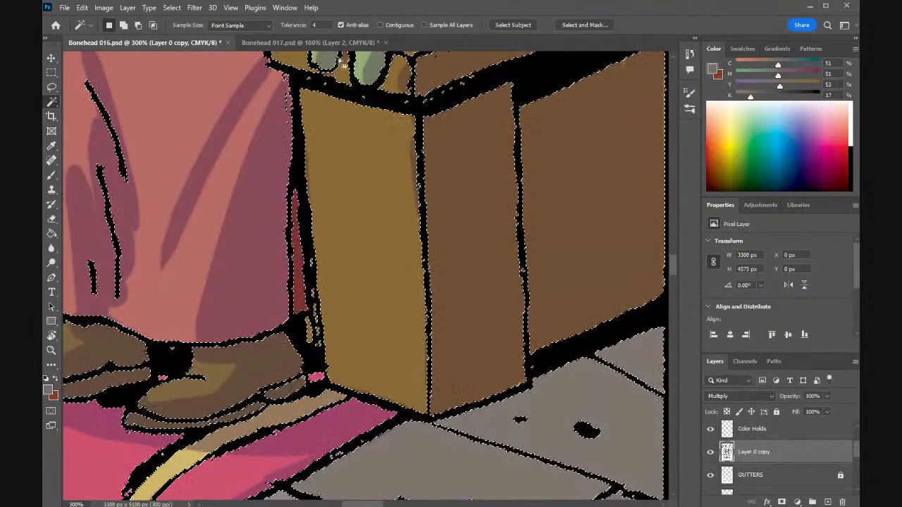
pyautogui.click(47, 392)
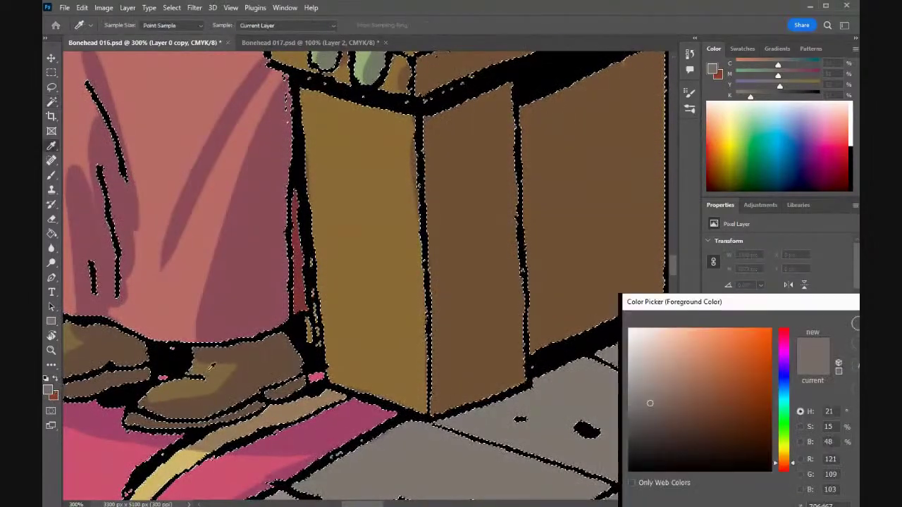
pyautogui.click(727, 430)
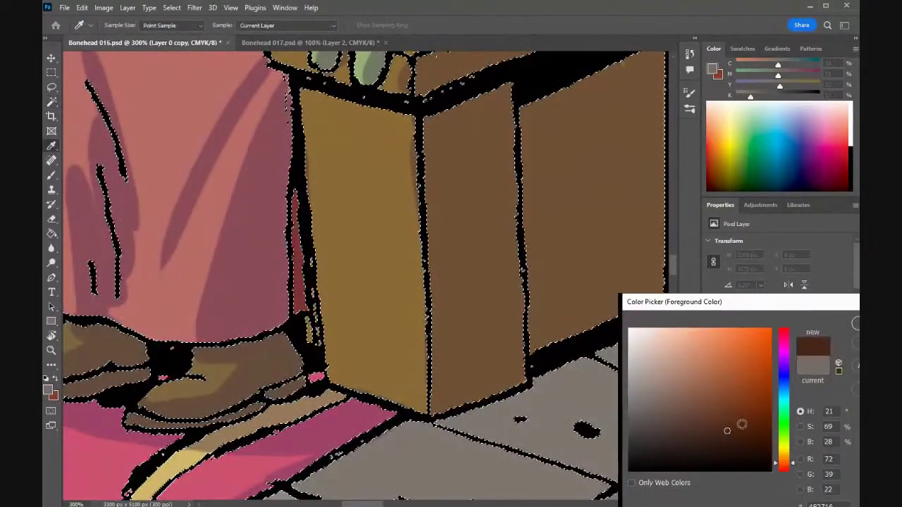
pyautogui.click(855, 323)
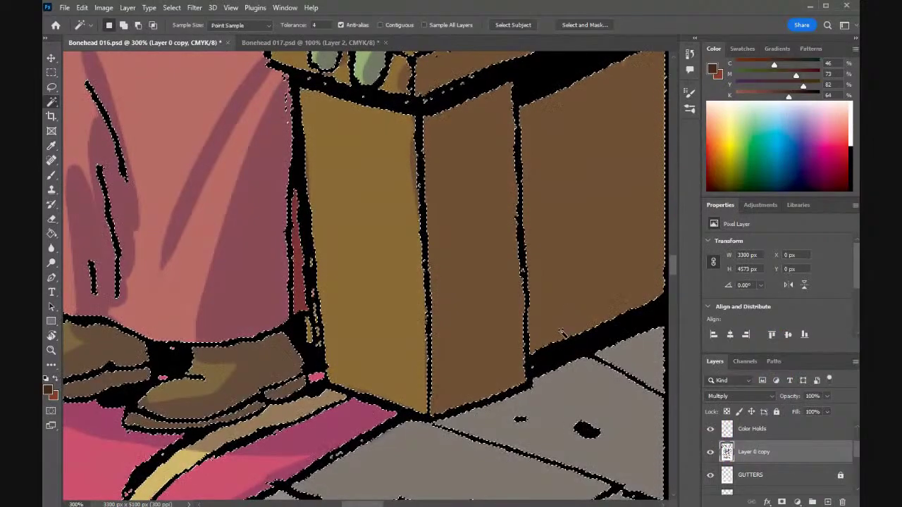
# - Brush dark brown over the selected outlines along the base and edges of the king's throne and clear the selection
pyautogui.press('b')
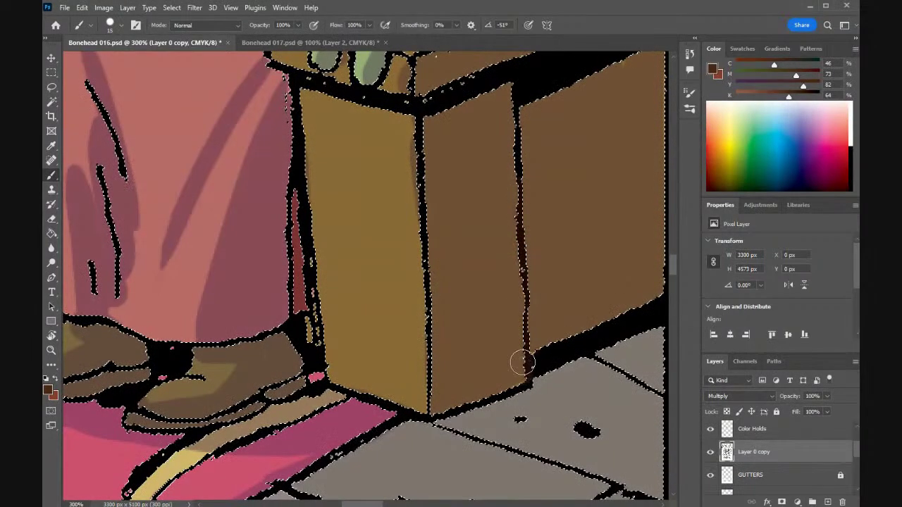
pyautogui.moveTo(514, 396); pyautogui.dragTo(499, 409)
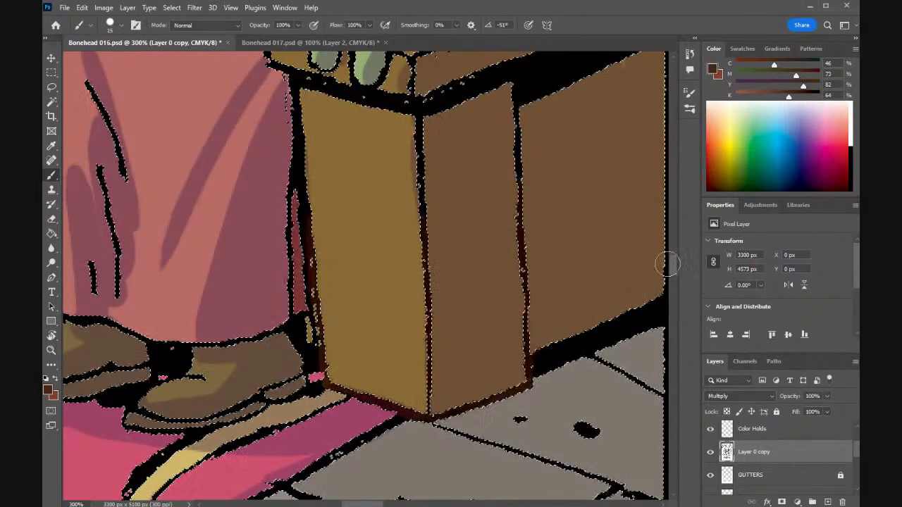
pyautogui.scroll(-10, 676, 265)
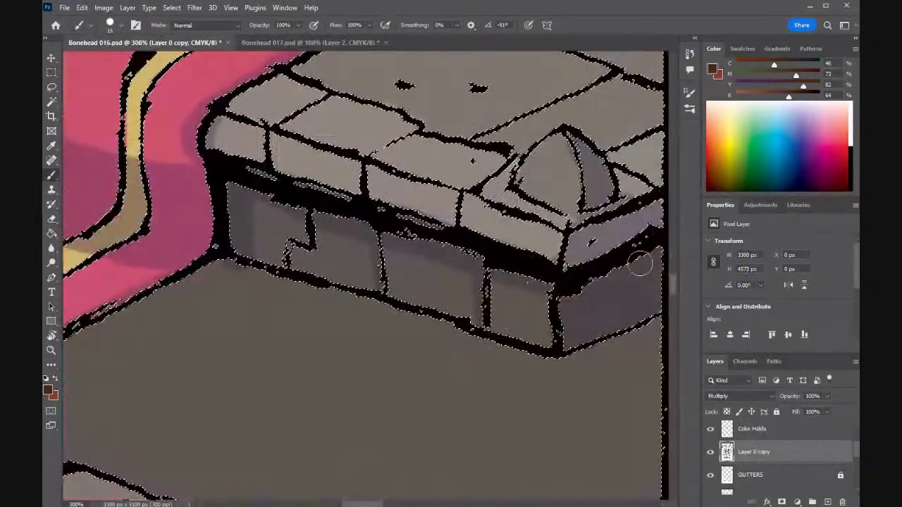
pyautogui.scroll(10, 673, 272)
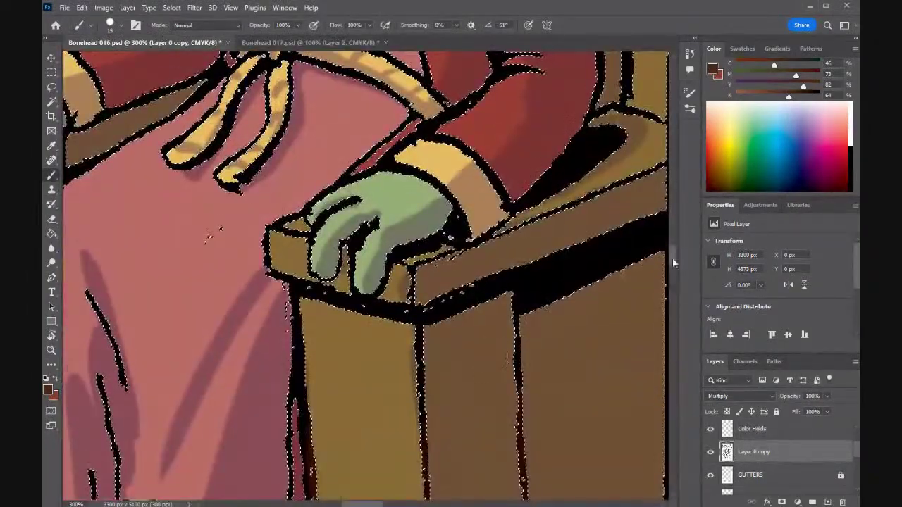
pyautogui.scroll(-10, 672, 262)
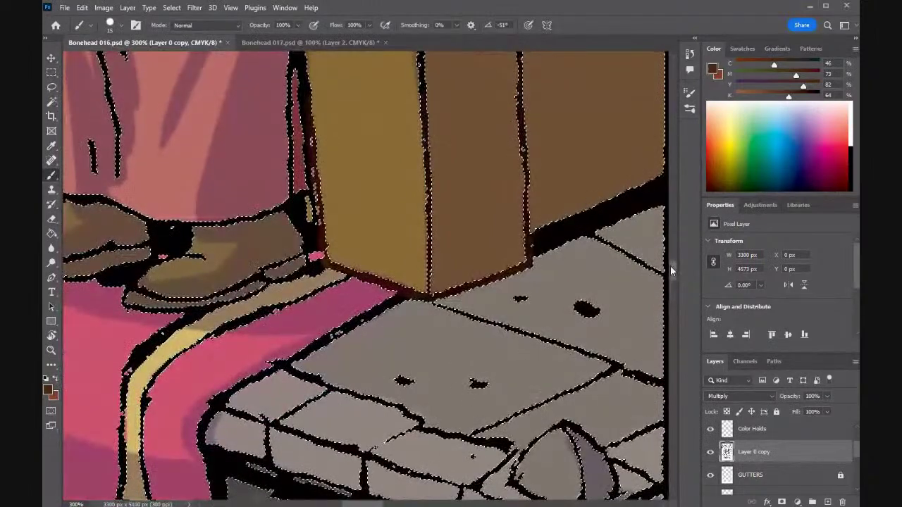
pyautogui.scroll(4, 670, 264)
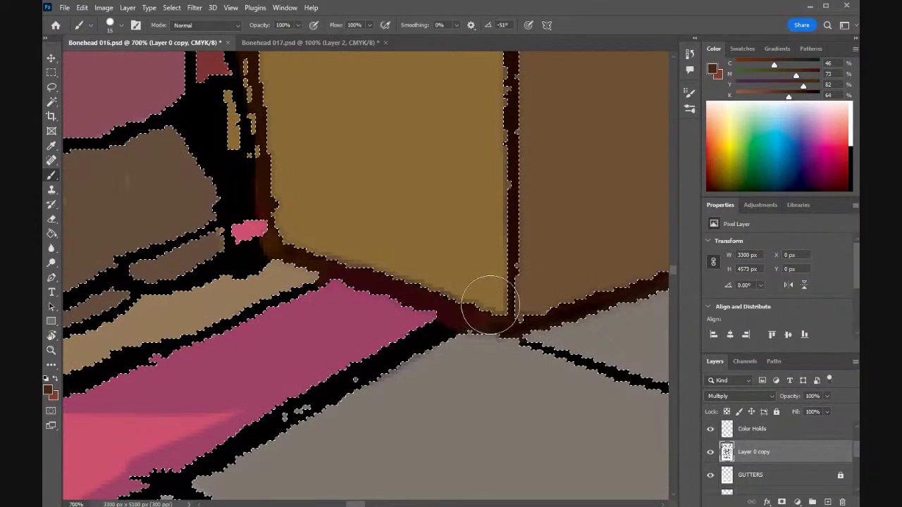
pyautogui.hotkey('ctrl', 'd')
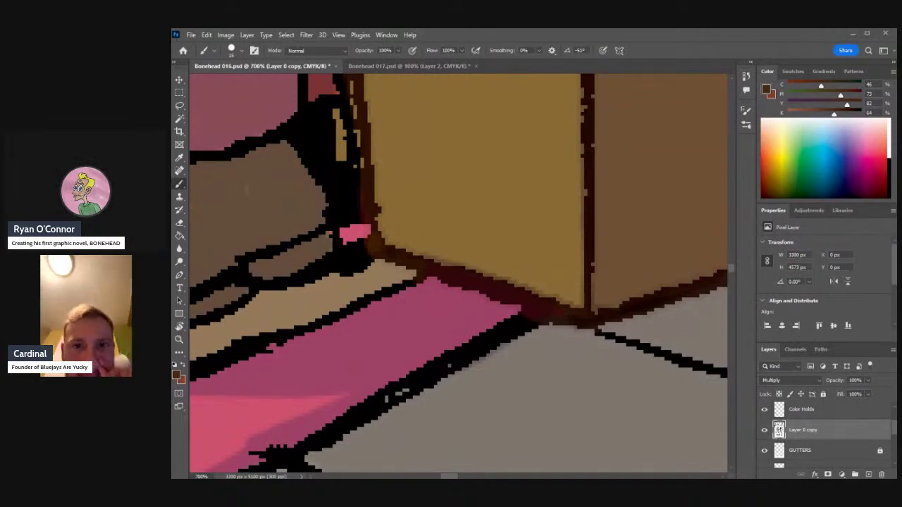
# - Load the line art of Layer 0 copy as a selection and duplicate the layer as Layer 0 copy 2
pyautogui.keyDown('ctrl'); pyautogui.click(778, 429); pyautogui.keyUp('ctrl')
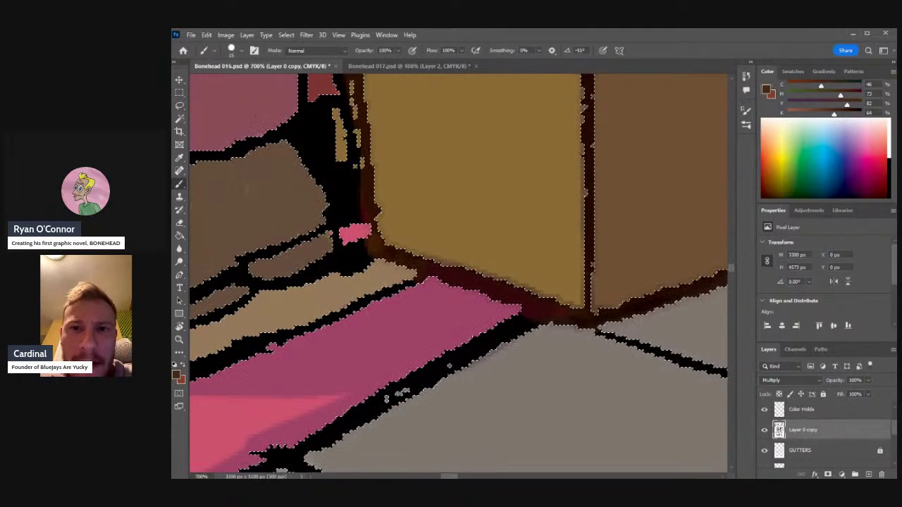
pyautogui.hotkey('ctrl', 'alt', 'j')
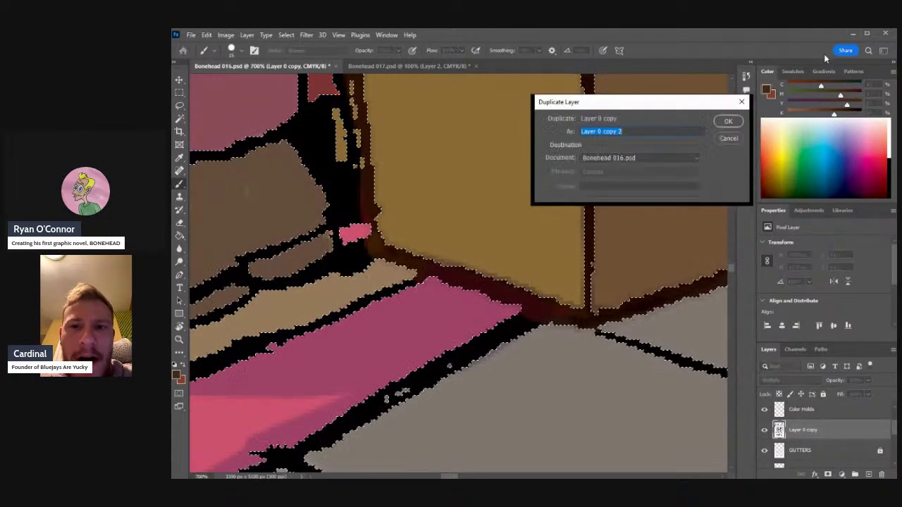
pyautogui.click(729, 122)
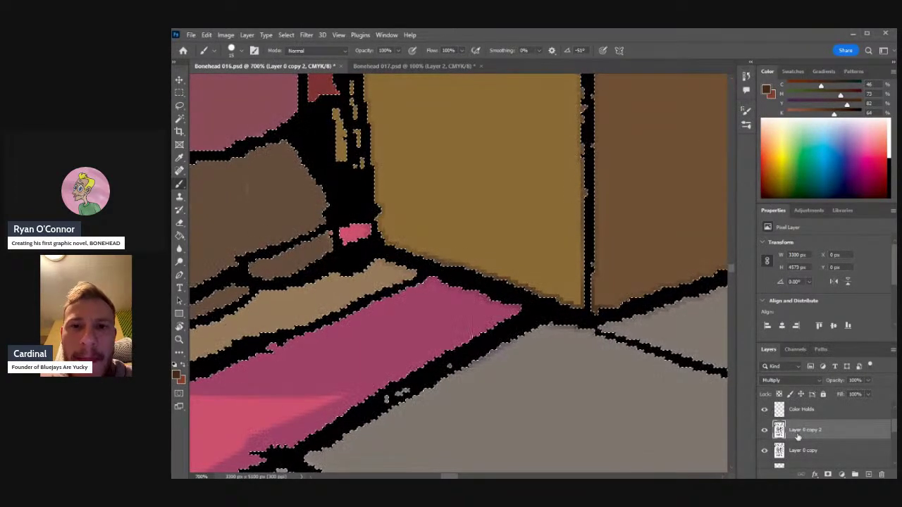
pyautogui.scroll(-1, 821, 380)
pyautogui.scroll(4, 820, 380)
pyautogui.scroll(-3, 820, 380)
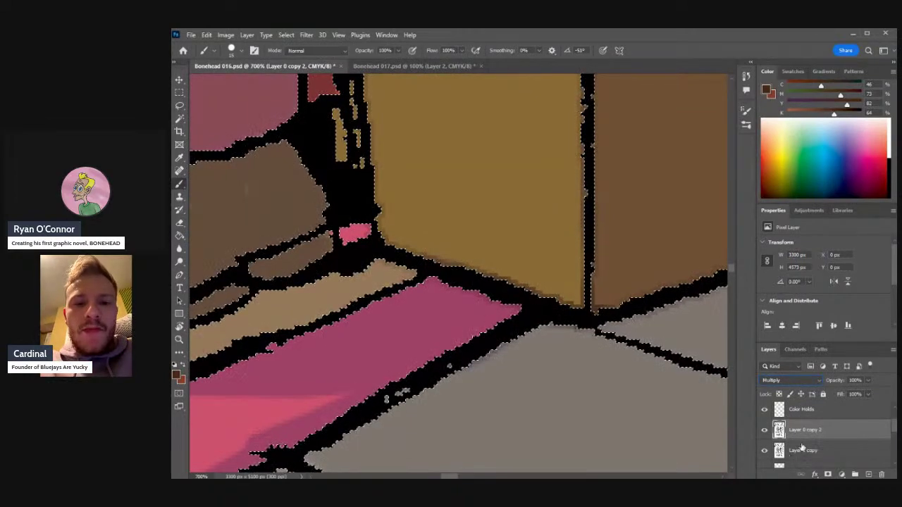
pyautogui.moveTo(800, 433); pyautogui.dragTo(798, 444)
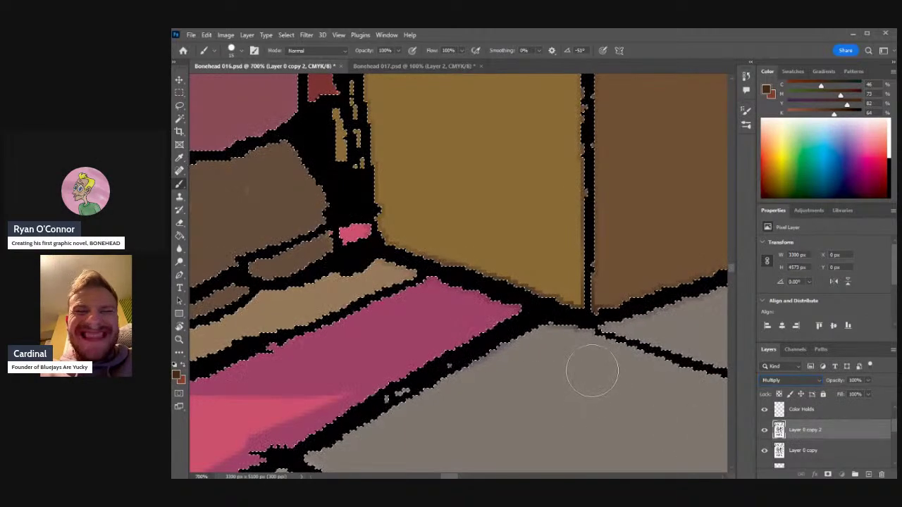
# - Compare the throne's outlines with Layer 0 copy 2 hidden and shown
pyautogui.click(788, 416)
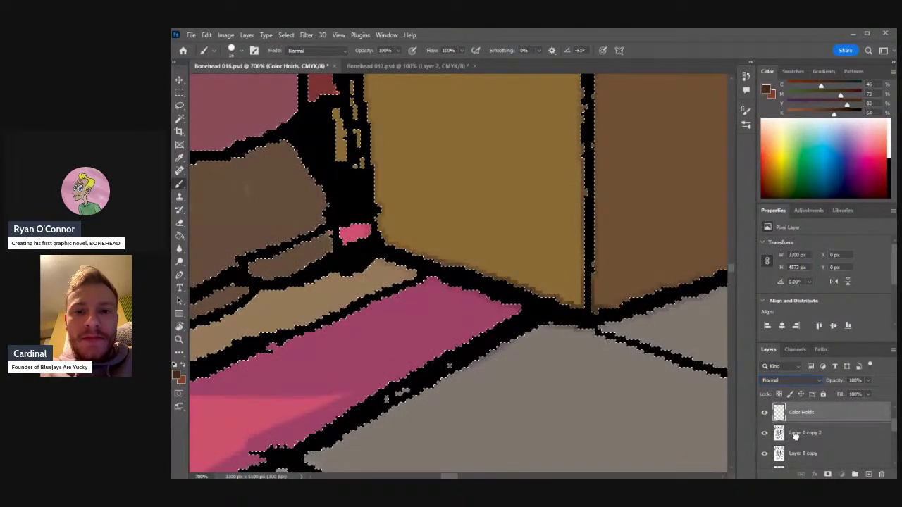
pyautogui.click(800, 435)
pyautogui.click(764, 432)
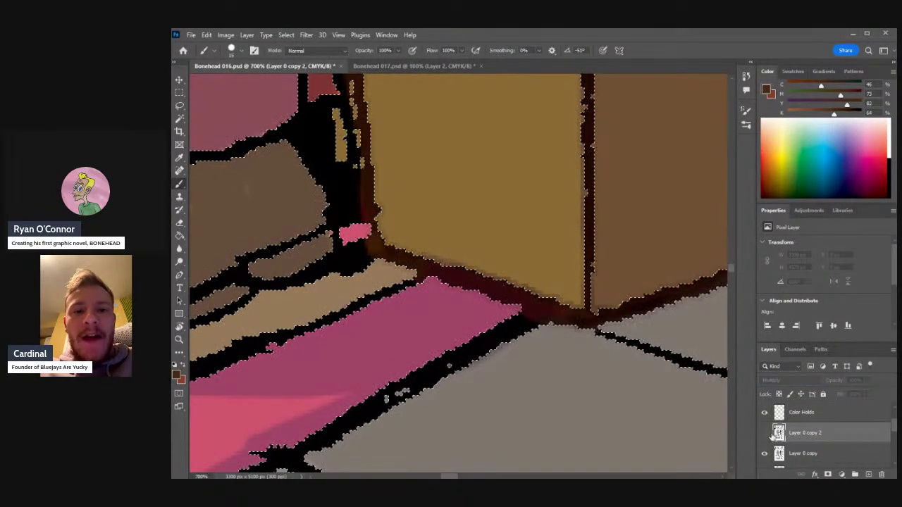
pyautogui.click(764, 433)
# - Try moving Layer 0 copy 2 beneath Layer 1 in the layer stack
pyautogui.moveTo(803, 435)
pyautogui.mouseDown()
pyautogui.moveTo(792, 458)
pyautogui.moveTo(789, 435)
pyautogui.mouseUp()
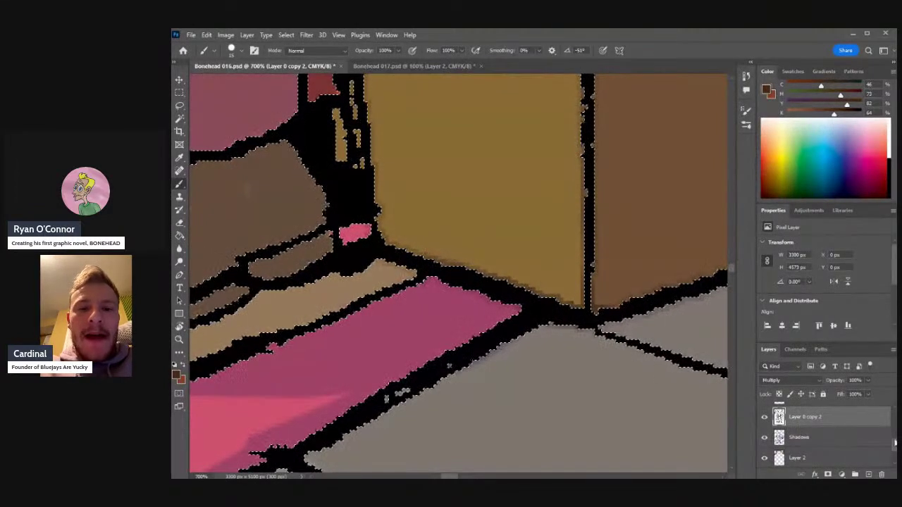
pyautogui.moveTo(890, 446); pyautogui.dragTo(829, 438)
pyautogui.moveTo(555, 301)
pyautogui.mouseDown()
pyautogui.moveTo(511, 306)
pyautogui.moveTo(530, 306)
pyautogui.moveTo(533, 279)
pyautogui.mouseUp()
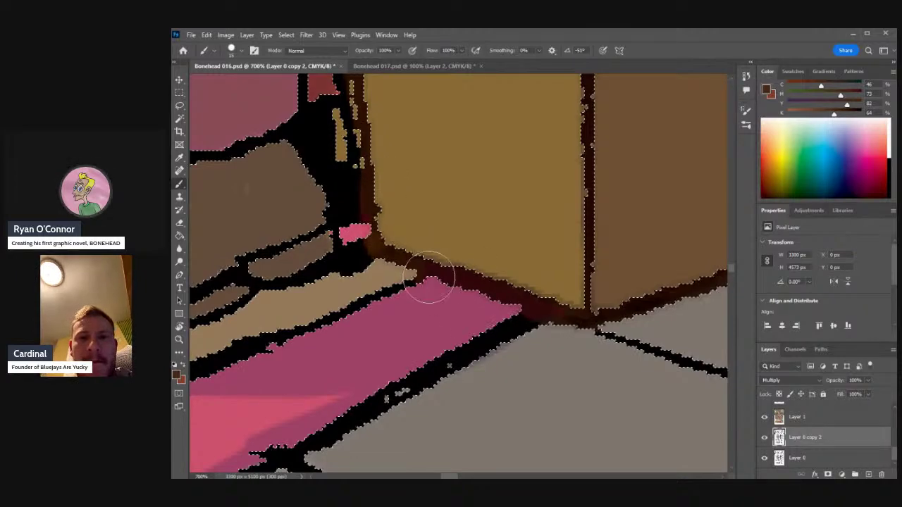
# - Merge Layer 0 copy 2 down into Layer 0 copy and clear the selection
pyautogui.hotkey('ctrl', '-')
pyautogui.hotkey('ctrl', '-')
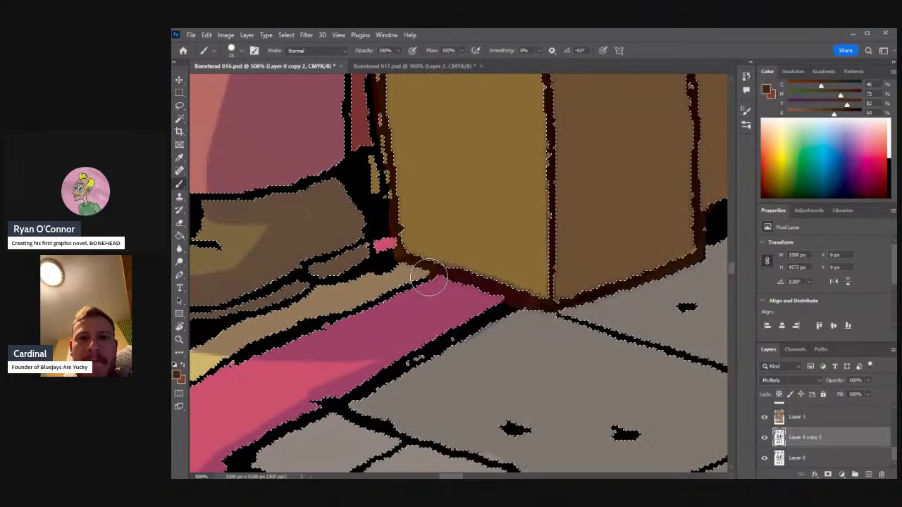
pyautogui.hotkey('ctrl', '-')
pyautogui.hotkey('ctrl', '-')
pyautogui.hotkey('ctrl', '-')
pyautogui.hotkey('ctrl', '-')
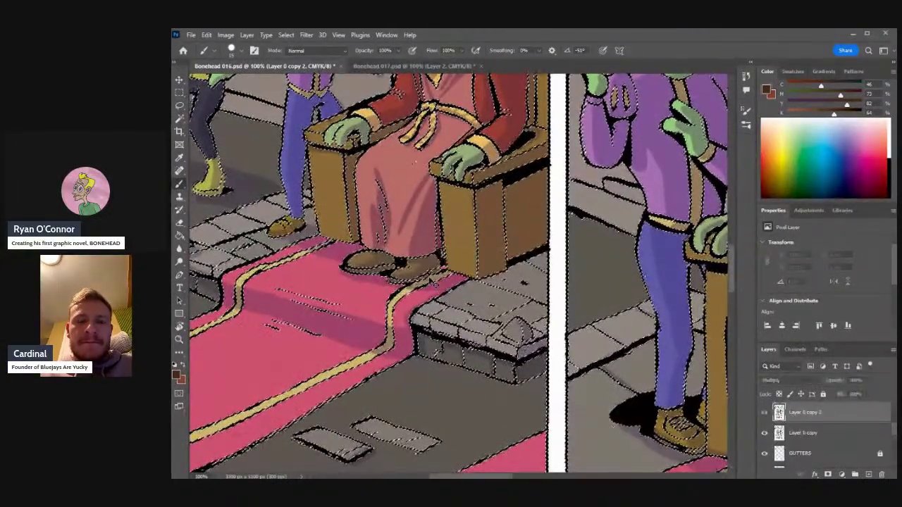
pyautogui.hotkey('ctrl', 'e')
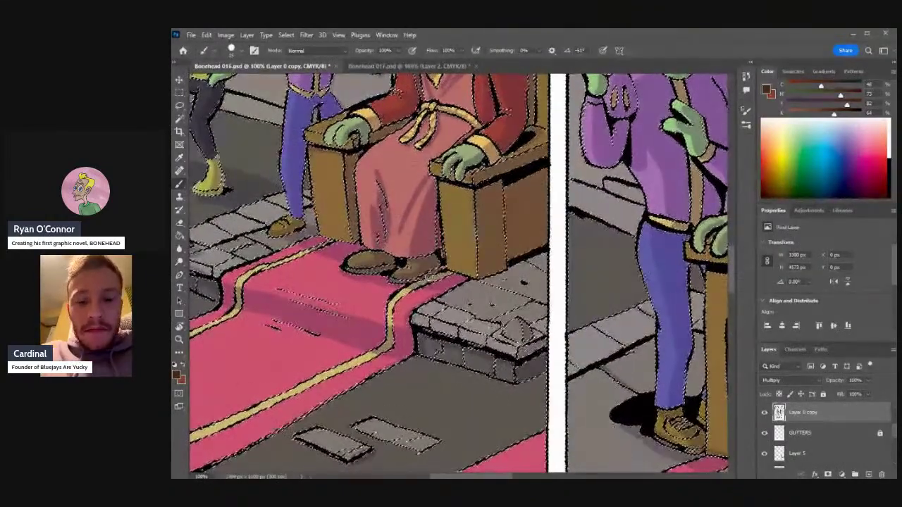
pyautogui.hotkey('ctrl', 'd')
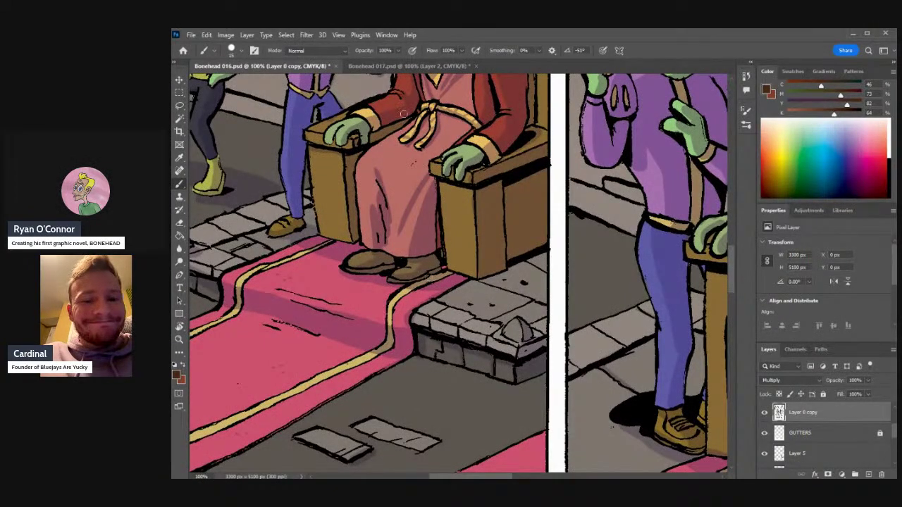
# - Switch to Bonehead 017.psd and examine the flat colors across the page and on the first panel's skull character
pyautogui.click(402, 66)
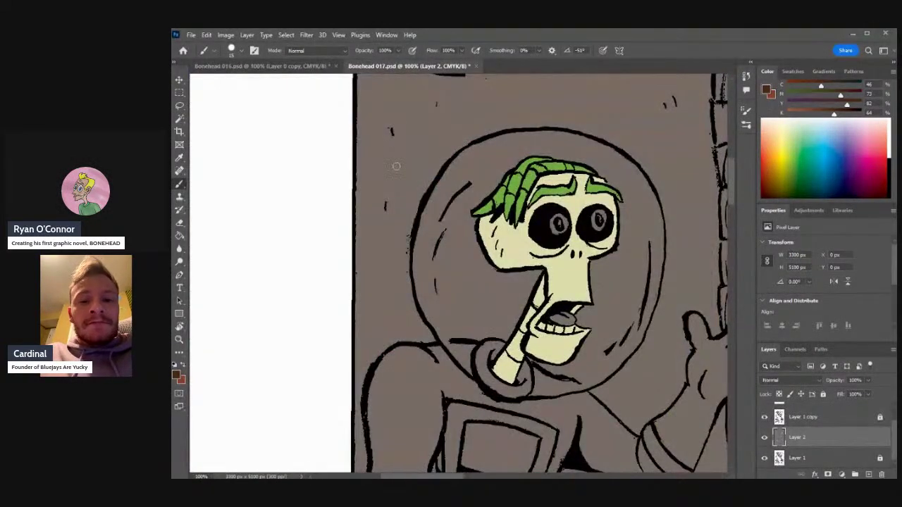
pyautogui.hotkey('ctrl', '-')
pyautogui.hotkey('ctrl', '-')
pyautogui.hotkey('ctrl', '-')
pyautogui.hotkey('ctrl', '-')
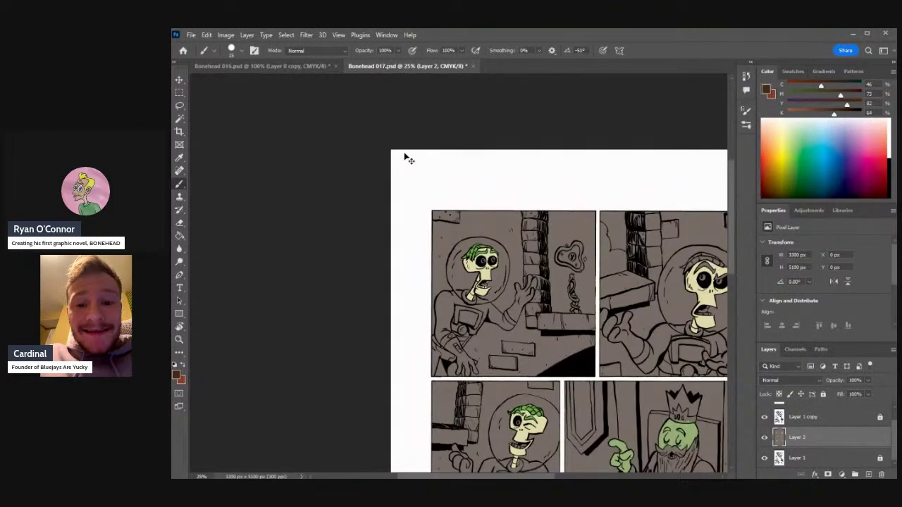
pyautogui.hotkey('ctrl', '+')
pyautogui.hotkey('ctrl', '+')
pyautogui.hotkey('ctrl', '+')
pyautogui.hotkey('ctrl', '+')
pyautogui.hotkey('ctrl', '+')
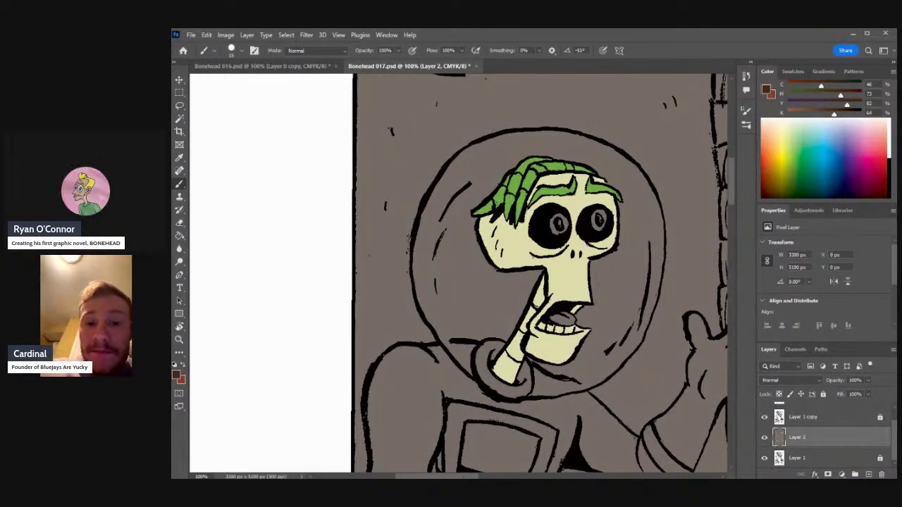
# - Sample the green of the first panel skull character's hair on Layer 2 as the brush color
pyautogui.hscroll(10, 458, 274)
pyautogui.scroll(-8, 458, 275)
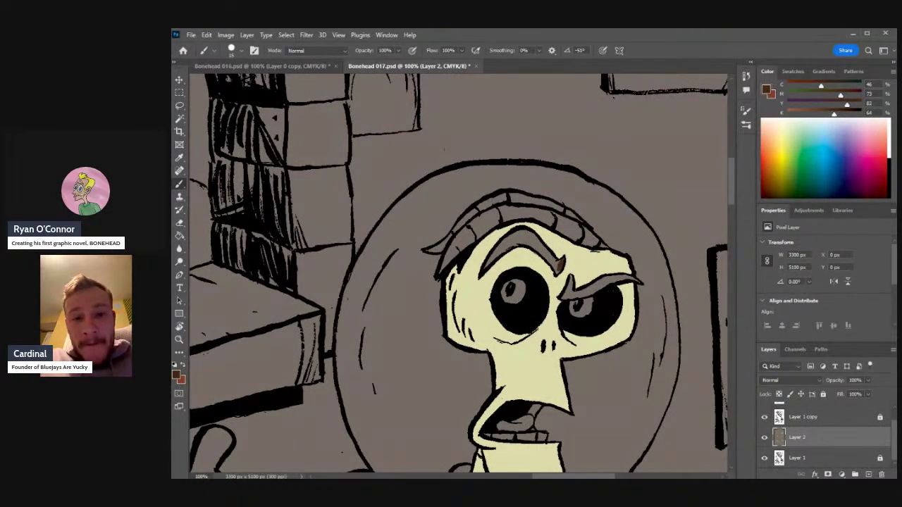
pyautogui.scroll(10, 430, 464)
pyautogui.hscroll(8, 430, 464)
pyautogui.press('i')
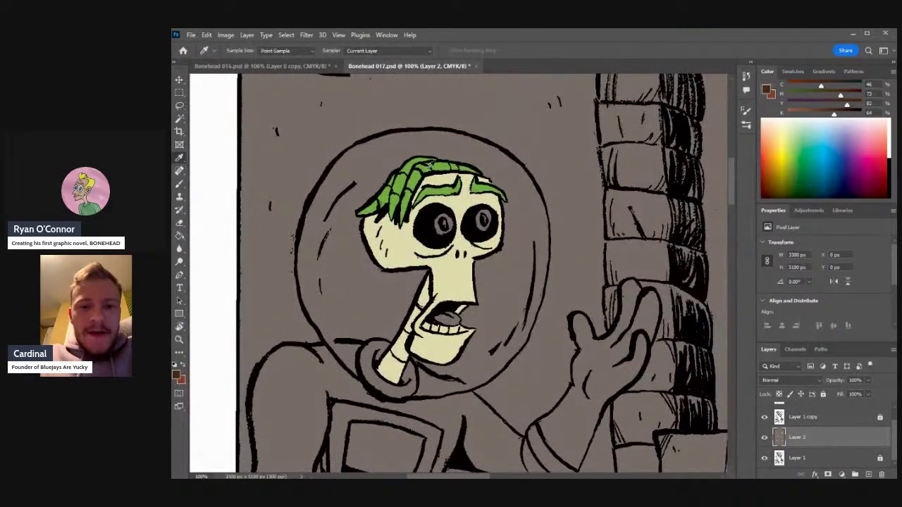
pyautogui.click(439, 164)
pyautogui.press('b')
pyautogui.hscroll(15, 458, 275)
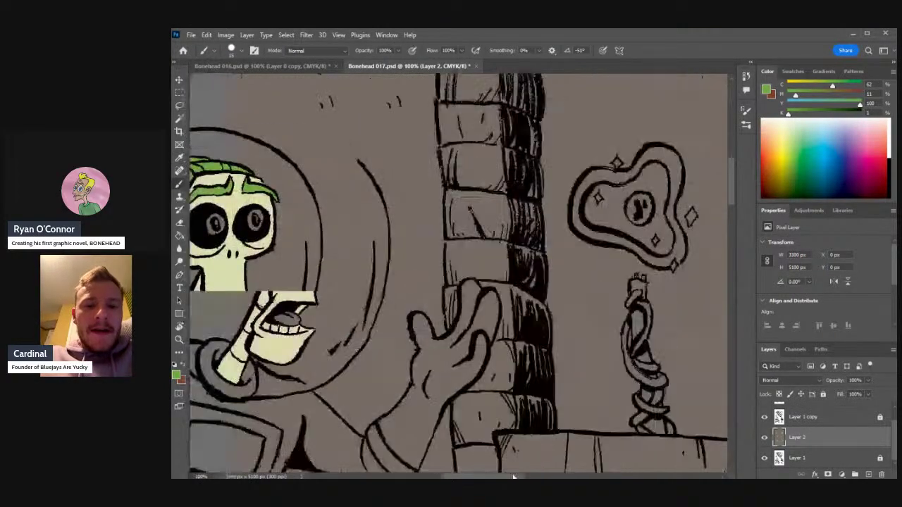
# - Paint both eyebrows of the second panel's skull green on Layer 2, sampling the bone color for touch-ups around them
pyautogui.scroll(-2, 458, 274)
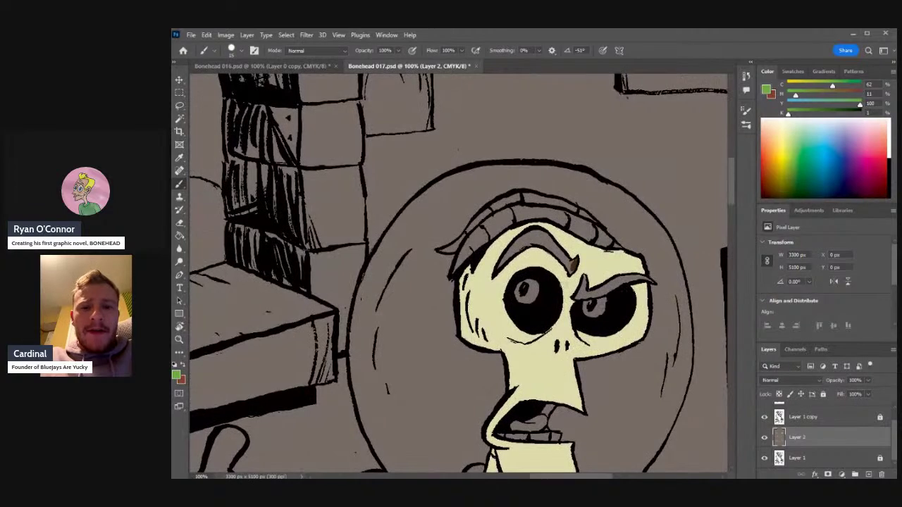
pyautogui.moveTo(574, 261)
pyautogui.mouseDown()
pyautogui.moveTo(543, 237)
pyautogui.moveTo(545, 245)
pyautogui.moveTo(523, 240)
pyautogui.moveTo(495, 270)
pyautogui.moveTo(515, 240)
pyautogui.moveTo(535, 233)
pyautogui.mouseUp()
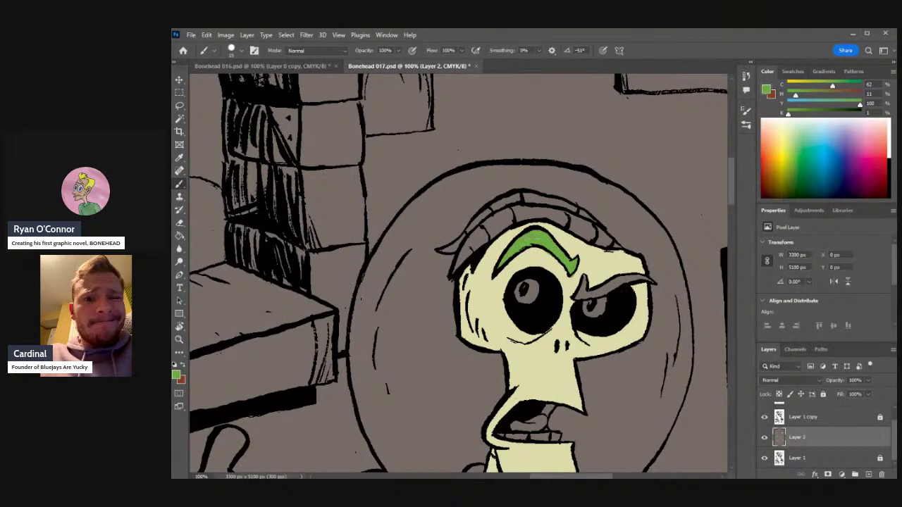
pyautogui.keyDown('alt'); pyautogui.click(546, 252); pyautogui.keyUp('alt')
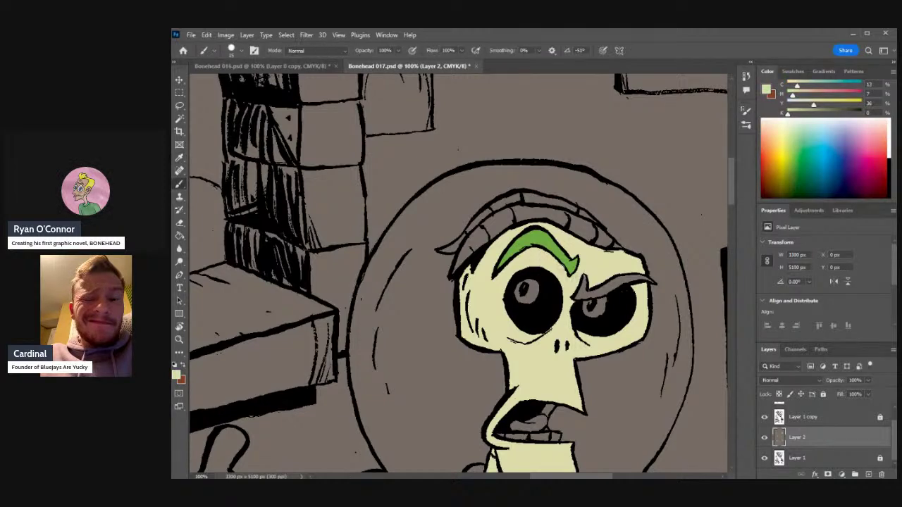
pyautogui.moveTo(555, 251)
pyautogui.mouseDown()
pyautogui.moveTo(569, 244)
pyautogui.moveTo(577, 253)
pyautogui.moveTo(576, 300)
pyautogui.moveTo(650, 280)
pyautogui.mouseUp()
pyautogui.keyDown('alt'); pyautogui.click(572, 262); pyautogui.keyUp('alt')
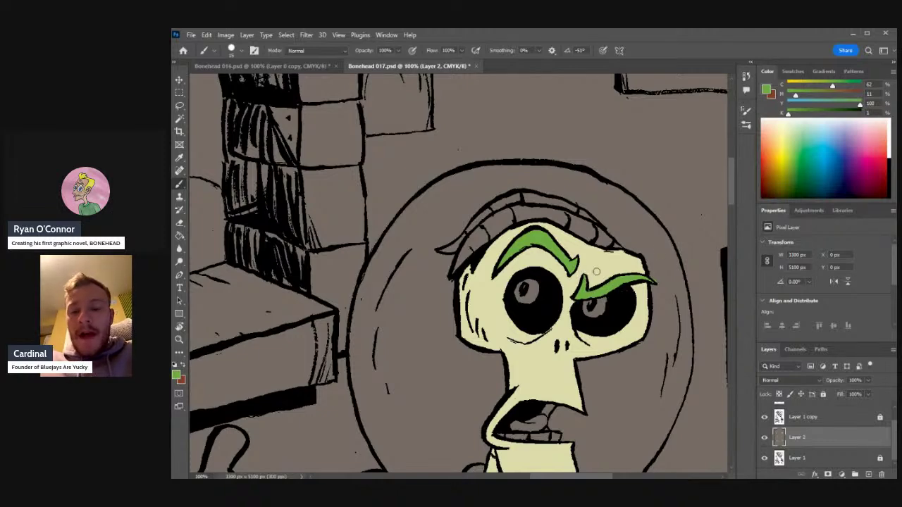
# - Sample the eyebrow green and fill the hair of the second panel's skull with it
pyautogui.press('i')
pyautogui.click(662, 261)
pyautogui.press('b')
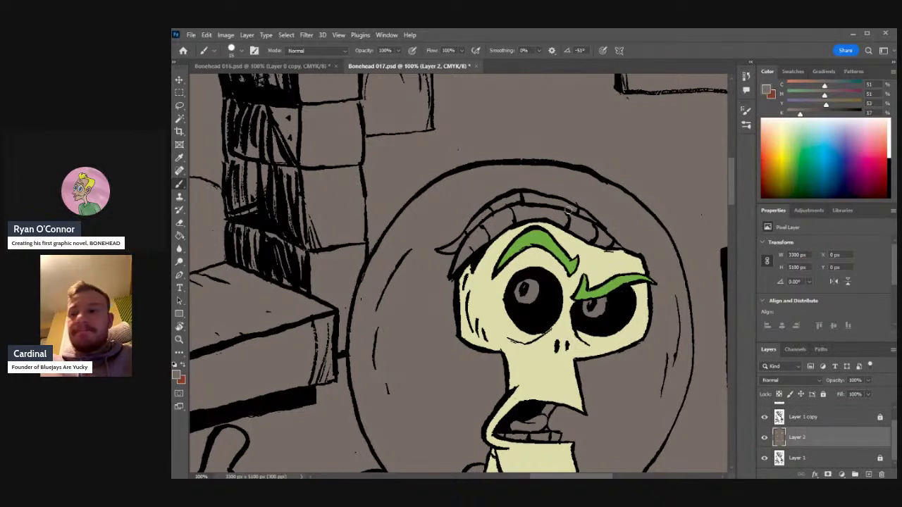
pyautogui.press('i')
pyautogui.click(608, 280)
pyautogui.press('b')
pyautogui.moveTo(616, 245)
pyautogui.mouseDown()
pyautogui.moveTo(557, 220)
pyautogui.moveTo(595, 233)
pyautogui.moveTo(581, 216)
pyautogui.moveTo(601, 233)
pyautogui.moveTo(582, 213)
pyautogui.moveTo(532, 215)
pyautogui.moveTo(493, 226)
pyautogui.moveTo(497, 232)
pyautogui.moveTo(461, 262)
pyautogui.moveTo(459, 246)
pyautogui.moveTo(507, 210)
pyautogui.moveTo(497, 216)
pyautogui.moveTo(546, 204)
pyautogui.moveTo(598, 224)
pyautogui.mouseUp()
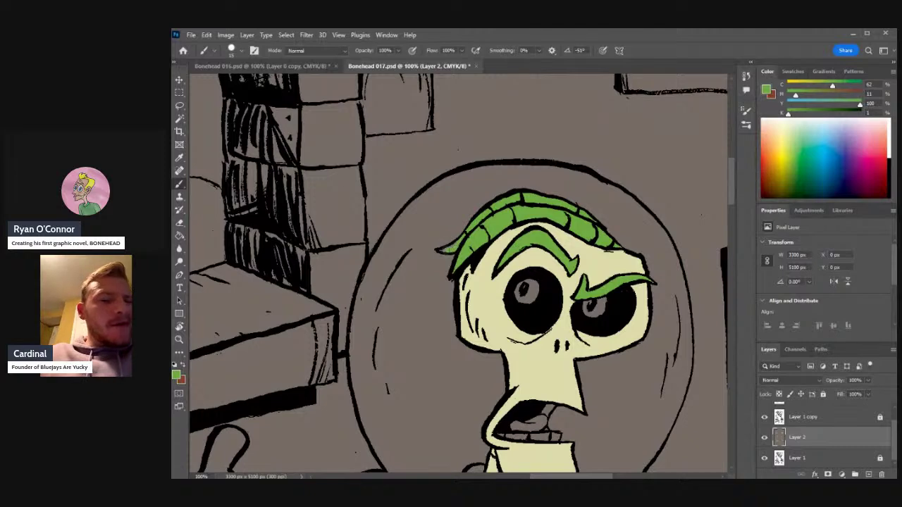
# - Sample the background gray and the hair green, and check the green in the foreground color picker
pyautogui.keyDown('alt'); pyautogui.click(451, 229); pyautogui.keyUp('alt')
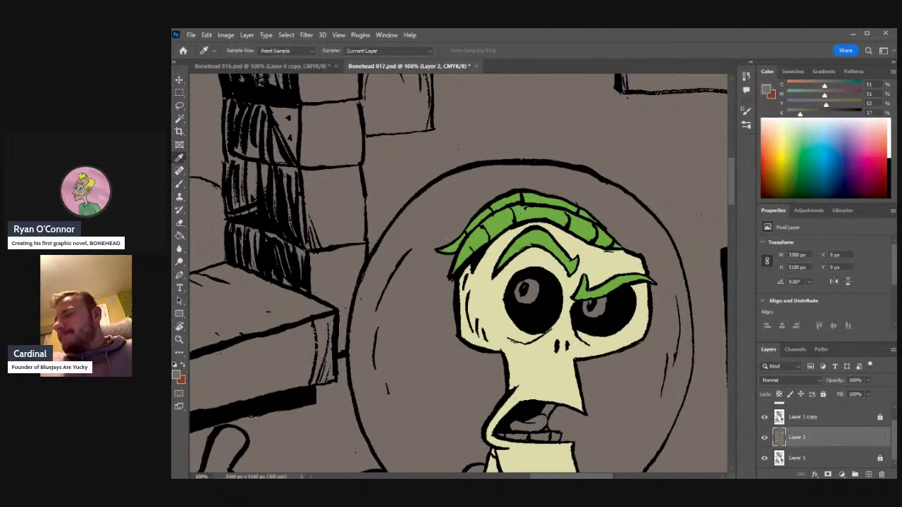
pyautogui.keyDown('alt'); pyautogui.click(532, 209); pyautogui.keyUp('alt')
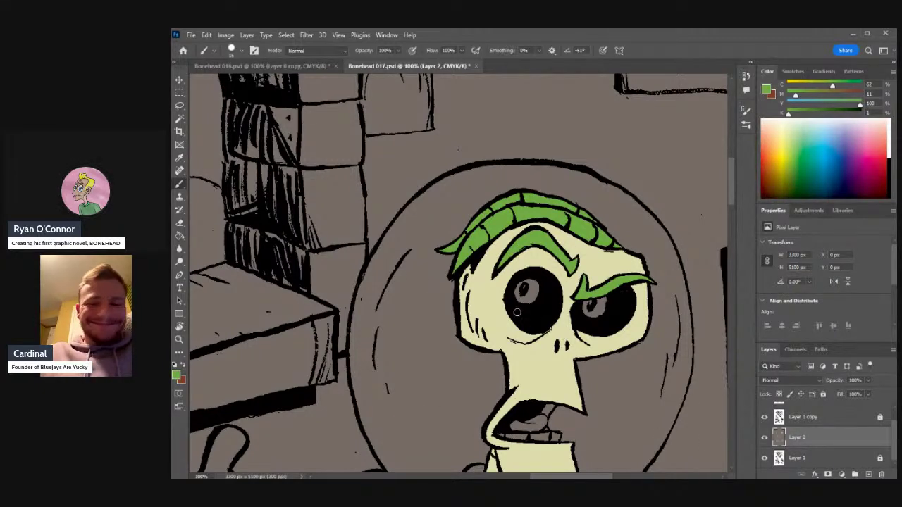
pyautogui.click(176, 375)
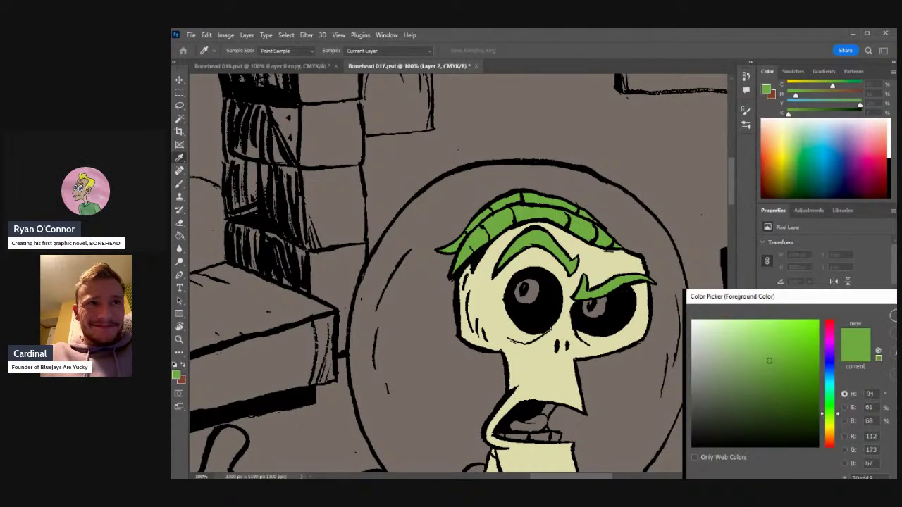
pyautogui.press('Return')
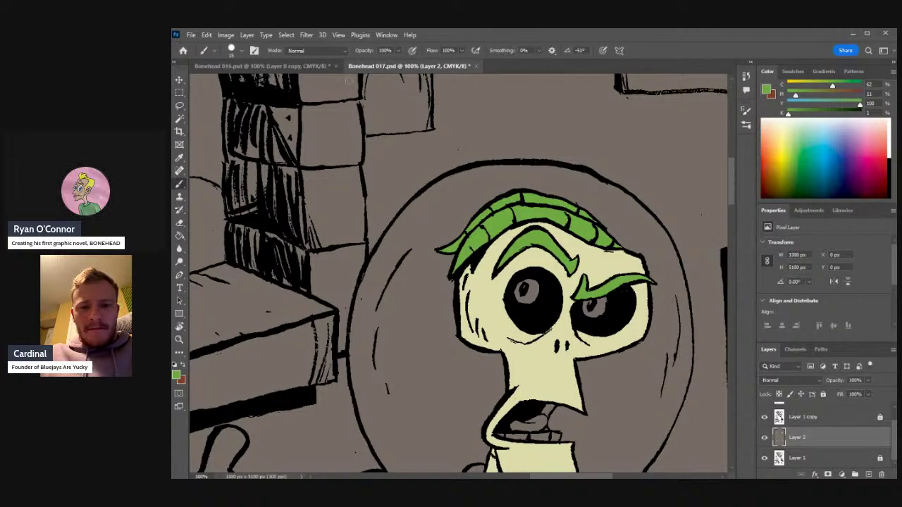
# - Switch to Bonehead 016.psd and sample the white of the small skull character's eye beside the open door
pyautogui.click(313, 65)
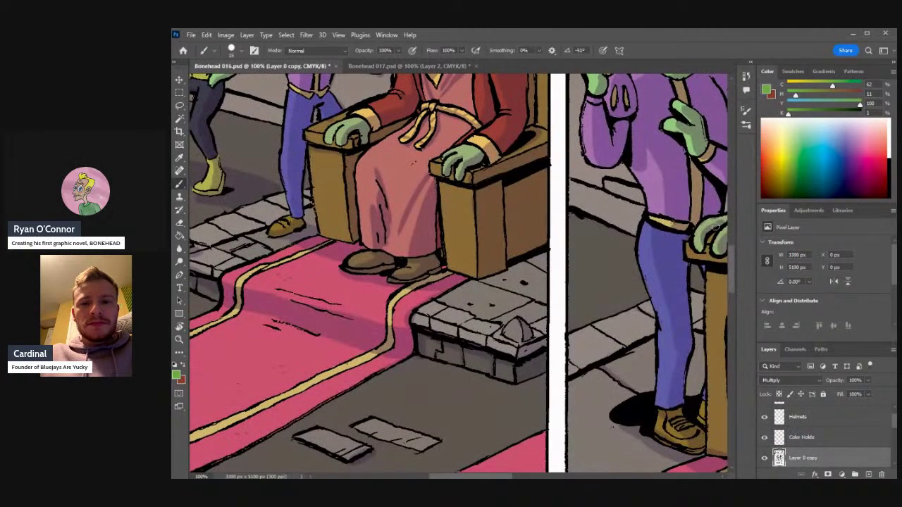
pyautogui.scroll(5, 730, 255)
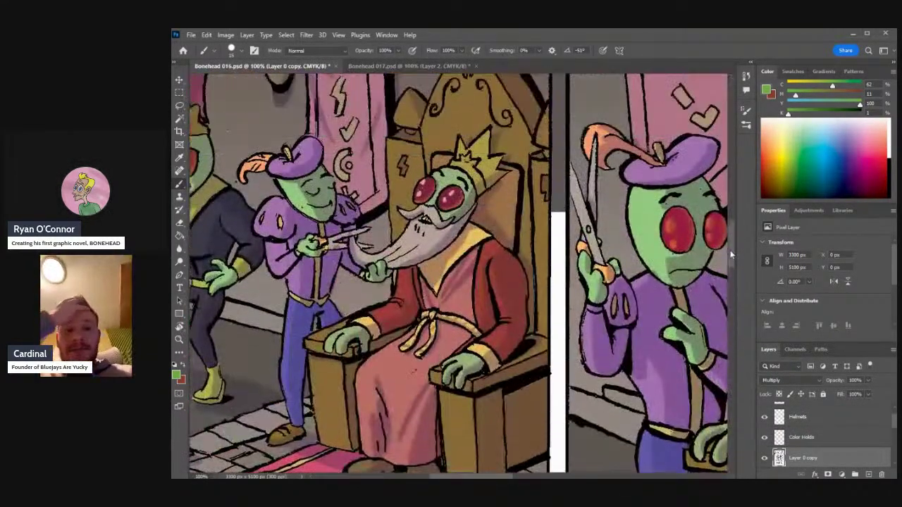
pyautogui.scroll(2, 731, 255)
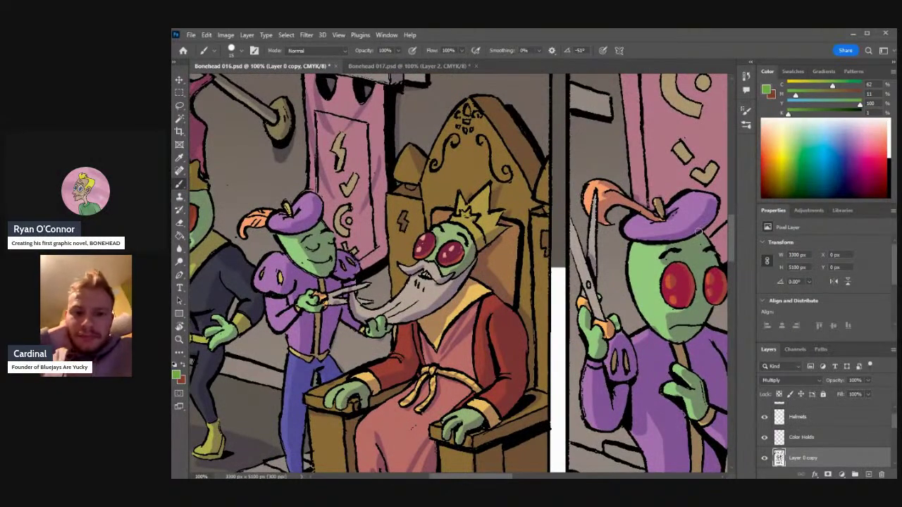
pyautogui.moveTo(519, 478)
pyautogui.mouseDown()
pyautogui.moveTo(422, 478)
pyautogui.moveTo(522, 477)
pyautogui.mouseUp()
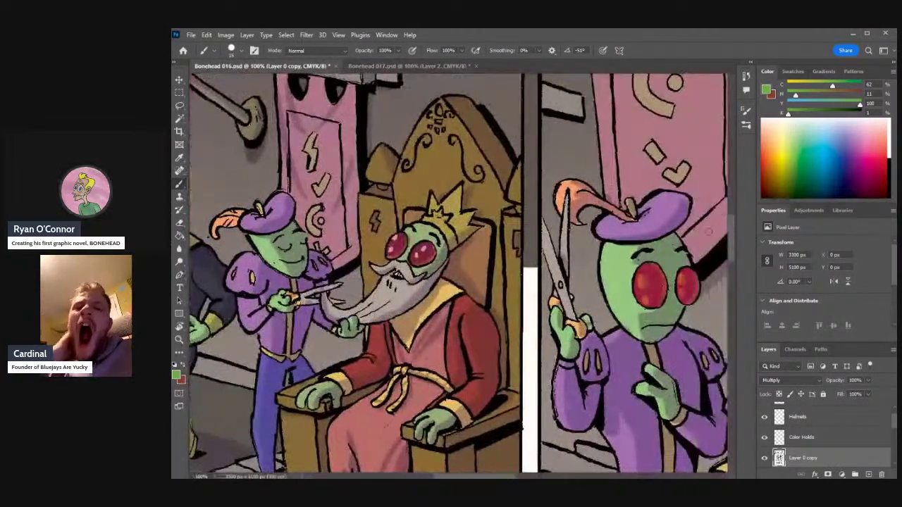
pyautogui.moveTo(731, 141); pyautogui.dragTo(730, 192)
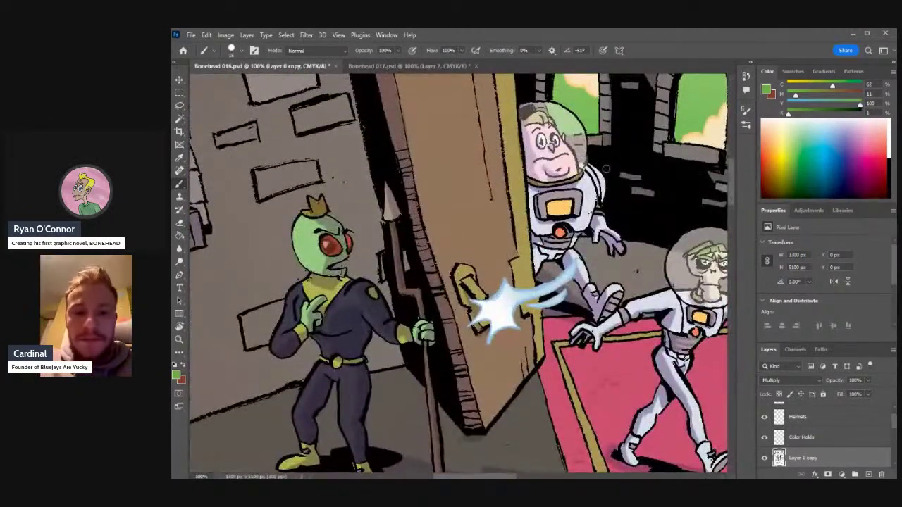
pyautogui.press('i')
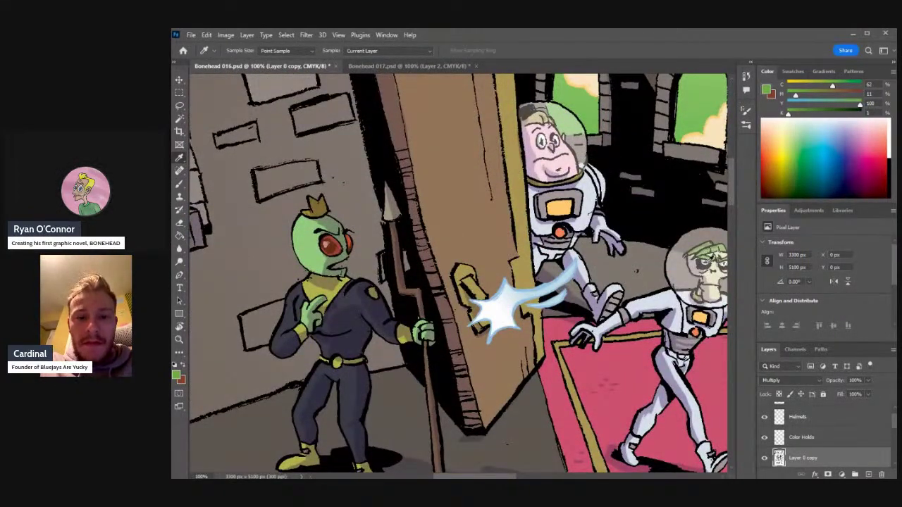
pyautogui.click(705, 264)
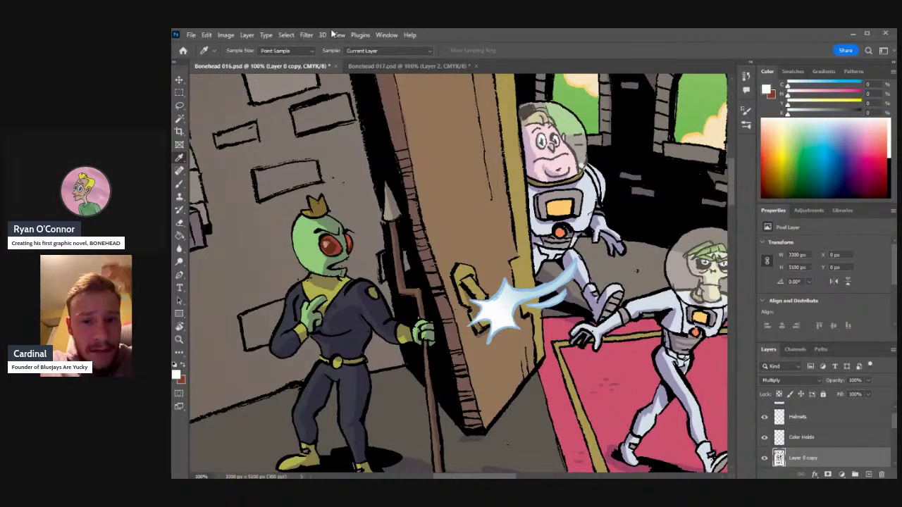
# - Try resampling the skull character's eye color from Bonehead 016.psd and return to Bonehead 017.psd
pyautogui.click(355, 66)
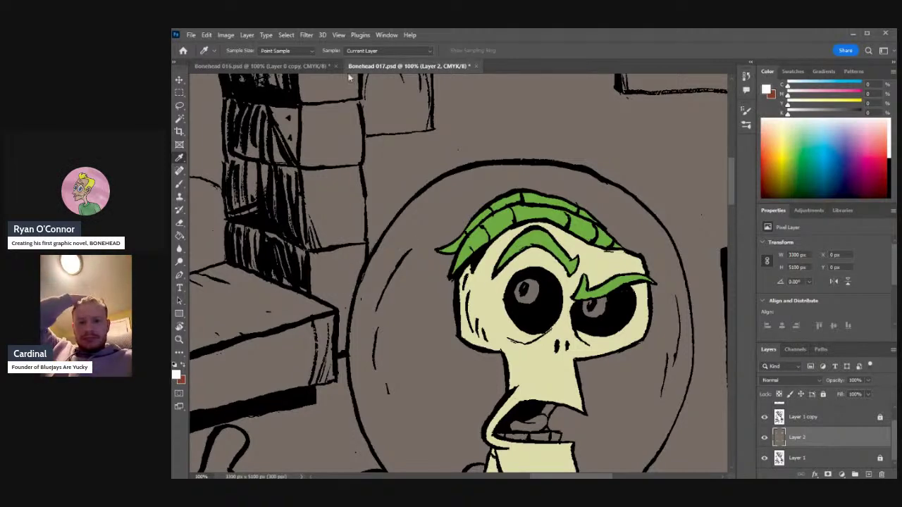
pyautogui.click(304, 67)
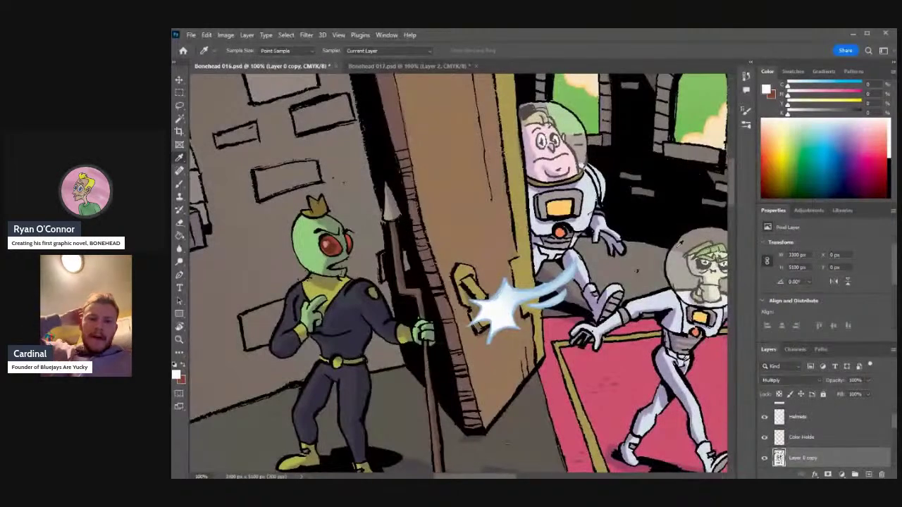
pyautogui.click(707, 262)
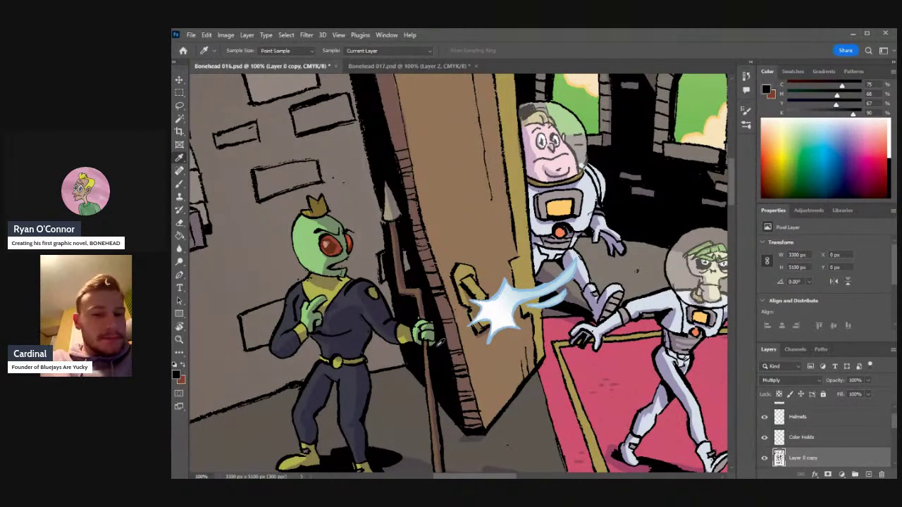
pyautogui.click(364, 66)
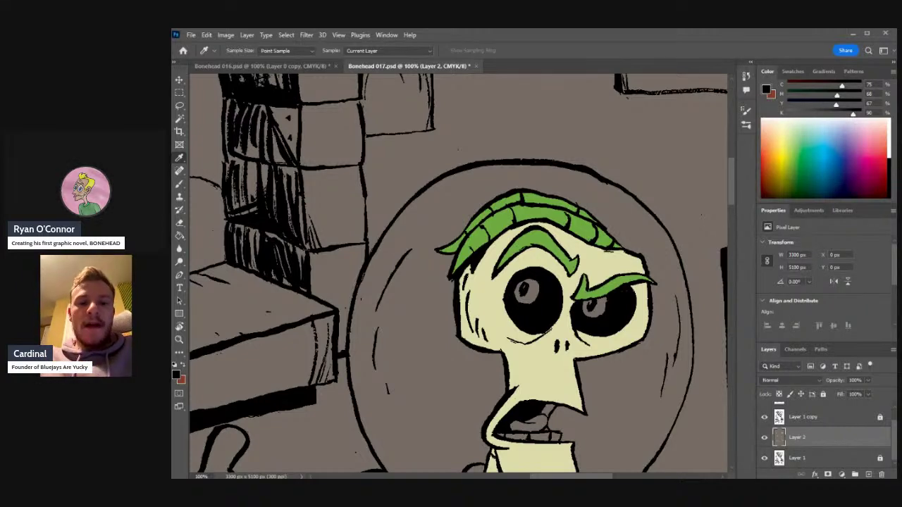
# - Pick up white from Bonehead 016.psd and paint both eyes of the second panel's skull with it in Bonehead 017.psd
pyautogui.click(306, 67)
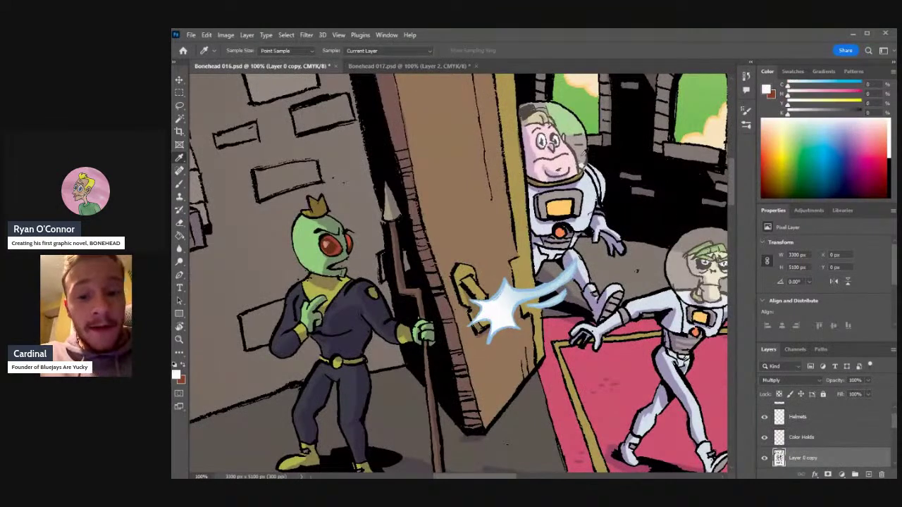
pyautogui.click(377, 67)
pyautogui.press('b')
pyautogui.moveTo(528, 285)
pyautogui.mouseDown()
pyautogui.moveTo(523, 304)
pyautogui.moveTo(523, 288)
pyautogui.moveTo(519, 300)
pyautogui.moveTo(532, 302)
pyautogui.moveTo(528, 282)
pyautogui.mouseUp()
pyautogui.moveTo(593, 311)
pyautogui.mouseDown()
pyautogui.moveTo(606, 300)
pyautogui.moveTo(584, 310)
pyautogui.moveTo(600, 314)
pyautogui.mouseUp()
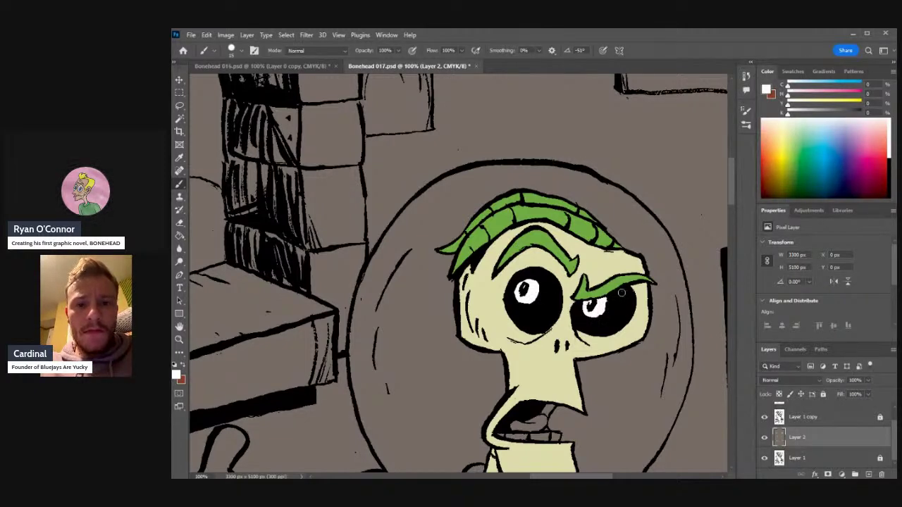
# - Paint the small strip inside the second panel skull's mouth in the sampled bone color, sampling the surrounding gray for touch-ups
pyautogui.press('i')
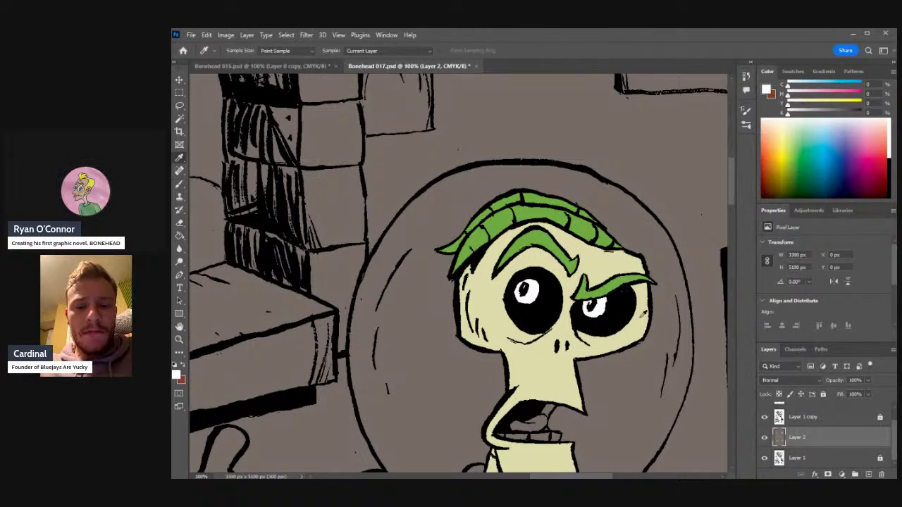
pyautogui.click(642, 313)
pyautogui.press('b')
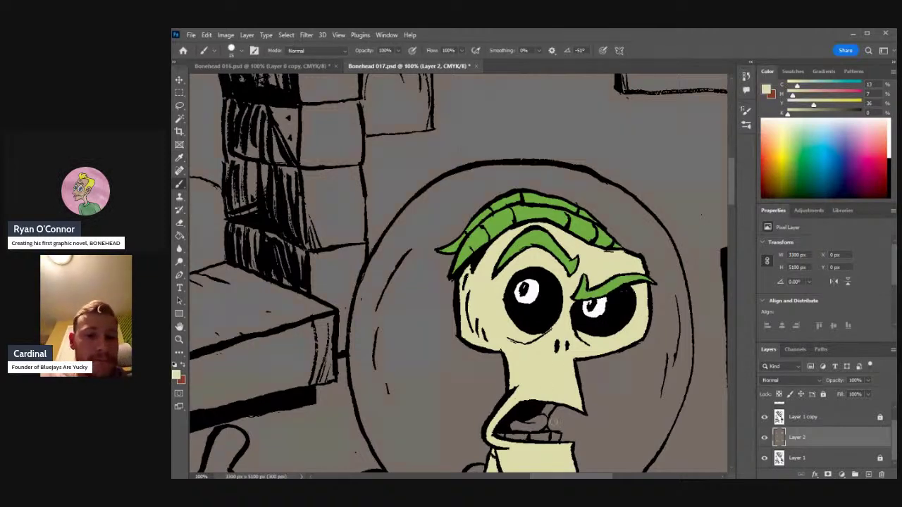
pyautogui.keyDown('alt'); pyautogui.click(551, 423); pyautogui.keyUp('alt')
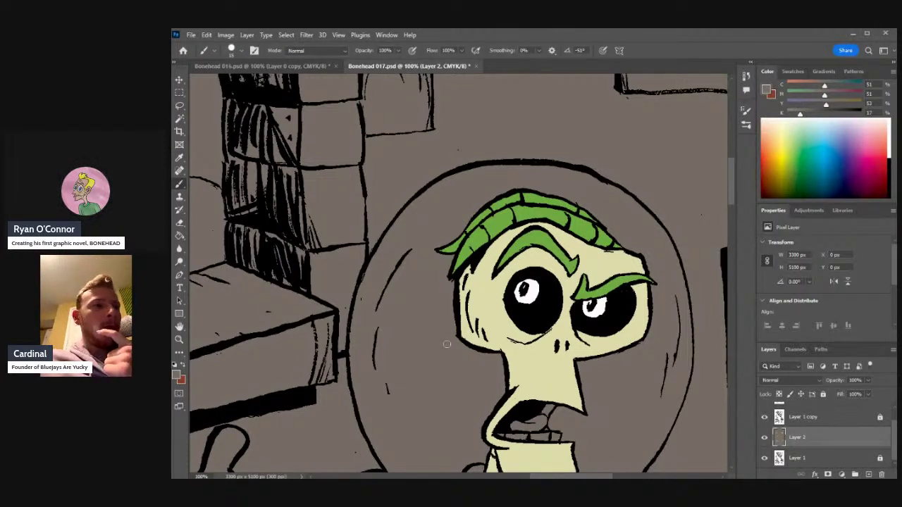
pyautogui.keyDown('alt'); pyautogui.click(618, 252); pyautogui.keyUp('alt')
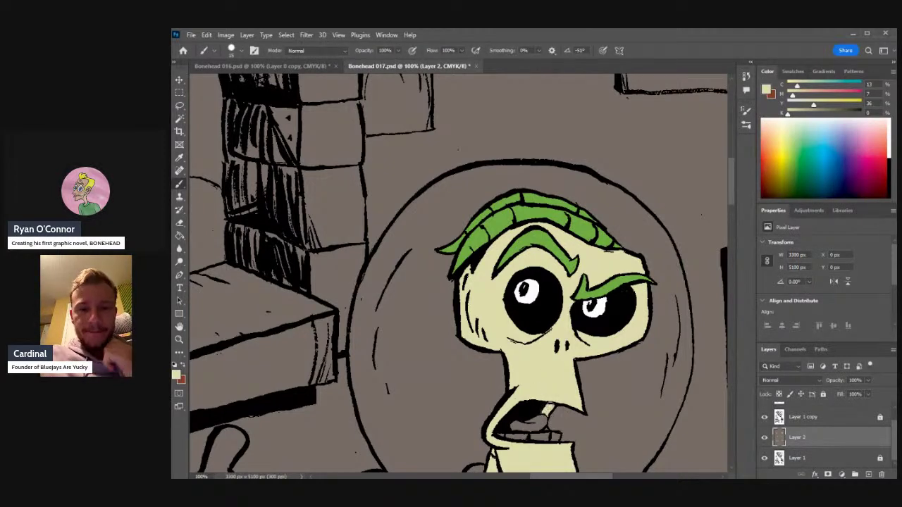
pyautogui.keyDown('alt'); pyautogui.click(551, 418); pyautogui.keyUp('alt')
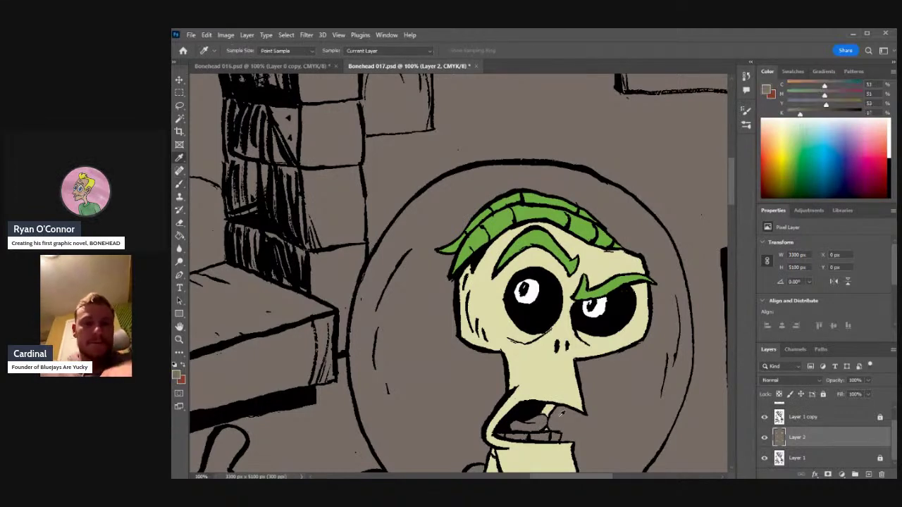
pyautogui.press('i')
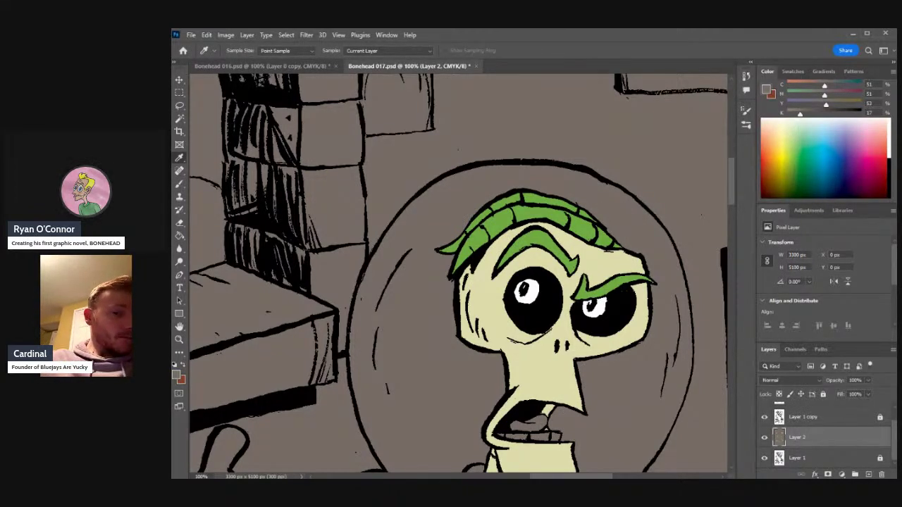
# - Sample the bone color from the cheek of the second panel's skull as the foreground color
pyautogui.moveTo(533, 476); pyautogui.dragTo(493, 476)
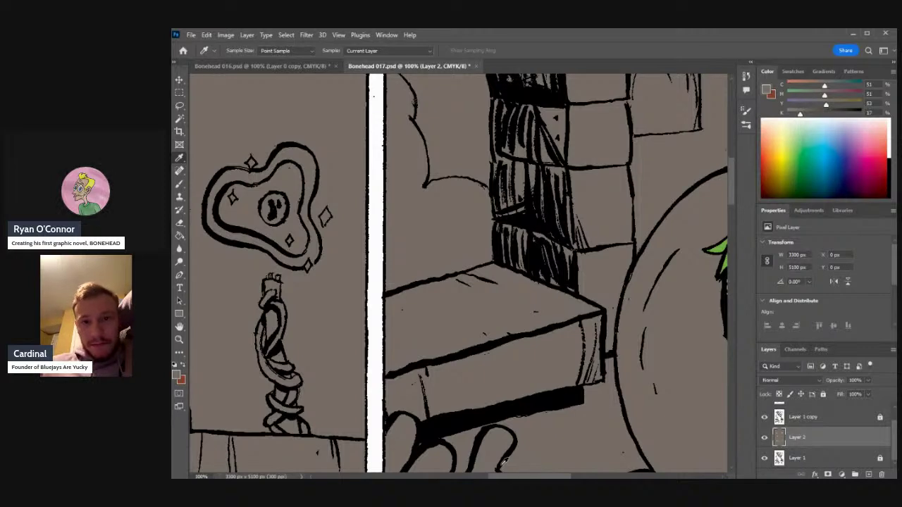
pyautogui.hscroll(10, 457, 274)
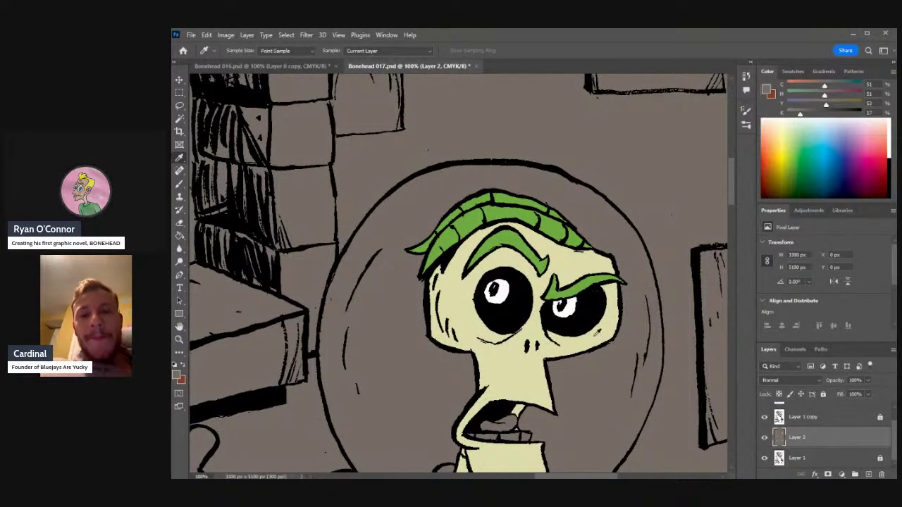
pyautogui.click(592, 336)
pyautogui.moveTo(542, 476)
pyautogui.mouseDown()
pyautogui.moveTo(526, 478)
pyautogui.moveTo(582, 478)
pyautogui.moveTo(516, 477)
pyautogui.moveTo(548, 477)
pyautogui.mouseUp()
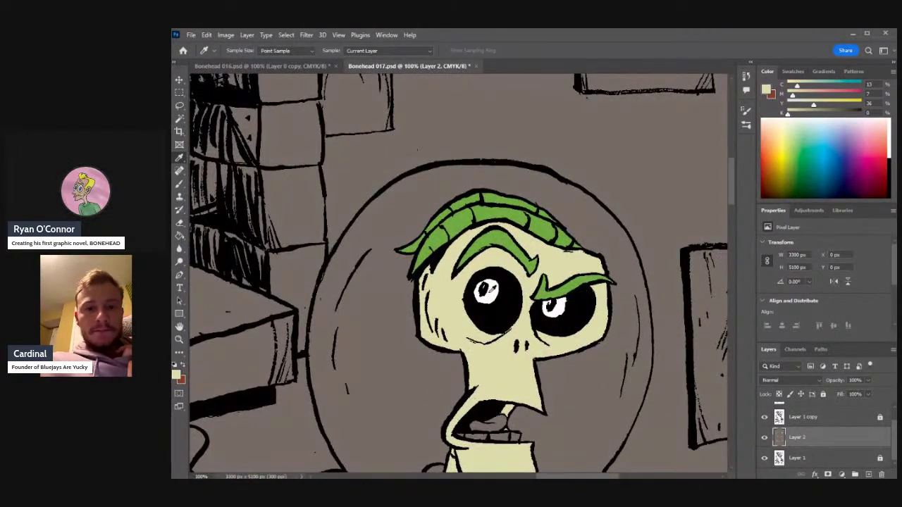
# - Sample white from the second panel skull's eye and the bone color from the first panel skull's face
pyautogui.click(488, 290)
pyautogui.moveTo(730, 197); pyautogui.dragTo(731, 232)
pyautogui.moveTo(531, 478); pyautogui.dragTo(422, 477)
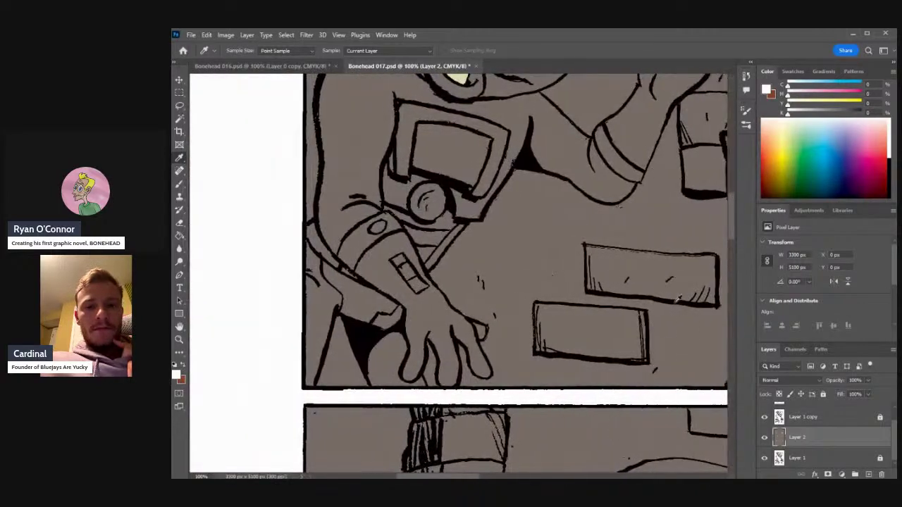
pyautogui.moveTo(733, 224); pyautogui.dragTo(741, 196)
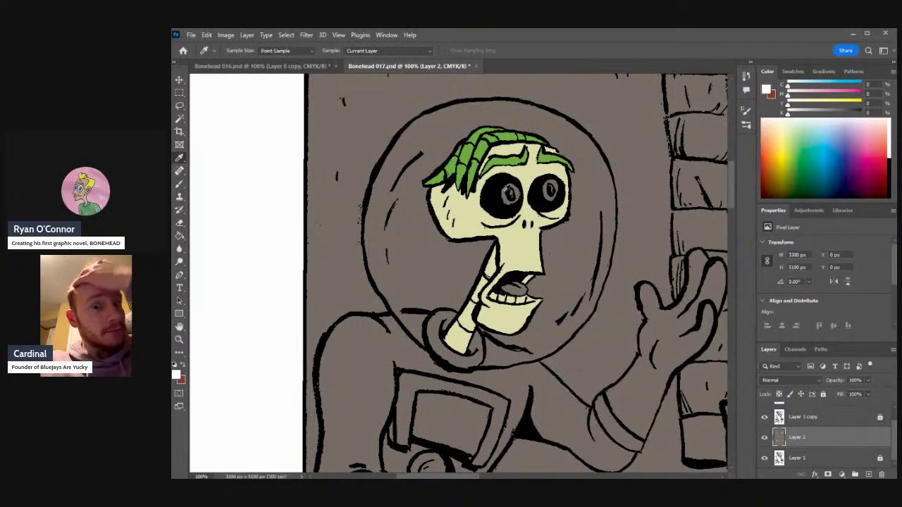
pyautogui.click(531, 178)
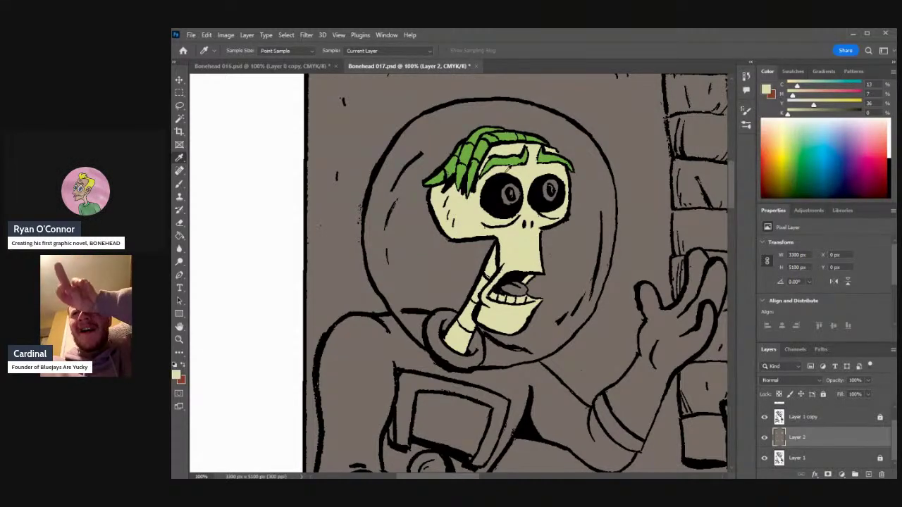
# - Sample white from the page and paint both eyes of the first panel's skull with it
pyautogui.scroll(-5, 719, 197)
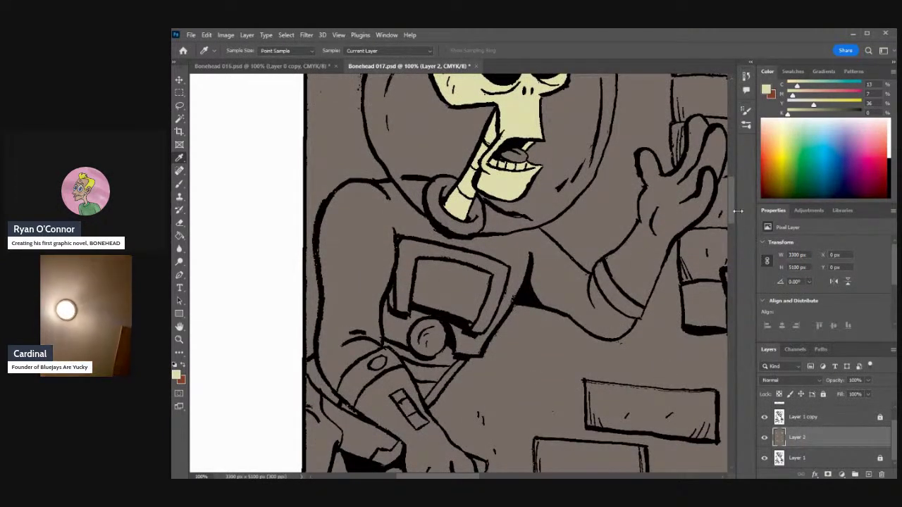
pyautogui.scroll(-15, 734, 239)
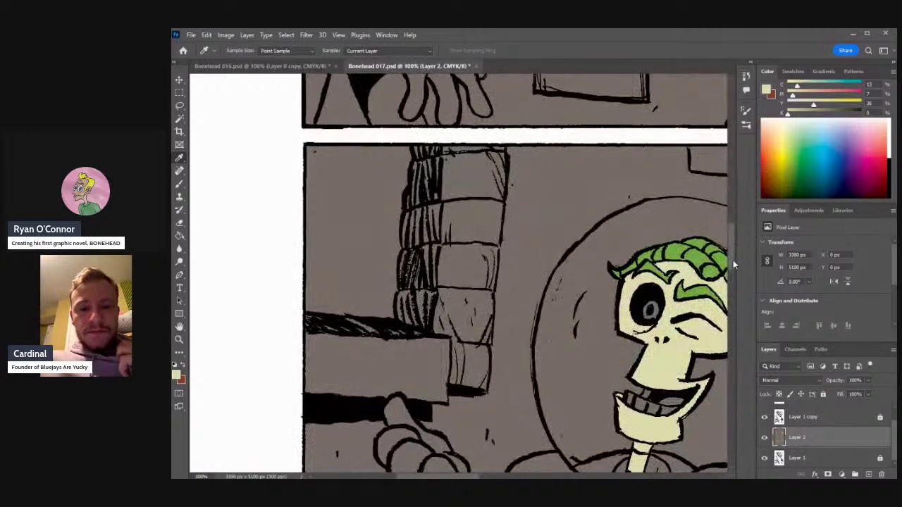
pyautogui.scroll(-1, 732, 260)
pyautogui.moveTo(470, 478); pyautogui.dragTo(589, 466)
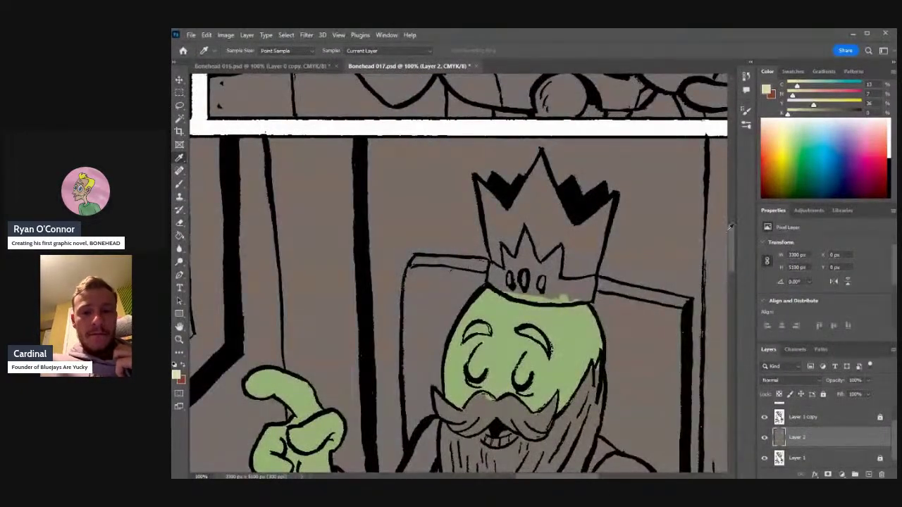
pyautogui.hscroll(-10, 731, 244)
pyautogui.click(583, 396)
pyautogui.scroll(-10, 583, 395)
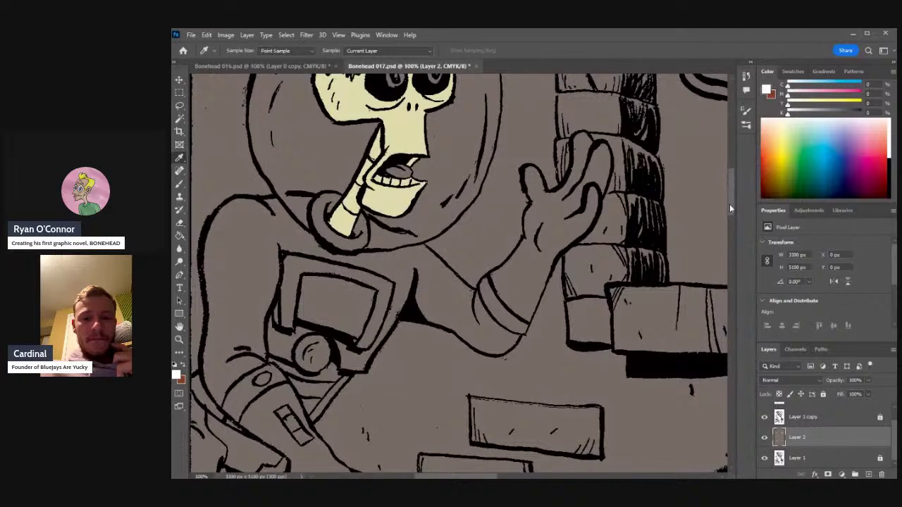
pyautogui.scroll(3, 729, 203)
pyautogui.press('b')
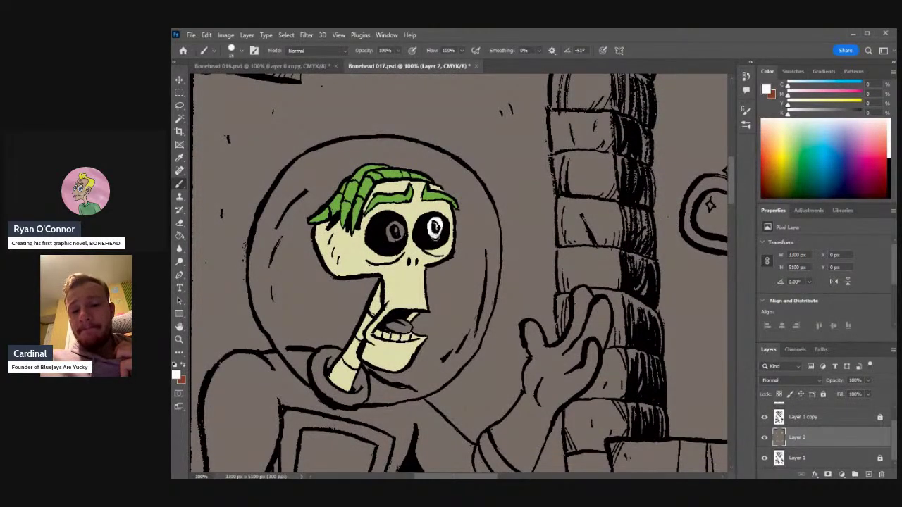
pyautogui.moveTo(395, 227); pyautogui.dragTo(393, 239)
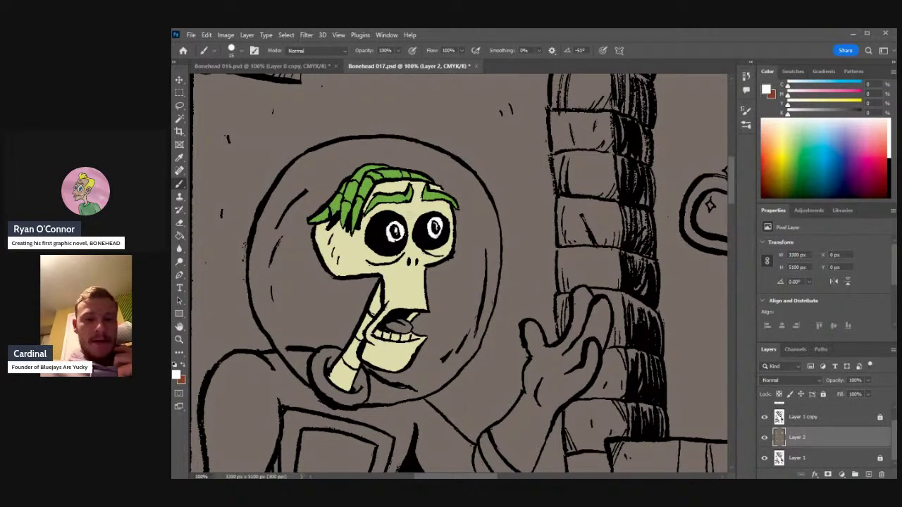
# - Examine the skull's coloring in the remaining panels and across the page as a whole
pyautogui.moveTo(732, 187); pyautogui.dragTo(734, 247)
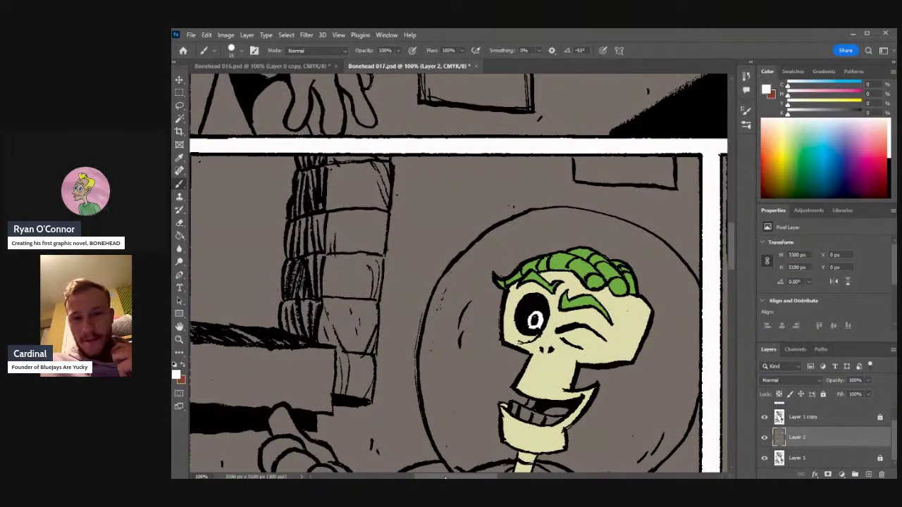
pyautogui.hscroll(2, 458, 204)
pyautogui.hscroll(10, 458, 274)
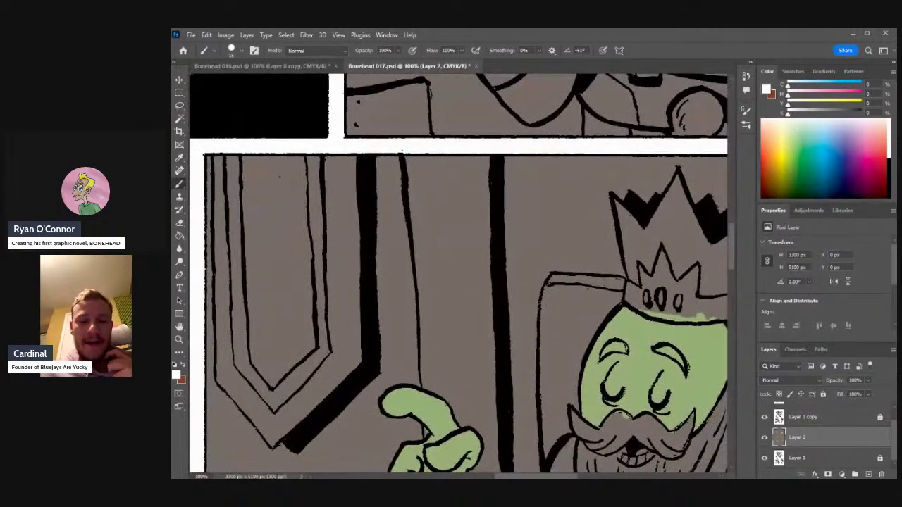
pyautogui.moveTo(730, 248); pyautogui.dragTo(732, 345)
pyautogui.hscroll(5, 458, 275)
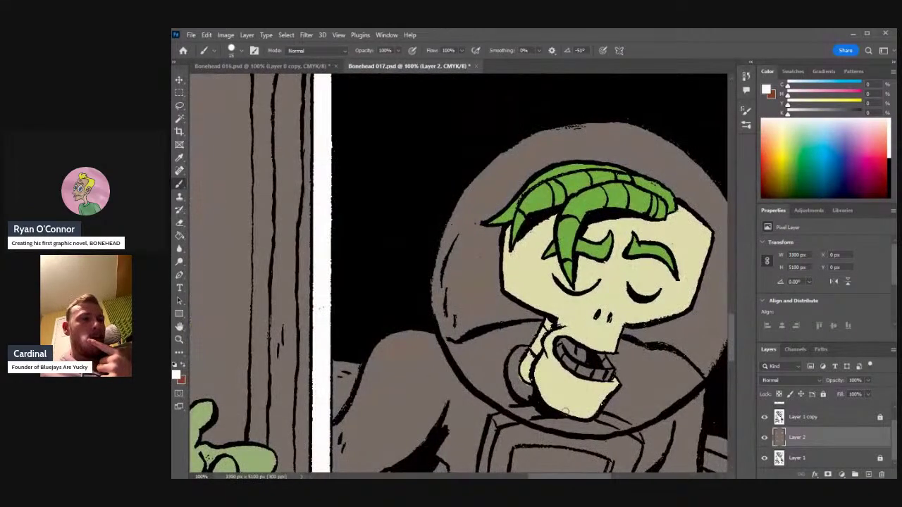
pyautogui.hscroll(10, 379, 444)
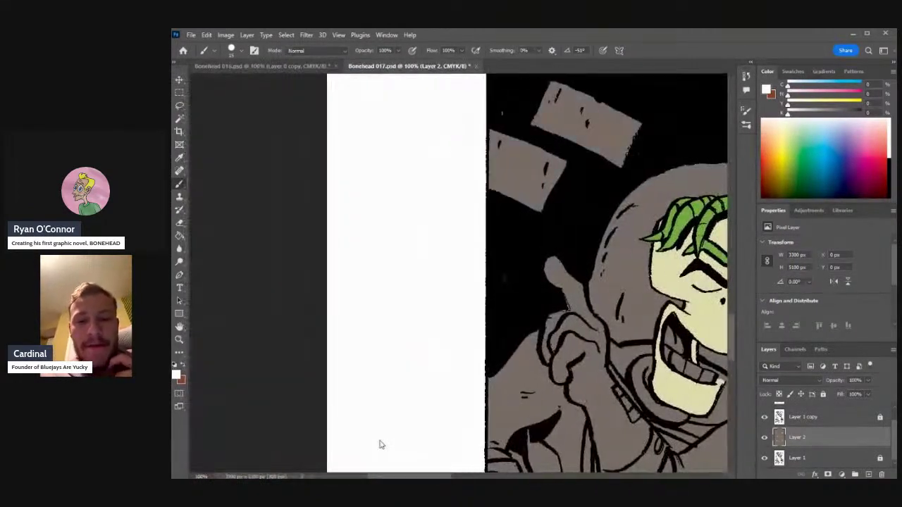
pyautogui.hscroll(-10, 379, 444)
pyautogui.moveTo(732, 322); pyautogui.dragTo(734, 166)
pyautogui.hotkey('ctrl', '-')
pyautogui.hotkey('ctrl', '-')
pyautogui.hotkey('ctrl', '-')
pyautogui.hotkey('ctrl', '-')
pyautogui.hotkey('ctrl', '-')
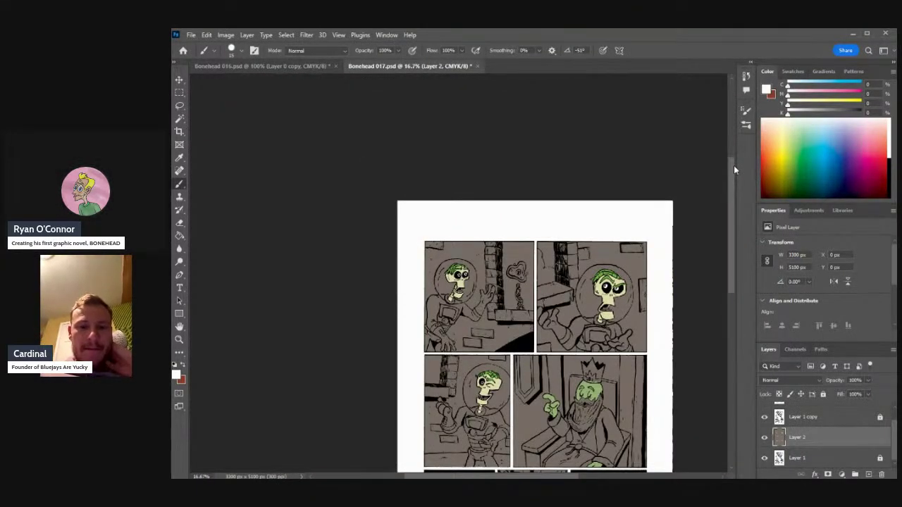
pyautogui.hotkey('ctrl', '+')
pyautogui.hotkey('ctrl', '+')
pyautogui.hotkey('ctrl', '+')
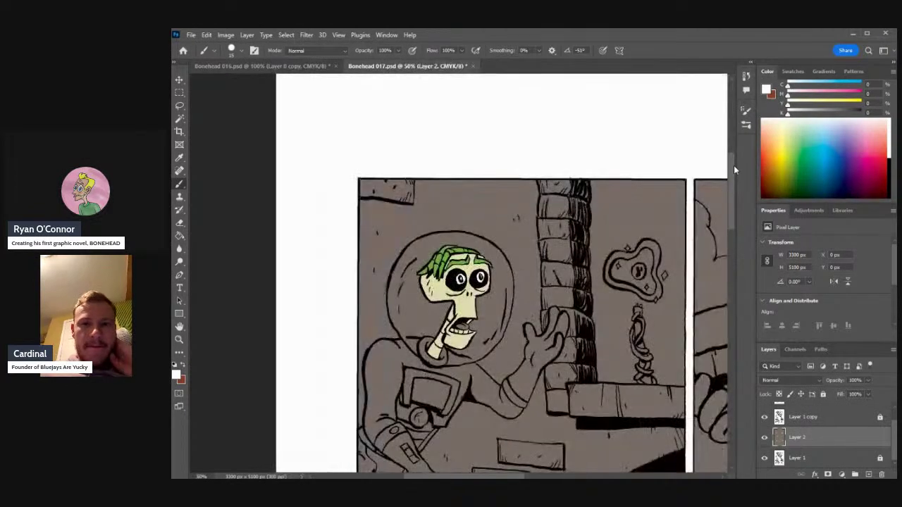
# - Check the spacesuit colors in Bonehead 016.psd and paint the first panel character's raised glove white in Bonehead 017.psd
pyautogui.click(289, 67)
pyautogui.press('i')
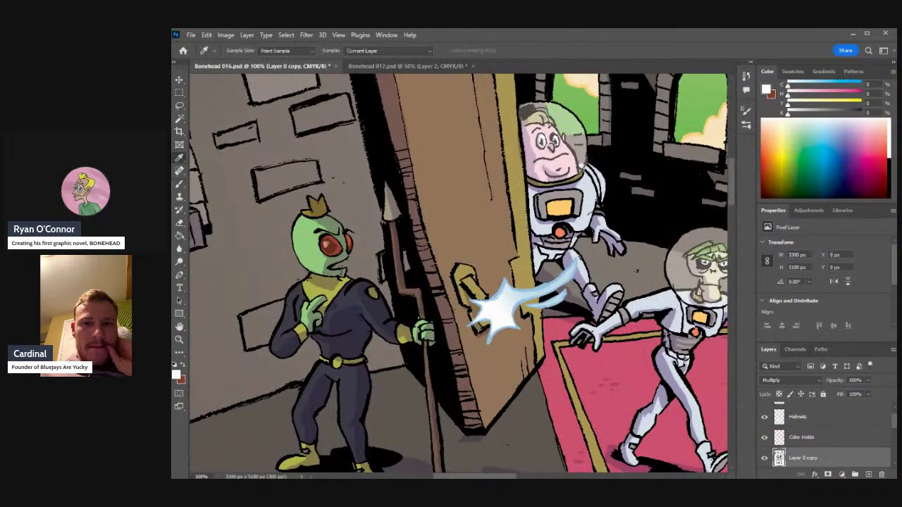
pyautogui.click(375, 65)
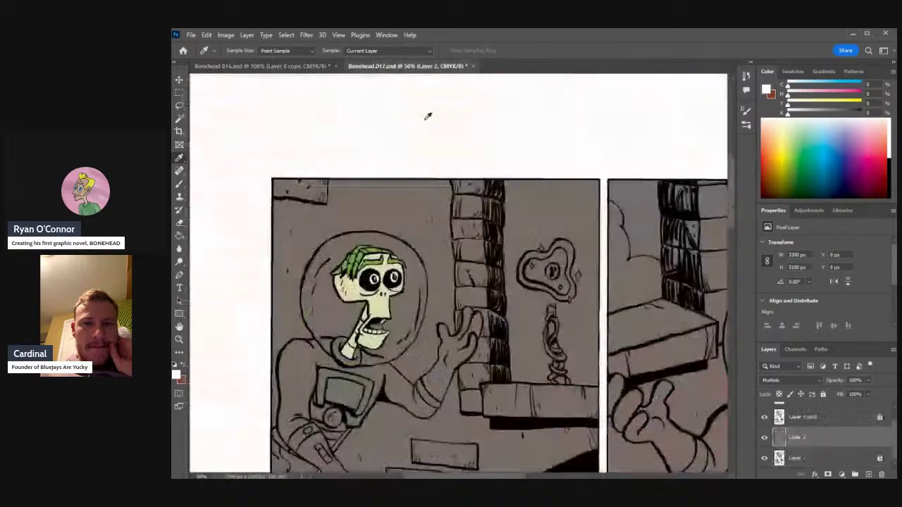
pyautogui.press('b')
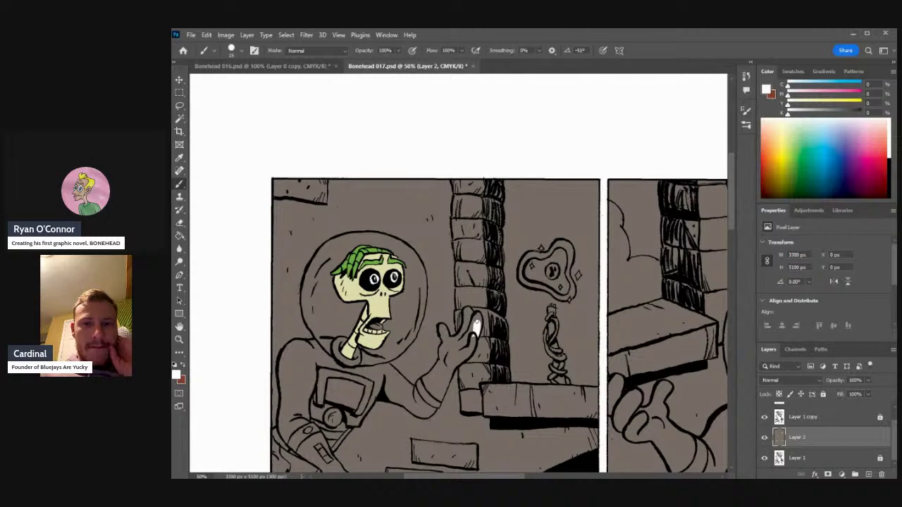
pyautogui.moveTo(478, 321); pyautogui.dragTo(436, 406)
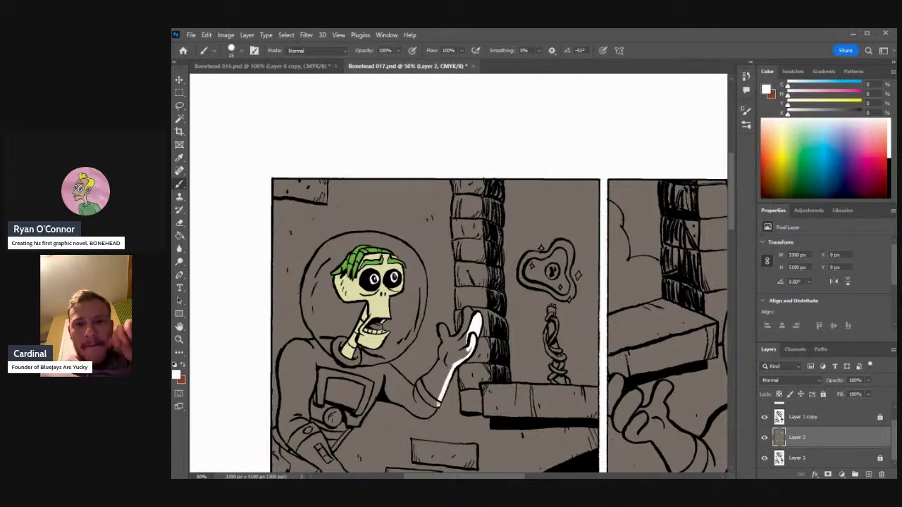
pyautogui.moveTo(448, 367); pyautogui.dragTo(445, 386)
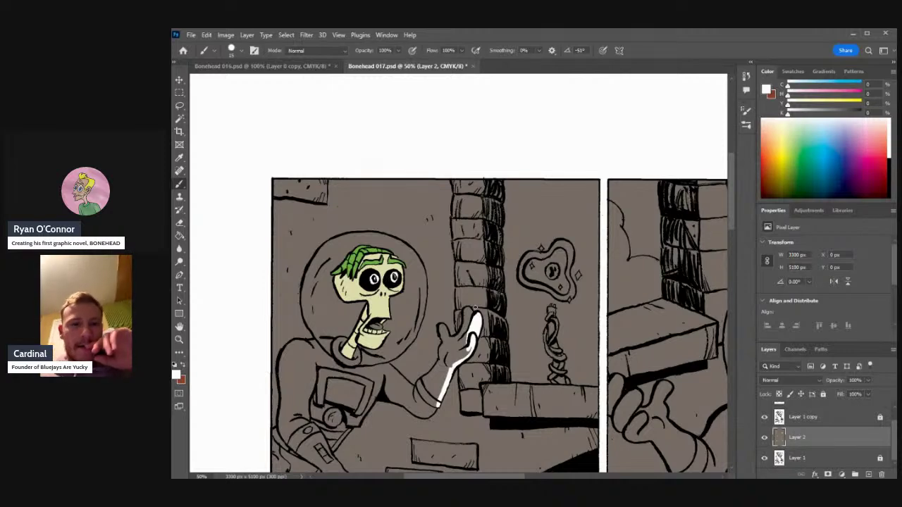
pyautogui.hotkey('ctrl', '+')
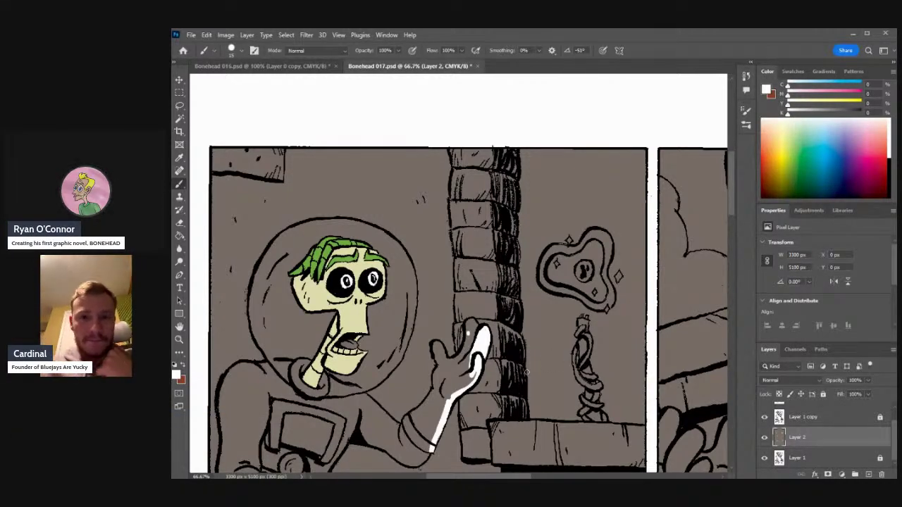
pyautogui.moveTo(461, 384); pyautogui.dragTo(466, 351)
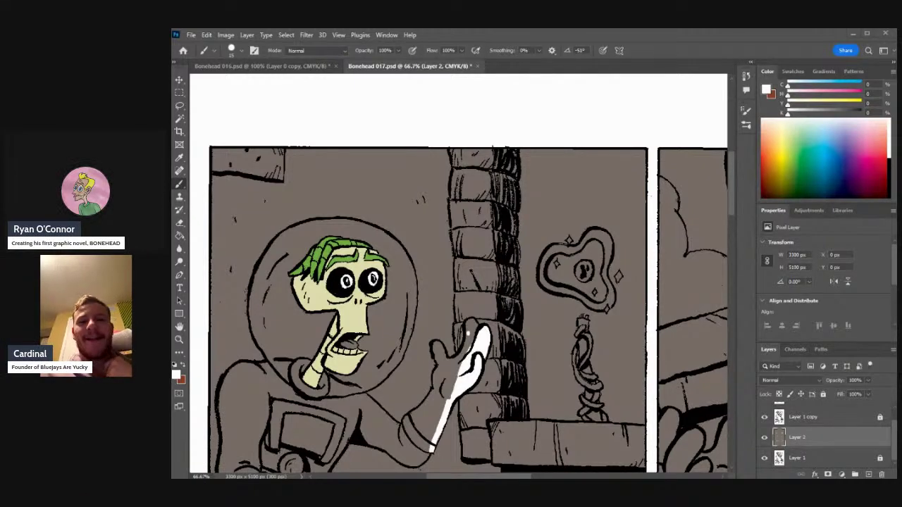
pyautogui.moveTo(462, 359)
pyautogui.mouseDown()
pyautogui.moveTo(470, 321)
pyautogui.moveTo(450, 367)
pyautogui.moveTo(448, 398)
pyautogui.moveTo(436, 372)
pyautogui.moveTo(436, 384)
pyautogui.moveTo(431, 346)
pyautogui.moveTo(447, 362)
pyautogui.mouseUp()
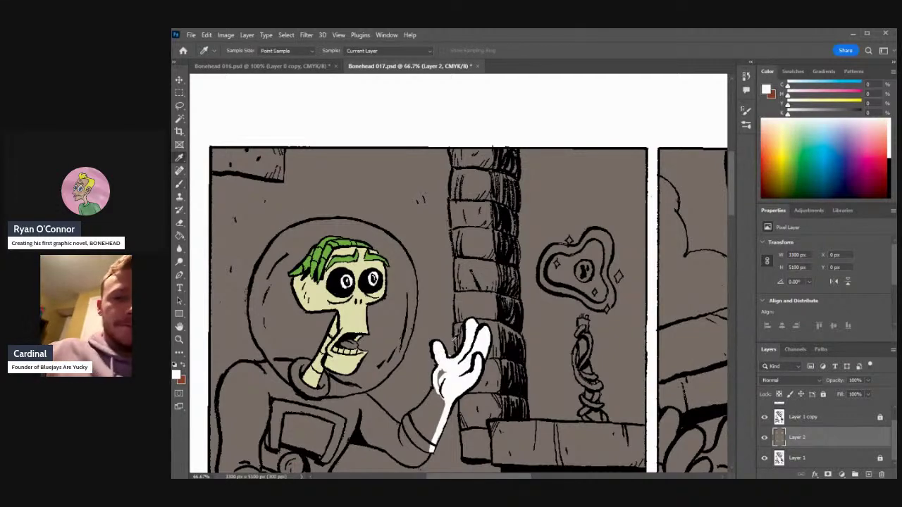
# - Fill the rest of the raised palm and the forearm down to the elbow with white, sampling the background gray and white for edge touch-ups
pyautogui.keyDown('alt'); pyautogui.click(448, 338); pyautogui.keyUp('alt')
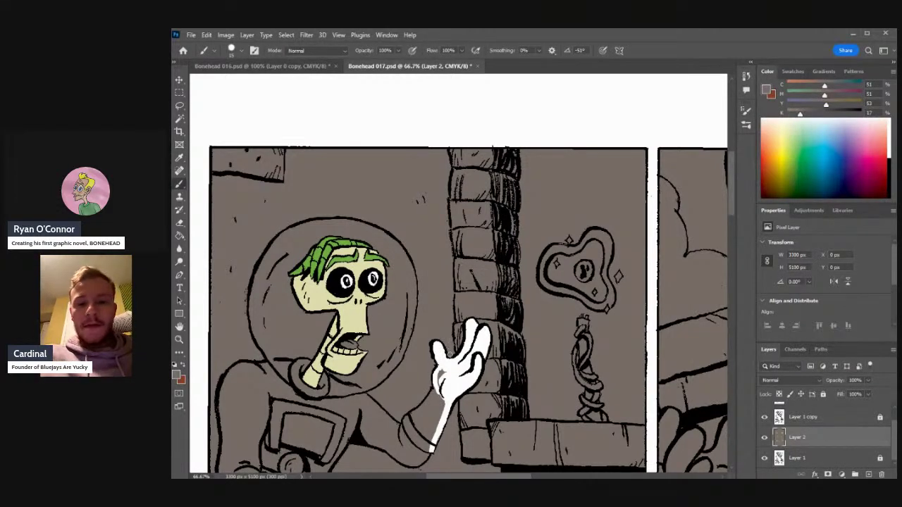
pyautogui.keyDown('alt'); pyautogui.click(446, 362); pyautogui.keyUp('alt')
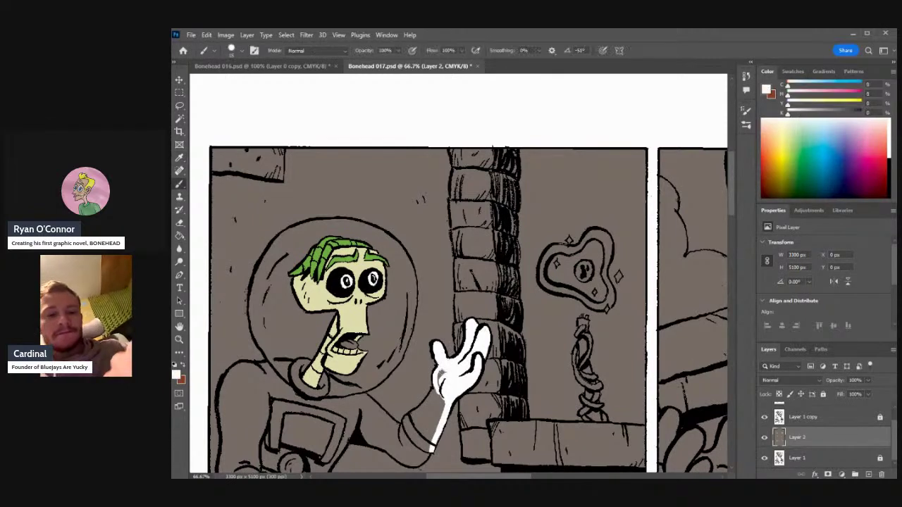
pyautogui.moveTo(440, 373); pyautogui.dragTo(438, 384)
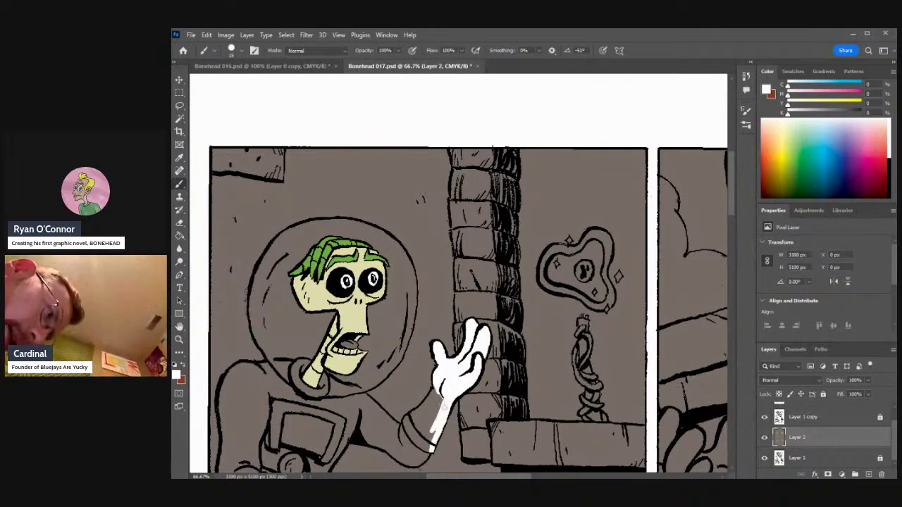
pyautogui.moveTo(432, 433)
pyautogui.mouseDown()
pyautogui.moveTo(425, 461)
pyautogui.moveTo(397, 458)
pyautogui.moveTo(415, 461)
pyautogui.moveTo(427, 444)
pyautogui.moveTo(419, 456)
pyautogui.moveTo(443, 390)
pyautogui.moveTo(414, 431)
pyautogui.mouseUp()
pyautogui.moveTo(432, 400); pyautogui.dragTo(434, 391)
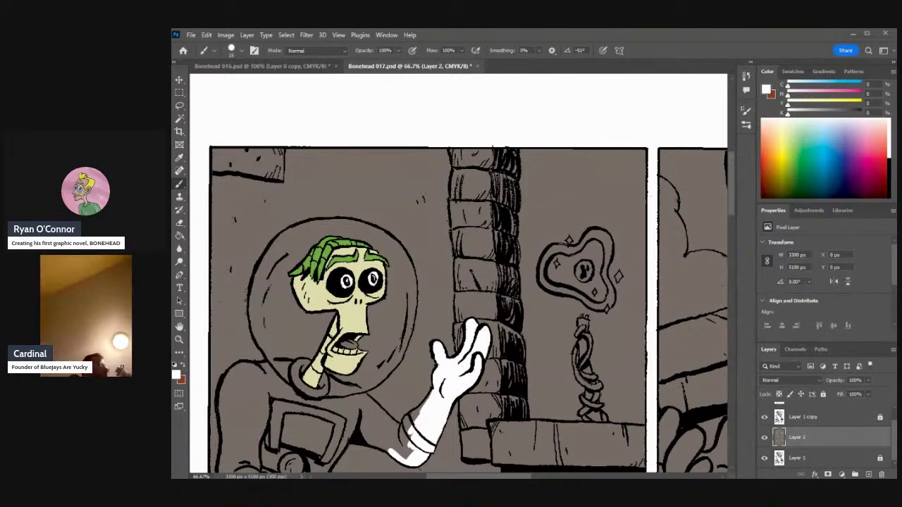
pyautogui.moveTo(420, 417)
pyautogui.mouseDown()
pyautogui.moveTo(409, 423)
pyautogui.moveTo(414, 411)
pyautogui.moveTo(401, 428)
pyautogui.moveTo(410, 455)
pyautogui.moveTo(398, 453)
pyautogui.mouseUp()
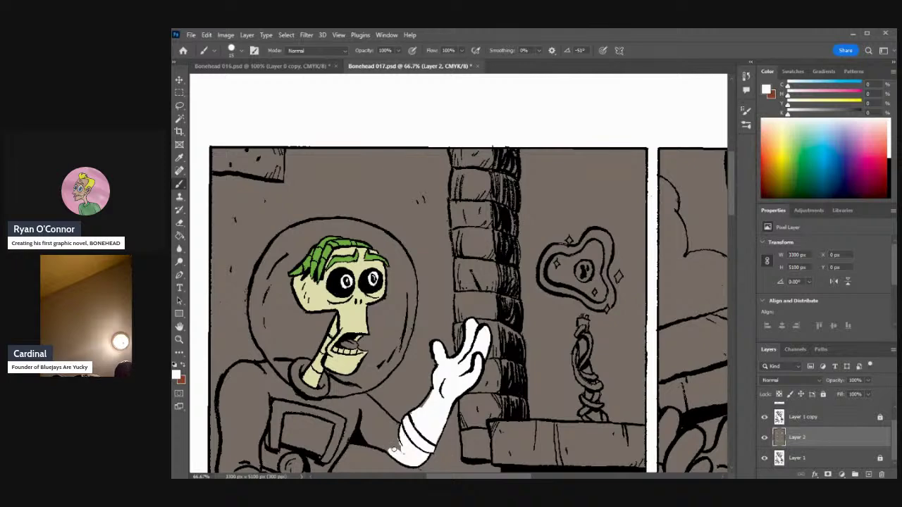
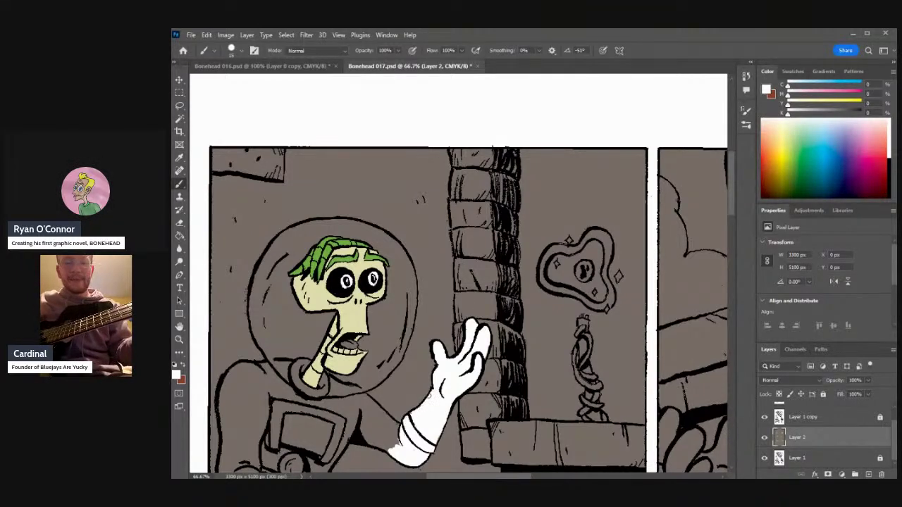
pyautogui.keyDown('alt'); pyautogui.click(417, 392); pyautogui.keyUp('alt')
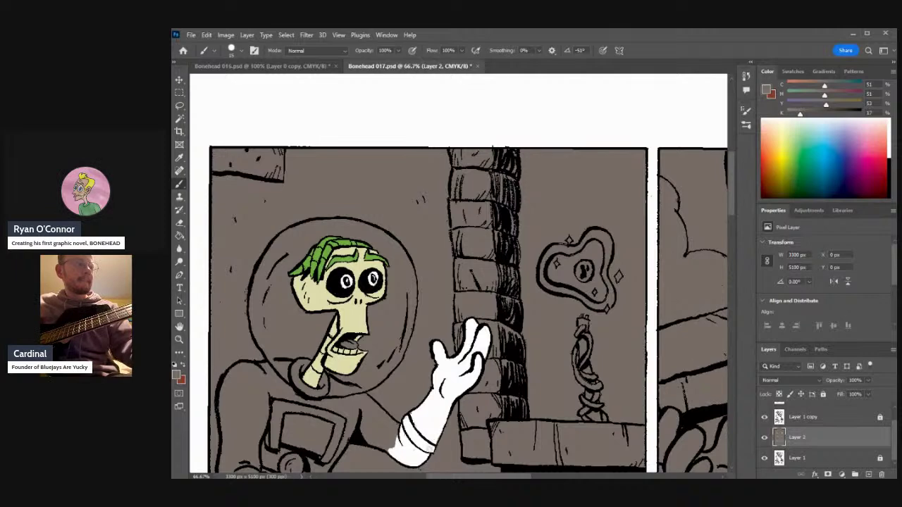
pyautogui.keyDown('alt'); pyautogui.click(437, 428); pyautogui.keyUp('alt')
pyautogui.moveTo(437, 428); pyautogui.dragTo(434, 440)
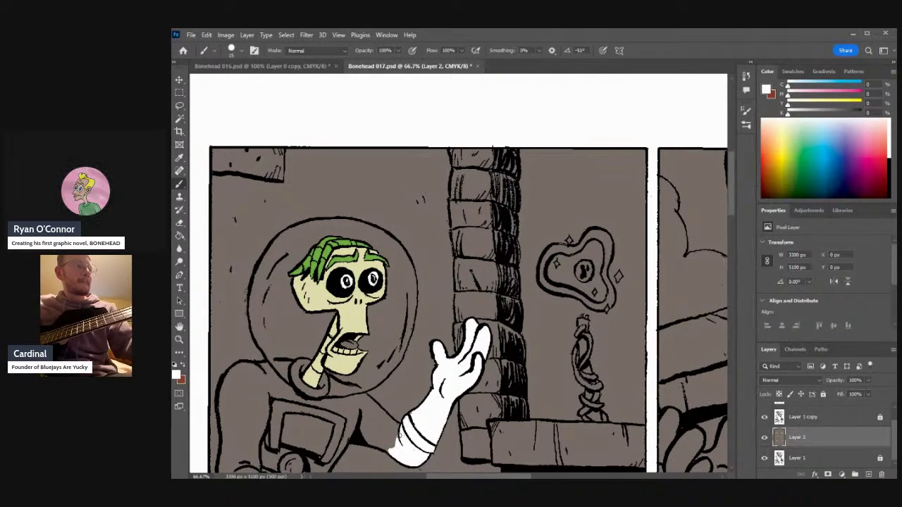
pyautogui.keyDown('alt'); pyautogui.click(427, 462); pyautogui.keyUp('alt')
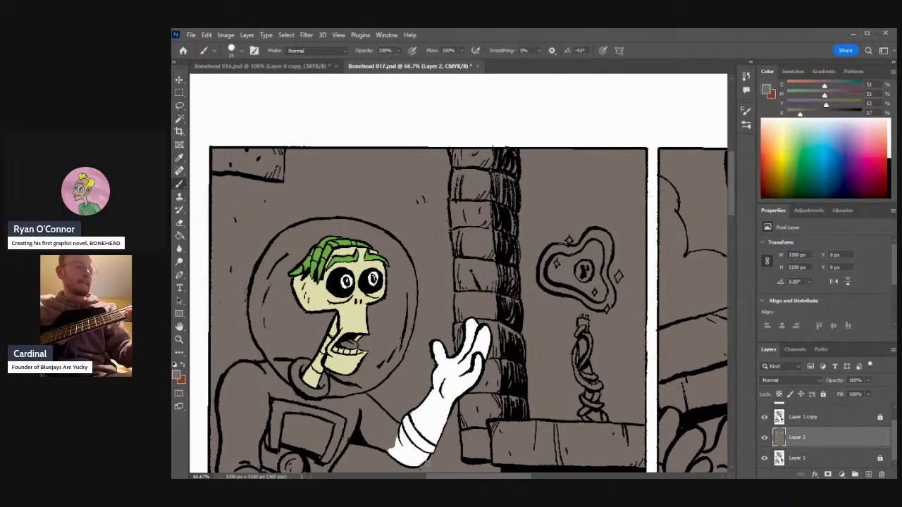
# - Paint the raised arm's upper part white and continue the white onto the shoulder and chest beside the helmet collar
pyautogui.hscroll(-3, 458, 310)
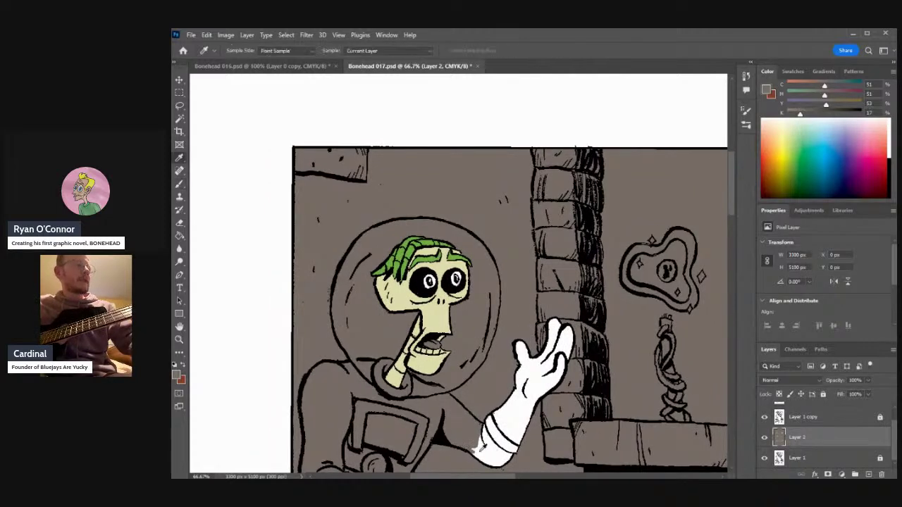
pyautogui.keyDown('alt'); pyautogui.click(479, 448); pyautogui.keyUp('alt')
pyautogui.moveTo(470, 451)
pyautogui.mouseDown()
pyautogui.moveTo(441, 441)
pyautogui.moveTo(475, 445)
pyautogui.moveTo(448, 434)
pyautogui.moveTo(442, 417)
pyautogui.moveTo(458, 426)
pyautogui.moveTo(444, 399)
pyautogui.moveTo(486, 428)
pyautogui.moveTo(489, 435)
pyautogui.moveTo(467, 432)
pyautogui.moveTo(472, 427)
pyautogui.moveTo(462, 428)
pyautogui.moveTo(469, 423)
pyautogui.moveTo(448, 403)
pyautogui.moveTo(461, 426)
pyautogui.moveTo(441, 426)
pyautogui.moveTo(438, 401)
pyautogui.mouseUp()
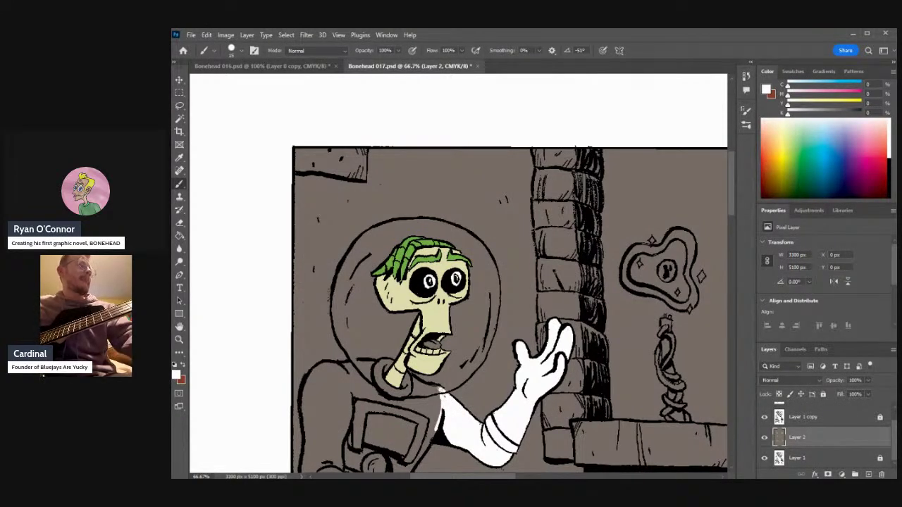
pyautogui.moveTo(433, 389)
pyautogui.mouseDown()
pyautogui.moveTo(419, 390)
pyautogui.moveTo(408, 403)
pyautogui.moveTo(419, 409)
pyautogui.moveTo(411, 407)
pyautogui.mouseUp()
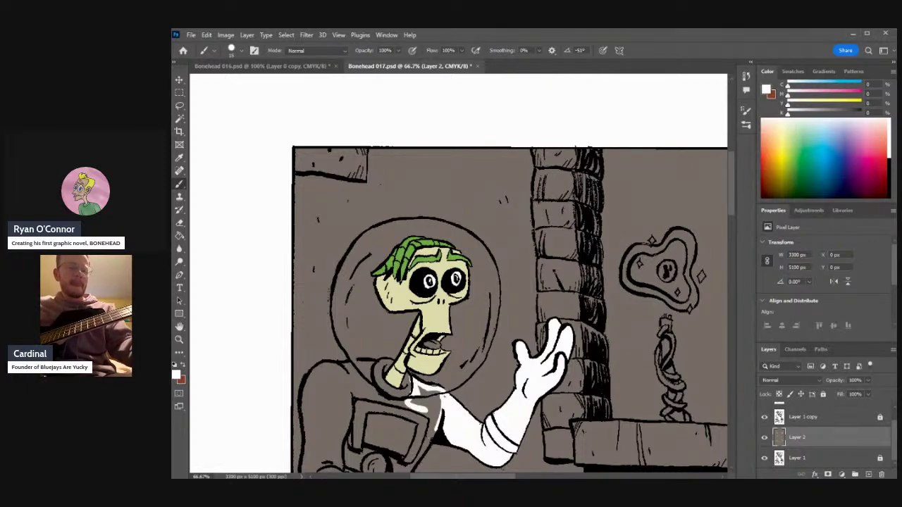
# - Paint the first panel suit's waist edge and the lowered glove's back and fingers white, sampling the background gray for edge touch-ups
pyautogui.moveTo(730, 201); pyautogui.dragTo(728, 218)
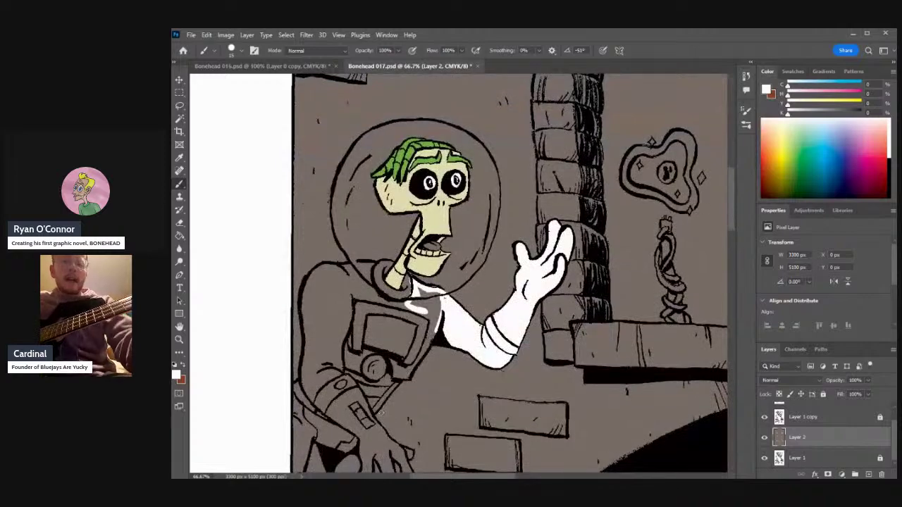
pyautogui.moveTo(373, 417)
pyautogui.mouseDown()
pyautogui.moveTo(402, 375)
pyautogui.moveTo(368, 411)
pyautogui.moveTo(384, 433)
pyautogui.mouseUp()
pyautogui.keyDown('alt'); pyautogui.click(389, 438); pyautogui.keyUp('alt')
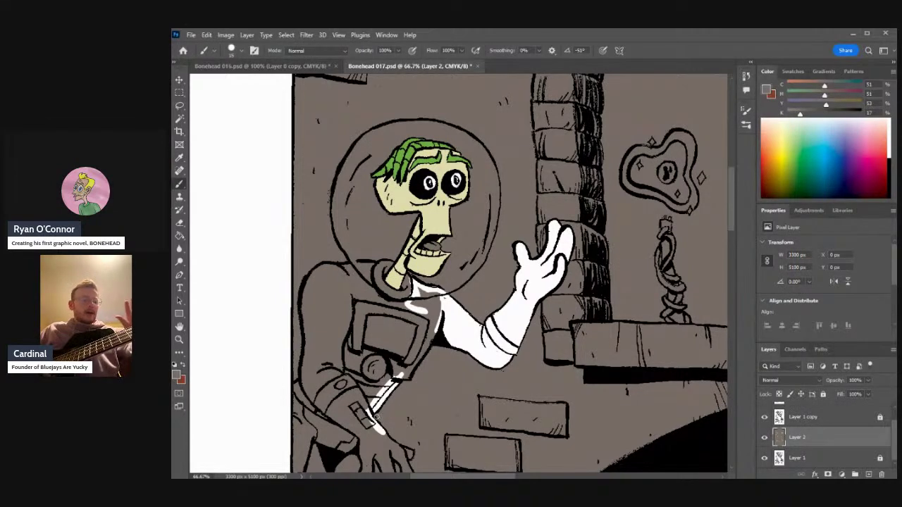
pyautogui.press('i')
pyautogui.moveTo(380, 431); pyautogui.dragTo(399, 445)
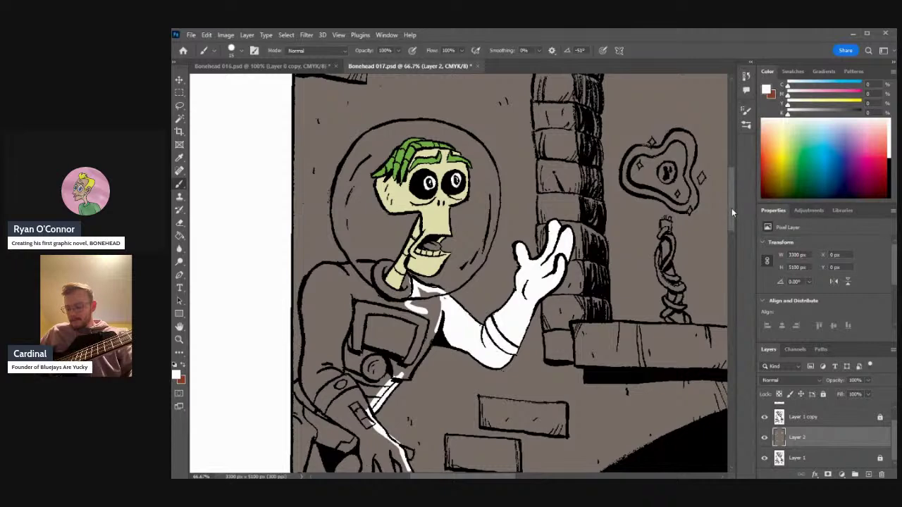
pyautogui.moveTo(732, 212); pyautogui.dragTo(734, 236)
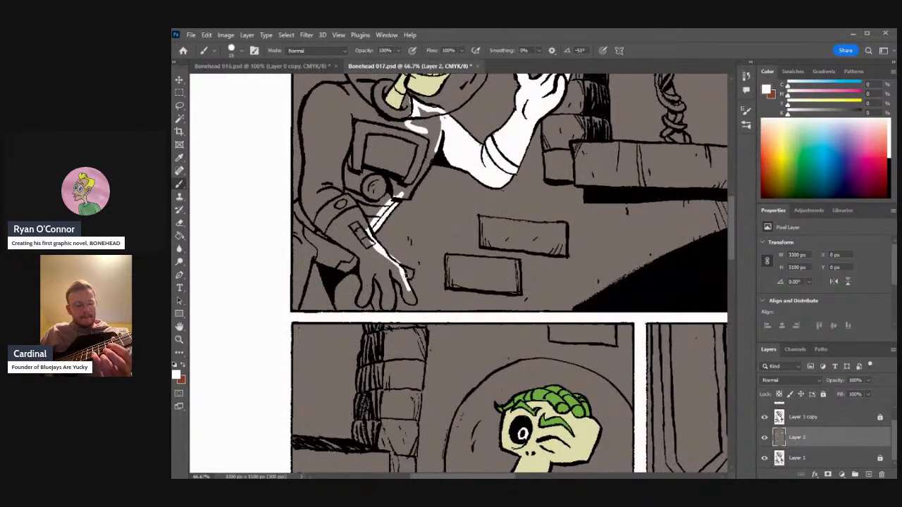
pyautogui.moveTo(403, 271); pyautogui.dragTo(409, 292)
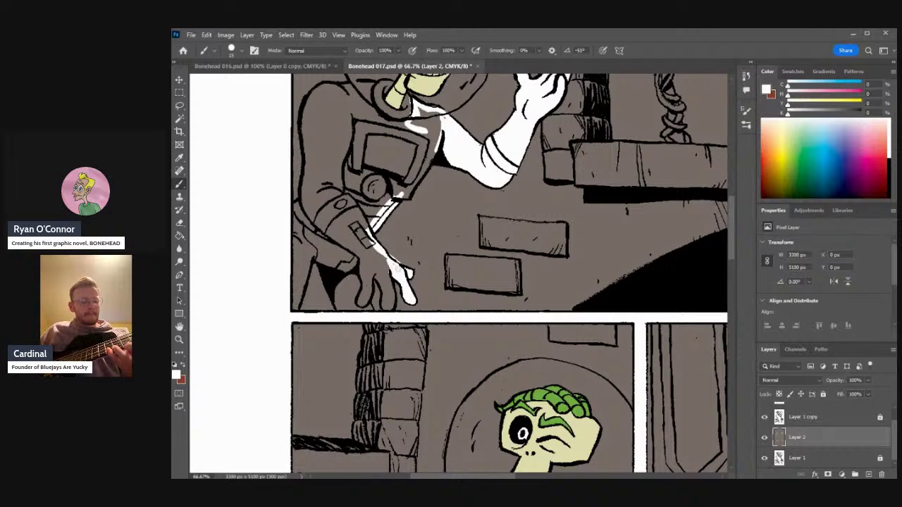
pyautogui.moveTo(390, 259)
pyautogui.mouseDown()
pyautogui.moveTo(389, 291)
pyautogui.moveTo(374, 265)
pyautogui.moveTo(360, 305)
pyautogui.moveTo(363, 245)
pyautogui.moveTo(384, 278)
pyautogui.moveTo(377, 251)
pyautogui.mouseUp()
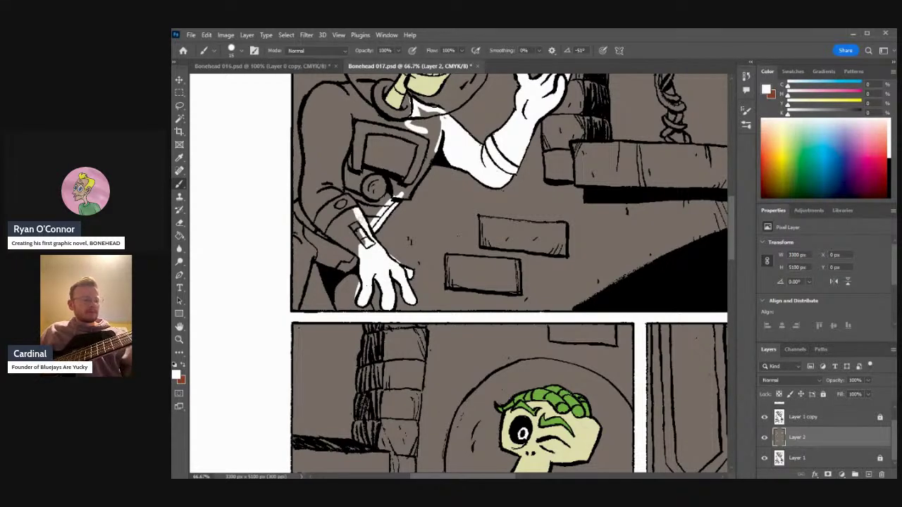
# - Continue the white over the lowered arm's forearm and cuff and fill the legs behind the glove
pyautogui.moveTo(341, 195)
pyautogui.mouseDown()
pyautogui.moveTo(359, 226)
pyautogui.moveTo(340, 243)
pyautogui.moveTo(352, 277)
pyautogui.mouseUp()
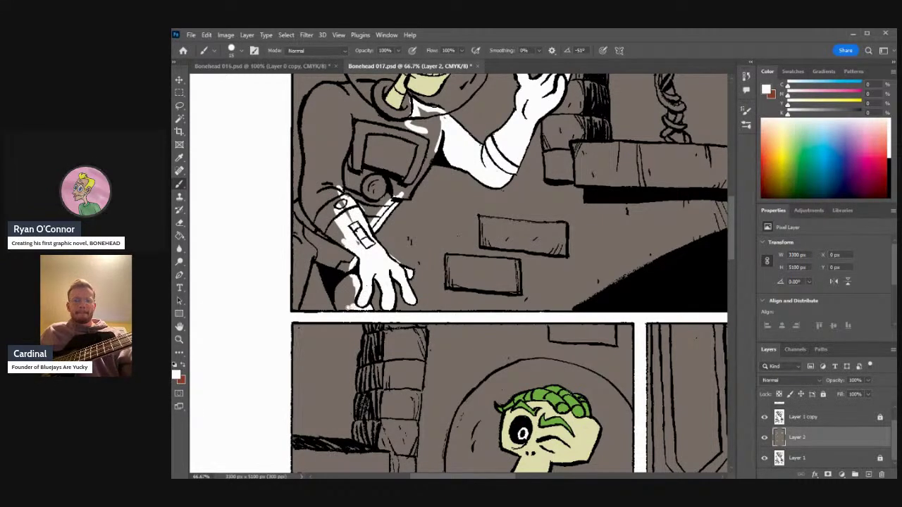
pyautogui.moveTo(343, 296)
pyautogui.mouseDown()
pyautogui.moveTo(344, 264)
pyautogui.moveTo(358, 291)
pyautogui.mouseUp()
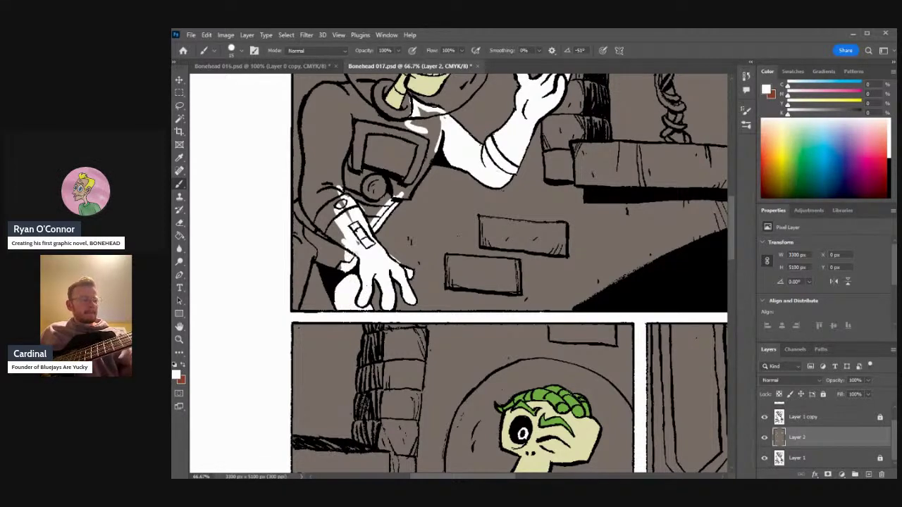
pyautogui.moveTo(344, 266)
pyautogui.mouseDown()
pyautogui.moveTo(313, 255)
pyautogui.moveTo(339, 243)
pyautogui.moveTo(342, 254)
pyautogui.moveTo(335, 233)
pyautogui.moveTo(308, 262)
pyautogui.moveTo(295, 307)
pyautogui.moveTo(295, 211)
pyautogui.moveTo(299, 277)
pyautogui.moveTo(308, 203)
pyautogui.moveTo(304, 210)
pyautogui.moveTo(329, 211)
pyautogui.moveTo(327, 231)
pyautogui.mouseUp()
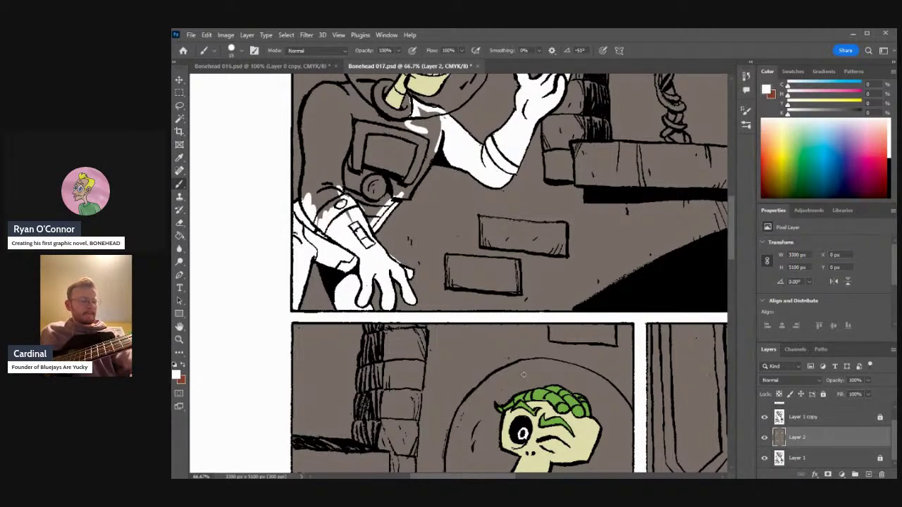
# - Fill the first panel suit's torso with white, covering the waist, the chest pack and the area below the helmet collar
pyautogui.moveTo(470, 477); pyautogui.dragTo(451, 478)
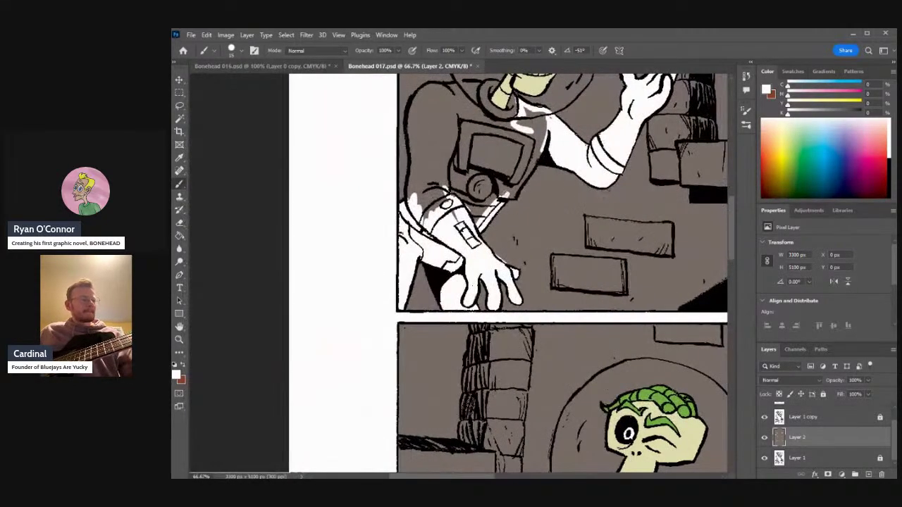
pyautogui.moveTo(514, 196)
pyautogui.mouseDown()
pyautogui.moveTo(532, 169)
pyautogui.moveTo(546, 116)
pyautogui.moveTo(537, 125)
pyautogui.moveTo(525, 111)
pyautogui.moveTo(503, 126)
pyautogui.moveTo(523, 166)
pyautogui.moveTo(513, 192)
pyautogui.moveTo(486, 208)
pyautogui.moveTo(509, 163)
pyautogui.moveTo(443, 231)
pyautogui.mouseUp()
pyautogui.moveTo(476, 188)
pyautogui.mouseDown()
pyautogui.moveTo(505, 151)
pyautogui.moveTo(492, 148)
pyautogui.mouseUp()
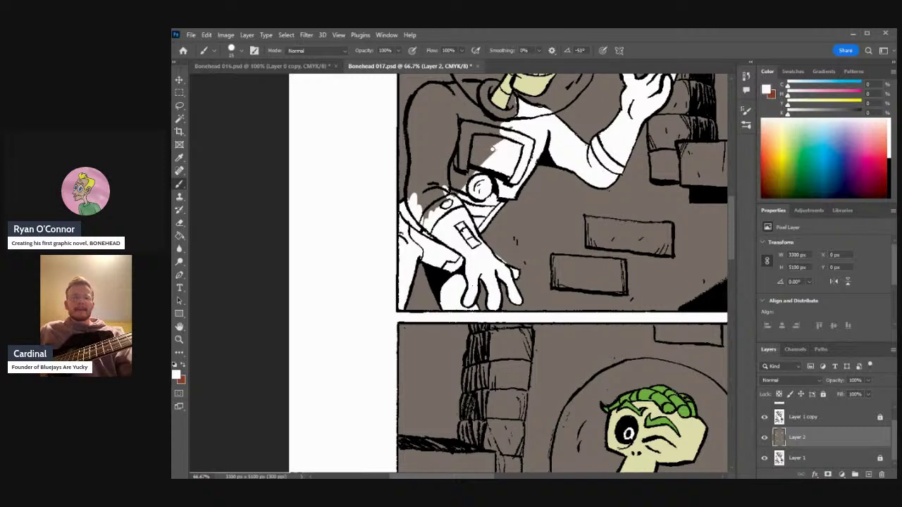
pyautogui.moveTo(479, 83)
pyautogui.mouseDown()
pyautogui.moveTo(478, 107)
pyautogui.moveTo(497, 122)
pyautogui.moveTo(472, 113)
pyautogui.moveTo(471, 85)
pyautogui.mouseUp()
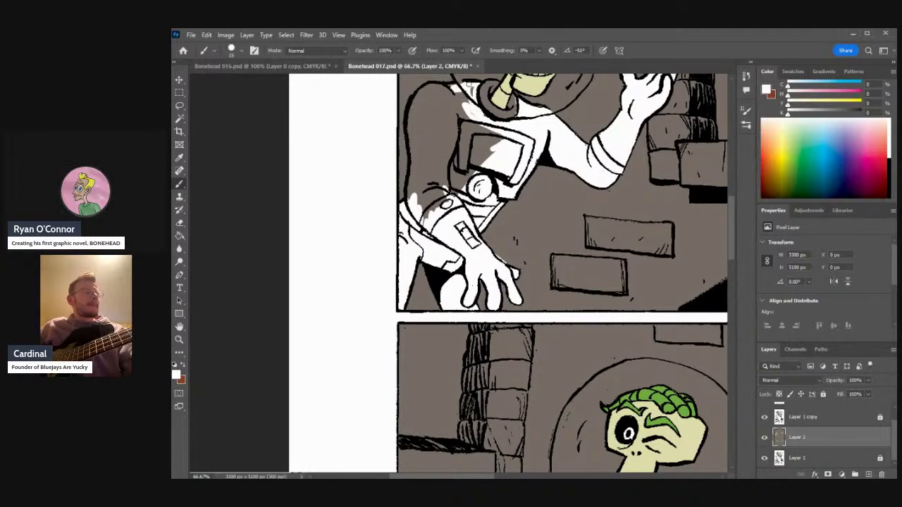
pyautogui.moveTo(459, 85)
pyautogui.mouseDown()
pyautogui.moveTo(464, 106)
pyautogui.moveTo(475, 128)
pyautogui.moveTo(462, 97)
pyautogui.moveTo(496, 150)
pyautogui.mouseUp()
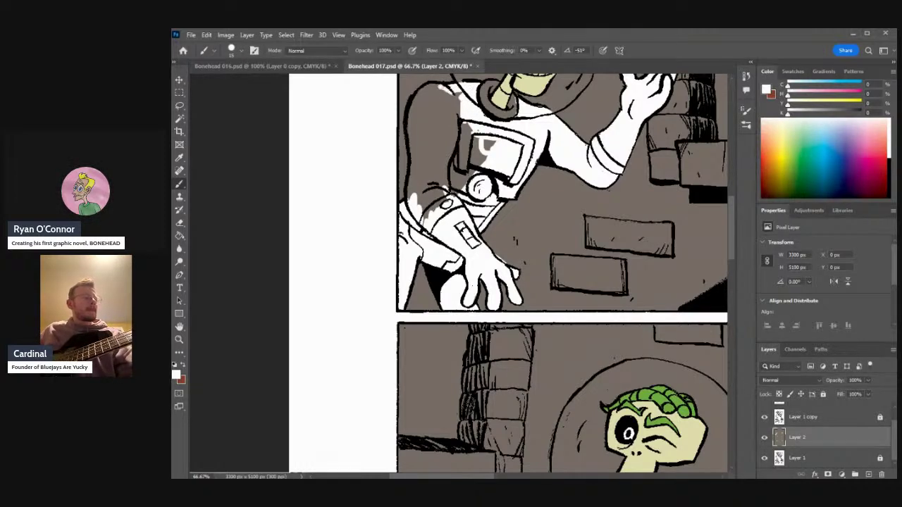
# - Outline the lowered arm's shoulder and sleeve in white, and fill the remaining gray inside with a larger brush
pyautogui.moveTo(411, 105)
pyautogui.mouseDown()
pyautogui.moveTo(410, 190)
pyautogui.moveTo(414, 150)
pyautogui.mouseUp()
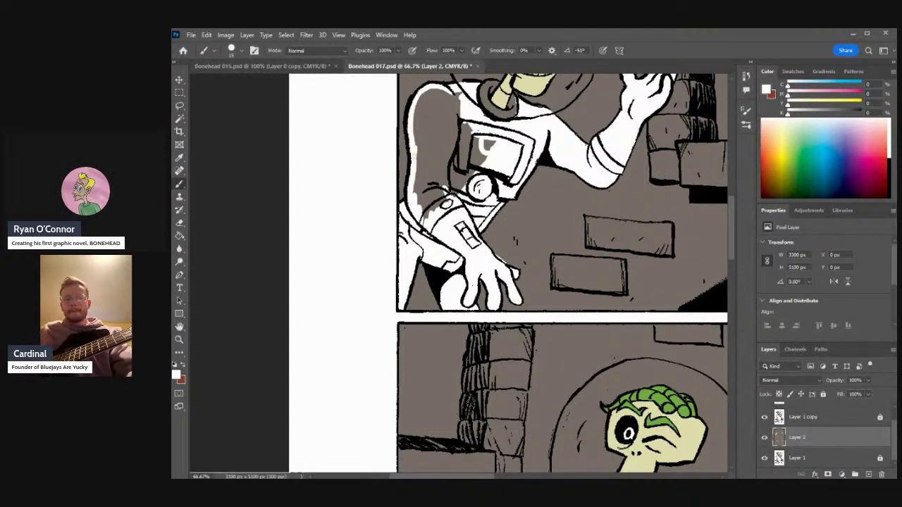
pyautogui.moveTo(422, 94)
pyautogui.mouseDown()
pyautogui.moveTo(461, 97)
pyautogui.moveTo(426, 103)
pyautogui.moveTo(415, 144)
pyautogui.mouseUp()
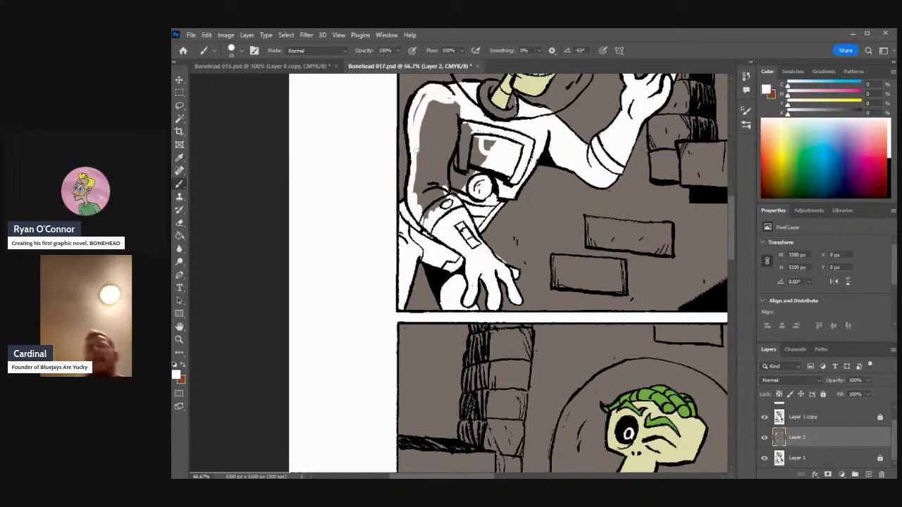
pyautogui.moveTo(455, 105)
pyautogui.mouseDown()
pyautogui.moveTo(464, 151)
pyautogui.moveTo(455, 106)
pyautogui.moveTo(460, 173)
pyautogui.moveTo(451, 187)
pyautogui.moveTo(470, 125)
pyautogui.moveTo(479, 169)
pyautogui.moveTo(491, 132)
pyautogui.moveTo(444, 160)
pyautogui.moveTo(454, 126)
pyautogui.mouseUp()
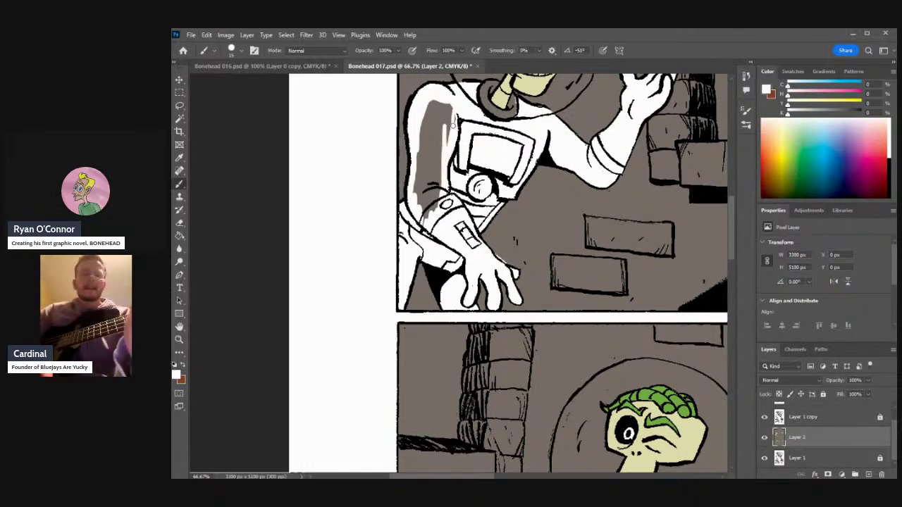
pyautogui.click(239, 52)
pyautogui.moveTo(442, 114)
pyautogui.mouseDown()
pyautogui.moveTo(451, 137)
pyautogui.moveTo(433, 116)
pyautogui.moveTo(418, 186)
pyautogui.moveTo(423, 222)
pyautogui.moveTo(439, 212)
pyautogui.mouseUp()
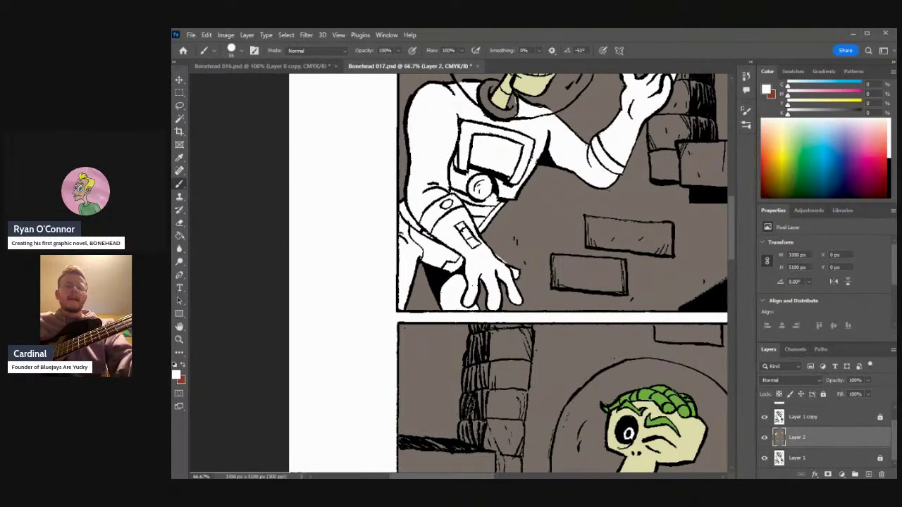
# - Sample the background gray beside the lowered glove and set the brush size to 10 px
pyautogui.keyDown('alt'); pyautogui.click(548, 266); pyautogui.keyUp('alt')
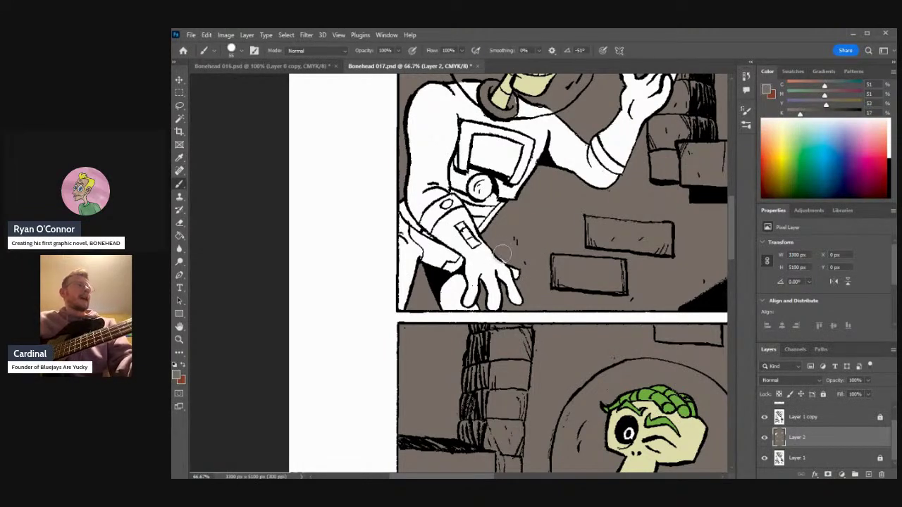
pyautogui.press('alt')
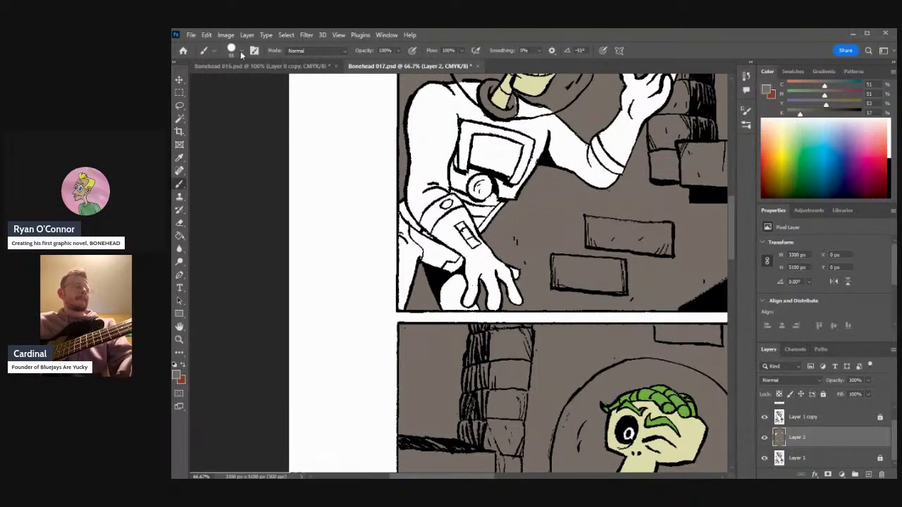
pyautogui.click(240, 54)
pyautogui.moveTo(239, 83); pyautogui.dragTo(227, 83)
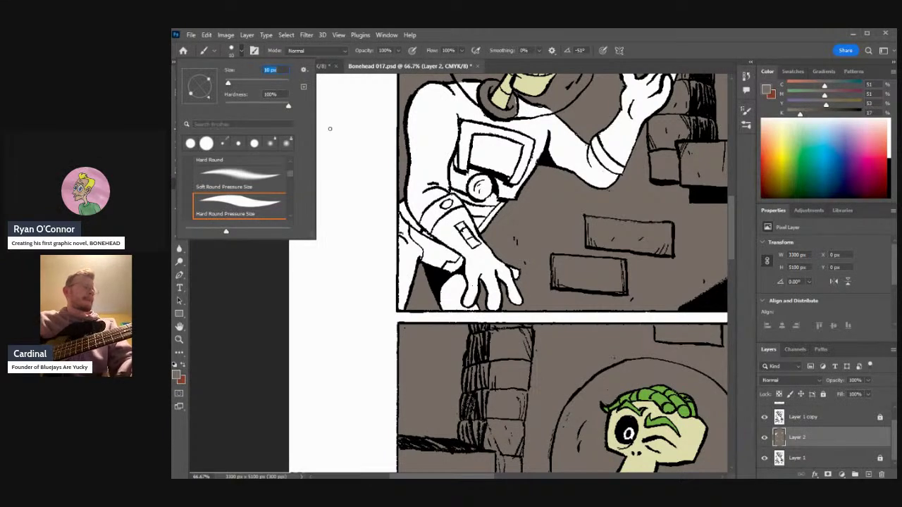
pyautogui.press('Return')
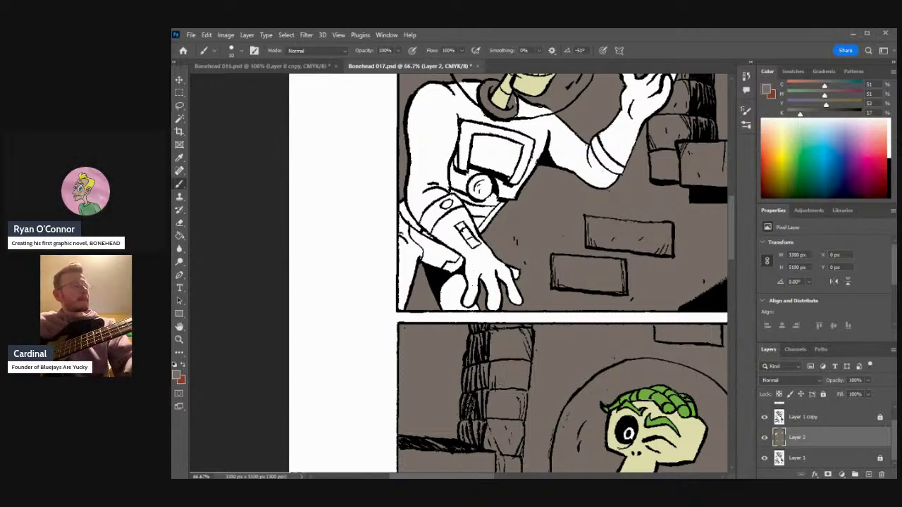
# - Sample the suit's white and paint the second panel's outstretched thumb and the upper edge of its forearm
pyautogui.hscroll(8, 458, 275)
pyautogui.hscroll(1, 458, 275)
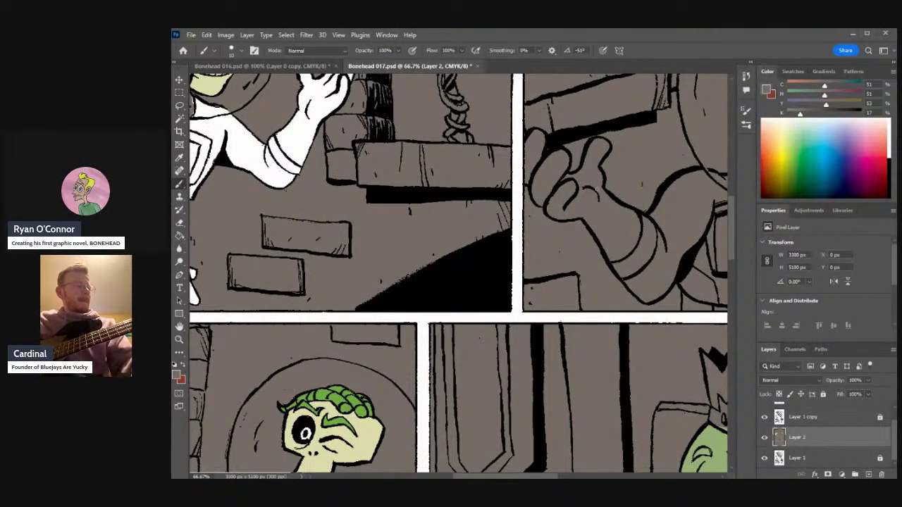
pyautogui.press('i')
pyautogui.click(326, 97)
pyautogui.press('b')
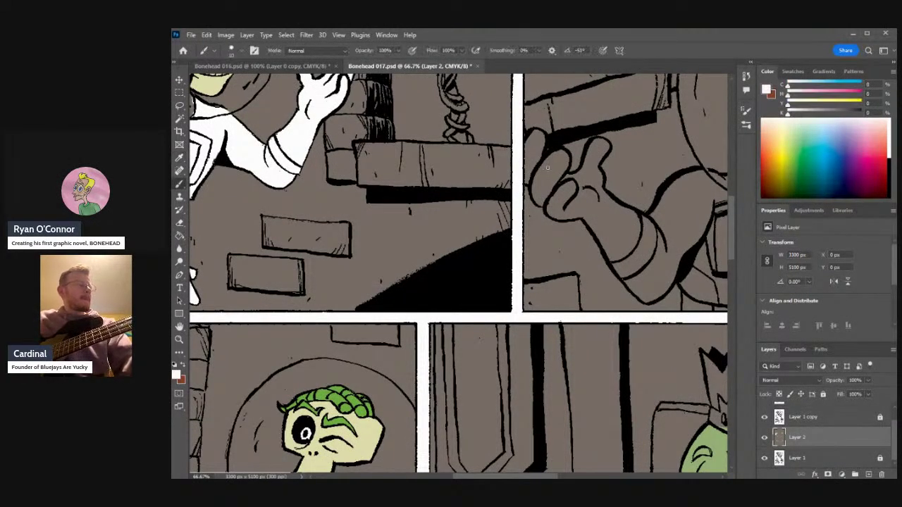
pyautogui.moveTo(597, 185); pyautogui.dragTo(594, 160)
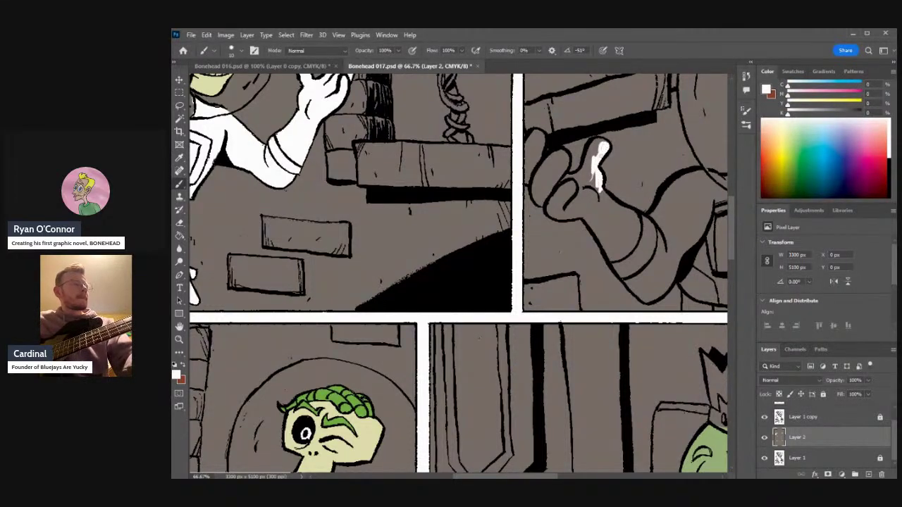
pyautogui.moveTo(603, 141)
pyautogui.mouseDown()
pyautogui.moveTo(578, 183)
pyautogui.moveTo(597, 150)
pyautogui.moveTo(600, 199)
pyautogui.moveTo(662, 245)
pyautogui.mouseUp()
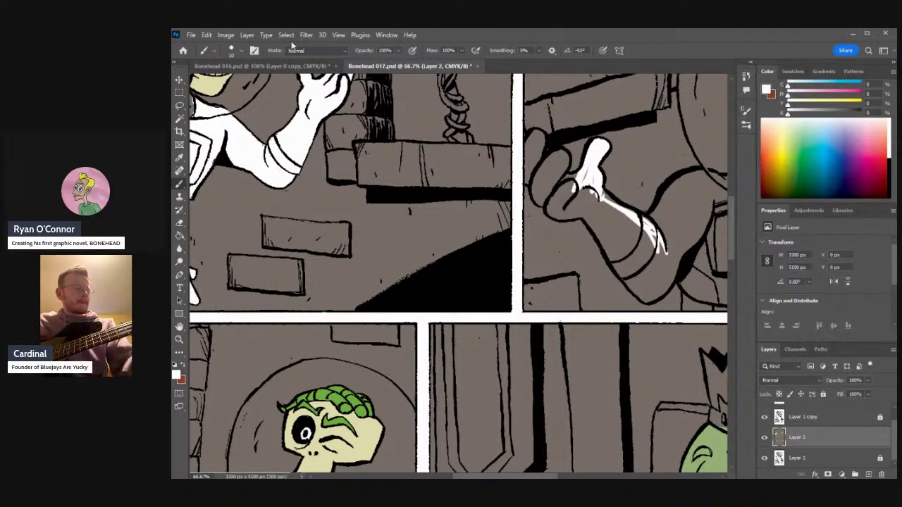
# - Set the brush size to 32 px and fill the second panel's outstretched glove, cuff and elbow with white
pyautogui.click(231, 51)
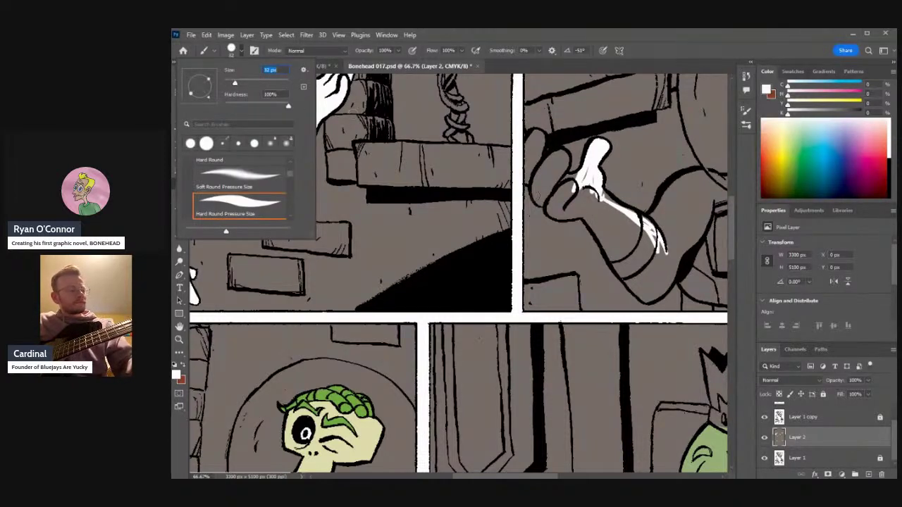
pyautogui.click(595, 201)
pyautogui.moveTo(610, 204)
pyautogui.mouseDown()
pyautogui.moveTo(669, 257)
pyautogui.moveTo(603, 207)
pyautogui.moveTo(629, 266)
pyautogui.moveTo(611, 255)
pyautogui.moveTo(644, 300)
pyautogui.moveTo(682, 255)
pyautogui.moveTo(655, 296)
pyautogui.moveTo(655, 262)
pyautogui.moveTo(650, 290)
pyautogui.moveTo(611, 245)
pyautogui.moveTo(626, 262)
pyautogui.moveTo(650, 231)
pyautogui.moveTo(678, 250)
pyautogui.moveTo(661, 219)
pyautogui.moveTo(636, 229)
pyautogui.moveTo(575, 198)
pyautogui.moveTo(578, 216)
pyautogui.moveTo(560, 213)
pyautogui.moveTo(557, 205)
pyautogui.moveTo(570, 207)
pyautogui.moveTo(569, 191)
pyautogui.moveTo(554, 211)
pyautogui.moveTo(565, 164)
pyautogui.moveTo(562, 153)
pyautogui.moveTo(541, 201)
pyautogui.moveTo(538, 135)
pyautogui.moveTo(528, 177)
pyautogui.moveTo(529, 157)
pyautogui.moveTo(530, 176)
pyautogui.moveTo(545, 193)
pyautogui.mouseUp()
# - Touch up the edges around the outstretched glove's fingers and thumb, alternately sampling the background gray and the suit's white
pyautogui.keyDown('alt'); pyautogui.click(571, 162); pyautogui.keyUp('alt')
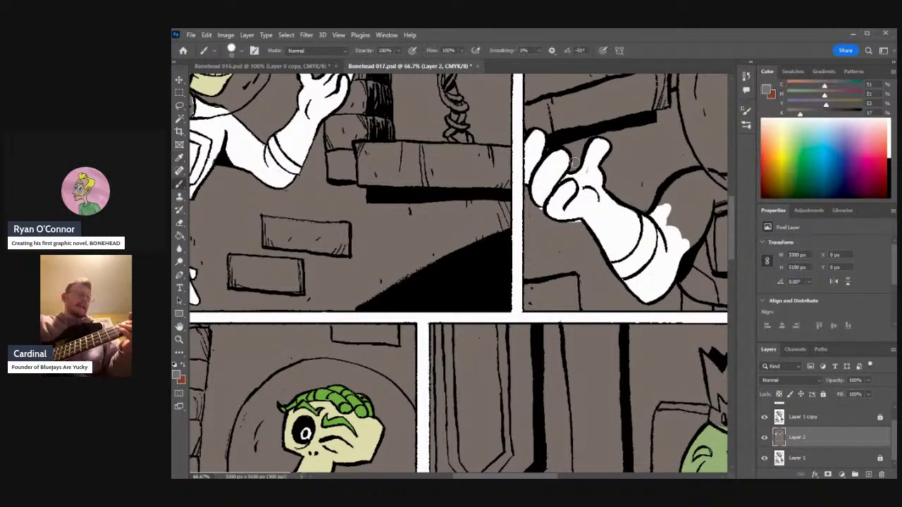
pyautogui.keyDown('alt'); pyautogui.click(564, 166); pyautogui.keyUp('alt')
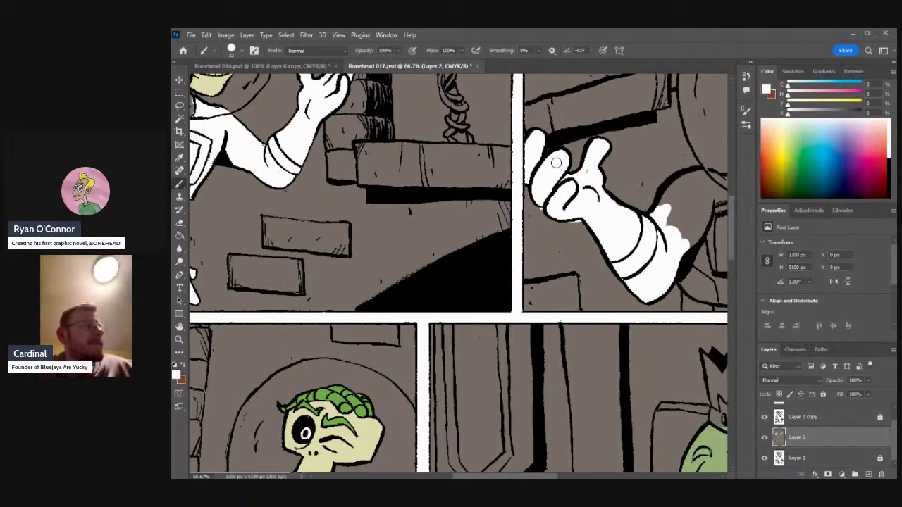
pyautogui.keyDown('alt'); pyautogui.click(572, 140); pyautogui.keyUp('alt')
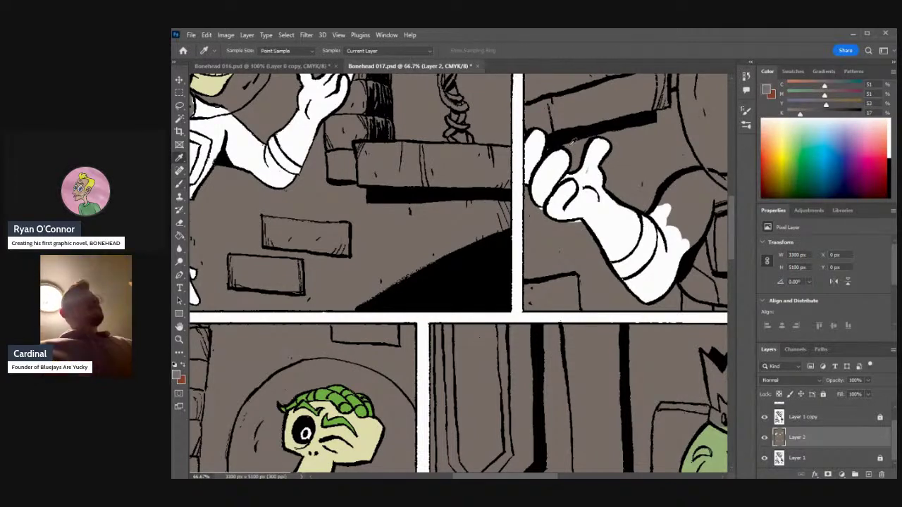
pyautogui.keyDown('alt'); pyautogui.click(541, 141); pyautogui.keyUp('alt')
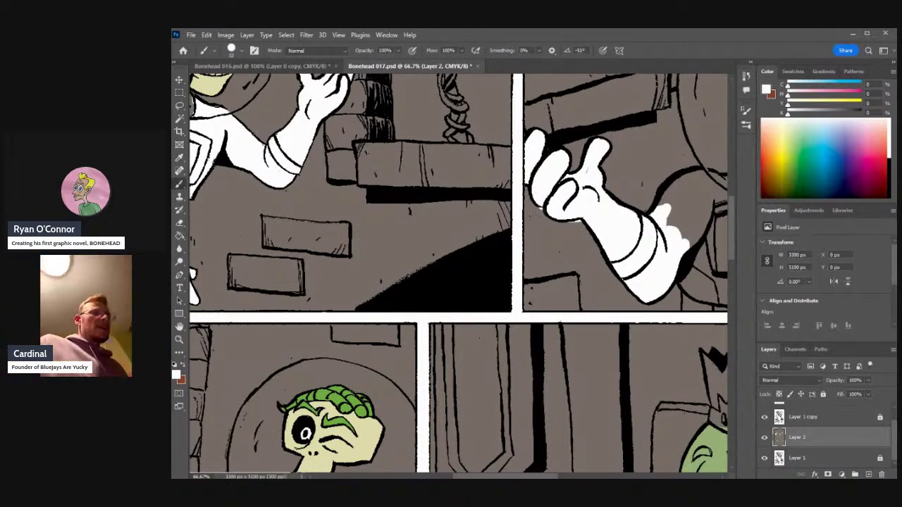
pyautogui.keyDown('alt'); pyautogui.click(540, 206); pyautogui.keyUp('alt')
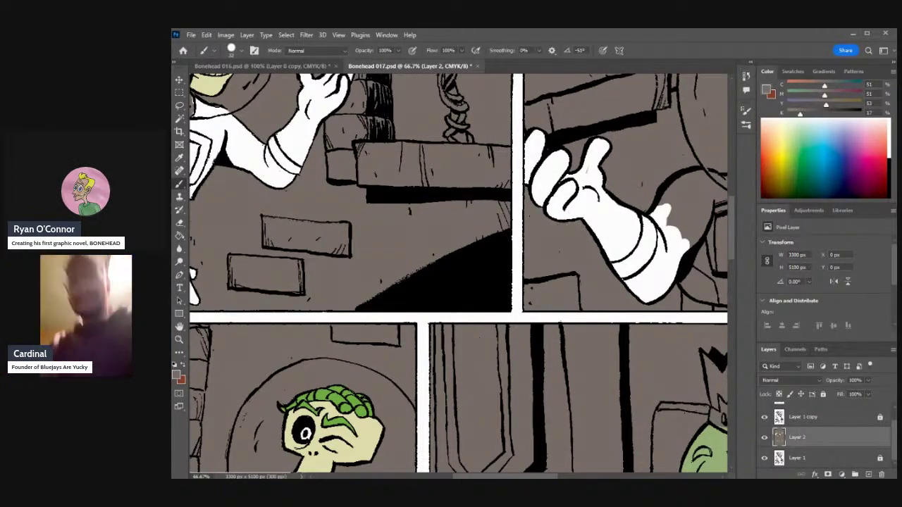
pyautogui.keyDown('alt'); pyautogui.click(600, 147); pyautogui.keyUp('alt')
pyautogui.keyDown('alt'); pyautogui.click(607, 185); pyautogui.keyUp('alt')
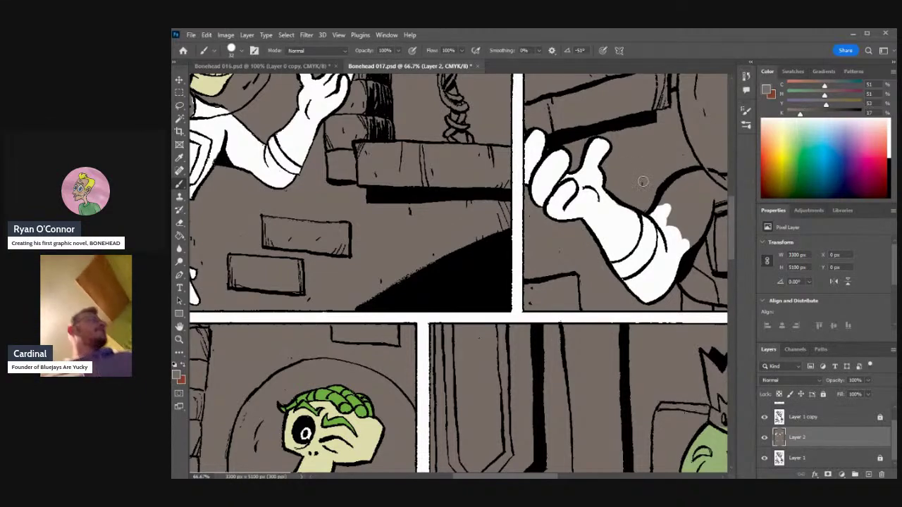
# - Sample the suit's white and paint the second panel's upper arm and shoulder on the outstretched side, plus the adjoining waist
pyautogui.keyDown('alt'); pyautogui.click(637, 217); pyautogui.keyUp('alt')
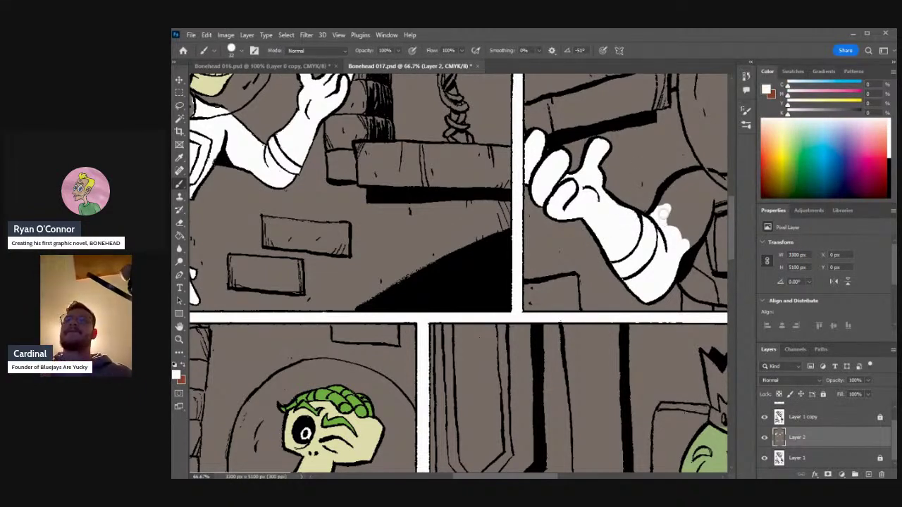
pyautogui.moveTo(703, 171)
pyautogui.mouseDown()
pyautogui.moveTo(665, 206)
pyautogui.moveTo(670, 186)
pyautogui.moveTo(661, 241)
pyautogui.moveTo(682, 217)
pyautogui.moveTo(697, 215)
pyautogui.moveTo(688, 249)
pyautogui.moveTo(717, 203)
pyautogui.mouseUp()
pyautogui.moveTo(676, 282); pyautogui.dragTo(689, 289)
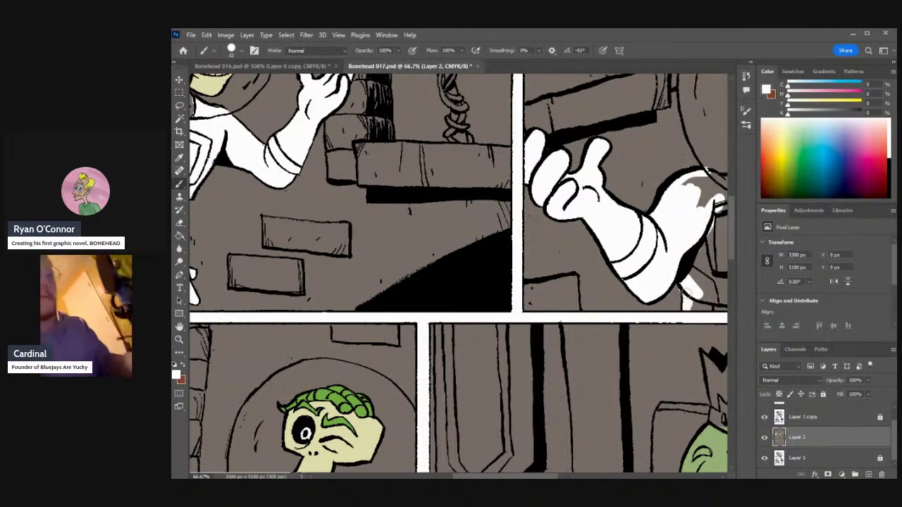
# - Fill the second panel's torso, chest box, remaining shoulder areas, other arm and its open glove with white
pyautogui.hscroll(5, 590, 333)
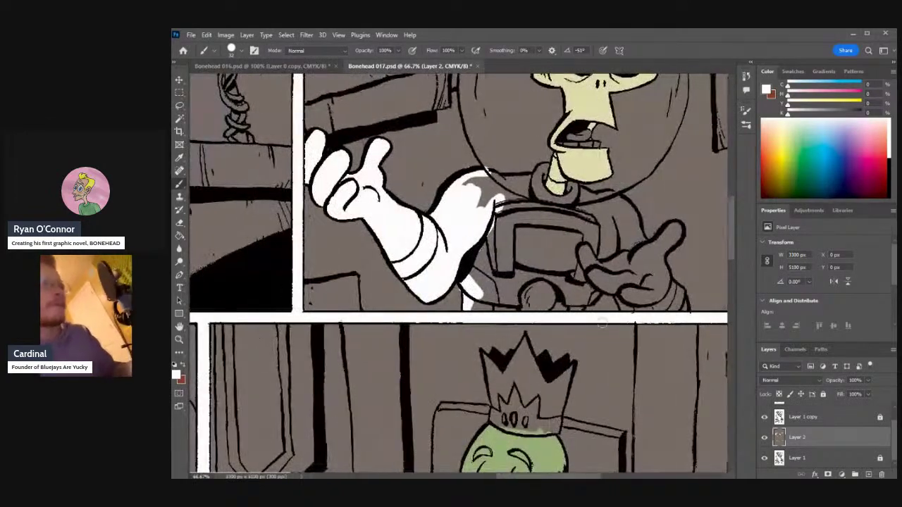
pyautogui.moveTo(569, 307)
pyautogui.mouseDown()
pyautogui.moveTo(468, 307)
pyautogui.moveTo(474, 262)
pyautogui.moveTo(488, 291)
pyautogui.moveTo(502, 190)
pyautogui.moveTo(530, 213)
pyautogui.moveTo(555, 299)
pyautogui.mouseUp()
pyautogui.moveTo(638, 286)
pyautogui.mouseDown()
pyautogui.moveTo(659, 290)
pyautogui.moveTo(631, 295)
pyautogui.moveTo(655, 271)
pyautogui.moveTo(663, 277)
pyautogui.moveTo(674, 234)
pyautogui.moveTo(658, 254)
pyautogui.moveTo(618, 264)
pyautogui.moveTo(604, 284)
pyautogui.moveTo(587, 262)
pyautogui.moveTo(609, 206)
pyautogui.moveTo(641, 236)
pyautogui.moveTo(618, 192)
pyautogui.moveTo(634, 225)
pyautogui.moveTo(614, 198)
pyautogui.moveTo(599, 199)
pyautogui.moveTo(596, 215)
pyautogui.moveTo(584, 198)
pyautogui.mouseUp()
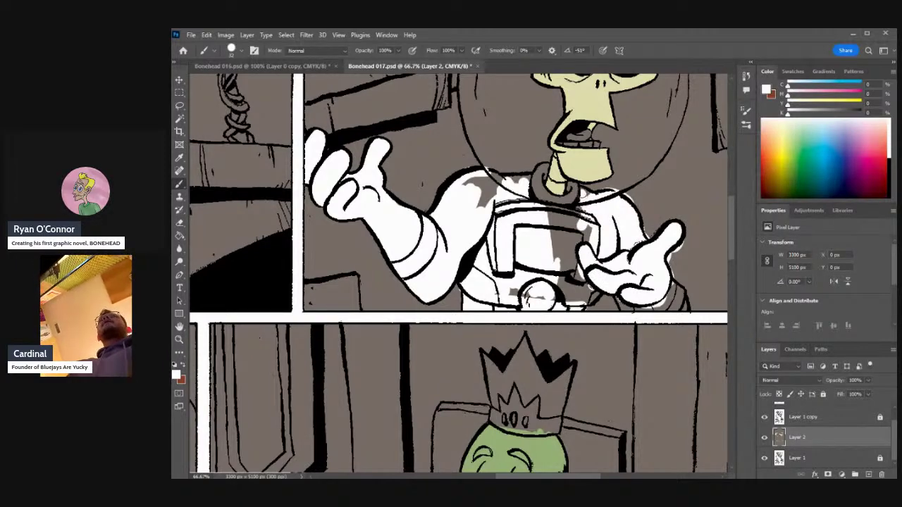
pyautogui.moveTo(574, 210)
pyautogui.mouseDown()
pyautogui.moveTo(575, 238)
pyautogui.moveTo(590, 239)
pyautogui.moveTo(602, 288)
pyautogui.moveTo(580, 300)
pyautogui.moveTo(491, 296)
pyautogui.mouseUp()
pyautogui.moveTo(524, 264)
pyautogui.mouseDown()
pyautogui.moveTo(554, 254)
pyautogui.moveTo(567, 296)
pyautogui.mouseUp()
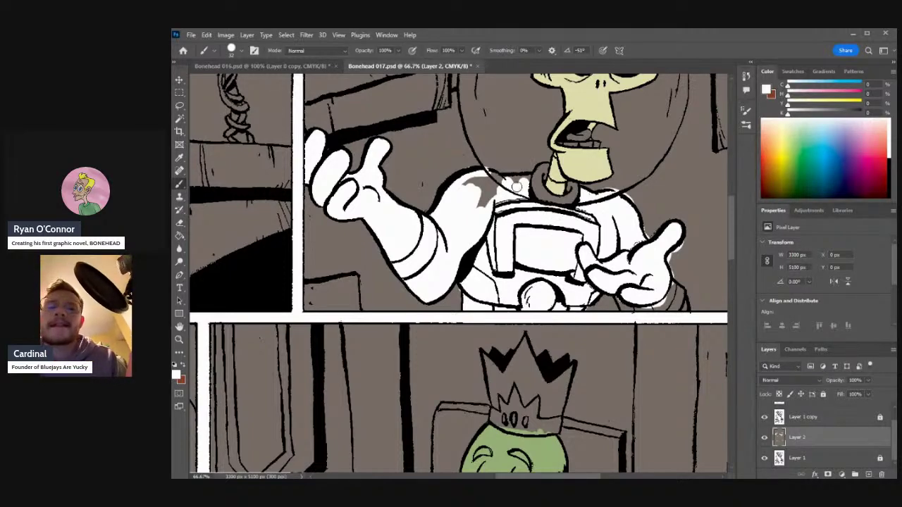
pyautogui.moveTo(526, 180)
pyautogui.mouseDown()
pyautogui.moveTo(484, 183)
pyautogui.moveTo(489, 210)
pyautogui.moveTo(491, 181)
pyautogui.moveTo(459, 184)
pyautogui.mouseUp()
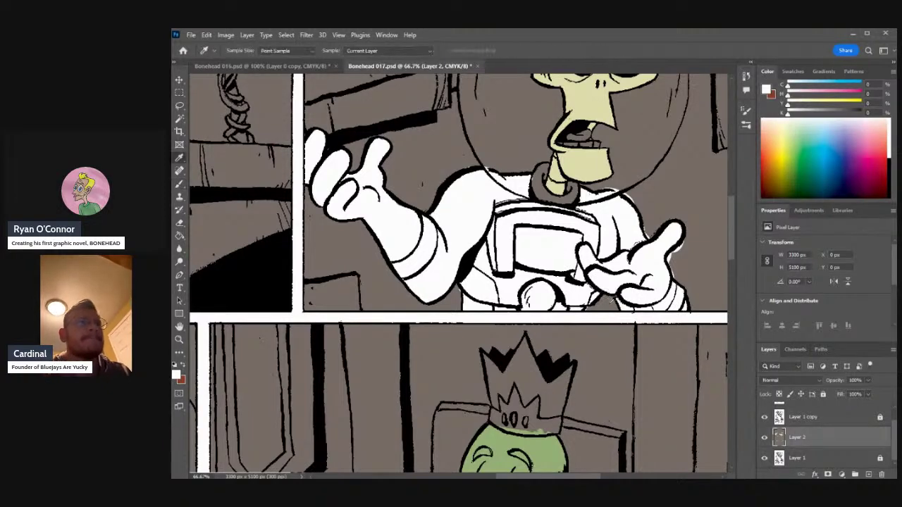
# - Touch up the suit's edges in the second panel, alternately sampling the background gray and the suit's white
pyautogui.keyDown('alt'); pyautogui.click(610, 301); pyautogui.keyUp('alt')
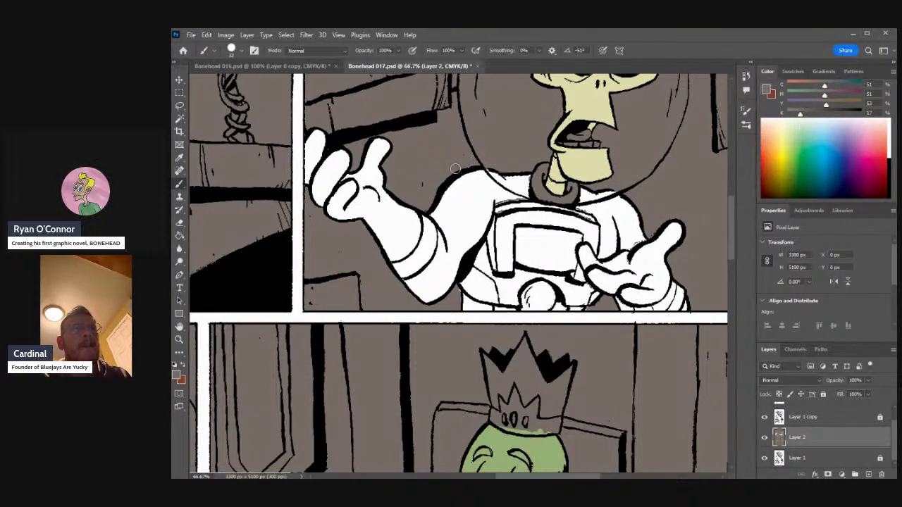
pyautogui.keyDown('alt'); pyautogui.click(493, 176); pyautogui.keyUp('alt')
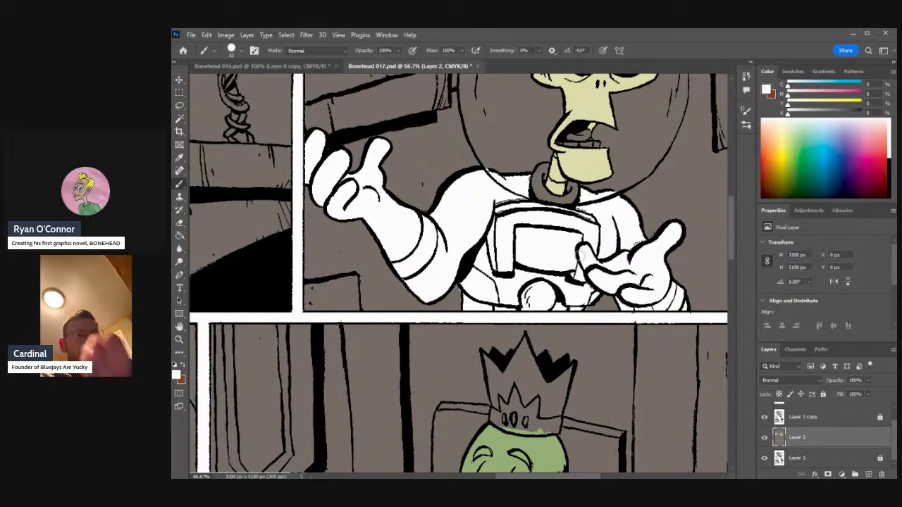
pyautogui.keyDown('alt'); pyautogui.click(586, 302); pyautogui.keyUp('alt')
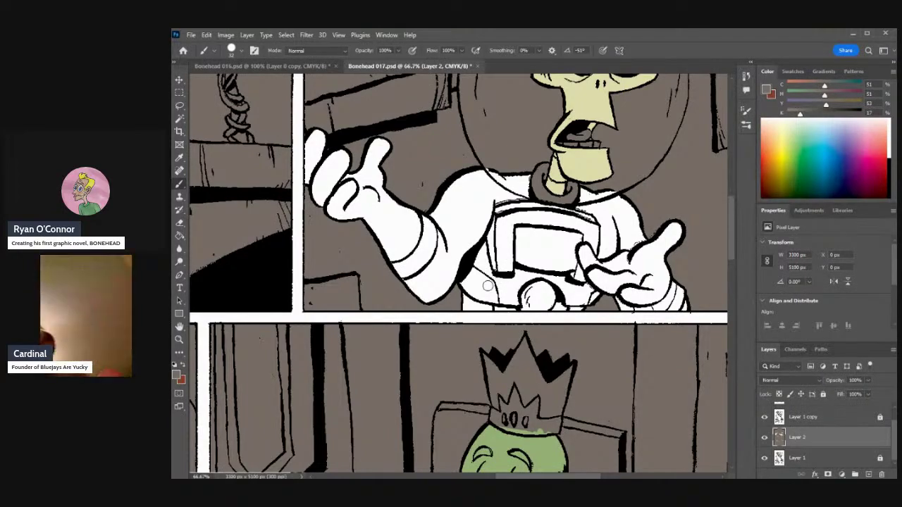
# - Sample the suit's white and paint the third panel's forearm, glove resting at the waist, and the hip and thigh below it
pyautogui.moveTo(728, 249); pyautogui.dragTo(728, 296)
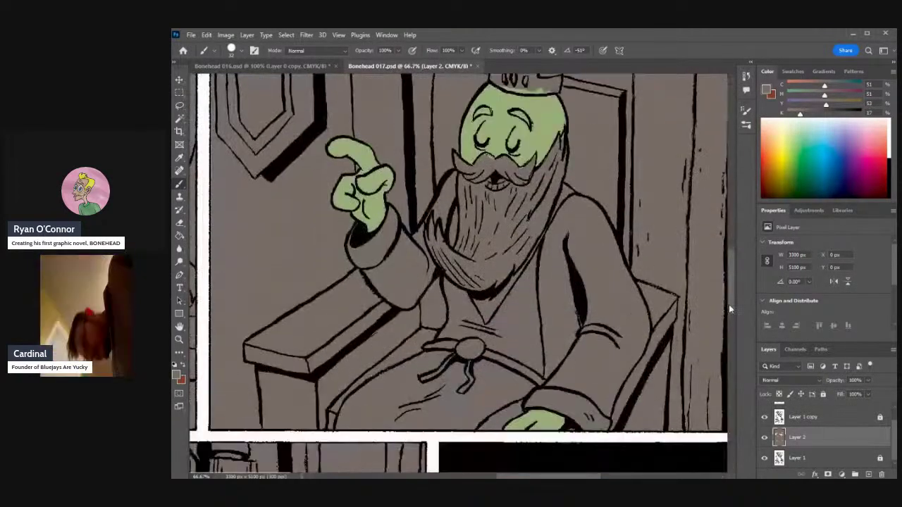
pyautogui.hscroll(-3, 592, 231)
pyautogui.scroll(5, 592, 231)
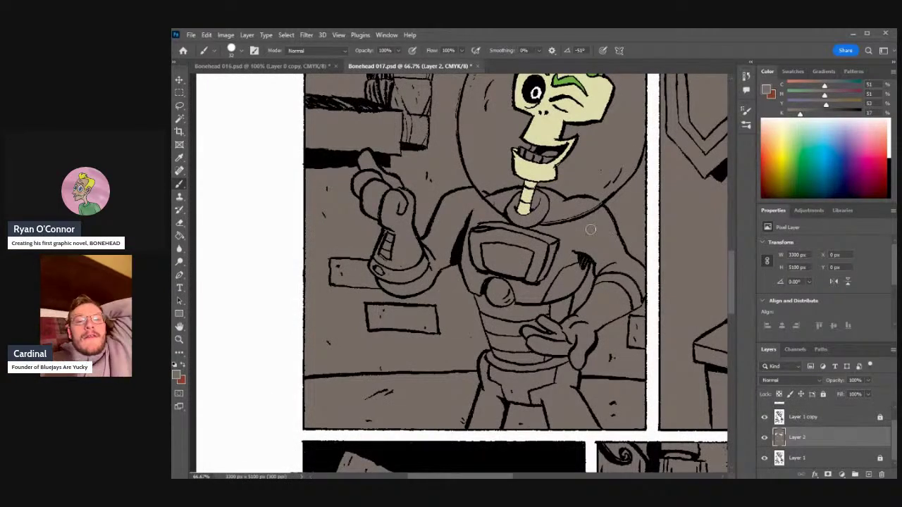
pyautogui.press('i')
pyautogui.moveTo(732, 269)
pyautogui.mouseDown()
pyautogui.moveTo(731, 213)
pyautogui.moveTo(730, 317)
pyautogui.moveTo(726, 282)
pyautogui.mouseUp()
pyautogui.click(528, 213)
pyautogui.press('b')
pyautogui.moveTo(606, 371)
pyautogui.mouseDown()
pyautogui.moveTo(623, 338)
pyautogui.moveTo(643, 365)
pyautogui.moveTo(631, 335)
pyautogui.moveTo(627, 366)
pyautogui.moveTo(623, 328)
pyautogui.moveTo(575, 421)
pyautogui.moveTo(572, 455)
pyautogui.mouseUp()
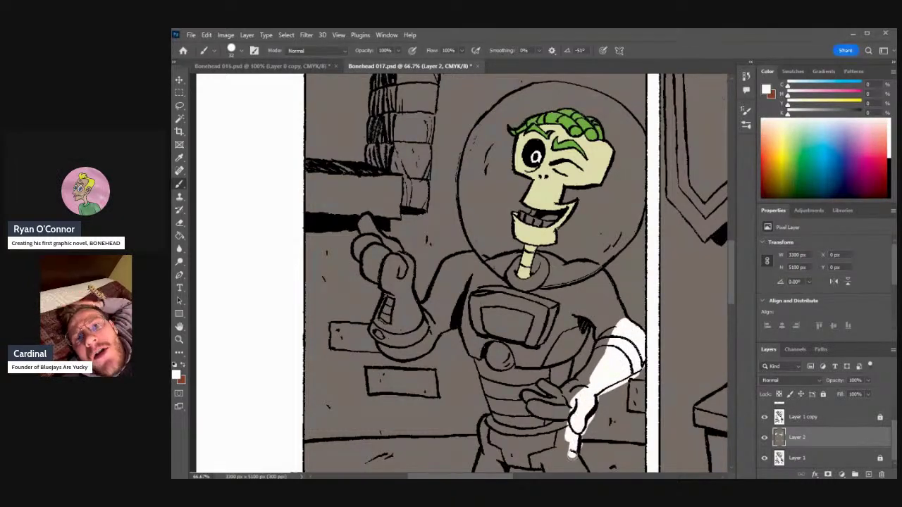
pyautogui.scroll(-4, 733, 296)
pyautogui.moveTo(567, 325)
pyautogui.mouseDown()
pyautogui.moveTo(592, 368)
pyautogui.moveTo(553, 368)
pyautogui.moveTo(553, 353)
pyautogui.moveTo(564, 358)
pyautogui.moveTo(565, 342)
pyautogui.moveTo(562, 362)
pyautogui.moveTo(578, 343)
pyautogui.moveTo(560, 322)
pyautogui.moveTo(568, 335)
pyautogui.moveTo(569, 324)
pyautogui.moveTo(541, 339)
pyautogui.mouseUp()
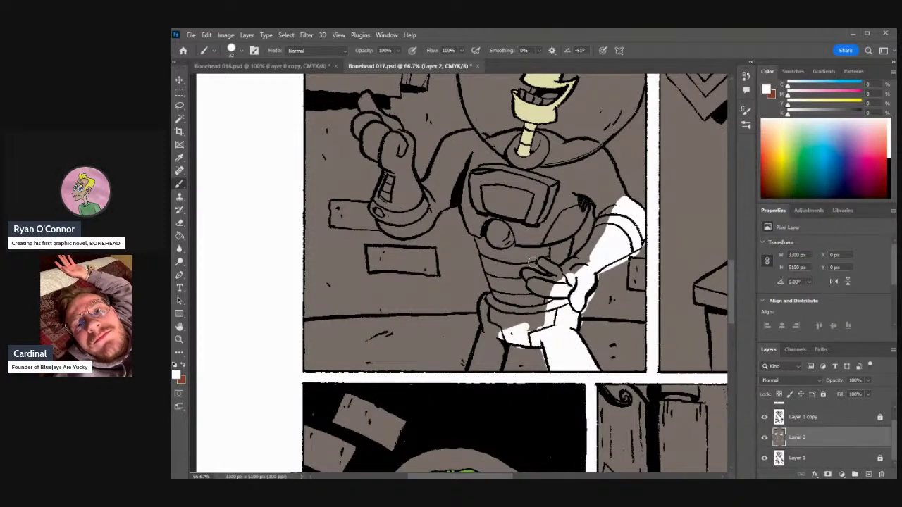
# - Review the coloring progress across all of the page's panels
pyautogui.hotkey('ctrl', '-')
pyautogui.hotkey('ctrl', '-')
pyautogui.hotkey('ctrl', '-')
pyautogui.hotkey('ctrl', '-')
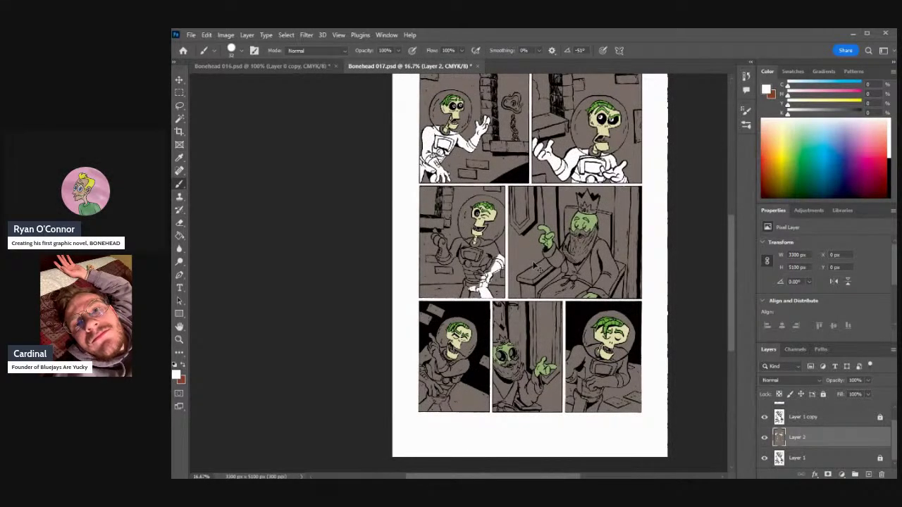
pyautogui.hotkey('ctrl', '+')
pyautogui.hotkey('ctrl', '+')
pyautogui.hotkey('ctrl', '+')
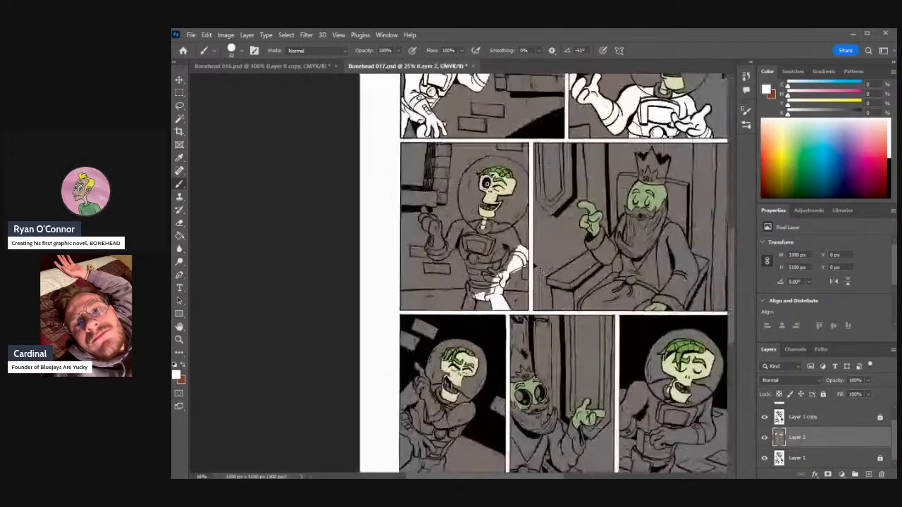
pyautogui.hotkey('ctrl', '+')
pyautogui.hotkey('ctrl', '+')
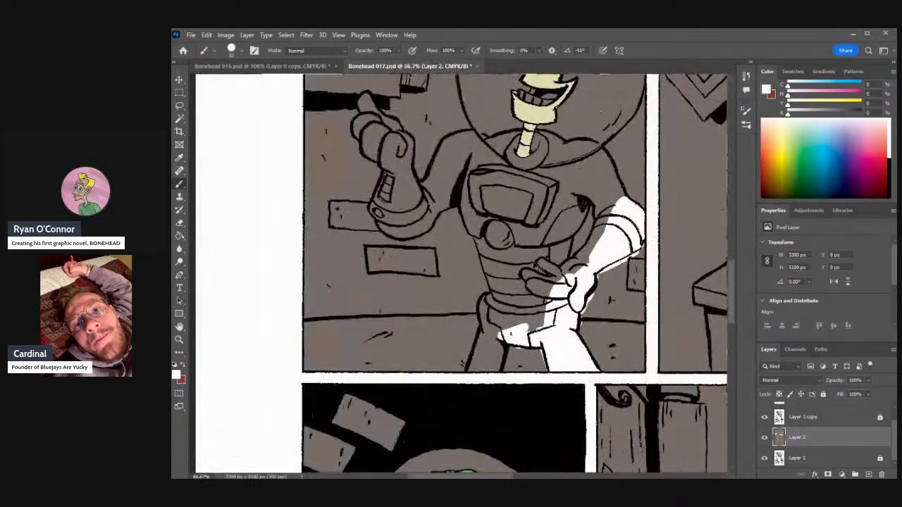
# - Paint the third panel's bent-arm shoulder and upper arm, the neighboring side of the chest and part of the neck ring white
pyautogui.moveTo(685, 211)
pyautogui.mouseDown()
pyautogui.moveTo(636, 265)
pyautogui.moveTo(646, 265)
pyautogui.moveTo(652, 241)
pyautogui.moveTo(631, 256)
pyautogui.moveTo(660, 229)
pyautogui.moveTo(655, 238)
pyautogui.moveTo(670, 203)
pyautogui.moveTo(661, 218)
pyautogui.moveTo(669, 167)
pyautogui.moveTo(690, 163)
pyautogui.moveTo(698, 147)
pyautogui.moveTo(673, 91)
pyautogui.moveTo(637, 83)
pyautogui.moveTo(659, 84)
pyautogui.moveTo(652, 78)
pyautogui.moveTo(611, 84)
pyautogui.mouseUp()
pyautogui.moveTo(730, 284); pyautogui.dragTo(730, 259)
pyautogui.moveTo(670, 369)
pyautogui.mouseDown()
pyautogui.moveTo(644, 347)
pyautogui.moveTo(632, 364)
pyautogui.moveTo(646, 380)
pyautogui.moveTo(636, 397)
pyautogui.mouseUp()
pyautogui.moveTo(650, 355)
pyautogui.mouseDown()
pyautogui.moveTo(669, 338)
pyautogui.moveTo(651, 339)
pyautogui.moveTo(642, 352)
pyautogui.moveTo(652, 309)
pyautogui.moveTo(665, 302)
pyautogui.moveTo(620, 320)
pyautogui.moveTo(620, 362)
pyautogui.moveTo(635, 342)
pyautogui.moveTo(619, 297)
pyautogui.moveTo(605, 275)
pyautogui.moveTo(599, 280)
pyautogui.moveTo(606, 275)
pyautogui.moveTo(581, 265)
pyautogui.moveTo(575, 308)
pyautogui.moveTo(607, 288)
pyautogui.moveTo(572, 428)
pyautogui.moveTo(632, 373)
pyautogui.moveTo(611, 423)
pyautogui.moveTo(641, 391)
pyautogui.moveTo(638, 371)
pyautogui.moveTo(607, 407)
pyautogui.moveTo(624, 356)
pyautogui.moveTo(595, 381)
pyautogui.moveTo(601, 406)
pyautogui.moveTo(635, 449)
pyautogui.moveTo(611, 403)
pyautogui.moveTo(601, 446)
pyautogui.moveTo(634, 464)
pyautogui.mouseUp()
pyautogui.moveTo(730, 267); pyautogui.dragTo(729, 276)
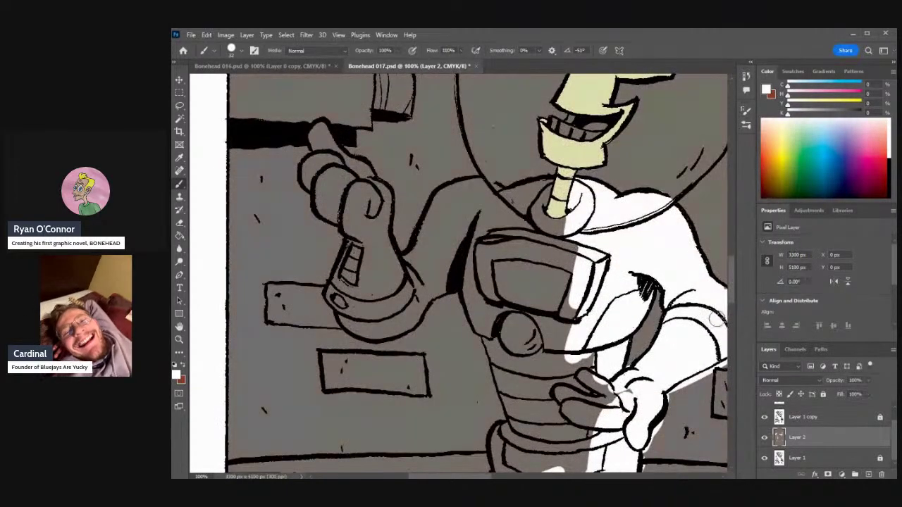
# - Fill the rest of the third panel's torso, chest box, neck ring and the raised arm's shoulder and upper arm with white
pyautogui.moveTo(595, 319)
pyautogui.mouseDown()
pyautogui.moveTo(535, 377)
pyautogui.moveTo(593, 373)
pyautogui.moveTo(607, 401)
pyautogui.moveTo(607, 387)
pyautogui.moveTo(601, 390)
pyautogui.moveTo(614, 347)
pyautogui.moveTo(566, 391)
pyautogui.moveTo(562, 384)
pyautogui.moveTo(563, 412)
pyautogui.moveTo(588, 443)
pyautogui.moveTo(575, 418)
pyautogui.moveTo(577, 346)
pyautogui.moveTo(562, 335)
pyautogui.moveTo(546, 408)
pyautogui.moveTo(572, 347)
pyautogui.moveTo(578, 281)
pyautogui.moveTo(566, 302)
pyautogui.moveTo(574, 243)
pyautogui.moveTo(544, 286)
pyautogui.moveTo(553, 247)
pyautogui.moveTo(542, 221)
pyautogui.moveTo(573, 219)
pyautogui.moveTo(545, 223)
pyautogui.moveTo(534, 196)
pyautogui.moveTo(489, 196)
pyautogui.moveTo(503, 202)
pyautogui.moveTo(477, 185)
pyautogui.moveTo(438, 210)
pyautogui.moveTo(444, 195)
pyautogui.moveTo(431, 216)
pyautogui.mouseUp()
pyautogui.moveTo(414, 248)
pyautogui.mouseDown()
pyautogui.moveTo(426, 216)
pyautogui.moveTo(406, 259)
pyautogui.moveTo(415, 260)
pyautogui.moveTo(412, 317)
pyautogui.moveTo(420, 296)
pyautogui.moveTo(450, 289)
pyautogui.moveTo(423, 296)
pyautogui.moveTo(467, 223)
pyautogui.moveTo(443, 233)
pyautogui.moveTo(439, 224)
pyautogui.moveTo(471, 191)
pyautogui.moveTo(496, 208)
pyautogui.moveTo(462, 215)
pyautogui.moveTo(440, 252)
pyautogui.moveTo(465, 224)
pyautogui.mouseUp()
pyautogui.moveTo(465, 279)
pyautogui.mouseDown()
pyautogui.moveTo(483, 328)
pyautogui.moveTo(496, 329)
pyautogui.moveTo(514, 410)
pyautogui.moveTo(487, 330)
pyautogui.moveTo(510, 373)
pyautogui.moveTo(525, 346)
pyautogui.moveTo(532, 419)
pyautogui.moveTo(541, 428)
pyautogui.moveTo(523, 265)
pyautogui.moveTo(541, 276)
pyautogui.moveTo(521, 282)
pyautogui.moveTo(513, 337)
pyautogui.moveTo(487, 303)
pyautogui.moveTo(513, 298)
pyautogui.moveTo(525, 280)
pyautogui.moveTo(521, 208)
pyautogui.moveTo(543, 235)
pyautogui.mouseUp()
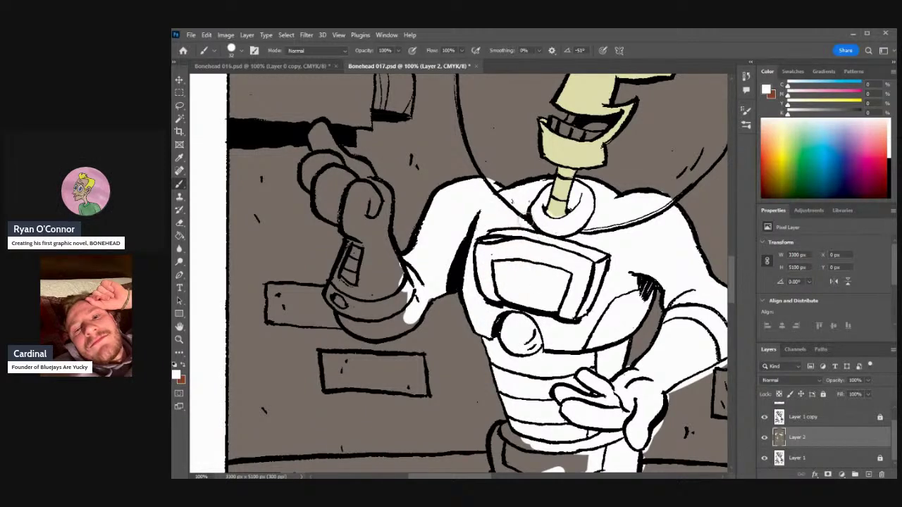
# - Fill the third panel's raised glove, its fingers, the wrist and the round cuff with white
pyautogui.moveTo(403, 302)
pyautogui.mouseDown()
pyautogui.moveTo(430, 292)
pyautogui.moveTo(409, 320)
pyautogui.moveTo(383, 331)
pyautogui.moveTo(355, 326)
pyautogui.moveTo(342, 305)
pyautogui.moveTo(357, 327)
pyautogui.moveTo(352, 273)
pyautogui.moveTo(369, 272)
pyautogui.moveTo(373, 254)
pyautogui.moveTo(409, 307)
pyautogui.moveTo(374, 197)
pyautogui.mouseUp()
pyautogui.moveTo(363, 174)
pyautogui.mouseDown()
pyautogui.moveTo(317, 132)
pyautogui.moveTo(328, 180)
pyautogui.moveTo(318, 156)
pyautogui.moveTo(310, 184)
pyautogui.moveTo(310, 167)
pyautogui.moveTo(349, 180)
pyautogui.moveTo(329, 208)
pyautogui.moveTo(342, 216)
pyautogui.moveTo(325, 210)
pyautogui.moveTo(352, 194)
pyautogui.moveTo(357, 239)
pyautogui.moveTo(341, 285)
pyautogui.moveTo(371, 234)
pyautogui.moveTo(425, 217)
pyautogui.mouseUp()
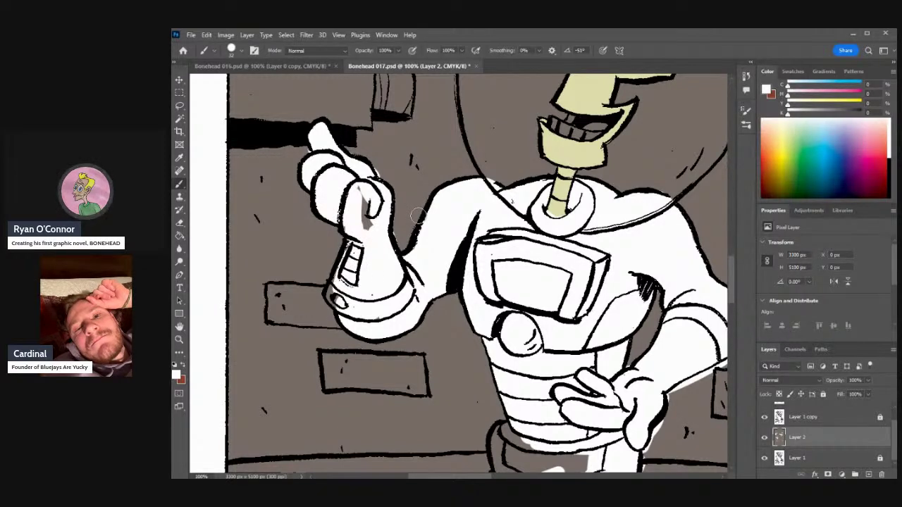
pyautogui.moveTo(364, 209); pyautogui.dragTo(363, 198)
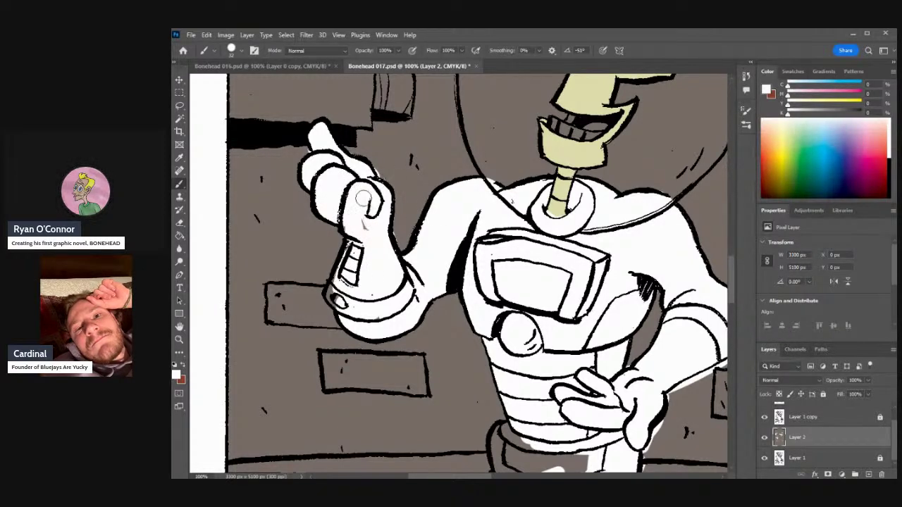
pyautogui.moveTo(336, 283); pyautogui.dragTo(334, 294)
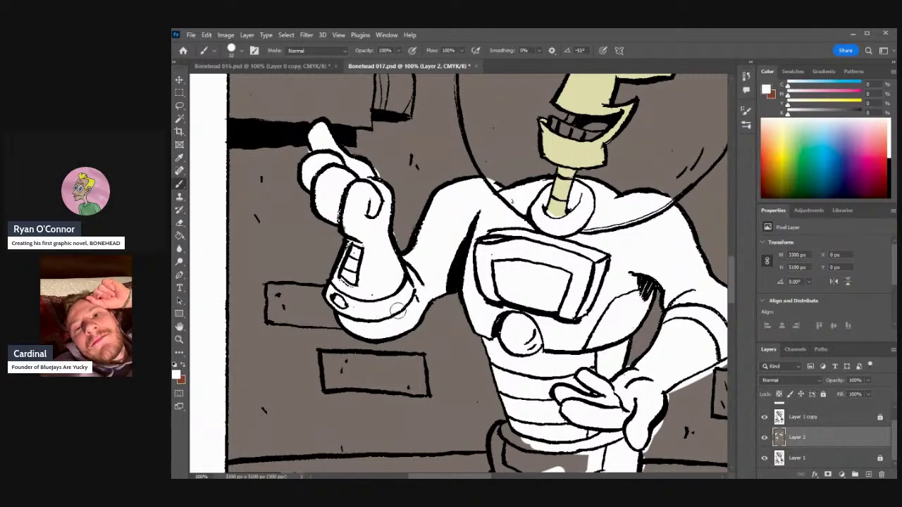
# - Touch up the edges around the raised glove and cuff, alternately sampling the background gray and the suit's white
pyautogui.press('i')
pyautogui.click(431, 317)
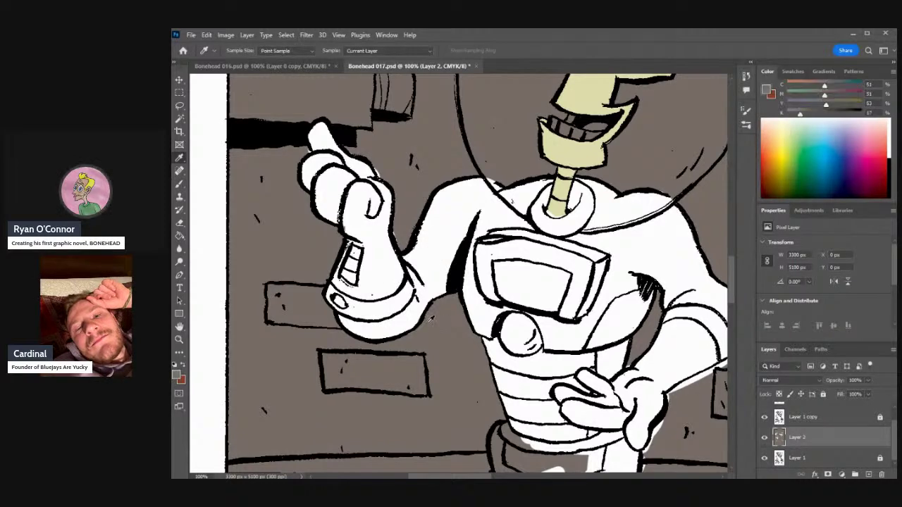
pyautogui.press('b')
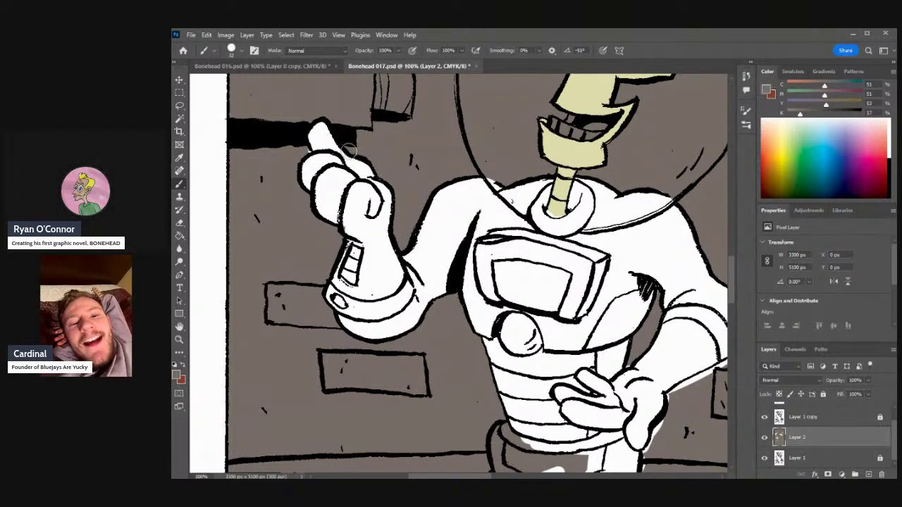
pyautogui.keyDown('alt'); pyautogui.click(349, 162); pyautogui.keyUp('alt')
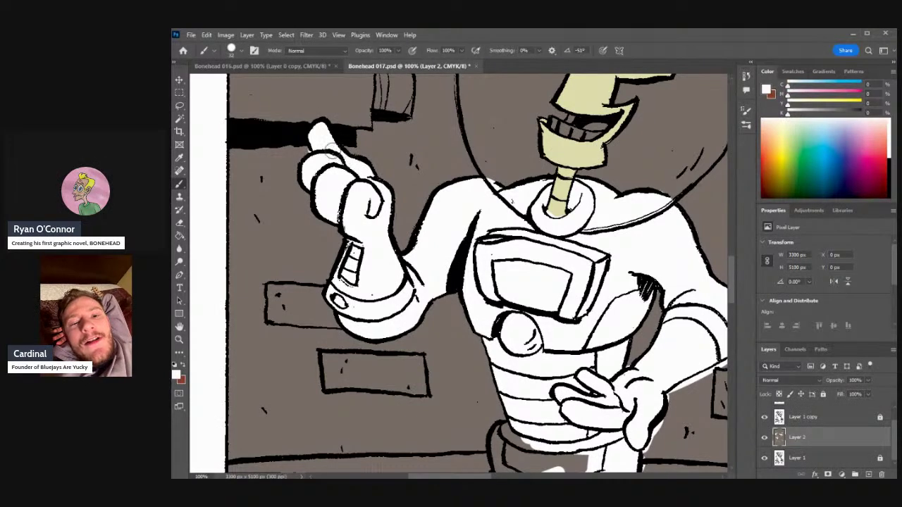
pyautogui.keyDown('alt'); pyautogui.click(301, 149); pyautogui.keyUp('alt')
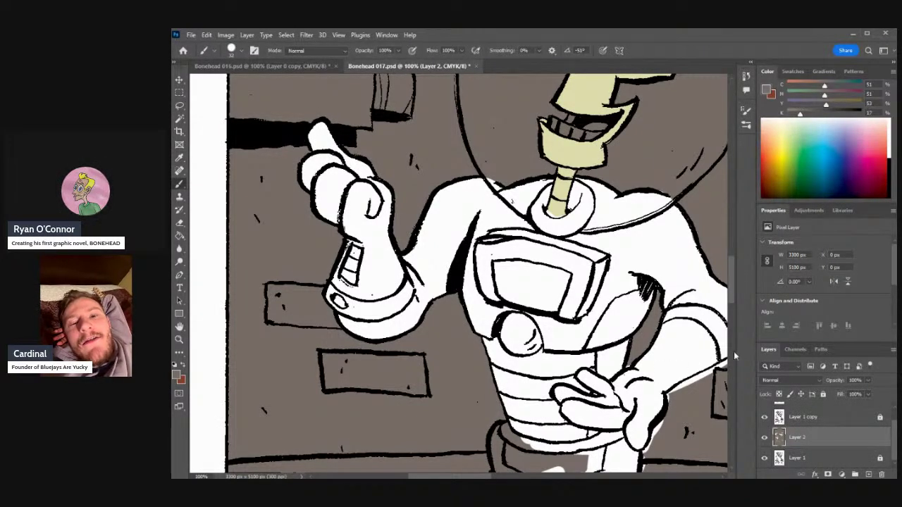
# - Sample the suit's white and fill the third panel's belt area, pelvis and remaining leg
pyautogui.scroll(-5, 735, 298)
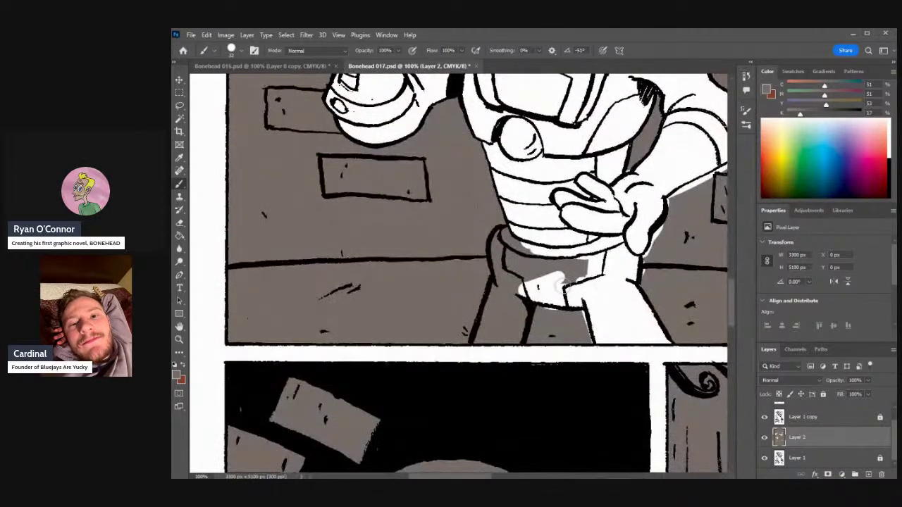
pyautogui.keyDown('alt'); pyautogui.click(574, 273); pyautogui.keyUp('alt')
pyautogui.moveTo(574, 274)
pyautogui.mouseDown()
pyautogui.moveTo(581, 281)
pyautogui.moveTo(553, 268)
pyautogui.moveTo(536, 286)
pyautogui.moveTo(515, 338)
pyautogui.moveTo(506, 337)
pyautogui.moveTo(507, 273)
pyautogui.moveTo(502, 325)
pyautogui.mouseUp()
pyautogui.moveTo(520, 224)
pyautogui.mouseDown()
pyautogui.moveTo(496, 252)
pyautogui.moveTo(531, 232)
pyautogui.moveTo(507, 310)
pyautogui.mouseUp()
# - Clean up the edges between the legs, around the lowered glove and forearm, and in the arm gap with sampled gray and white
pyautogui.keyDown('alt'); pyautogui.click(562, 315); pyautogui.keyUp('alt')
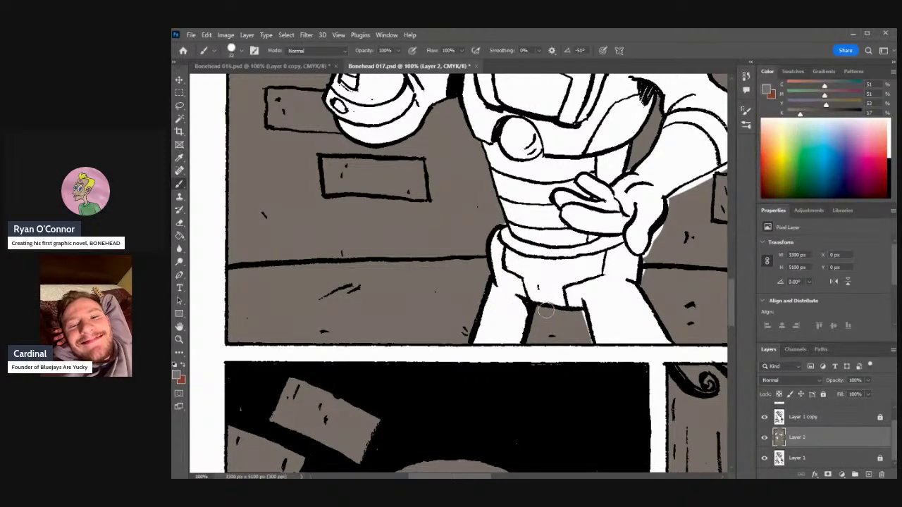
pyautogui.keyDown('alt'); pyautogui.click(558, 284); pyautogui.keyUp('alt')
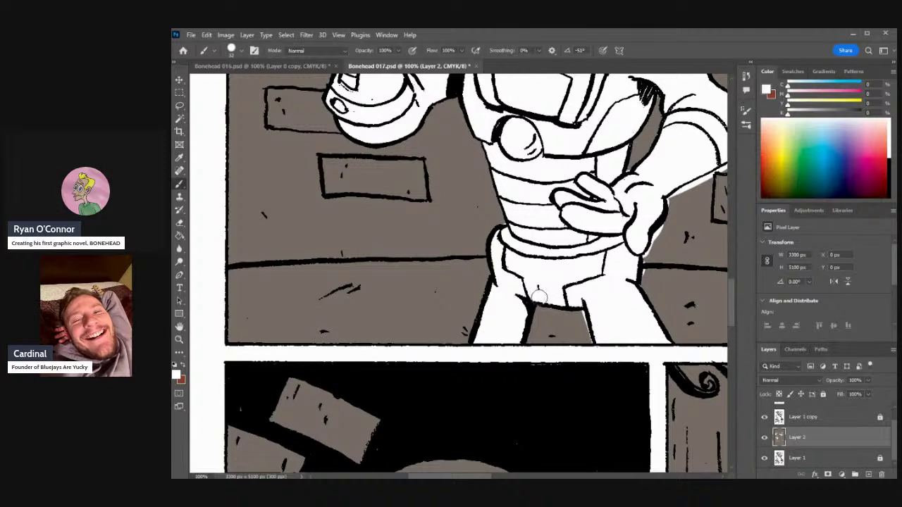
pyautogui.keyDown('alt'); pyautogui.click(561, 324); pyautogui.keyUp('alt')
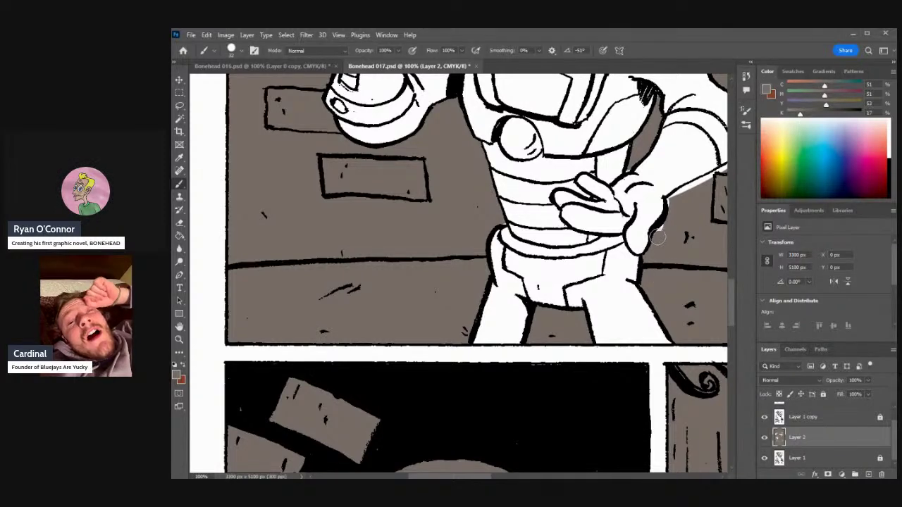
pyautogui.keyDown('alt'); pyautogui.click(706, 167); pyautogui.keyUp('alt')
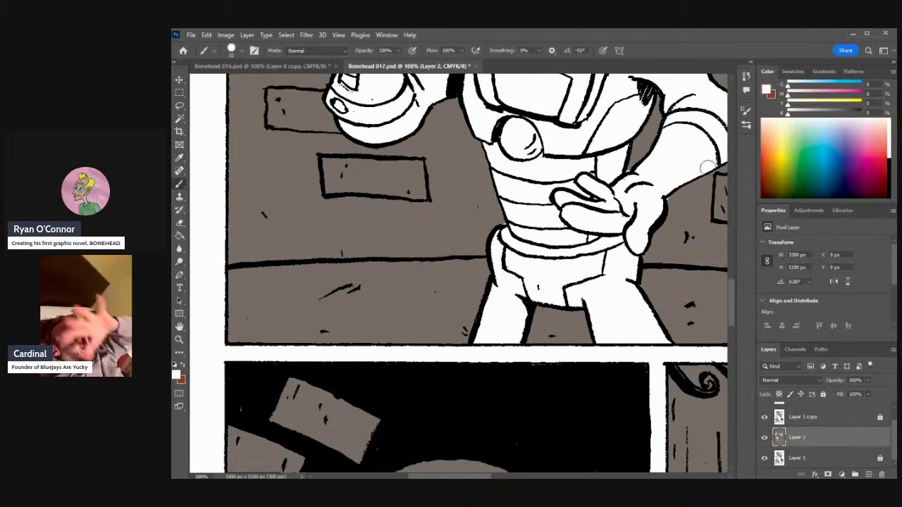
pyautogui.keyDown('alt'); pyautogui.click(673, 187); pyautogui.keyUp('alt')
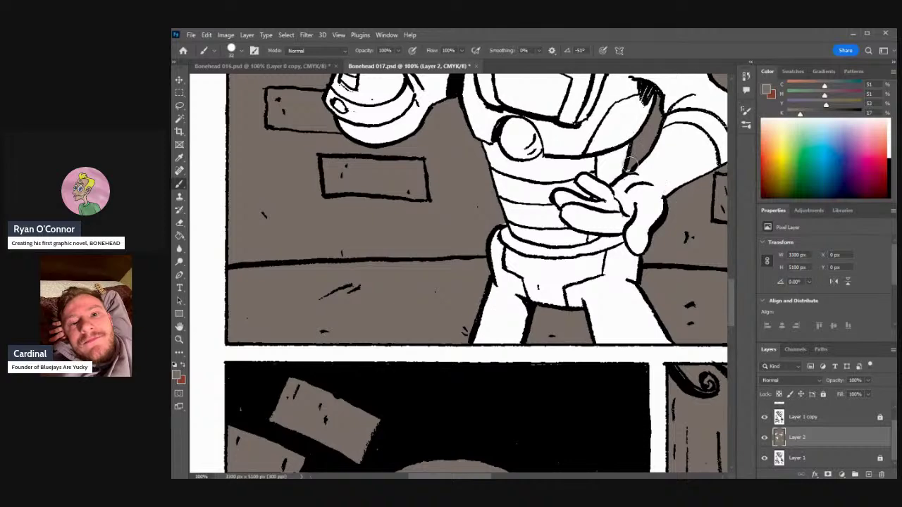
pyautogui.moveTo(658, 119); pyautogui.dragTo(652, 96)
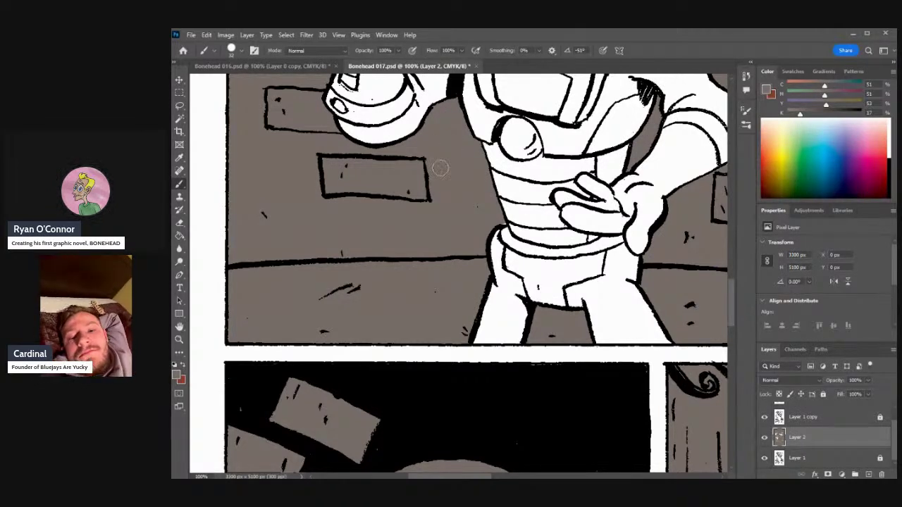
# - Touch up the third panel's bent arm beside the panel border with background gray, and sample the suit's white again
pyautogui.moveTo(469, 478); pyautogui.dragTo(508, 477)
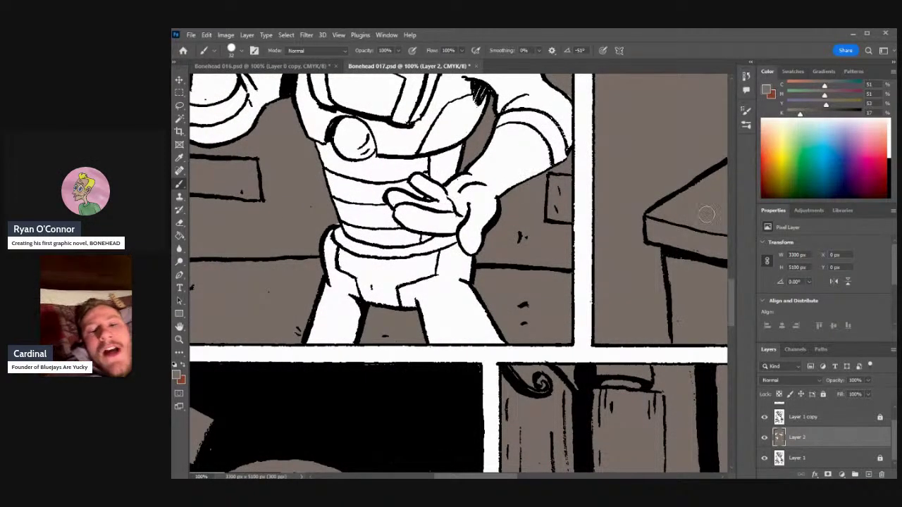
pyautogui.moveTo(729, 293); pyautogui.dragTo(733, 281)
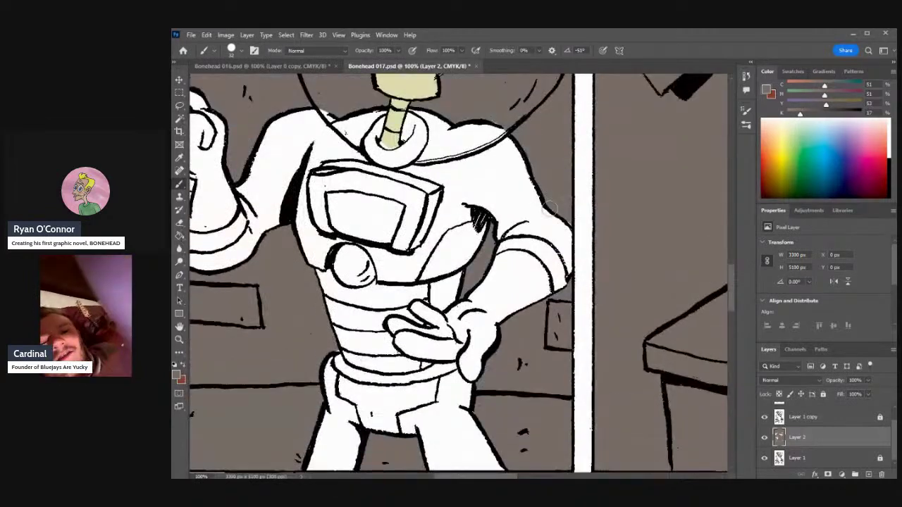
pyautogui.keyDown('alt'); pyautogui.click(548, 226); pyautogui.keyUp('alt')
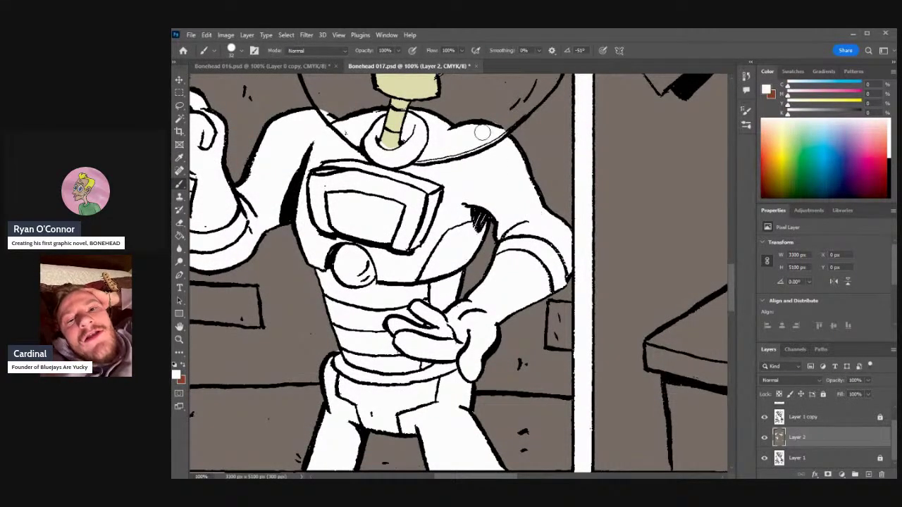
# - Touch up the third panel's shoulder edge and the neck inside the collar, sampling the background gray, suit white and pale bone color in turn
pyautogui.keyDown('alt'); pyautogui.click(504, 112); pyautogui.keyUp('alt')
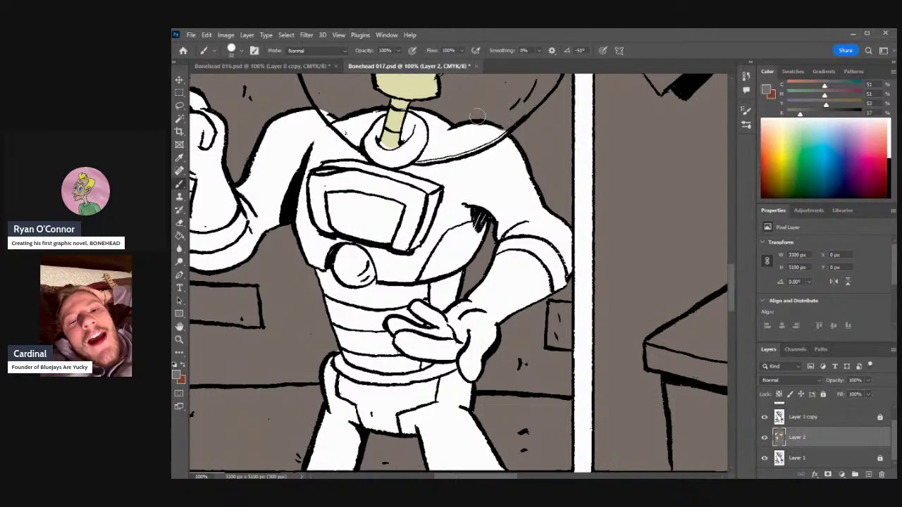
pyautogui.keyDown('alt'); pyautogui.click(493, 131); pyautogui.keyUp('alt')
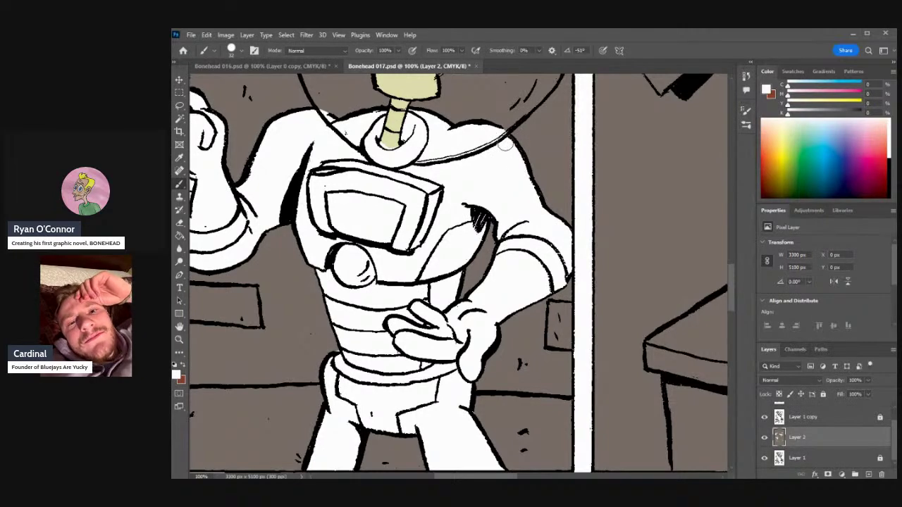
pyautogui.keyDown('alt'); pyautogui.click(385, 143); pyautogui.keyUp('alt')
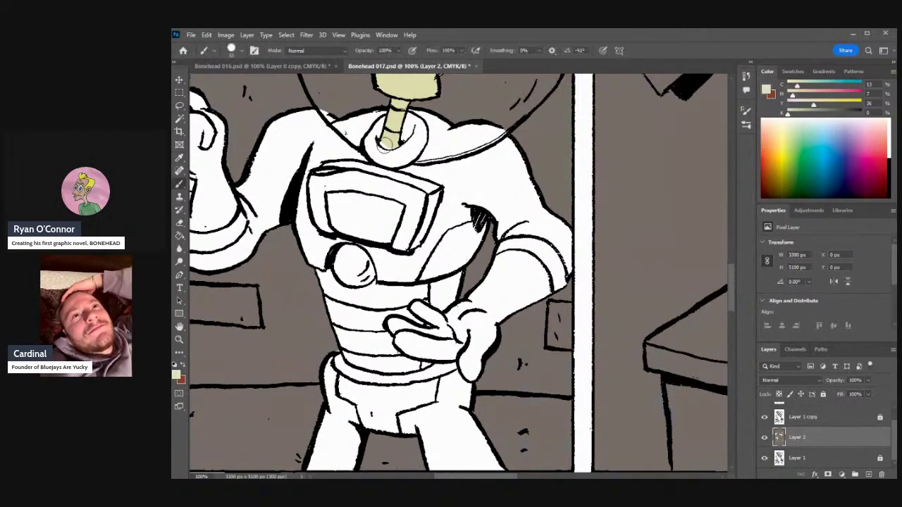
pyautogui.keyDown('alt'); pyautogui.click(398, 155); pyautogui.keyUp('alt')
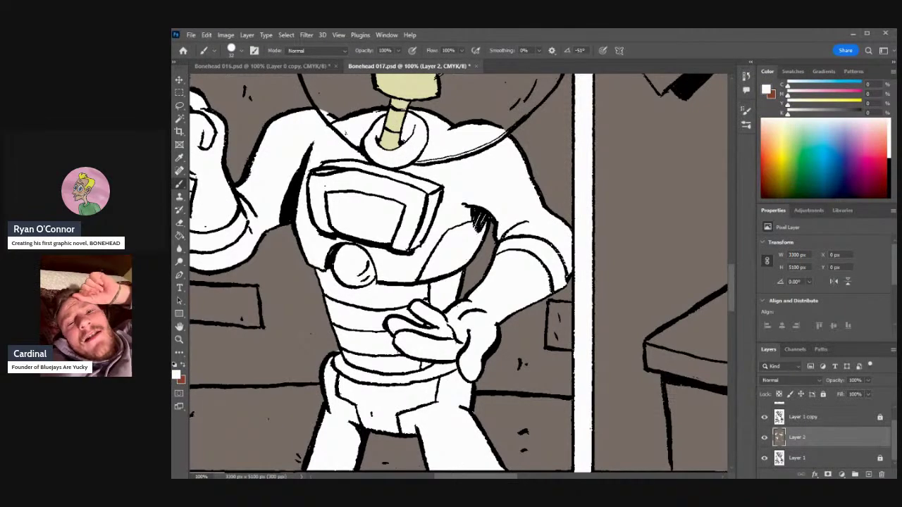
pyautogui.moveTo(488, 477); pyautogui.dragTo(456, 474)
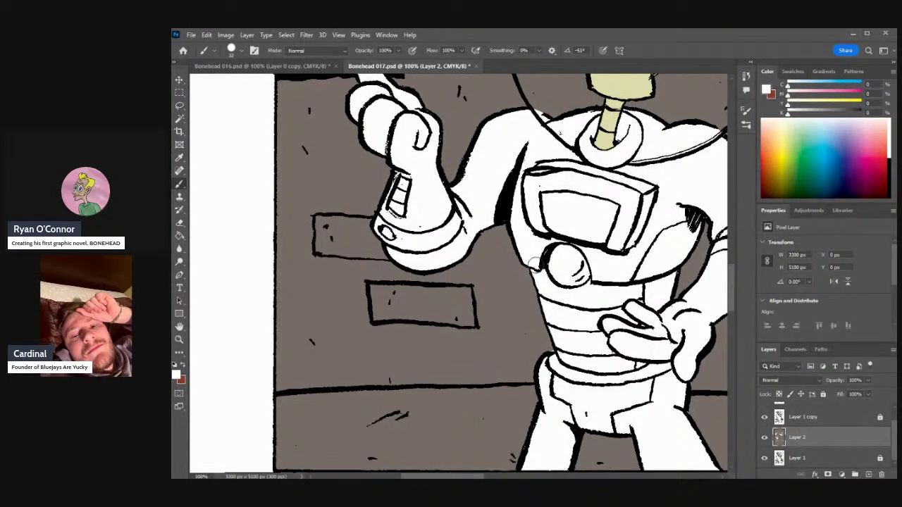
pyautogui.scroll(-5, 530, 196)
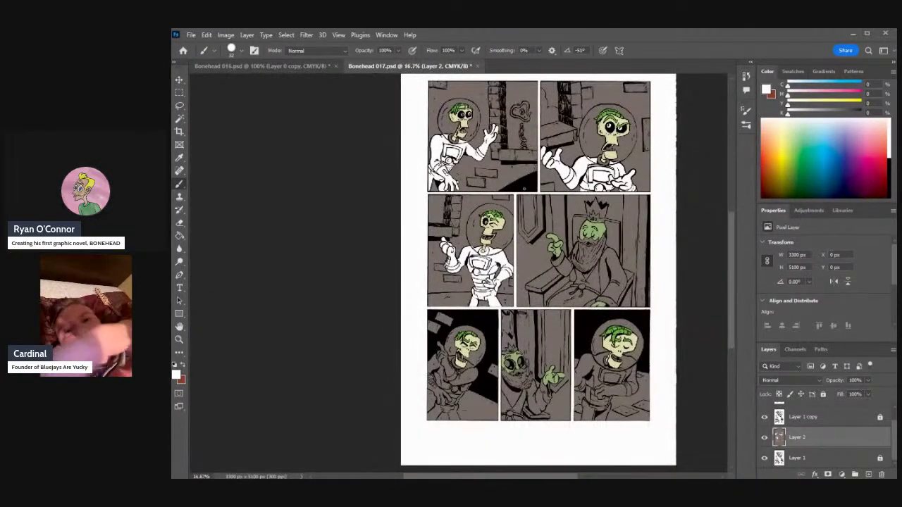